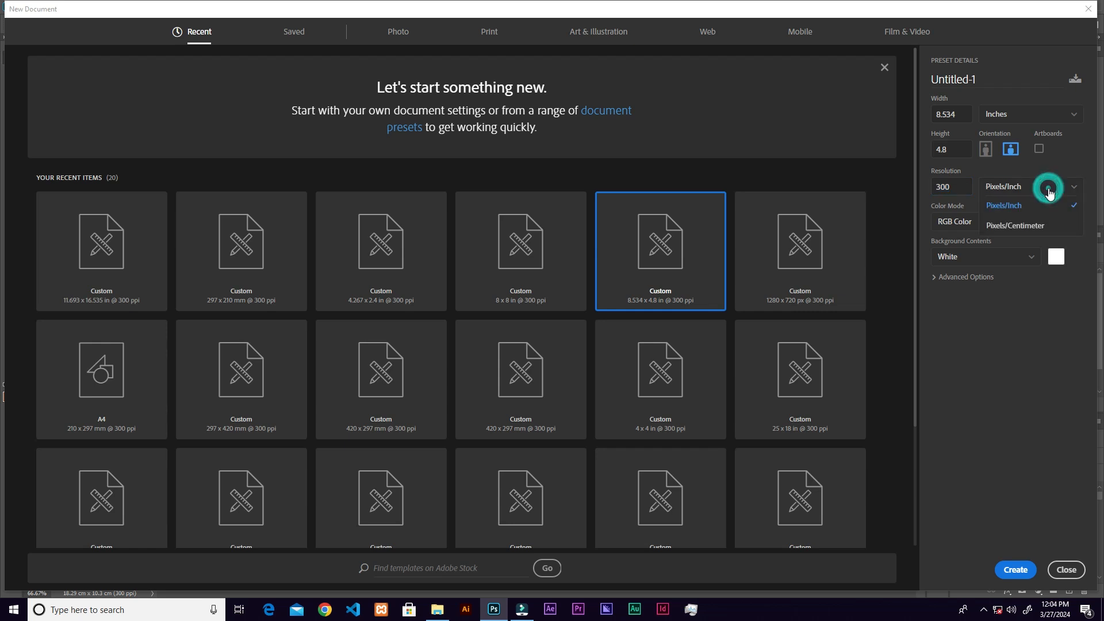
- Create a white landscape document 8.534 by 4.8 inches at 300 pixels/inch in RGB Color, 16 bit
{"action": "left_click", "coordinate": [1042, 200]}
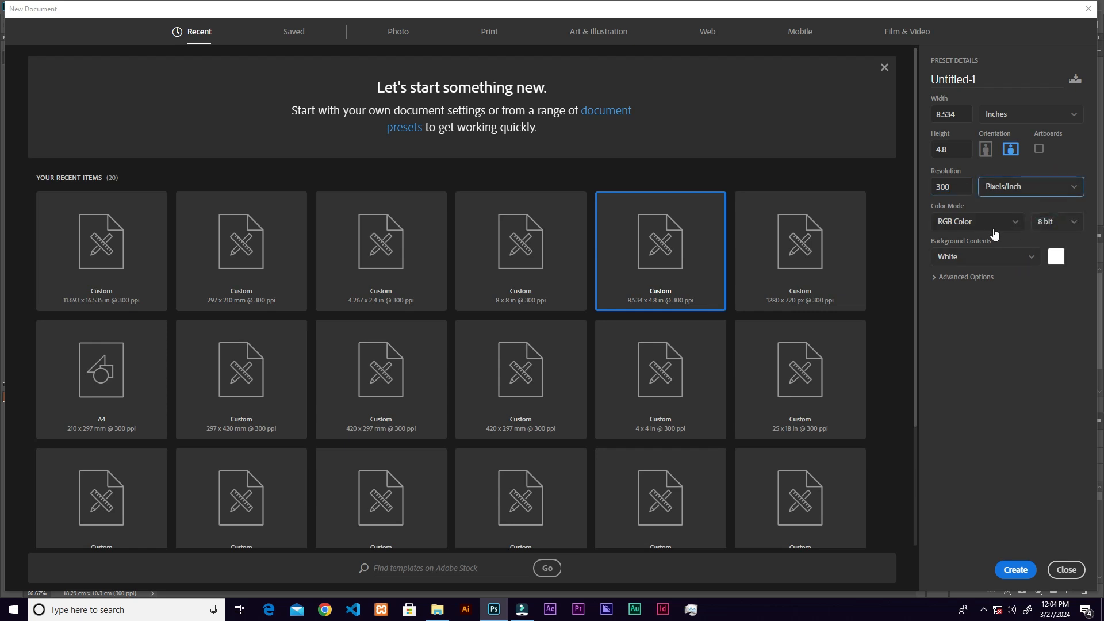
{"action": "left_click", "coordinate": [1065, 228]}
{"action": "left_click", "coordinate": [1052, 262]}
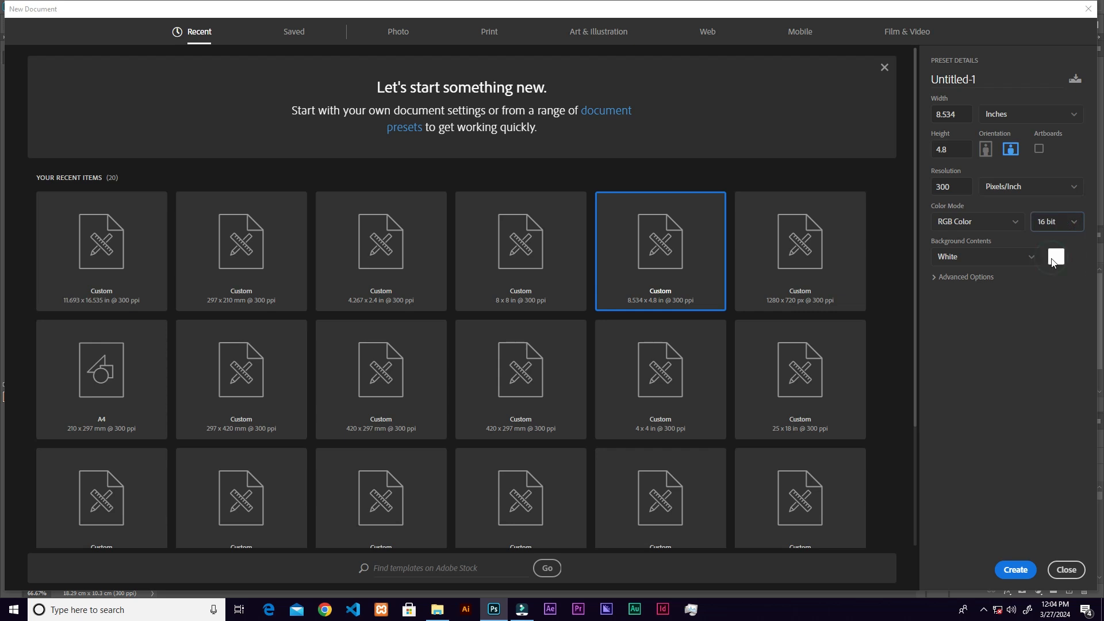
{"action": "left_click", "coordinate": [1015, 569]}
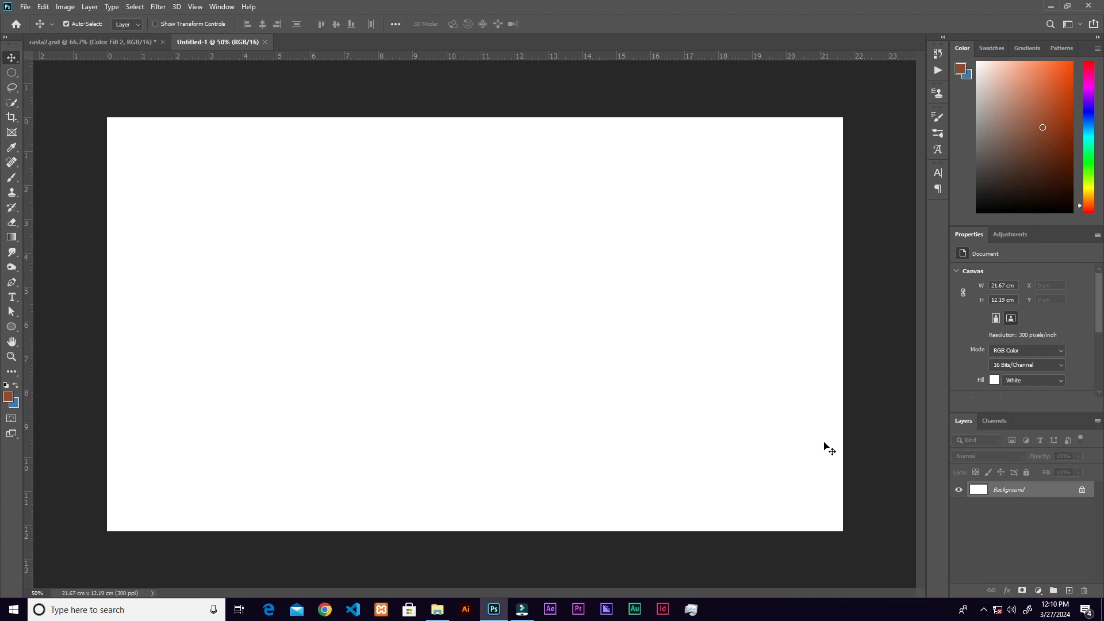
- Add a Solid Color fill layer over the background using the brown 622e00
{"action": "left_click", "coordinate": [1038, 590]}
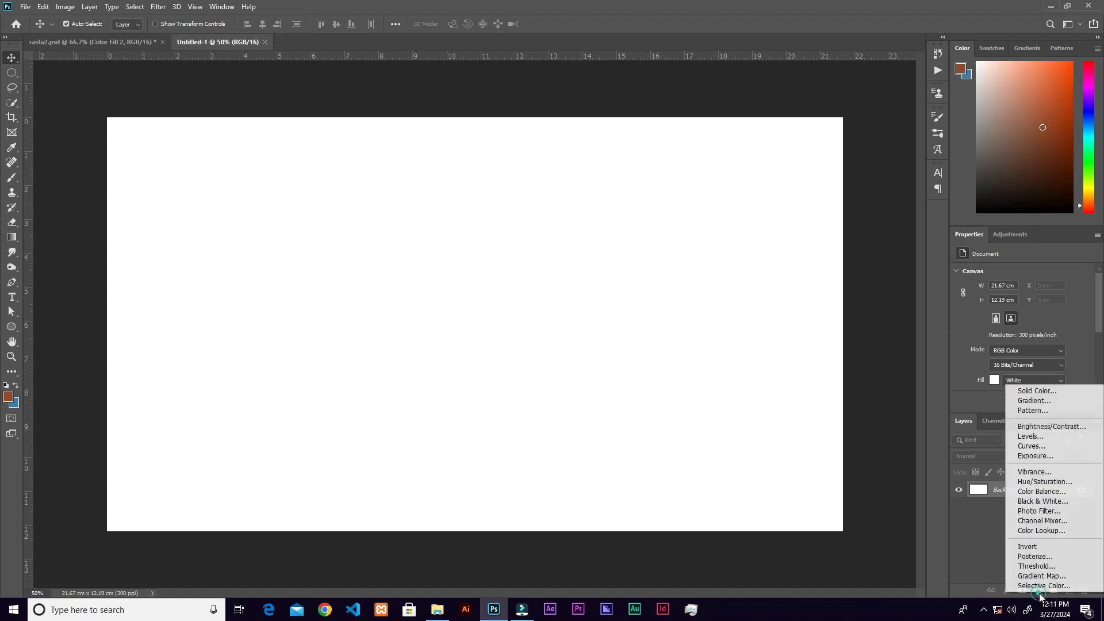
{"action": "left_click", "coordinate": [1043, 391]}
{"action": "double_click", "coordinate": [897, 375]}
{"action": "key", "text": "ctrl+v"}
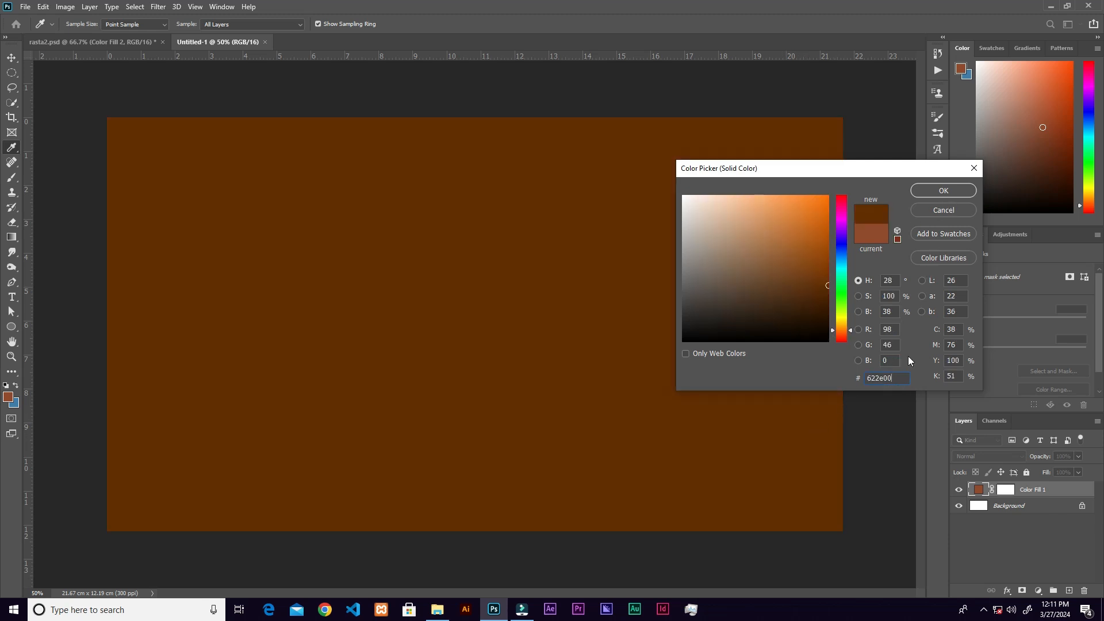
{"action": "left_click", "coordinate": [946, 191]}
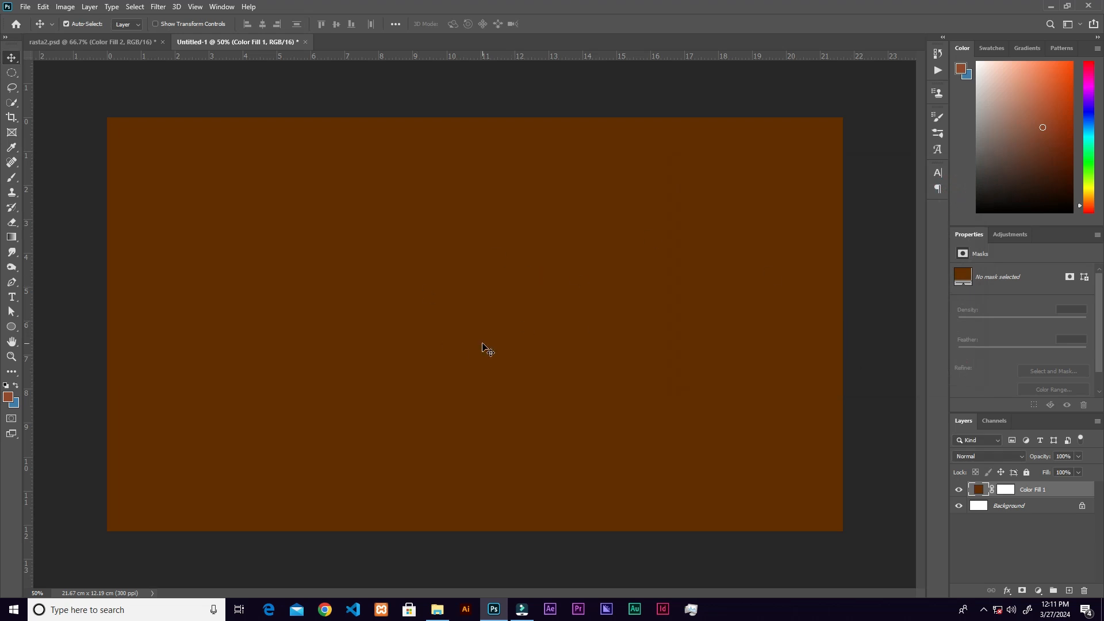
- Add an empty layer above the colour fill and set up a Soft Round brush of 1457 px with 0% hardness
{"action": "left_click", "coordinate": [1068, 590]}
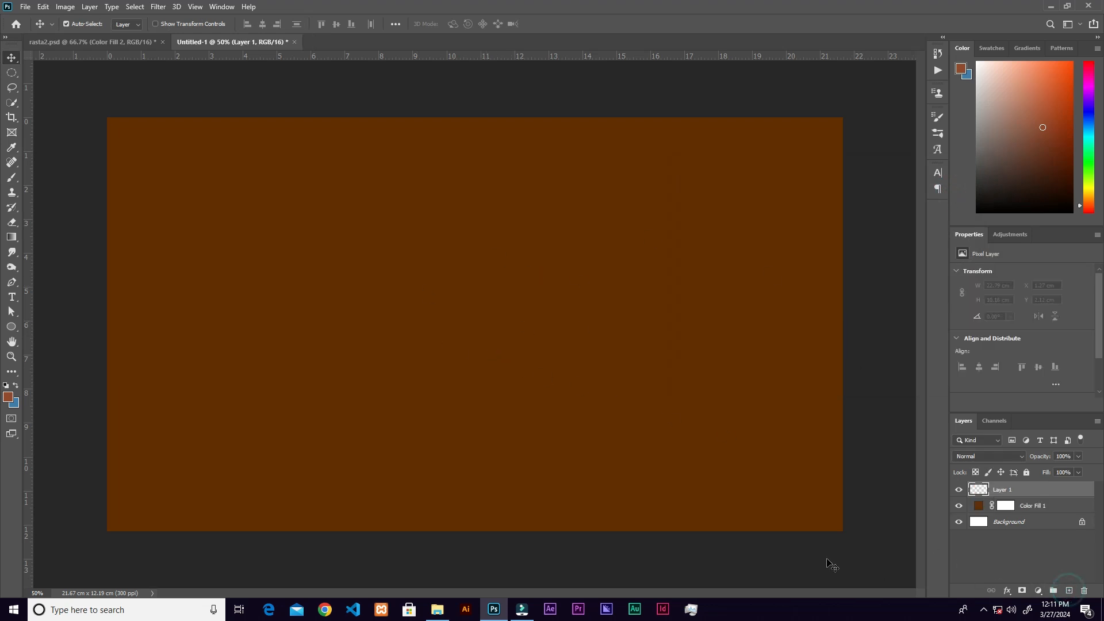
{"action": "left_click", "coordinate": [12, 177]}
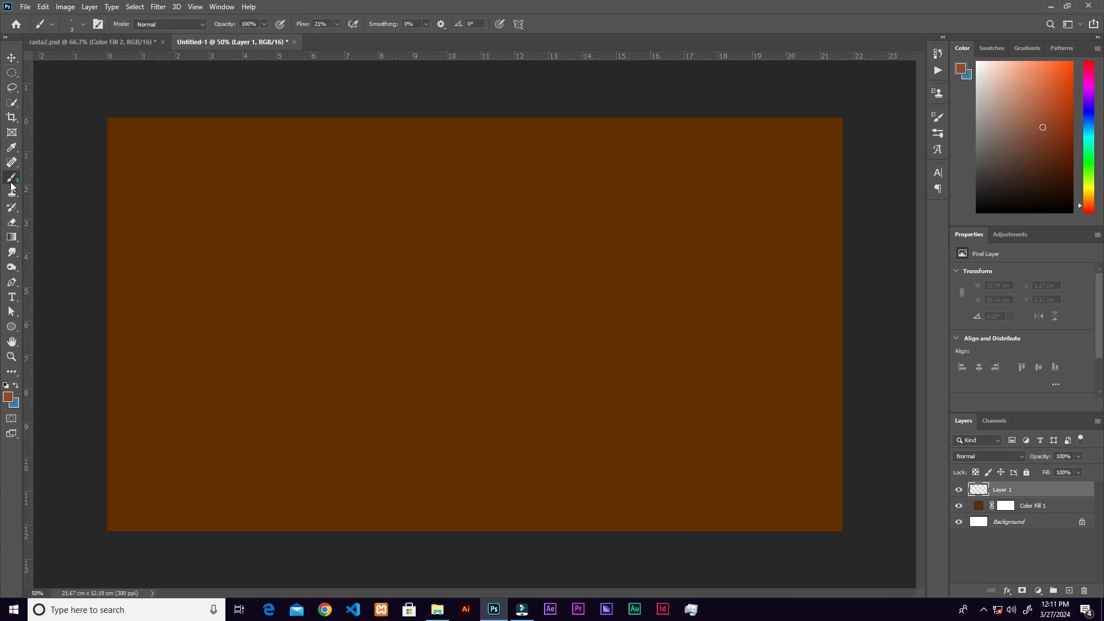
{"action": "right_click", "coordinate": [533, 301]}
{"action": "left_click_drag", "start_coordinate": [594, 325], "coordinate": [654, 328]}
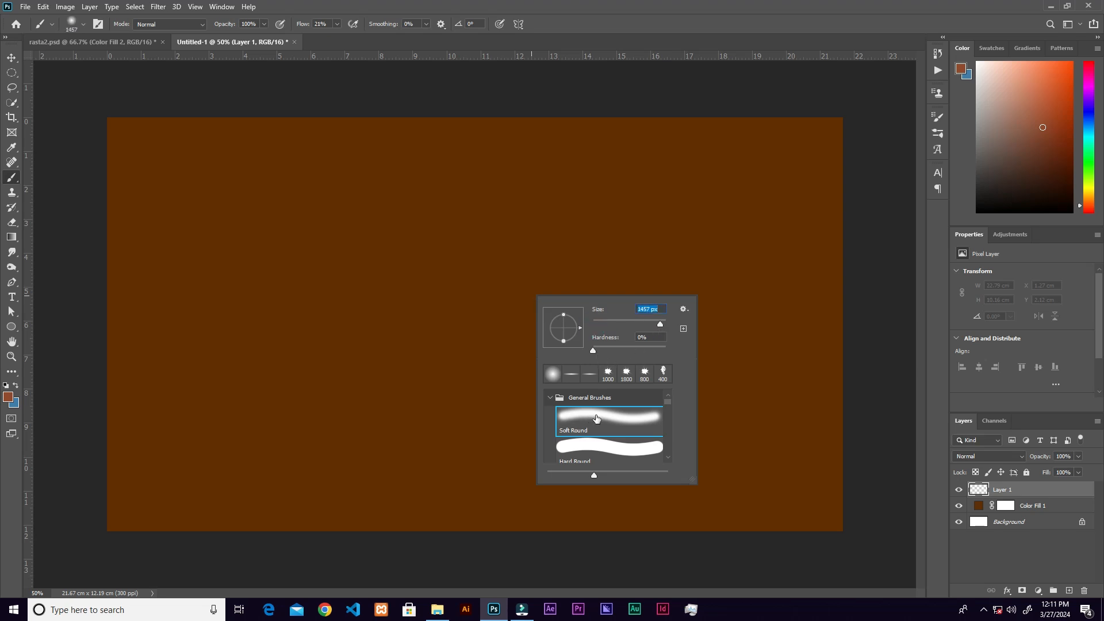
{"action": "key", "text": "Return"}
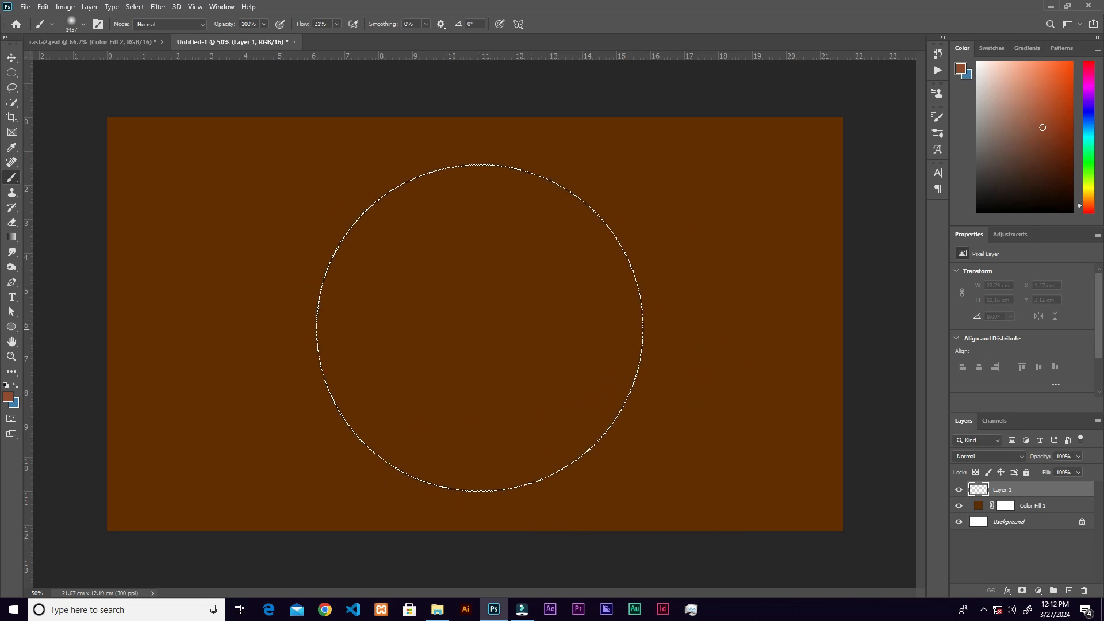
- Set the foreground colour to bright yellow ffe100 for the glow
{"action": "left_click_drag", "start_coordinate": [1089, 193], "coordinate": [1090, 190]}
{"action": "mouse_move", "coordinate": [1045, 144]}
{"action": "left_mouse_down"}
{"action": "mouse_move", "coordinate": [1034, 129]}
{"action": "mouse_move", "coordinate": [1072, 62]}
{"action": "left_mouse_up"}
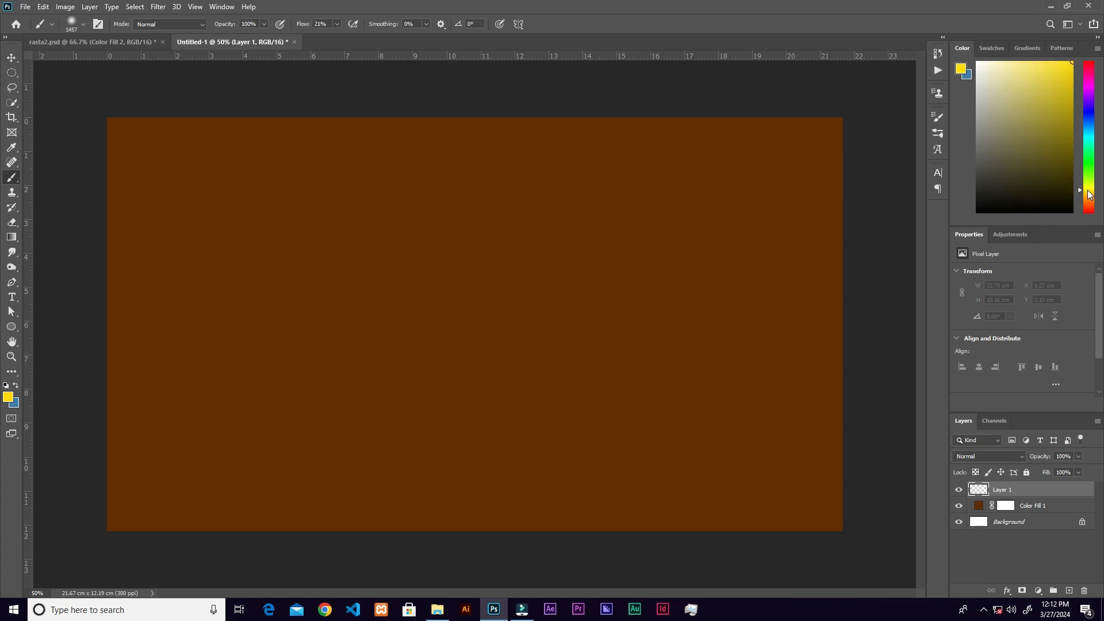
{"action": "left_click", "coordinate": [6, 396]}
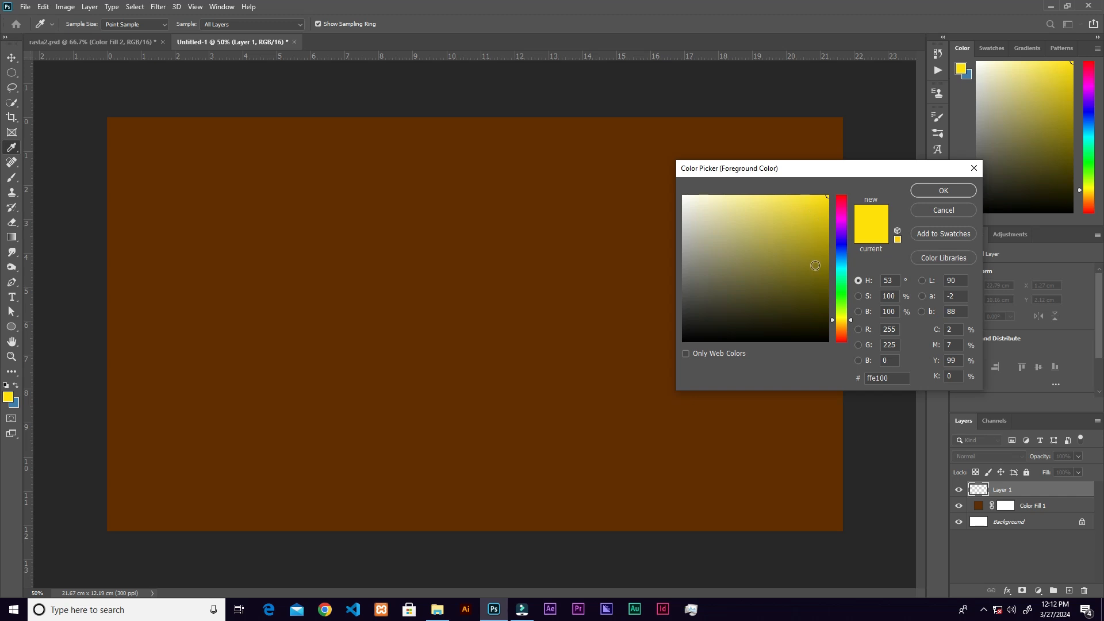
{"action": "left_click", "coordinate": [941, 213]}
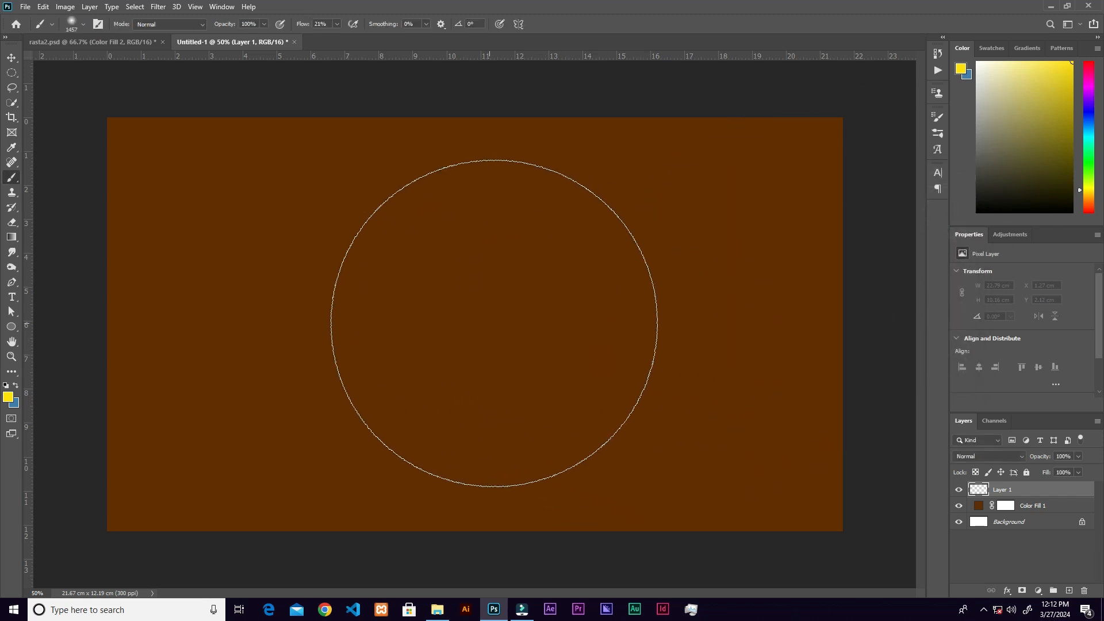
- Raise the brush flow to 100% and paint one soft yellow glow at the centre of the canvas
{"action": "left_click", "coordinate": [336, 25]}
{"action": "left_click_drag", "start_coordinate": [336, 38], "coordinate": [379, 37]}
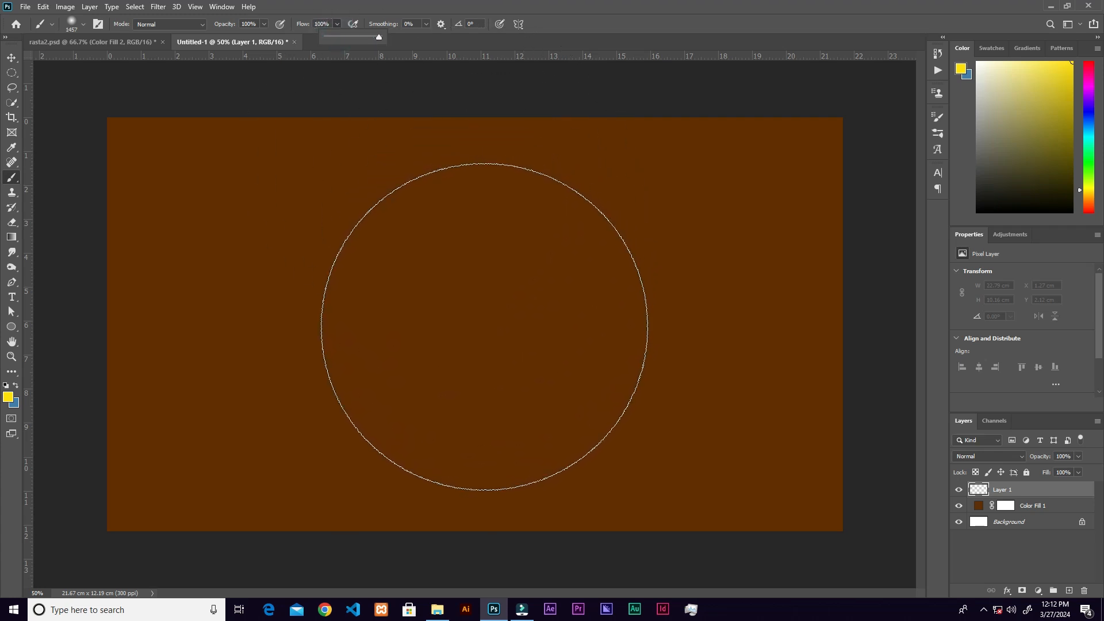
{"action": "left_click", "coordinate": [484, 326]}
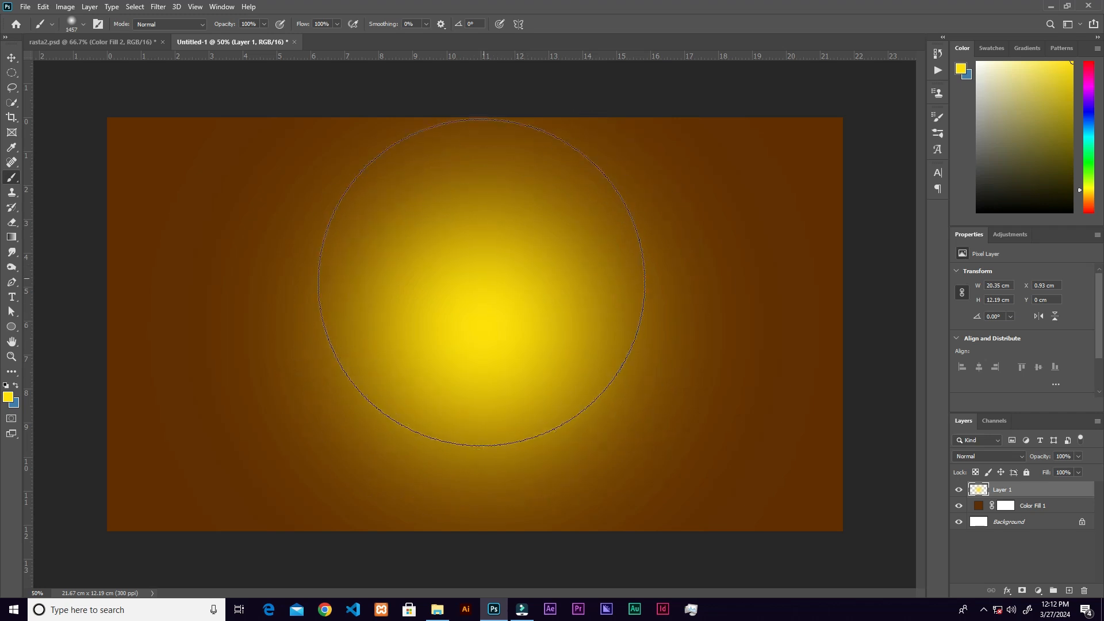
{"action": "key", "text": "v"}
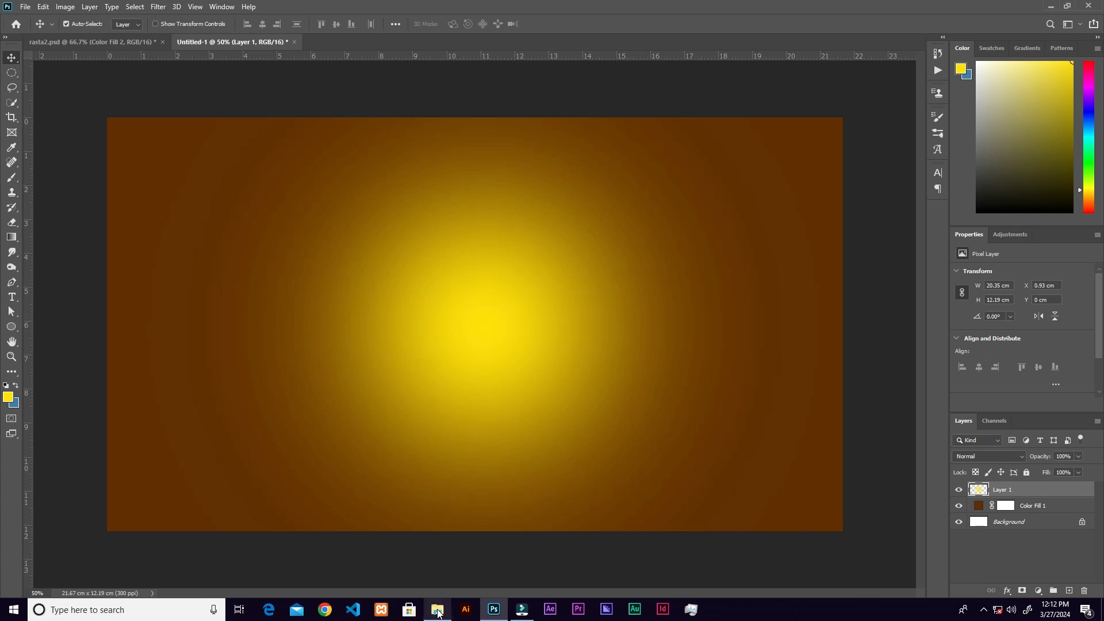
- Place the Raster-choco-malt bottle image from the rasta folder and rotate it about 54° counter-clockwise
{"action": "mouse_move", "coordinate": [440, 614]}
{"action": "left_click", "coordinate": [463, 548]}
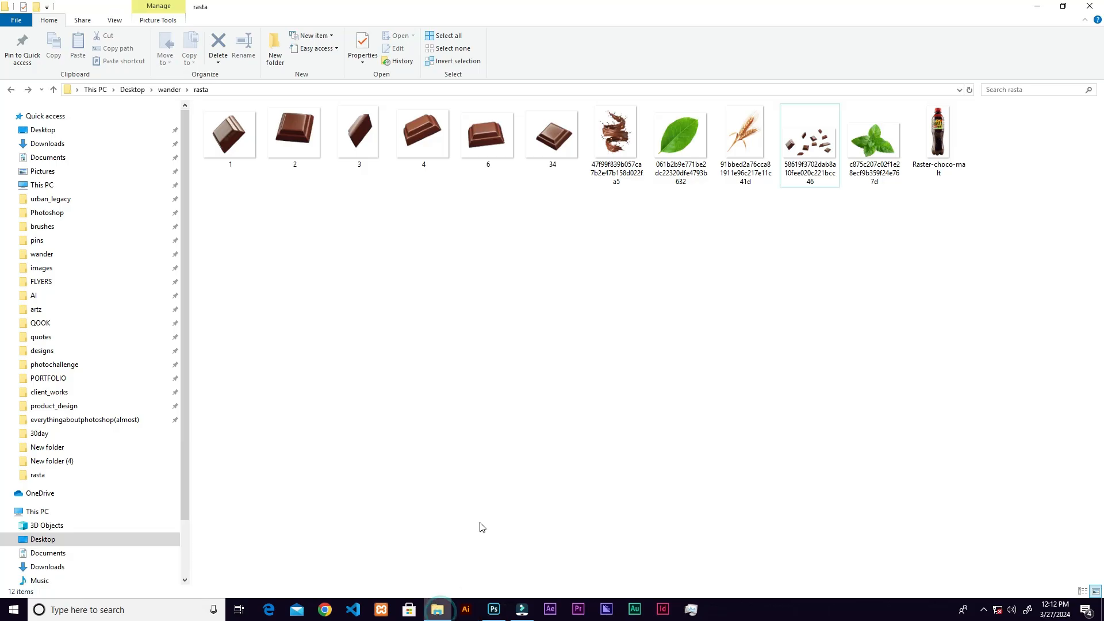
{"action": "left_click_drag", "start_coordinate": [937, 135], "coordinate": [527, 437]}
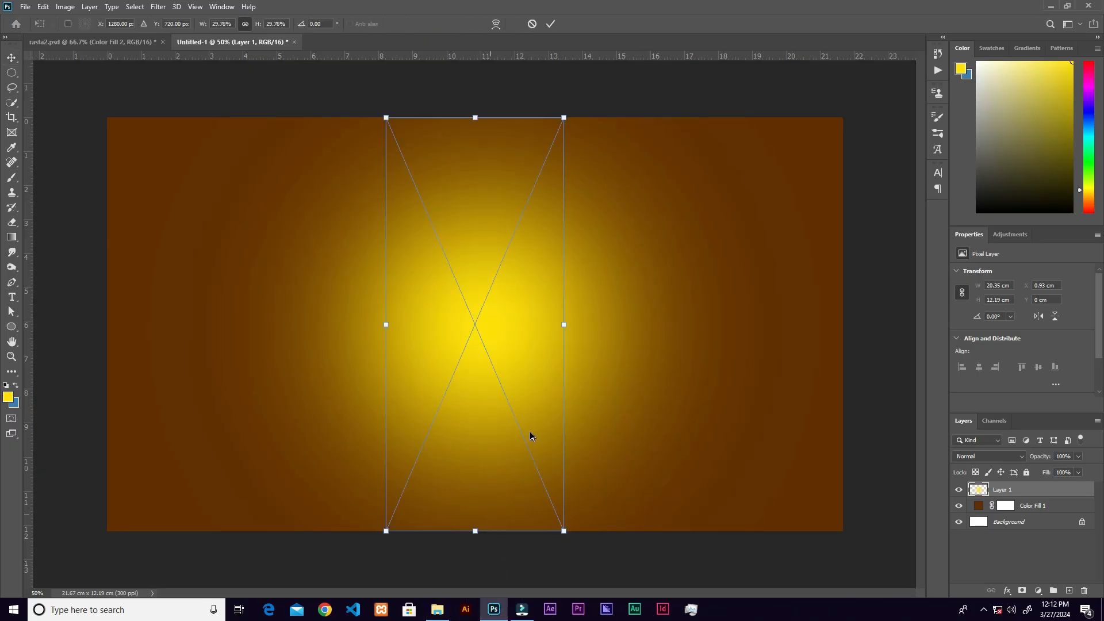
{"action": "left_click_drag", "start_coordinate": [575, 117], "coordinate": [308, 235]}
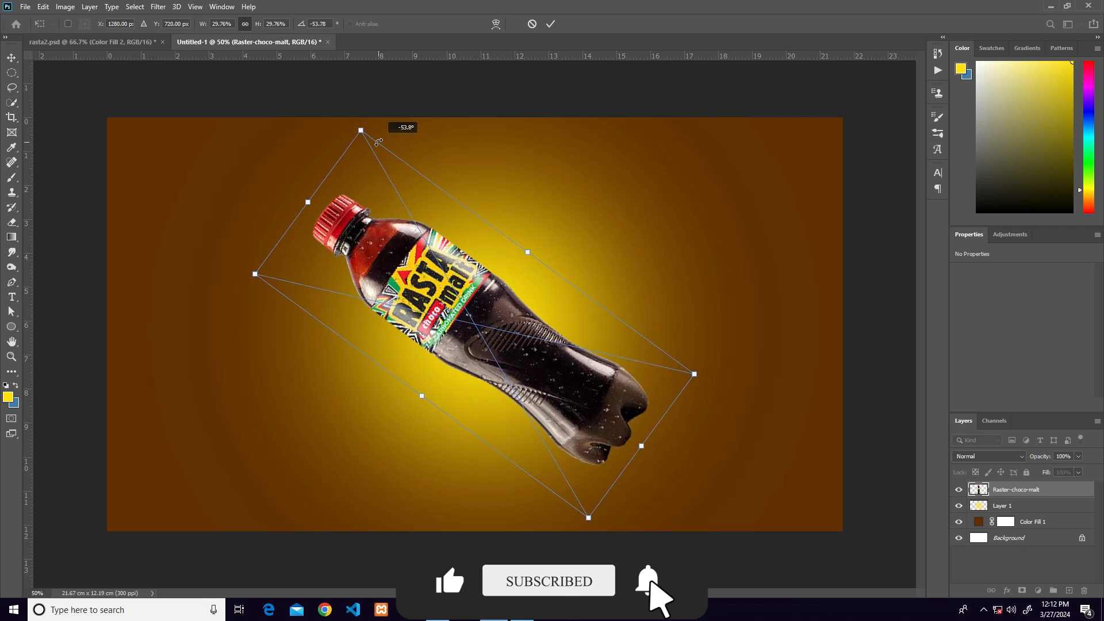
{"action": "left_click", "coordinate": [550, 23]}
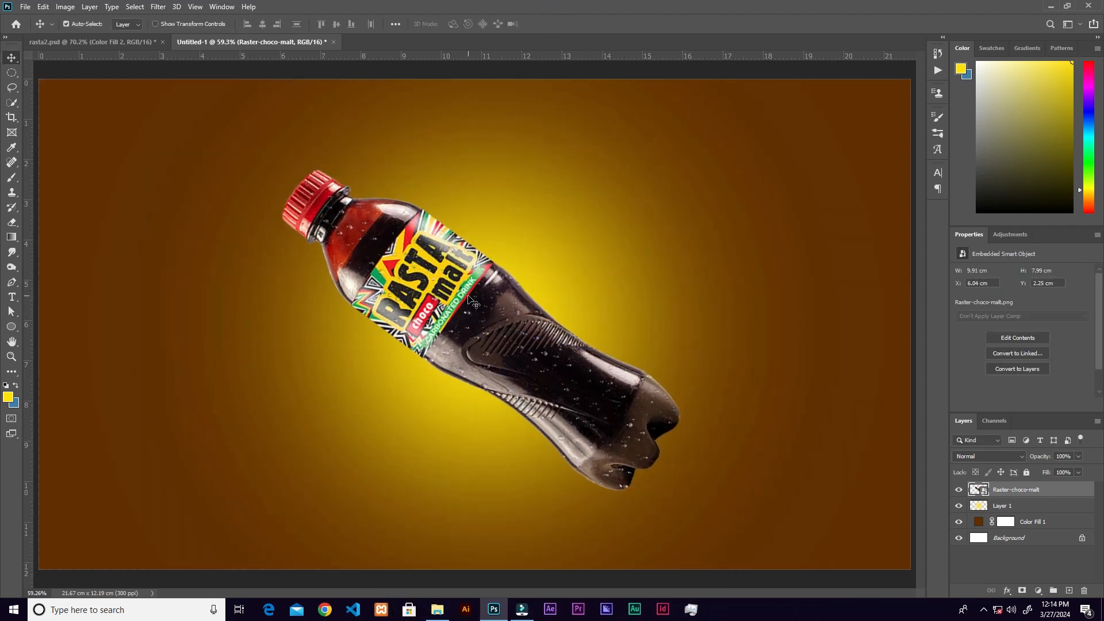
- Shift the bottle toward the left side of the canvas and enlarge it to about 11.86 by 8.81 cm
{"action": "left_click_drag", "start_coordinate": [468, 320], "coordinate": [381, 326]}
{"action": "key", "text": "ctrl+t"}
{"action": "left_click_drag", "start_coordinate": [648, 382], "coordinate": [729, 422]}
{"action": "left_click", "coordinate": [552, 24]}
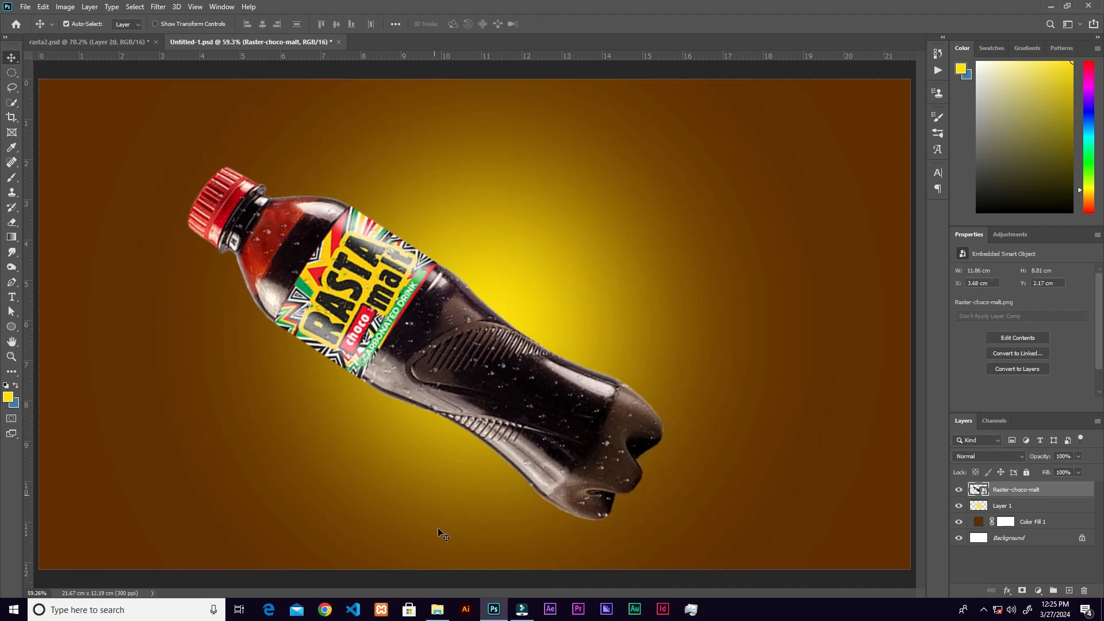
- Place the chocolate splash image, rotate it about 125° to follow the bottle's tilt, and centre it over the bottle
{"action": "left_click", "coordinate": [438, 615]}
{"action": "left_click_drag", "start_coordinate": [614, 133], "coordinate": [529, 401]}
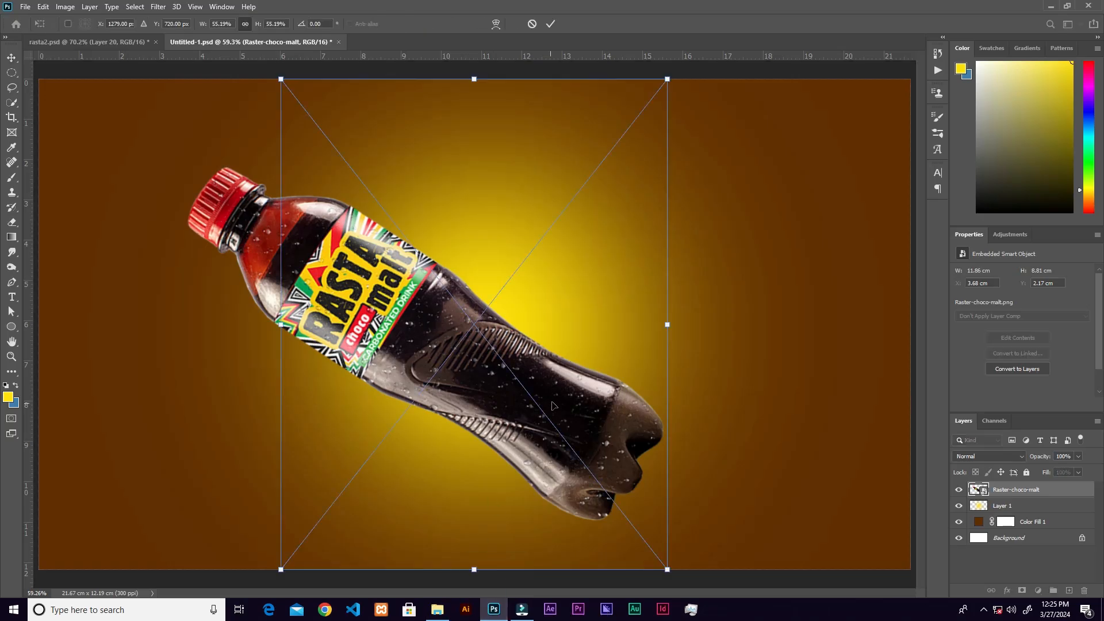
{"action": "left_click_drag", "start_coordinate": [678, 320], "coordinate": [397, 460]}
{"action": "left_click_drag", "start_coordinate": [505, 302], "coordinate": [471, 322]}
{"action": "left_click", "coordinate": [550, 24]}
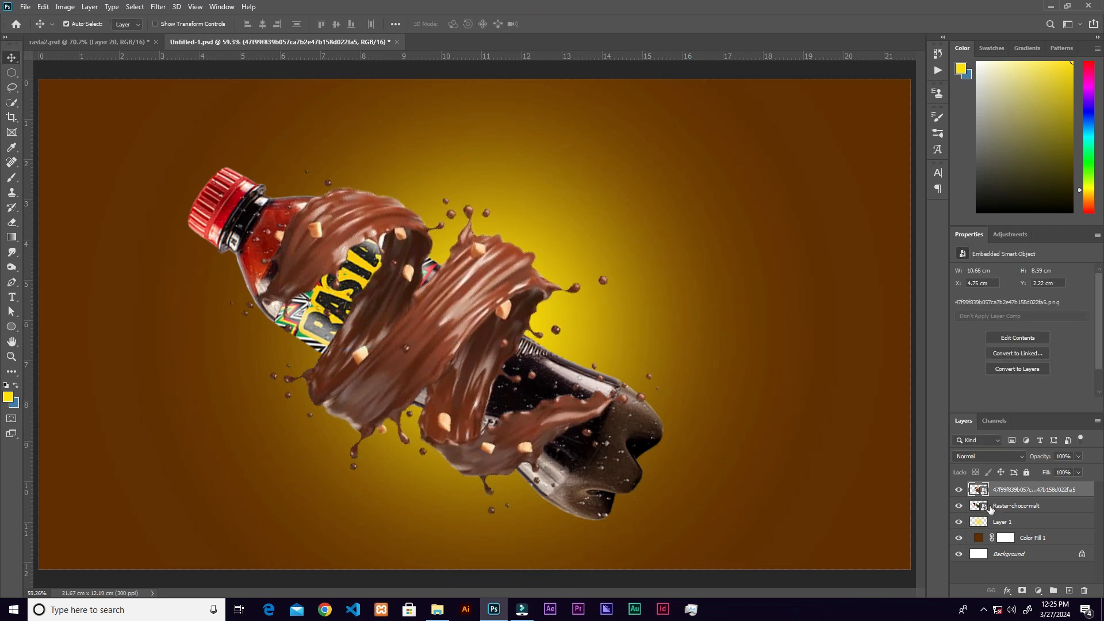
- Move the bottle layer above the chocolate splash and stretch the splash along the bottle to about 61.74% height
{"action": "left_click_drag", "start_coordinate": [990, 509], "coordinate": [1004, 490]}
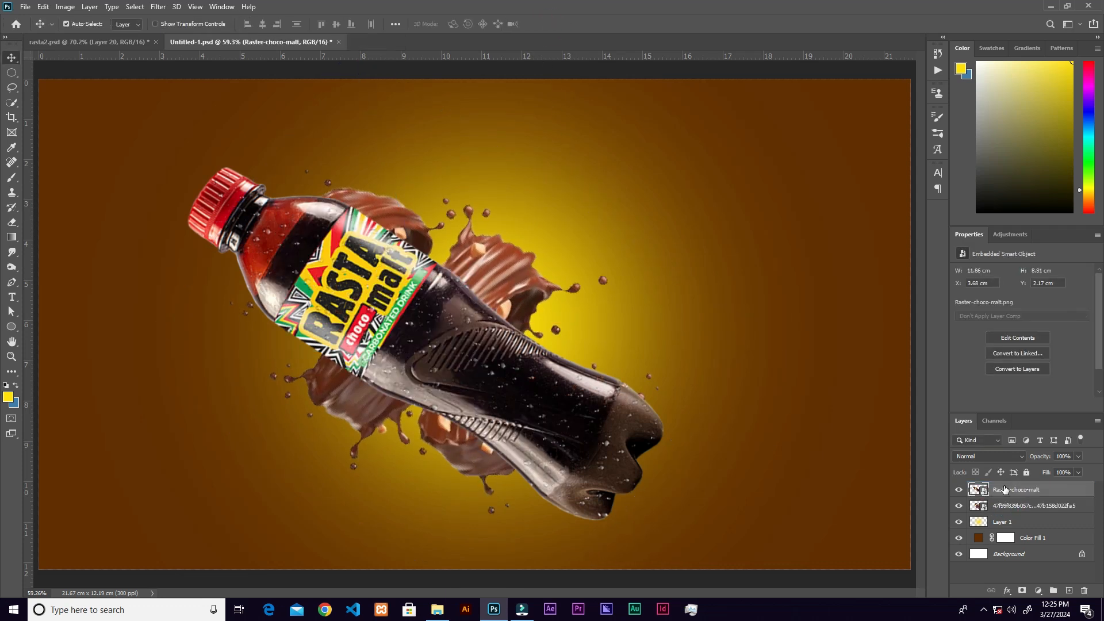
{"action": "left_click", "coordinate": [520, 293]}
{"action": "key", "text": "ctrl+t"}
{"action": "left_click_drag", "start_coordinate": [646, 475], "coordinate": [666, 500]}
{"action": "left_click_drag", "start_coordinate": [551, 185], "coordinate": [533, 200]}
{"action": "mouse_move", "coordinate": [481, 303]}
{"action": "left_mouse_down"}
{"action": "mouse_move", "coordinate": [474, 311]}
{"action": "mouse_move", "coordinate": [480, 303]}
{"action": "left_mouse_up"}
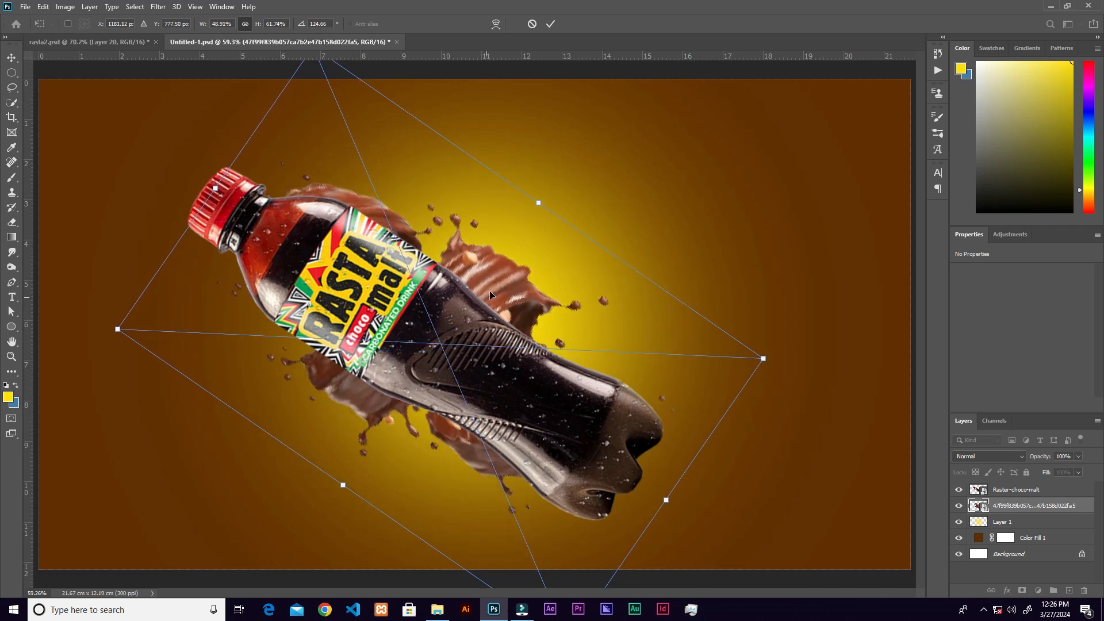
{"action": "left_click", "coordinate": [550, 24]}
- Bring the chocolate splash layer above the bottle and stretch it further along the bottle to about 64.08% height
{"action": "left_click_drag", "start_coordinate": [1010, 498], "coordinate": [1009, 484]}
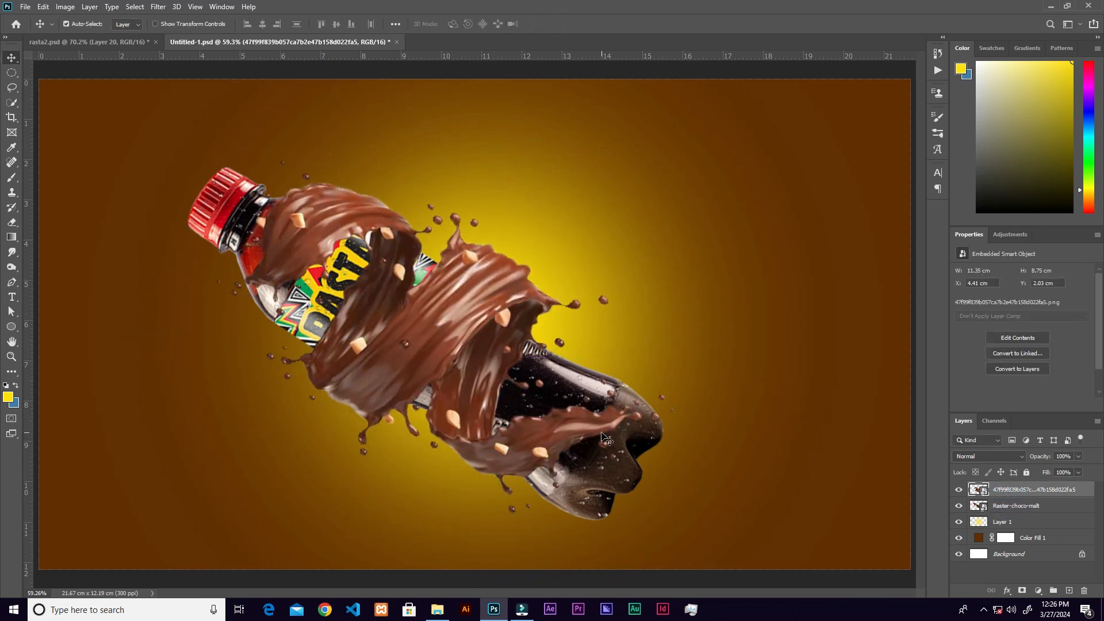
{"action": "key", "text": "ctrl+t"}
{"action": "left_click_drag", "start_coordinate": [667, 501], "coordinate": [685, 508]}
{"action": "left_click_drag", "start_coordinate": [447, 361], "coordinate": [441, 357]}
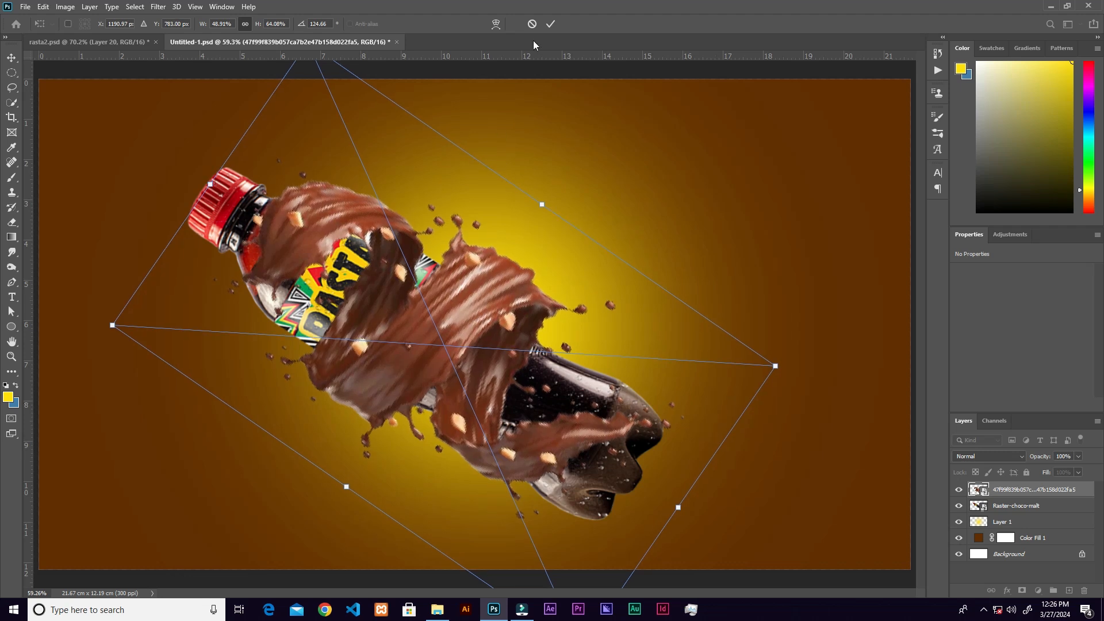
{"action": "left_click", "coordinate": [550, 24]}
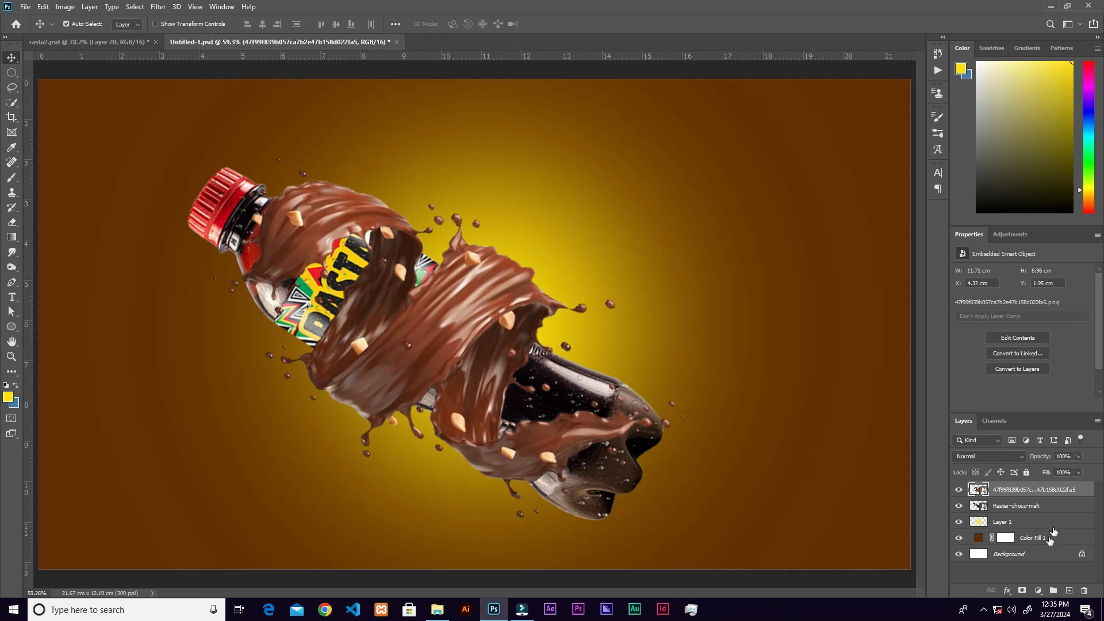
- Try to hide the splash's inner strands over the label and lower bottle by painting black on a layer mask
{"action": "left_click", "coordinate": [1019, 591]}
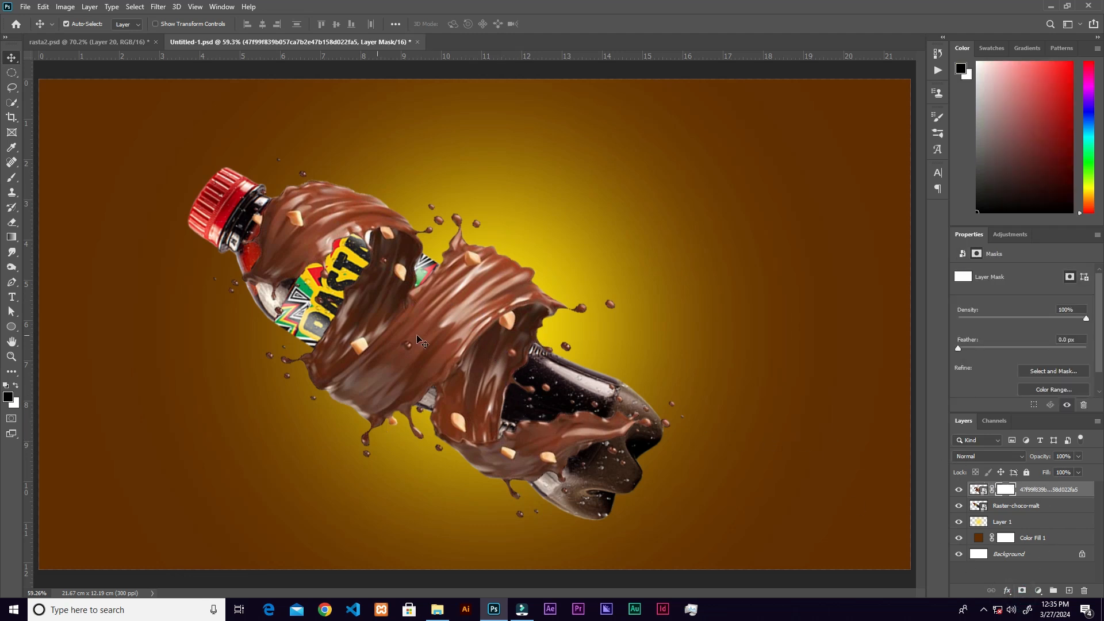
{"action": "key", "text": "b"}
{"action": "mouse_move", "coordinate": [505, 328]}
{"action": "left_mouse_down"}
{"action": "mouse_move", "coordinate": [479, 414]}
{"action": "mouse_move", "coordinate": [477, 371]}
{"action": "mouse_move", "coordinate": [514, 336]}
{"action": "mouse_move", "coordinate": [457, 404]}
{"action": "mouse_move", "coordinate": [515, 411]}
{"action": "mouse_move", "coordinate": [494, 415]}
{"action": "left_mouse_up"}
{"action": "mouse_move", "coordinate": [382, 267]}
{"action": "left_mouse_down"}
{"action": "mouse_move", "coordinate": [374, 302]}
{"action": "mouse_move", "coordinate": [401, 270]}
{"action": "mouse_move", "coordinate": [384, 250]}
{"action": "mouse_move", "coordinate": [337, 344]}
{"action": "left_mouse_up"}
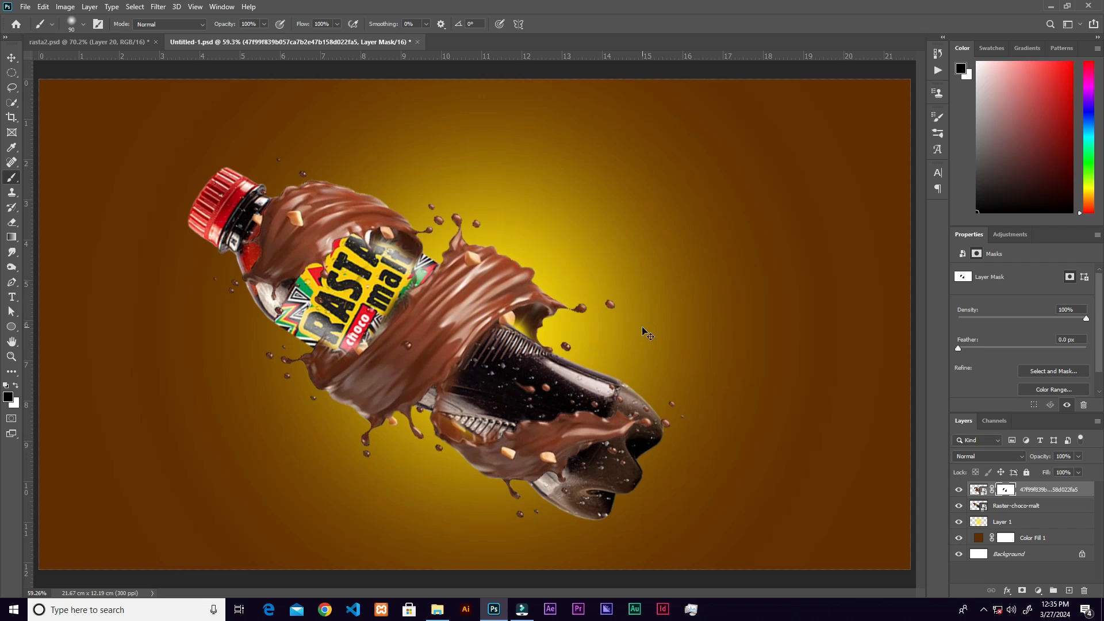
{"action": "key", "text": "ctrl+z"}
{"action": "key", "text": "ctrl+z"}
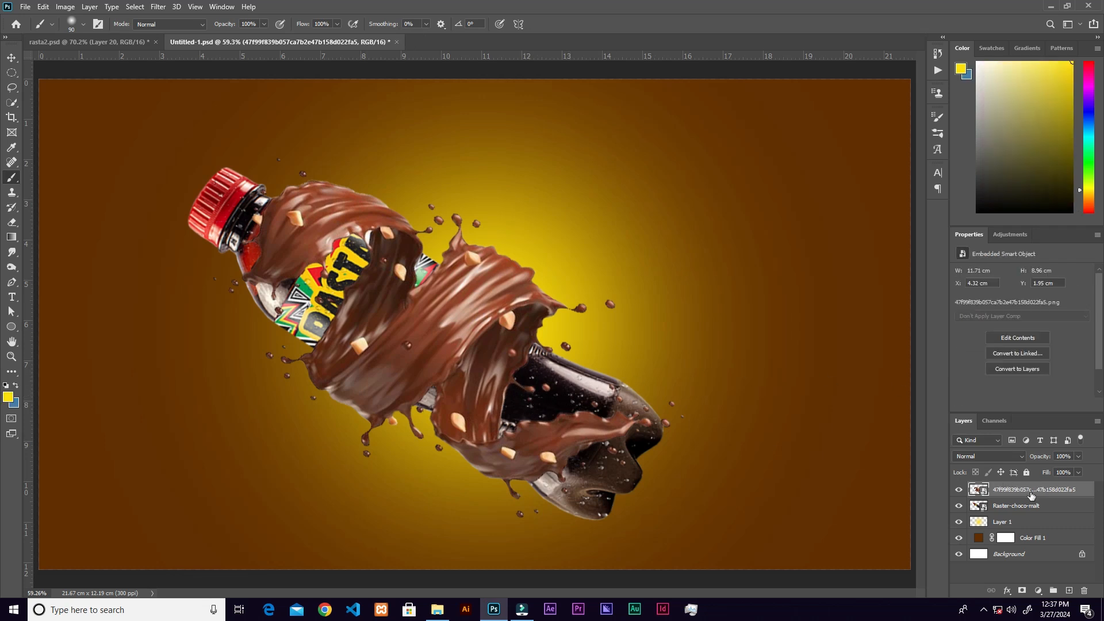
- Start a Polygonal Lasso outline of the splash's middle front band, following its upper-left edge and looping outside its upper droplets
{"action": "left_click", "coordinate": [12, 89]}
{"action": "right_click", "coordinate": [12, 89]}
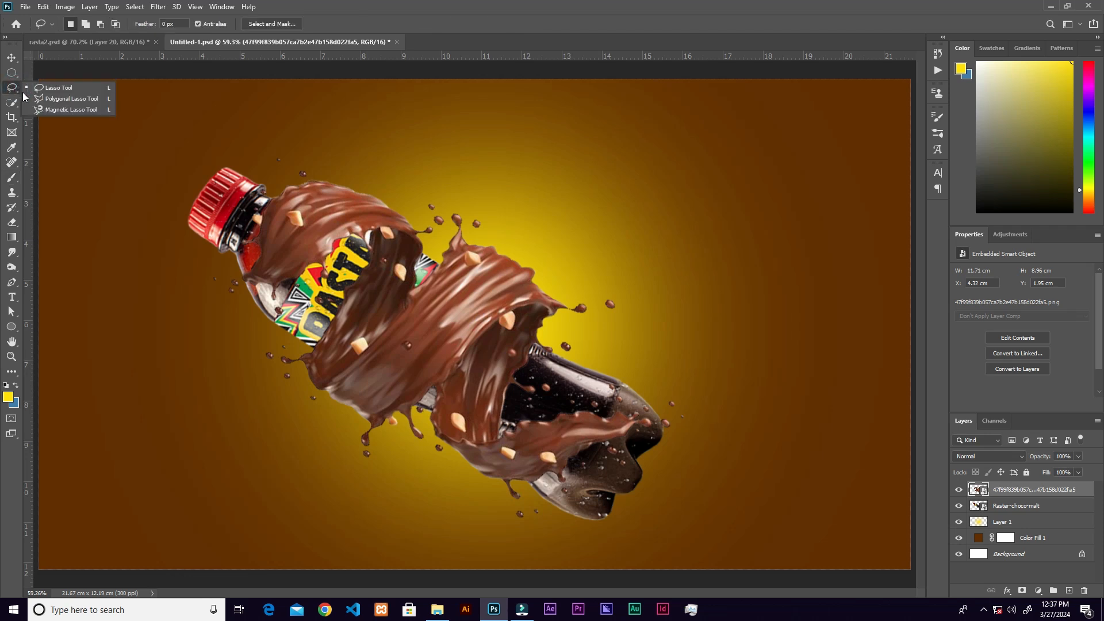
{"action": "left_click", "coordinate": [67, 98]}
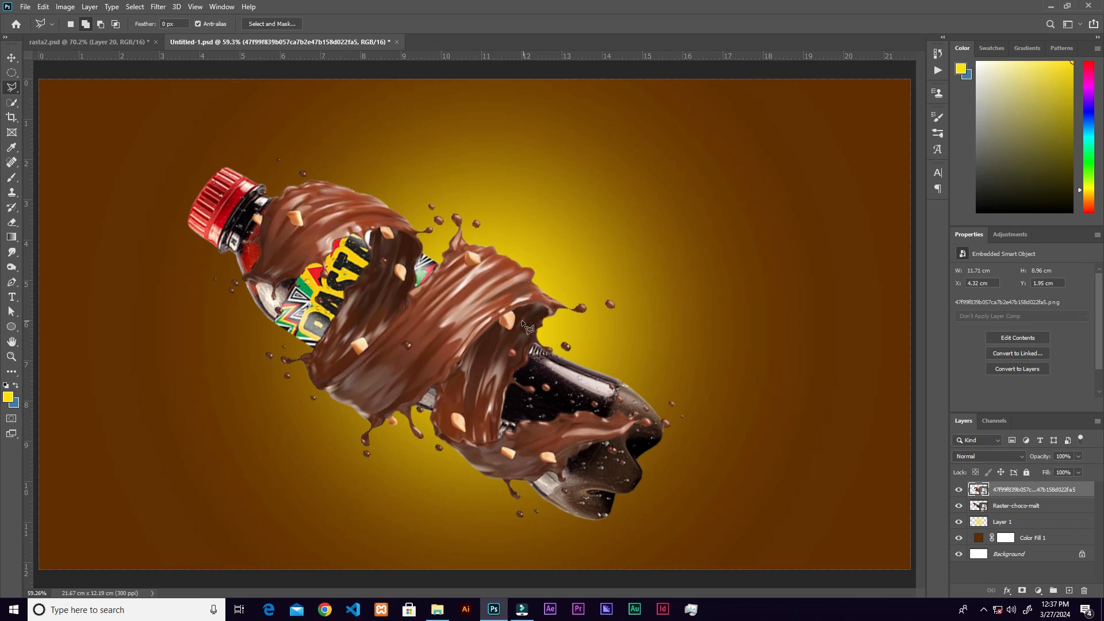
{"action": "key", "text": "ctrl+plus"}
{"action": "key", "text": "ctrl+plus"}
{"action": "key", "text": "ctrl+plus"}
{"action": "key", "text": "ctrl+minus"}
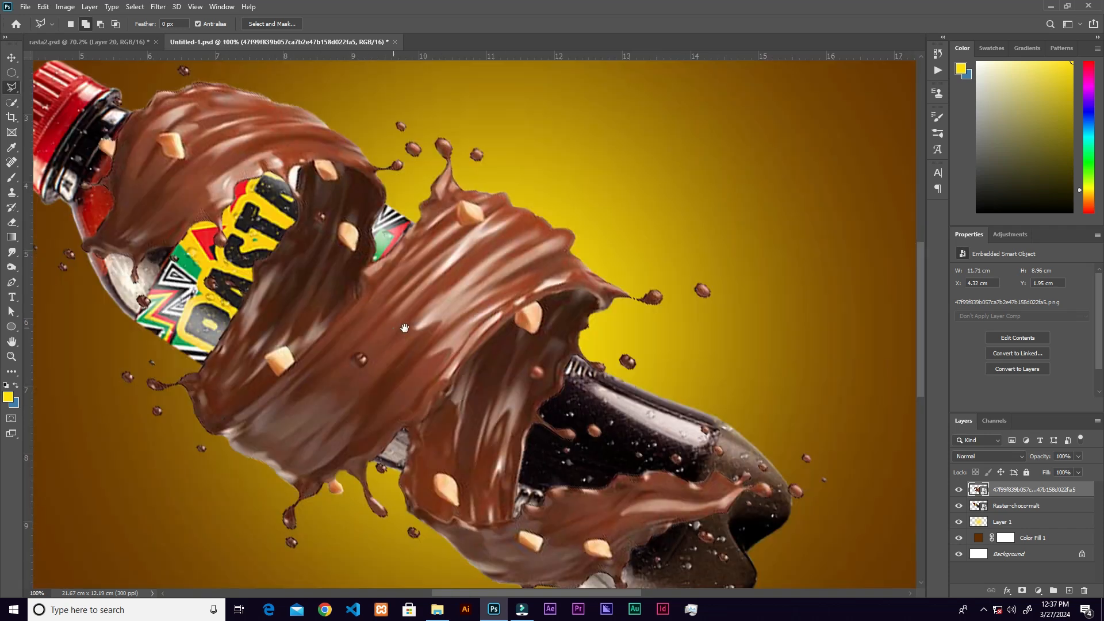
{"action": "left_click_drag", "start_coordinate": [332, 336], "coordinate": [439, 350]}
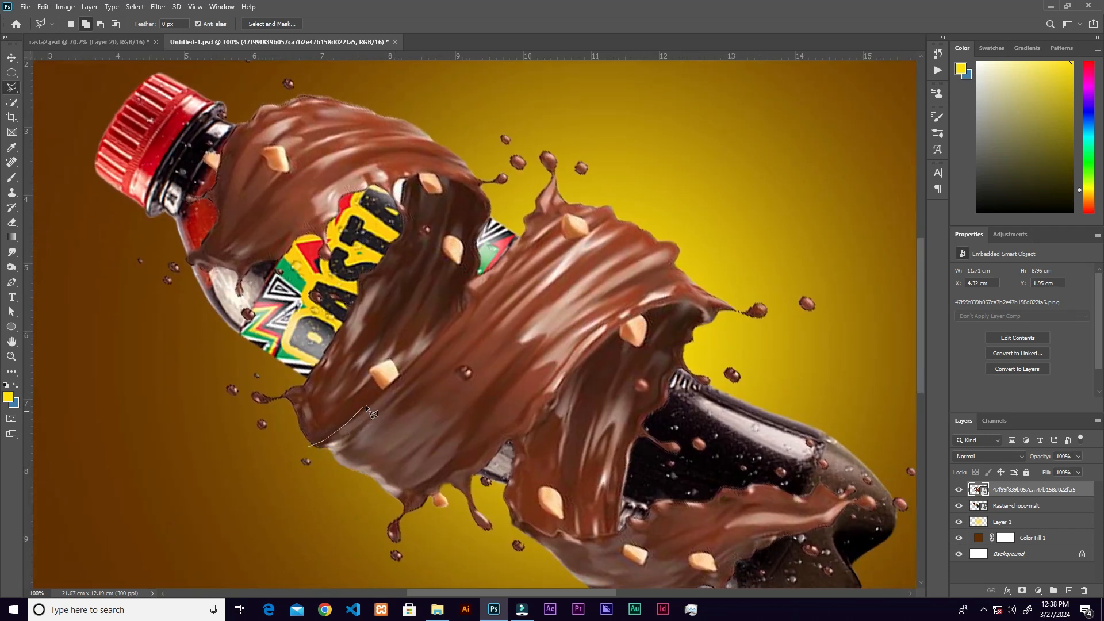
{"action": "left_click", "coordinate": [460, 313]}
{"action": "left_click", "coordinate": [535, 178]}
{"action": "left_click", "coordinate": [535, 148]}
{"action": "left_click", "coordinate": [546, 135]}
{"action": "left_click", "coordinate": [600, 140]}
{"action": "left_click", "coordinate": [626, 162]}
{"action": "left_click", "coordinate": [674, 187]}
{"action": "left_click", "coordinate": [716, 225]}
{"action": "left_click", "coordinate": [730, 258]}
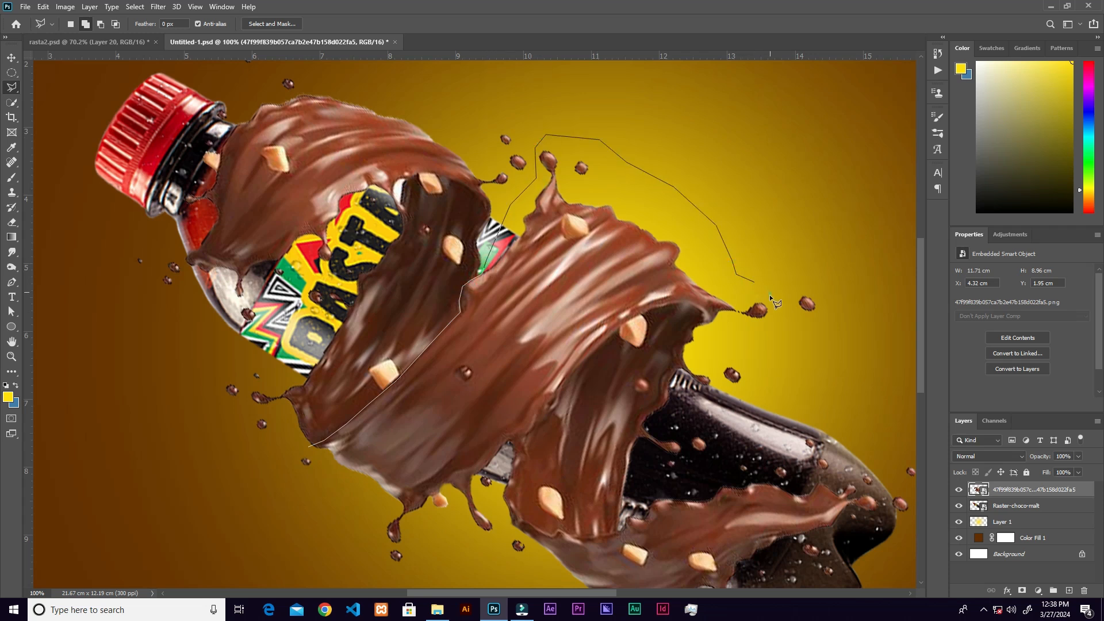
- Continue the outline along the middle band's inner fold edge and close it around the drips beneath the band
{"action": "scroll", "coordinate": [695, 305], "scroll_direction": "up", "scroll_amount": 2}
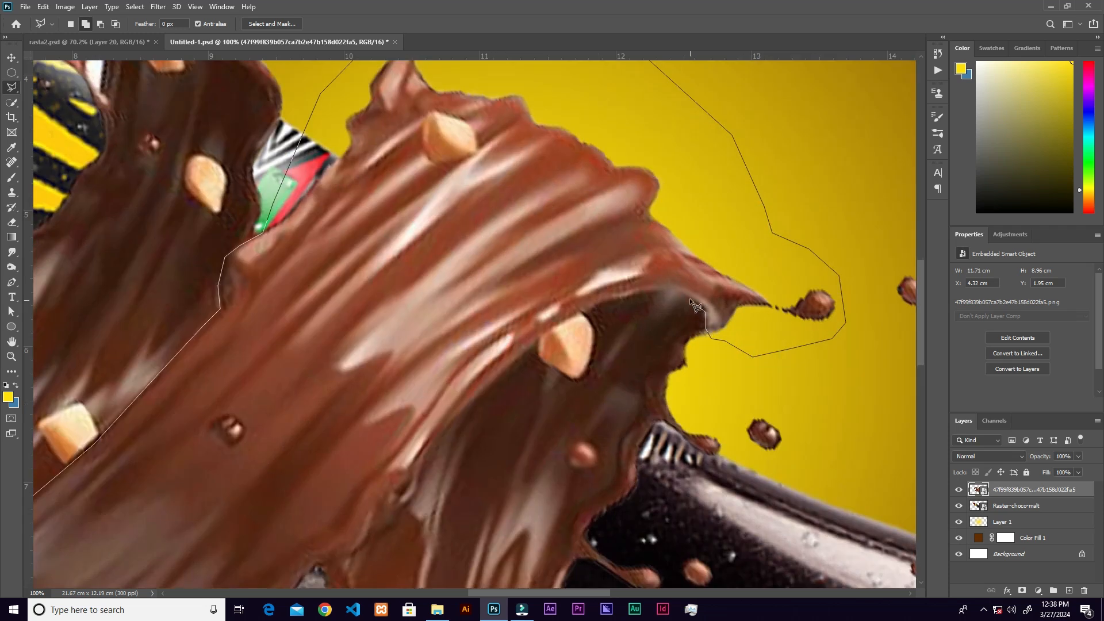
{"action": "left_click", "coordinate": [571, 314]}
{"action": "left_click_drag", "start_coordinate": [460, 419], "coordinate": [625, 281]}
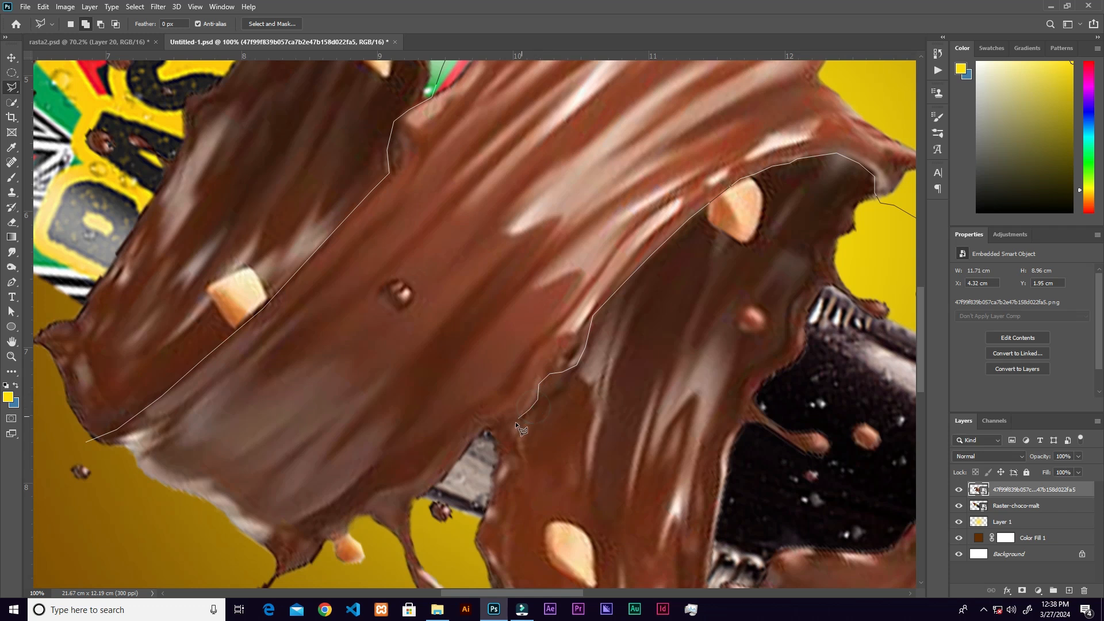
{"action": "left_click", "coordinate": [468, 510]}
{"action": "scroll", "coordinate": [464, 545], "scroll_direction": "down", "scroll_amount": 2}
{"action": "left_click_drag", "start_coordinate": [464, 582], "coordinate": [488, 409]}
{"action": "left_click", "coordinate": [489, 409]}
{"action": "left_click", "coordinate": [456, 438]}
{"action": "left_click", "coordinate": [417, 452]}
{"action": "left_click", "coordinate": [397, 433]}
{"action": "left_click", "coordinate": [382, 406]}
{"action": "left_click", "coordinate": [361, 353]}
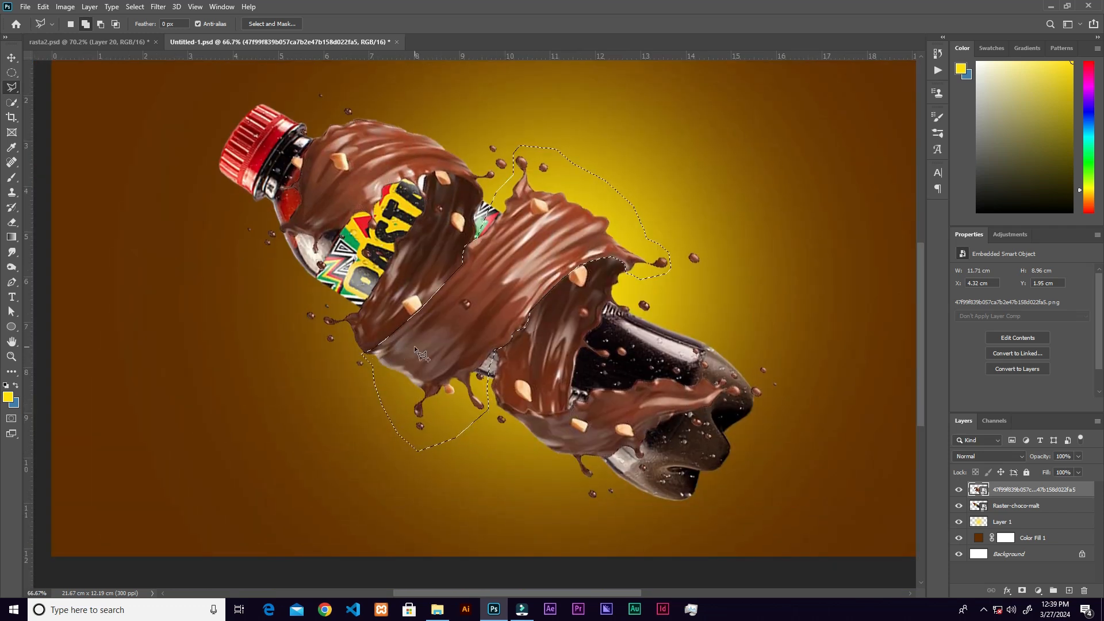
- Smooth the selection's edge in Select and Mask and copy the selected middle band of the splash to a new layer
{"action": "left_click", "coordinate": [281, 25]}
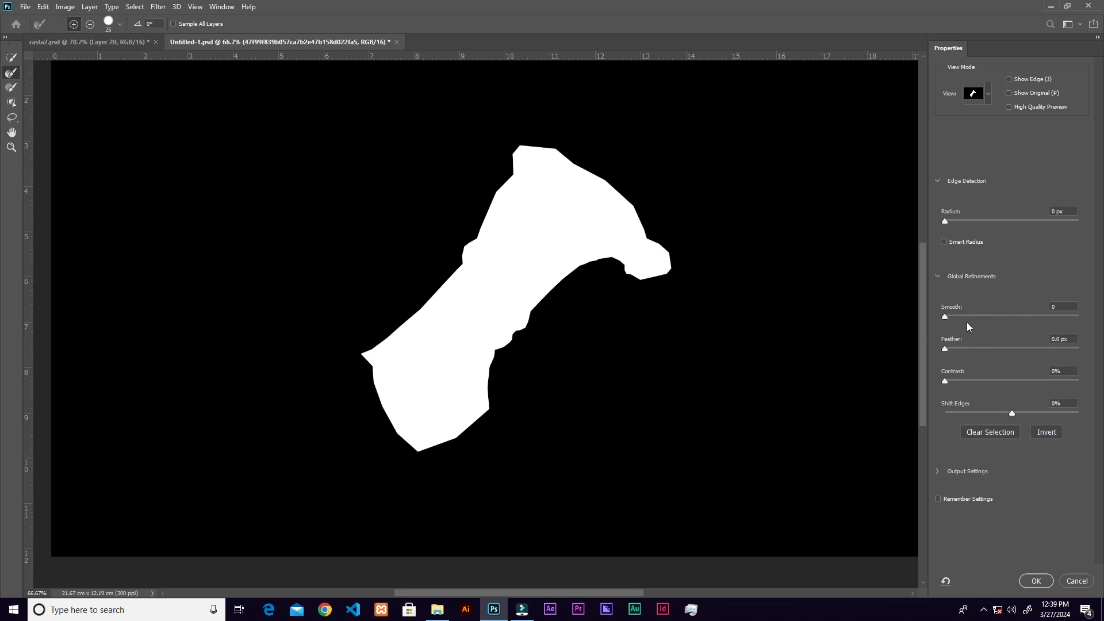
{"action": "left_click", "coordinate": [945, 318]}
{"action": "left_click", "coordinate": [1036, 580]}
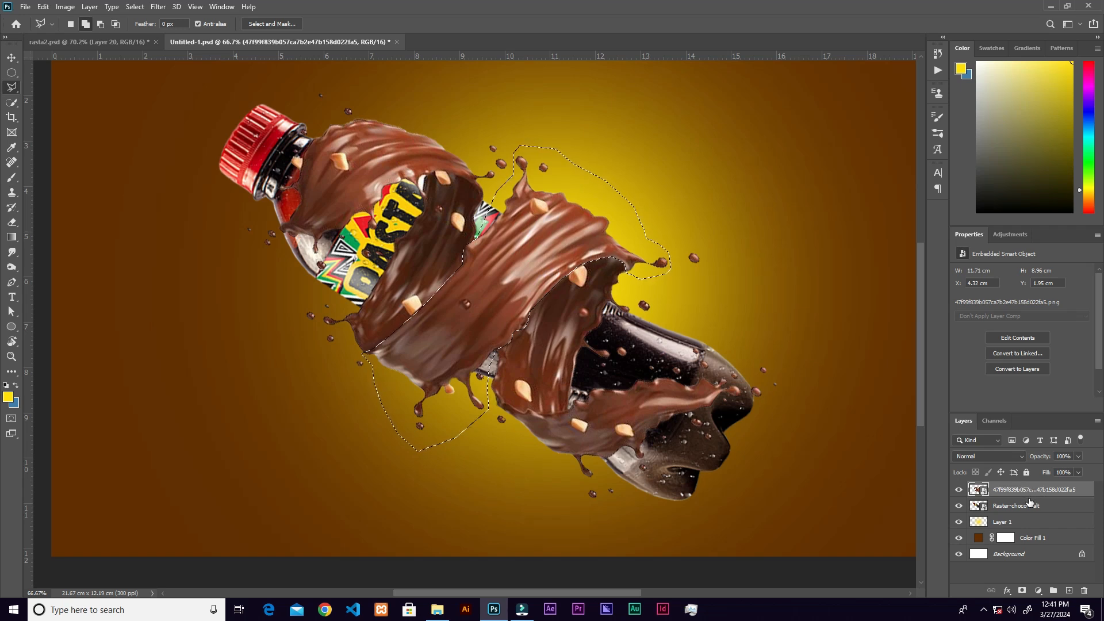
{"action": "key", "text": "ctrl+j"}
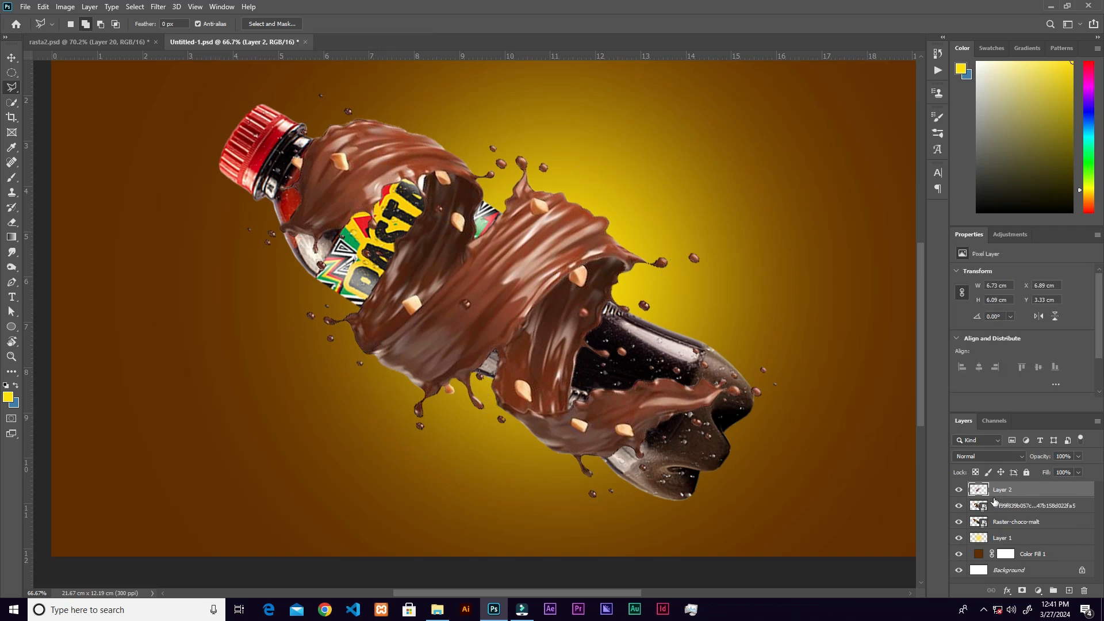
- Move the copied chocolate band away from the bottle to check its cutout, and undo the move
{"action": "key", "text": "v"}
{"action": "mouse_move", "coordinate": [533, 256]}
{"action": "left_mouse_down"}
{"action": "mouse_move", "coordinate": [634, 228]}
{"action": "mouse_move", "coordinate": [825, 256]}
{"action": "left_mouse_up"}
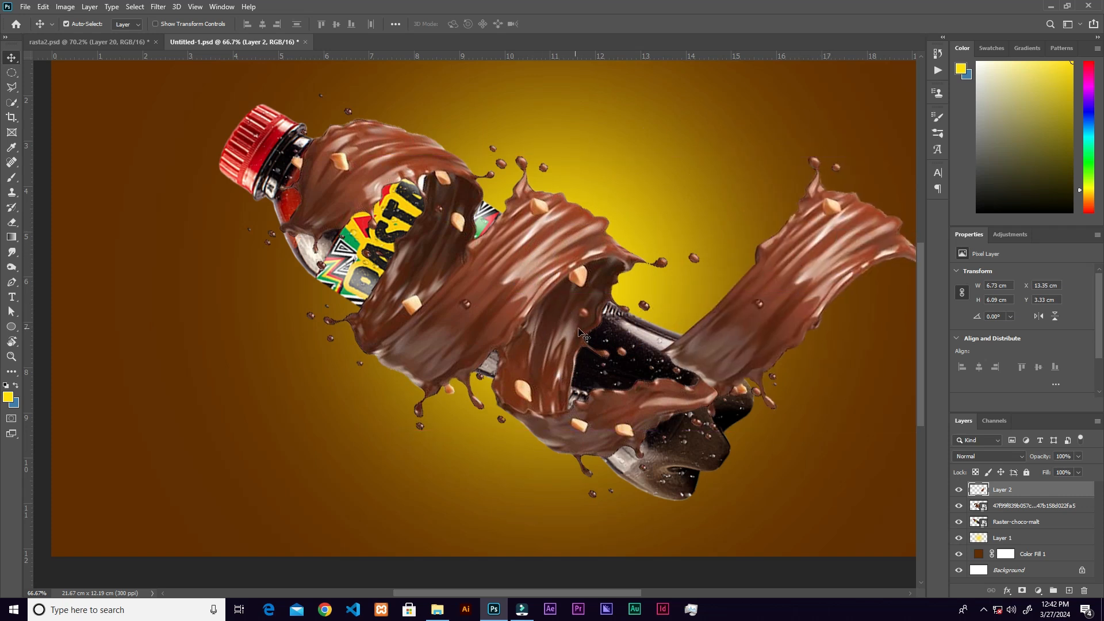
{"action": "key", "text": "ctrl+z"}
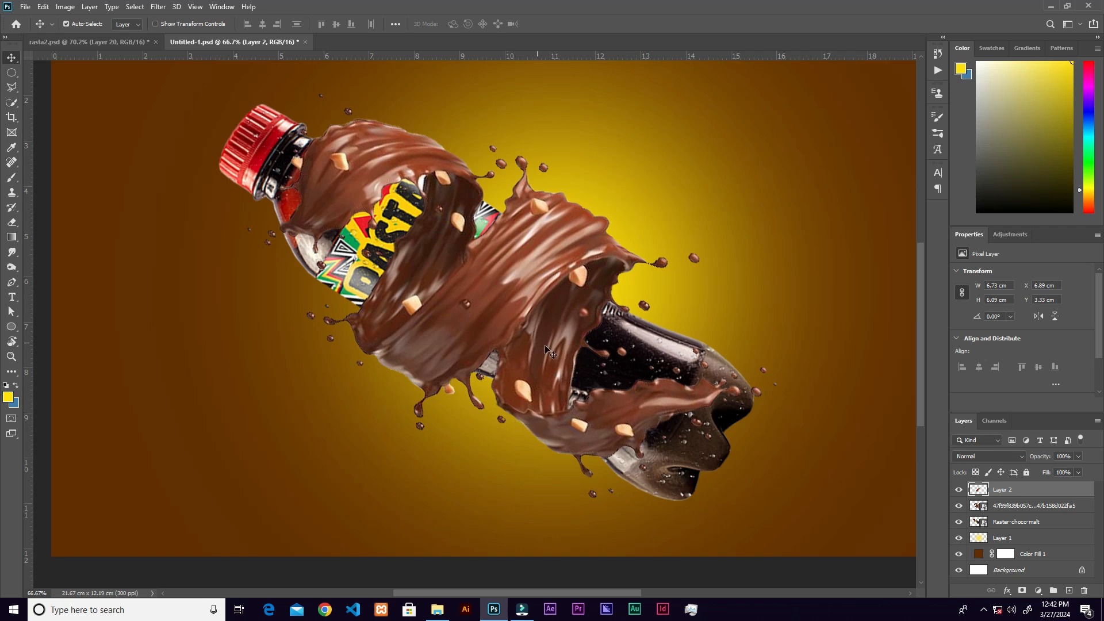
- On the original splash layer, start a Polygonal Lasso outline of the lower strand, following its fold edge and passing above its tip
{"action": "left_click", "coordinate": [12, 87]}
{"action": "key", "text": "ctrl+1"}
{"action": "key", "text": "ctrl+plus"}
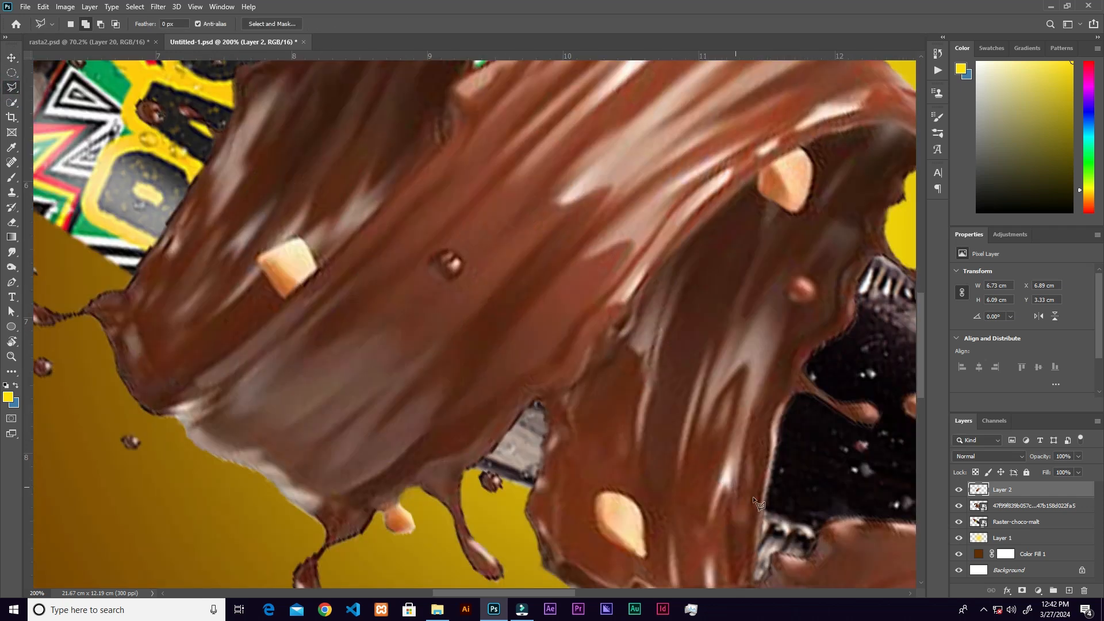
{"action": "left_click_drag", "start_coordinate": [779, 493], "coordinate": [527, 326]}
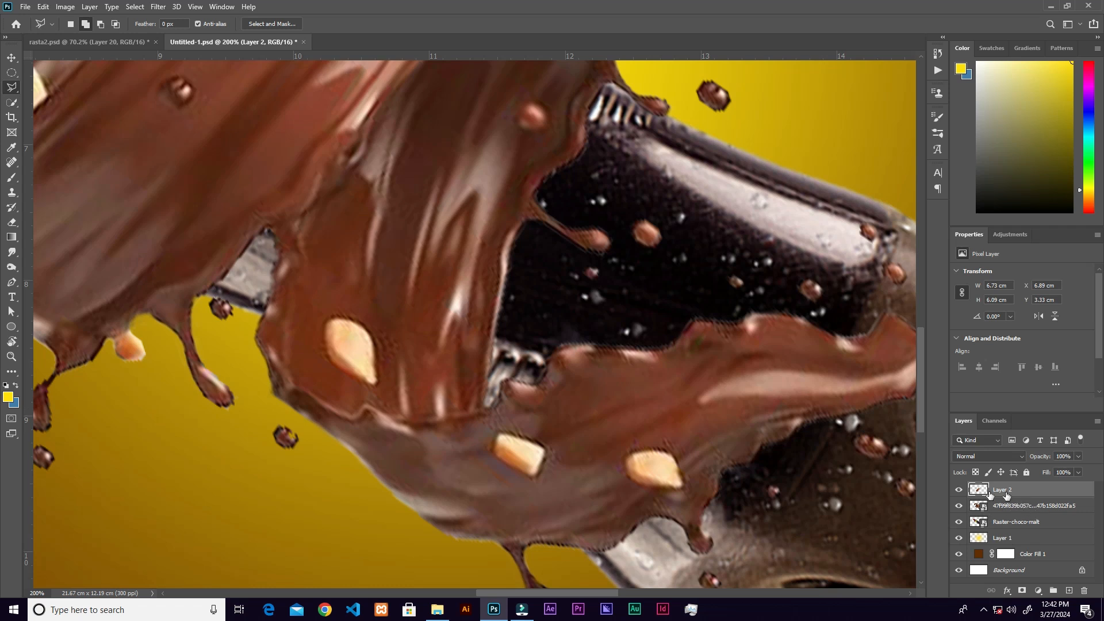
{"action": "left_click", "coordinate": [959, 490]}
{"action": "left_click", "coordinate": [959, 492]}
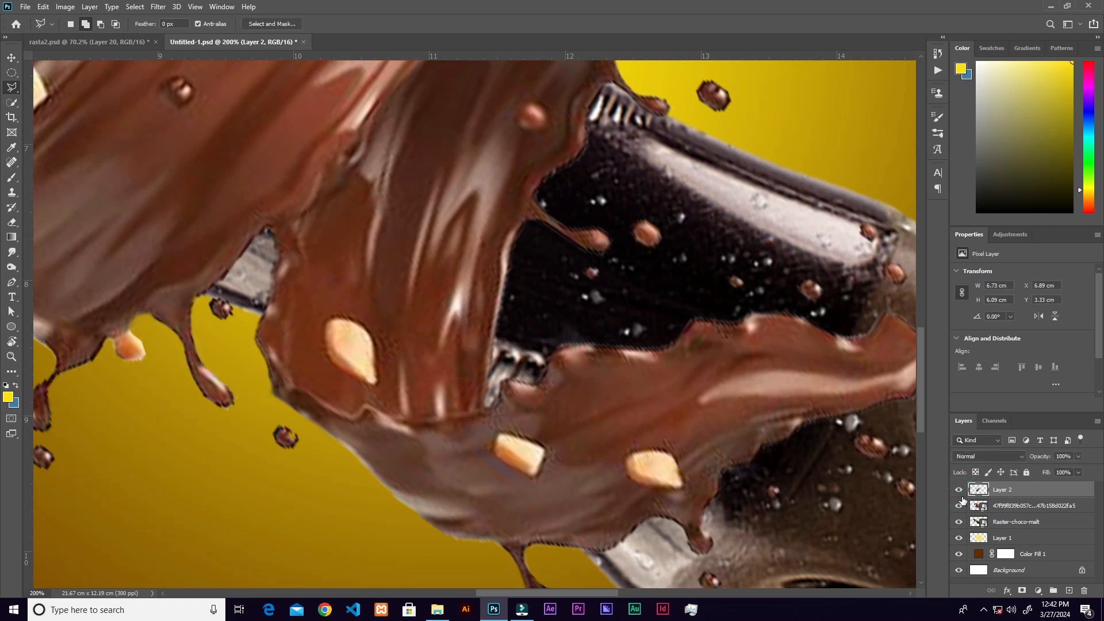
{"action": "left_click", "coordinate": [1022, 506]}
{"action": "left_click", "coordinate": [959, 506]}
{"action": "left_click", "coordinate": [958, 506]}
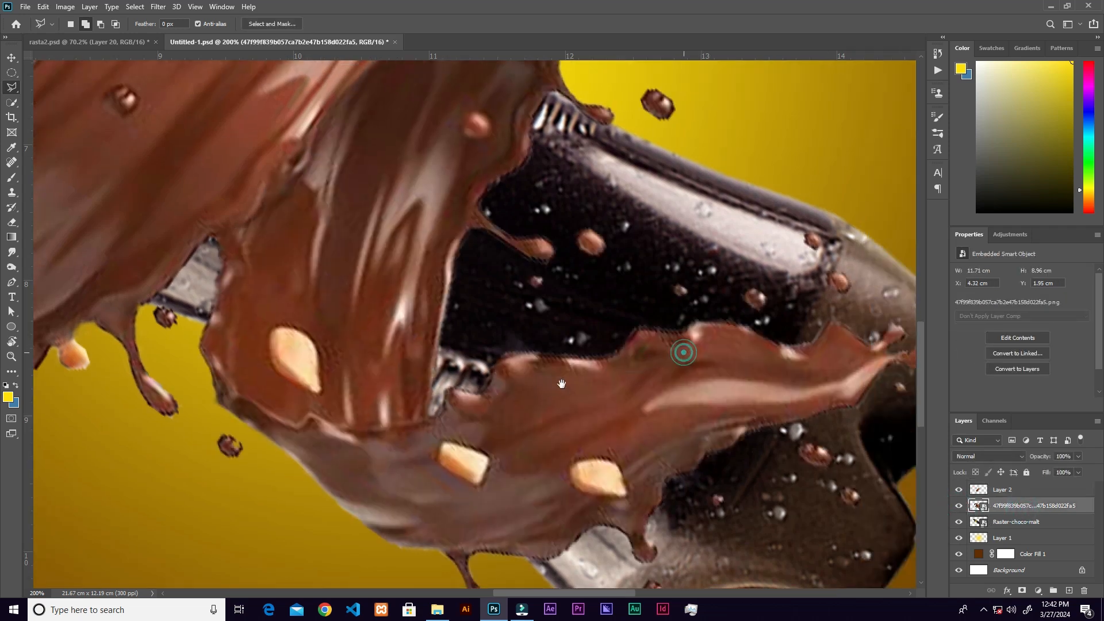
{"action": "left_click_drag", "start_coordinate": [678, 352], "coordinate": [536, 354]}
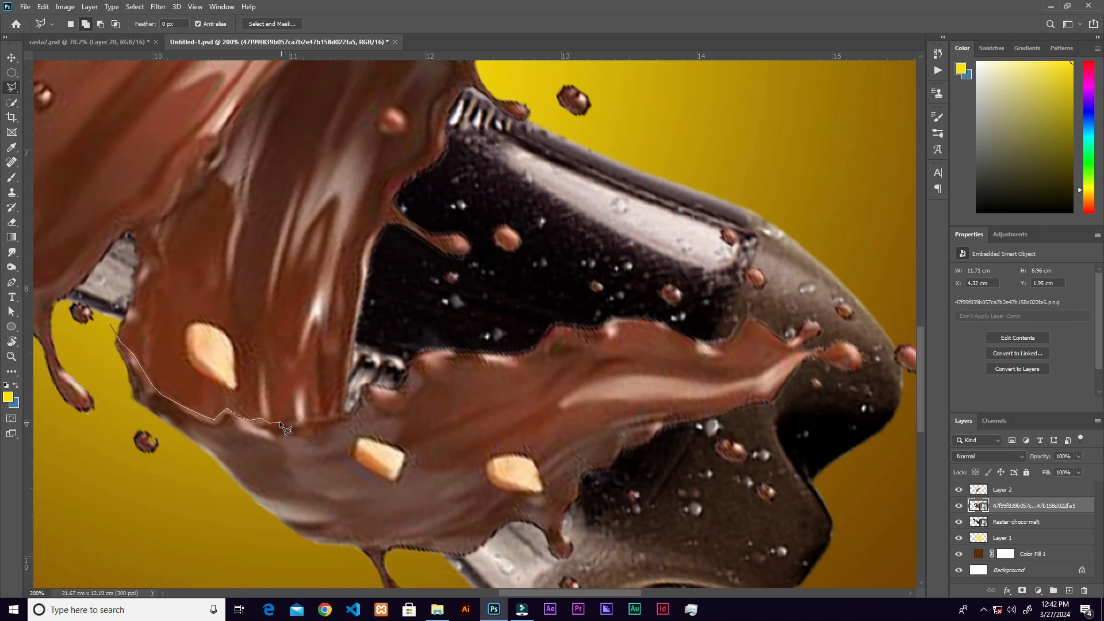
{"action": "left_click", "coordinate": [370, 346]}
{"action": "left_click", "coordinate": [501, 303]}
{"action": "left_click", "coordinate": [584, 262]}
{"action": "left_click", "coordinate": [683, 227]}
{"action": "left_click", "coordinate": [741, 202]}
{"action": "left_click", "coordinate": [842, 223]}
{"action": "left_click_drag", "start_coordinate": [879, 285], "coordinate": [743, 191]}
{"action": "left_click", "coordinate": [806, 159]}
- Carry the outline around the droplets beyond the bottle's base and close it beneath the lower strand
{"action": "left_click", "coordinate": [860, 191]}
{"action": "left_click", "coordinate": [871, 244]}
{"action": "left_click", "coordinate": [865, 290]}
{"action": "left_click", "coordinate": [802, 410]}
{"action": "left_click", "coordinate": [765, 463]}
{"action": "left_click_drag", "start_coordinate": [595, 578], "coordinate": [719, 481]}
{"action": "scroll", "coordinate": [627, 499], "scroll_direction": "down", "scroll_amount": 1}
{"action": "left_click", "coordinate": [427, 428]}
{"action": "left_click", "coordinate": [364, 347]}
{"action": "left_click", "coordinate": [366, 298]}
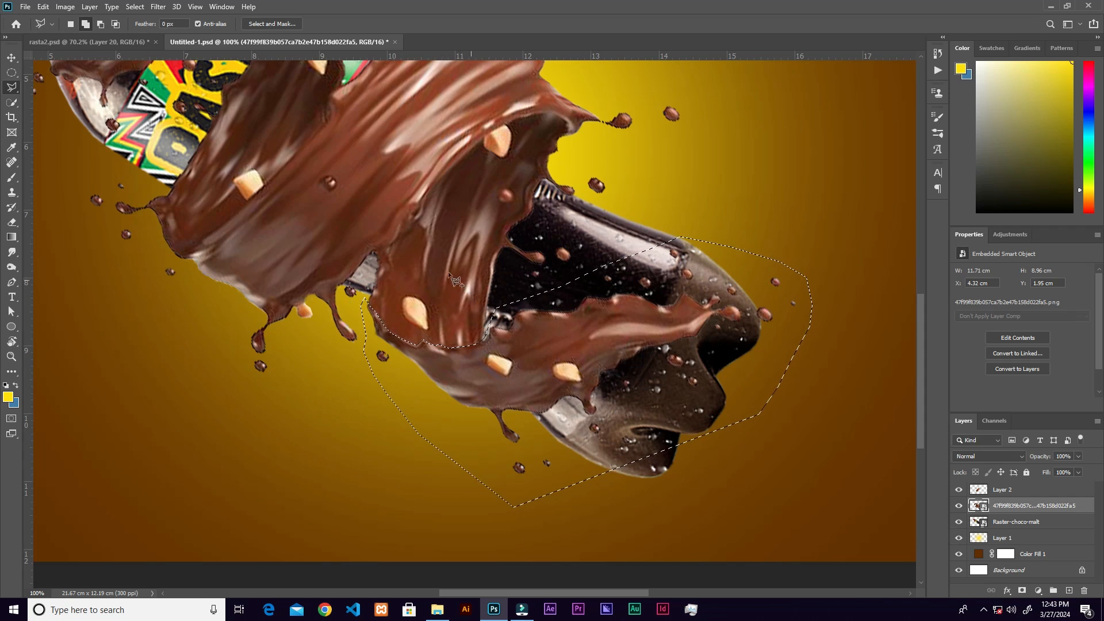
- Smooth the lower strand's selection by 3 in Select and Mask
{"action": "left_click", "coordinate": [271, 25]}
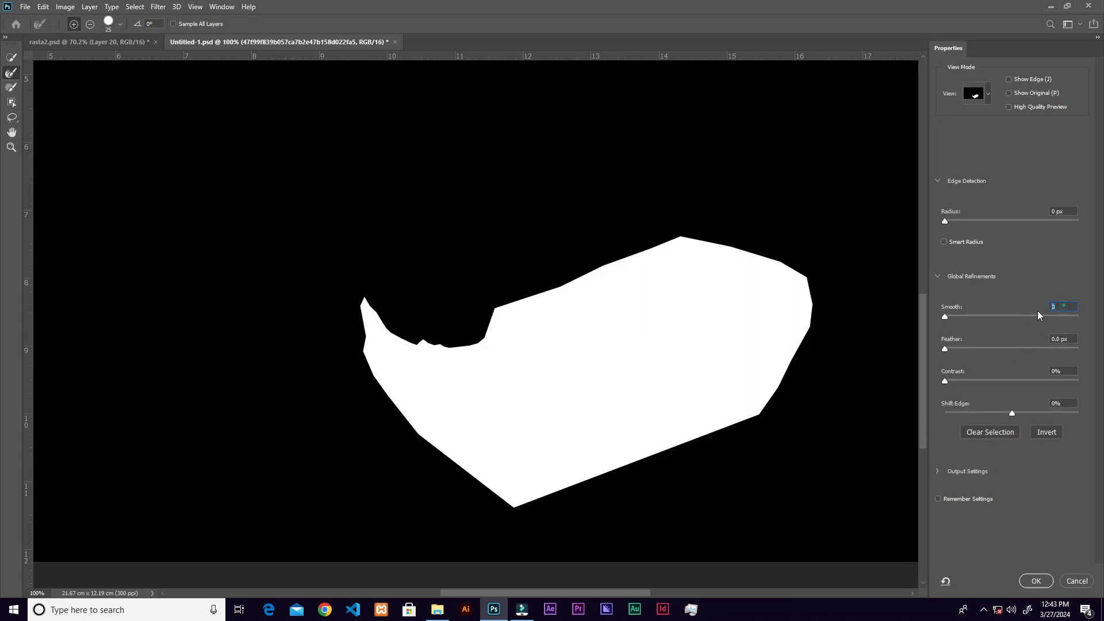
{"action": "left_click_drag", "start_coordinate": [945, 316], "coordinate": [948, 316]}
{"action": "left_click", "coordinate": [1037, 580]}
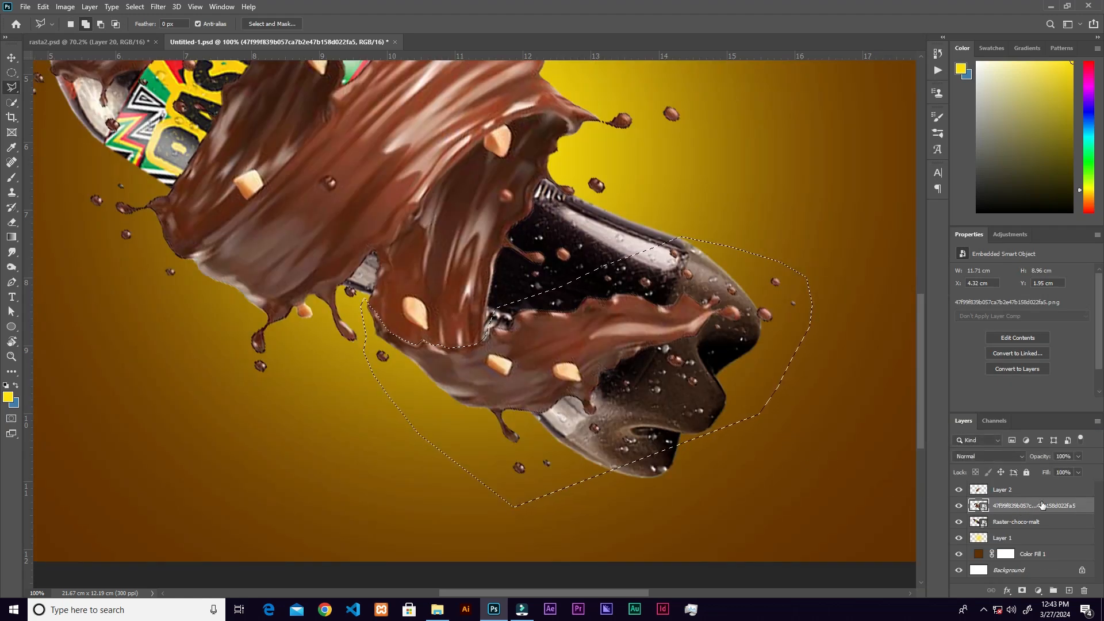
- Copy the lower strand to a new layer, undo the copy, and try copying the same selection from Layer 2
{"action": "key", "text": "ctrl+j"}
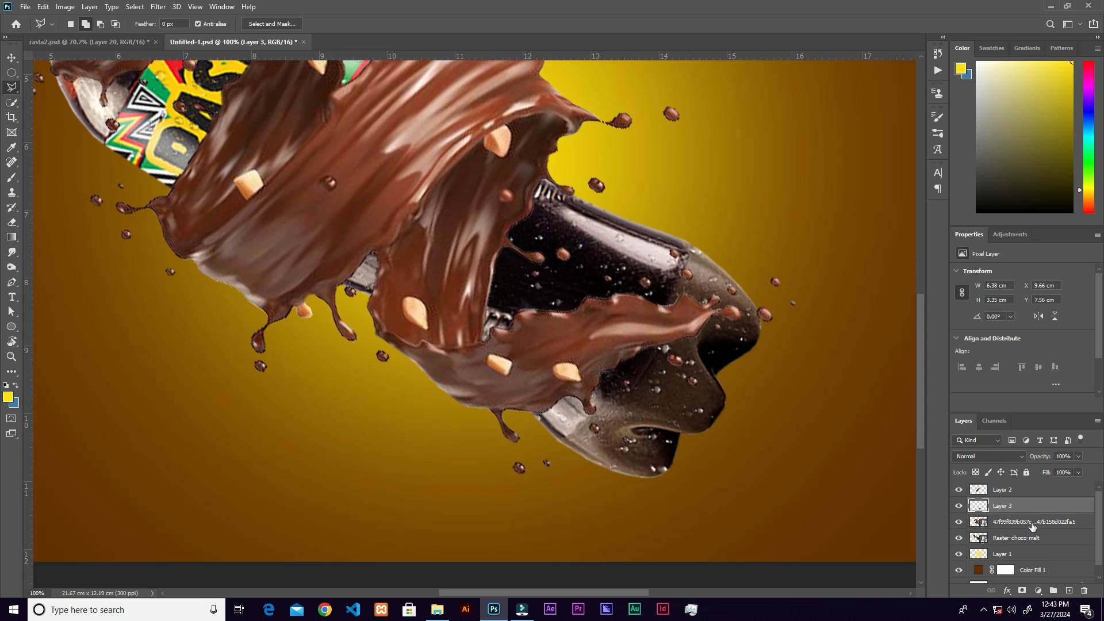
{"action": "key", "text": "ctrl+z"}
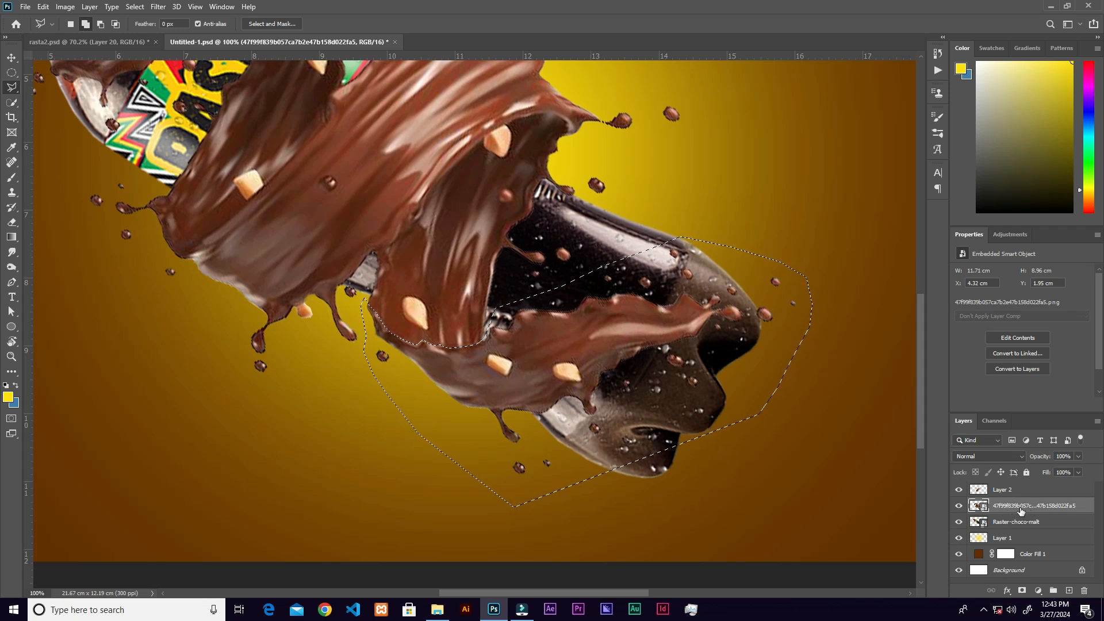
{"action": "left_click", "coordinate": [1014, 493]}
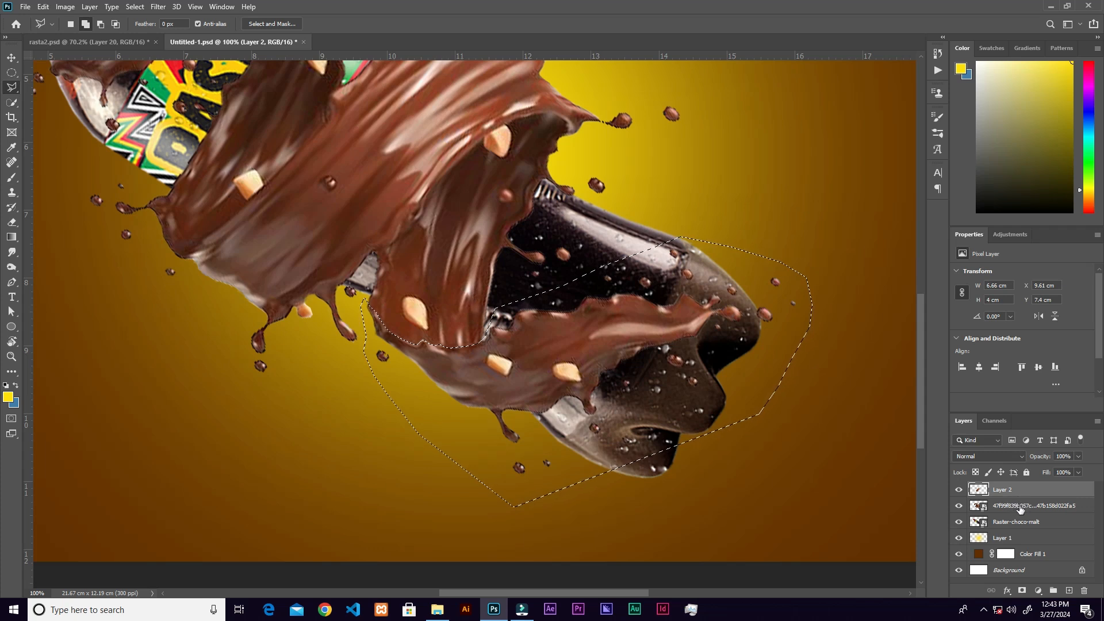
{"action": "key", "text": "ctrl+j"}
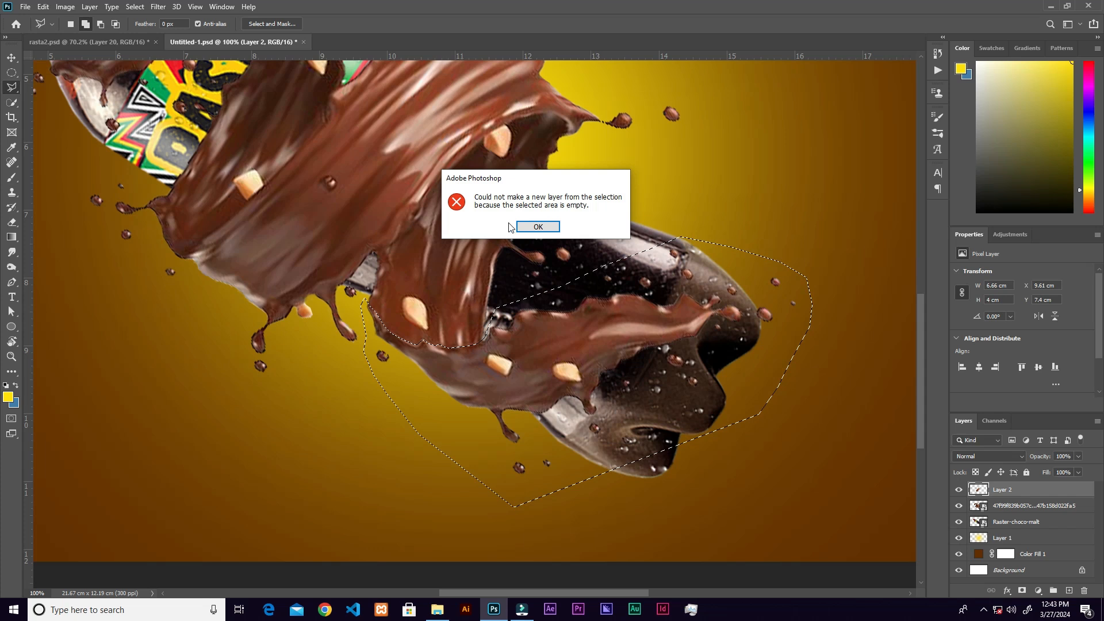
{"action": "left_click", "coordinate": [537, 226]}
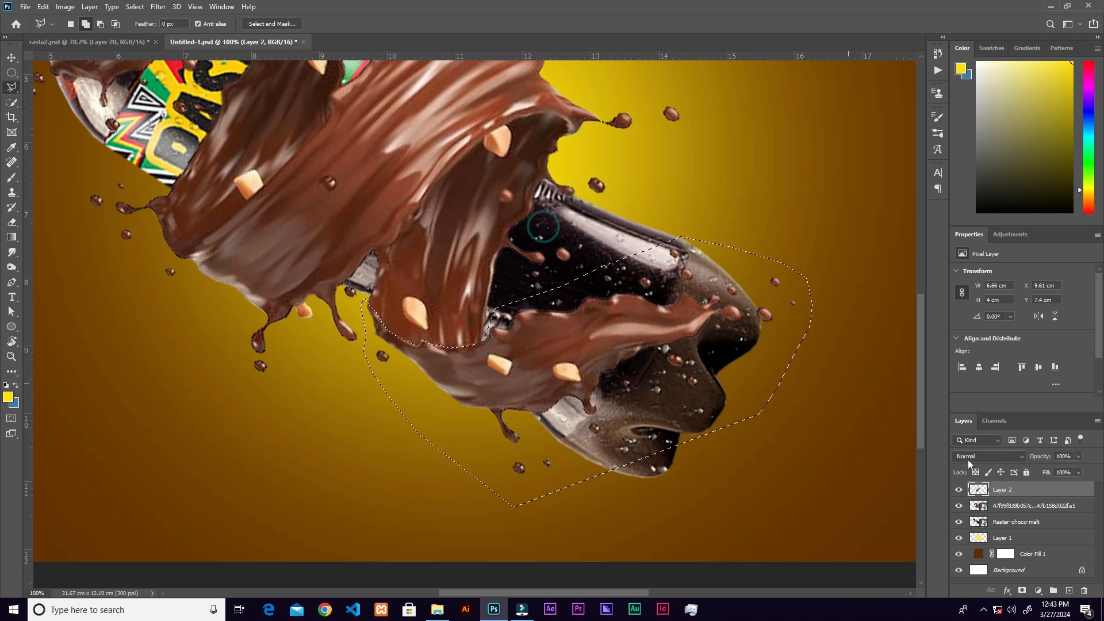
- Copy the selected lower strand from the original splash layer to a new layer and toggle its visibility to check it
{"action": "left_click", "coordinate": [1015, 506]}
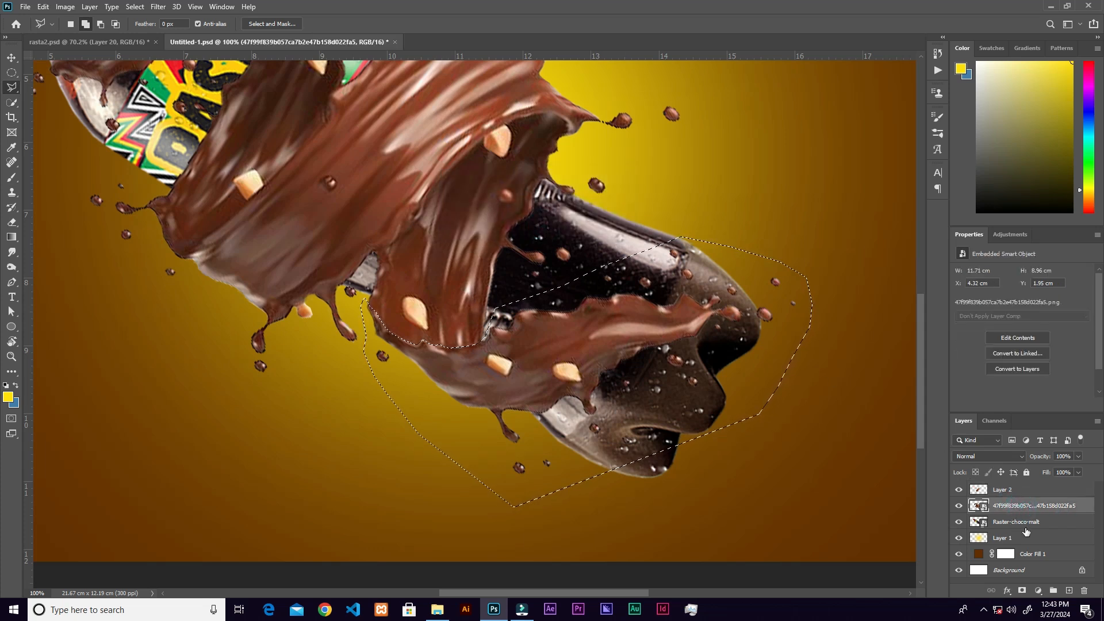
{"action": "key", "text": "ctrl+j"}
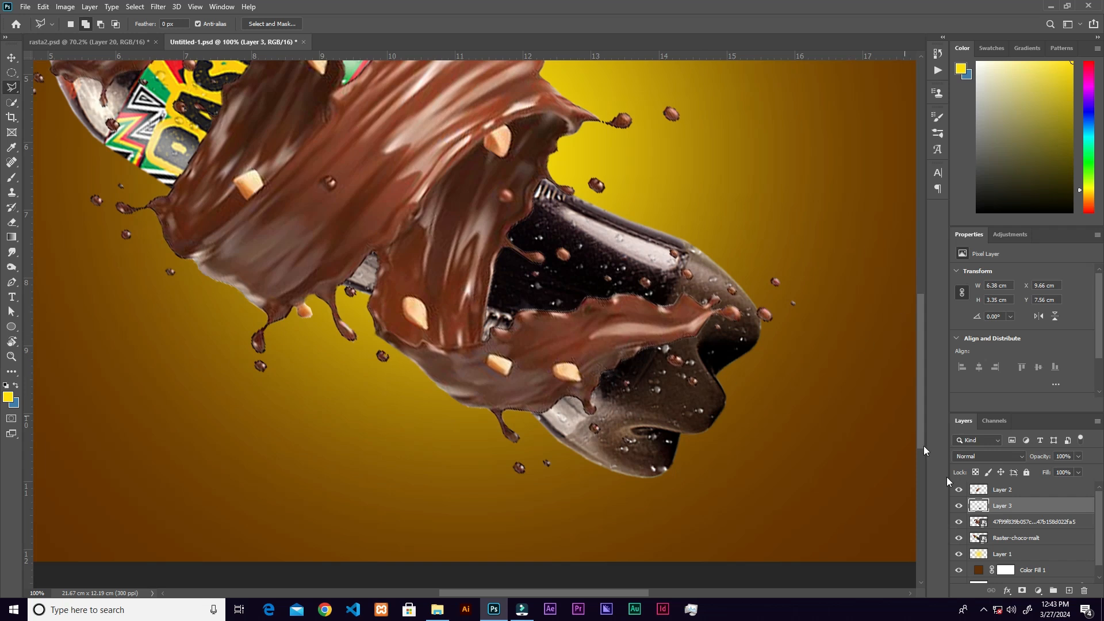
{"action": "left_click", "coordinate": [964, 508]}
{"action": "left_click", "coordinate": [964, 509]}
- Outline the splash's upper front wrap around the bottle neck and above the label with the Polygonal Lasso, including its surrounding droplets
{"action": "mouse_move", "coordinate": [256, 162]}
{"action": "left_mouse_down"}
{"action": "mouse_move", "coordinate": [489, 260]}
{"action": "mouse_move", "coordinate": [557, 328]}
{"action": "mouse_move", "coordinate": [610, 422]}
{"action": "left_mouse_up"}
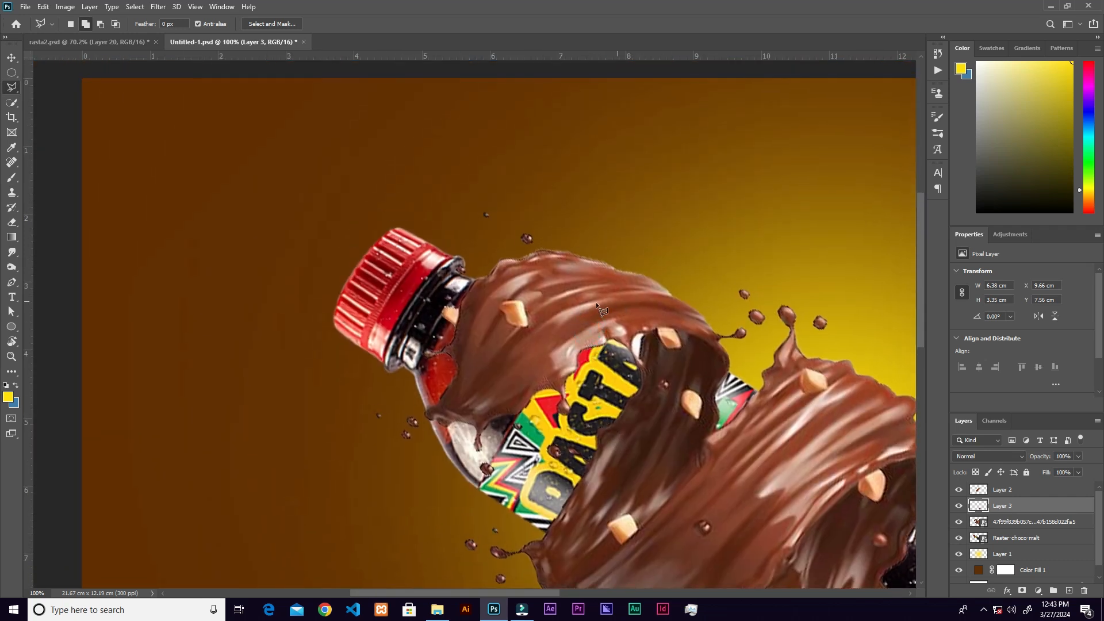
{"action": "key", "text": "ctrl+plus"}
{"action": "key", "text": "ctrl+plus"}
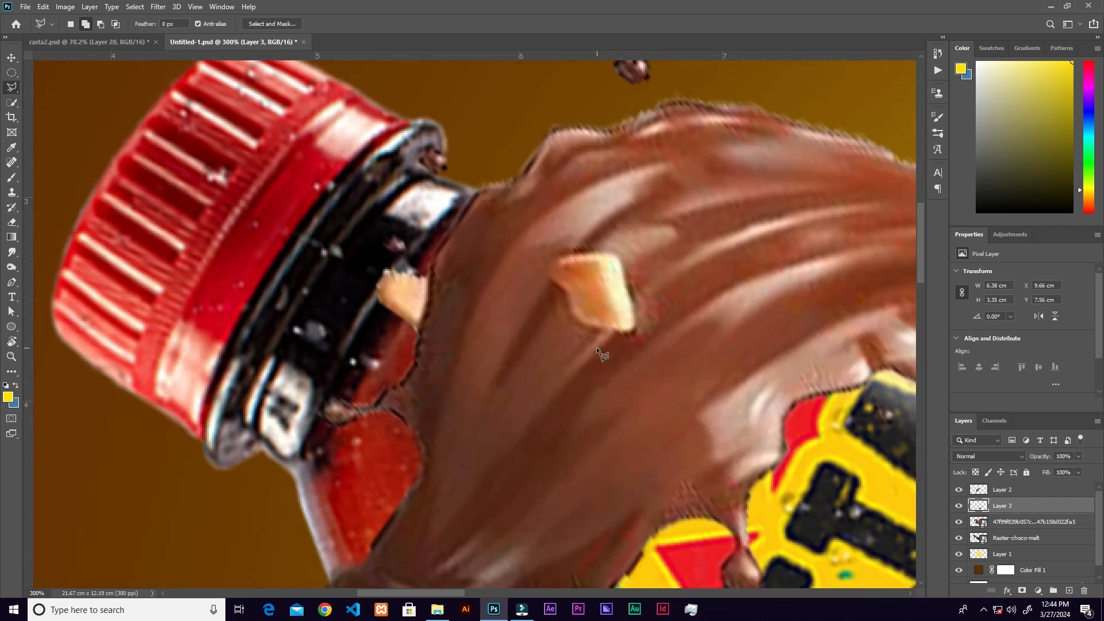
{"action": "left_click_drag", "start_coordinate": [595, 346], "coordinate": [552, 287]}
{"action": "key", "text": "ctrl+minus"}
{"action": "left_click", "coordinate": [716, 270]}
{"action": "left_click", "coordinate": [755, 297]}
{"action": "left_click", "coordinate": [786, 313]}
{"action": "left_click", "coordinate": [849, 260]}
{"action": "left_click_drag", "start_coordinate": [571, 103], "coordinate": [676, 244]}
{"action": "left_click", "coordinate": [430, 128]}
{"action": "left_click_drag", "start_coordinate": [171, 475], "coordinate": [217, 293]}
{"action": "key", "text": "ctrl+minus"}
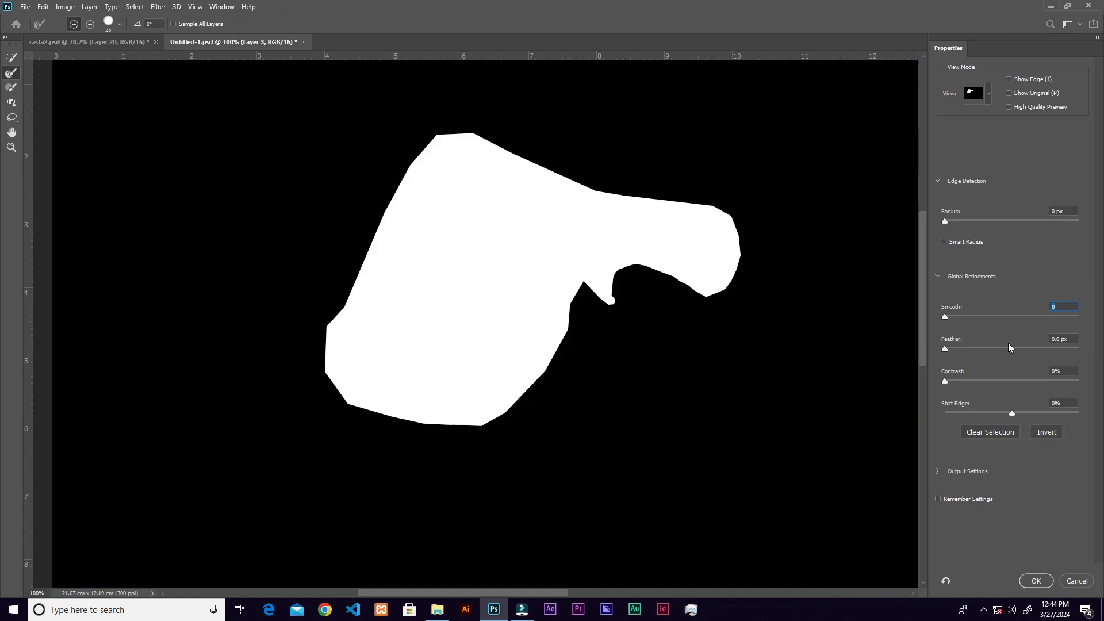
- Confirm the upper wrap's selection in Select and Mask and copy that part of the original splash layer to a new layer
{"action": "left_click", "coordinate": [1068, 308]}
{"action": "left_click", "coordinate": [1036, 580]}
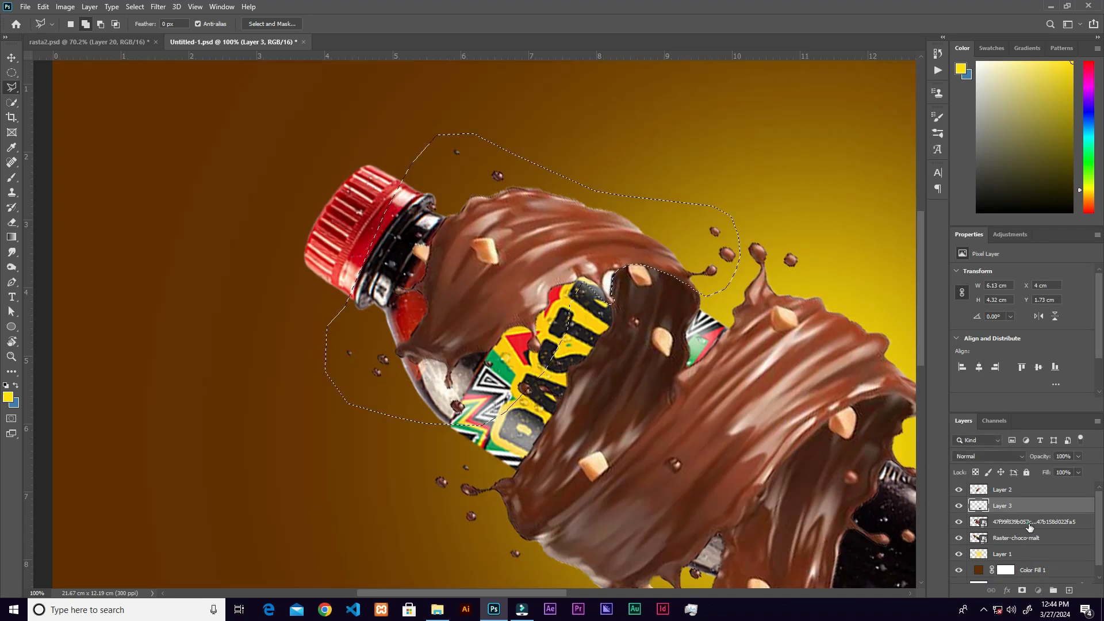
{"action": "left_click", "coordinate": [1026, 528]}
{"action": "key", "text": "ctrl+j"}
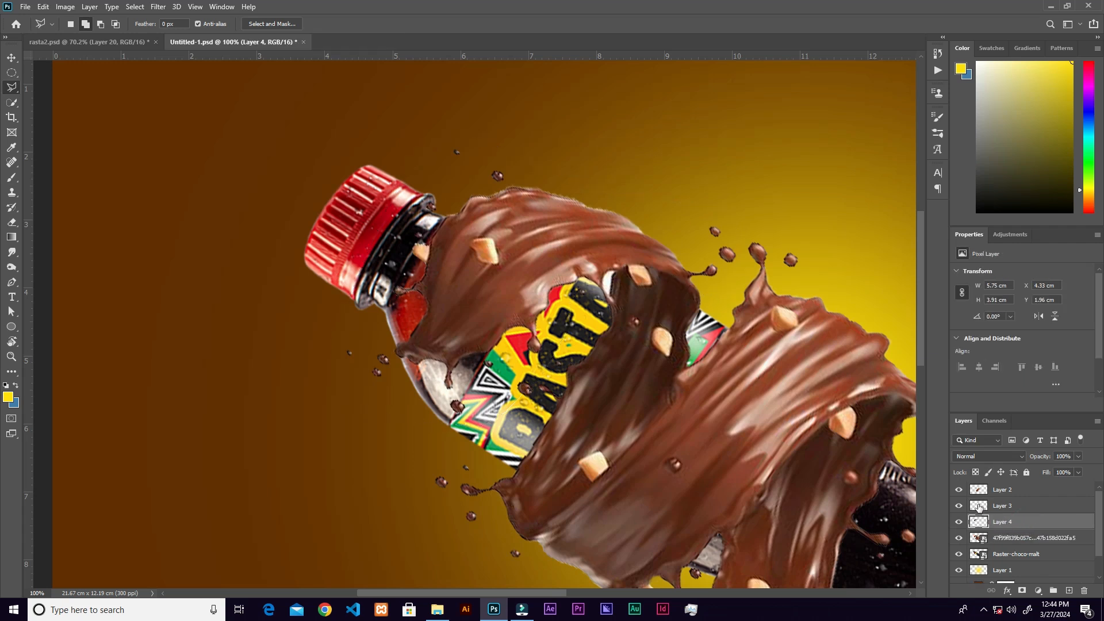
{"action": "key", "text": "ctrl+minus"}
{"action": "key", "text": "ctrl+0"}
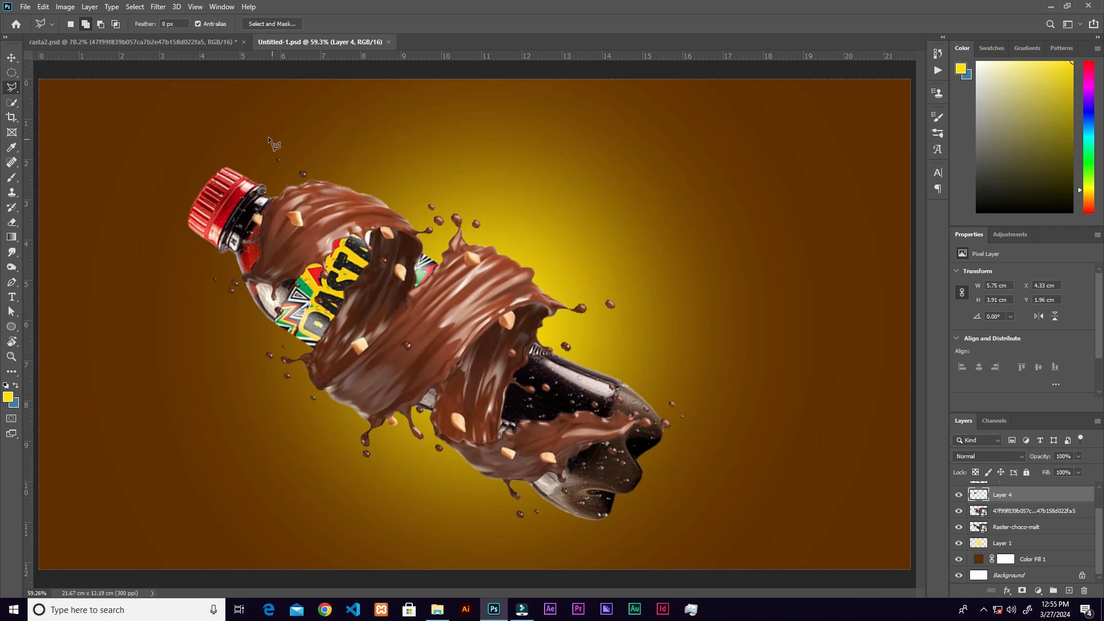
{"action": "left_click", "coordinate": [12, 57]}
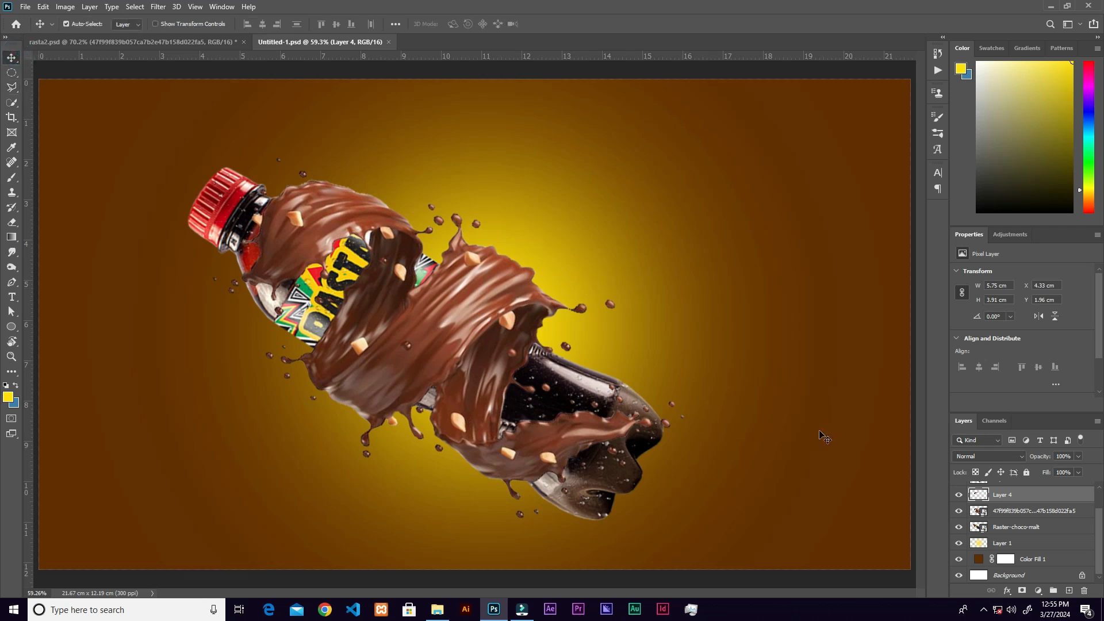
- Move the bottle layer directly above the original splash layer and toggle the splash's visibility to check it
{"action": "left_click_drag", "start_coordinate": [1039, 533], "coordinate": [1000, 506]}
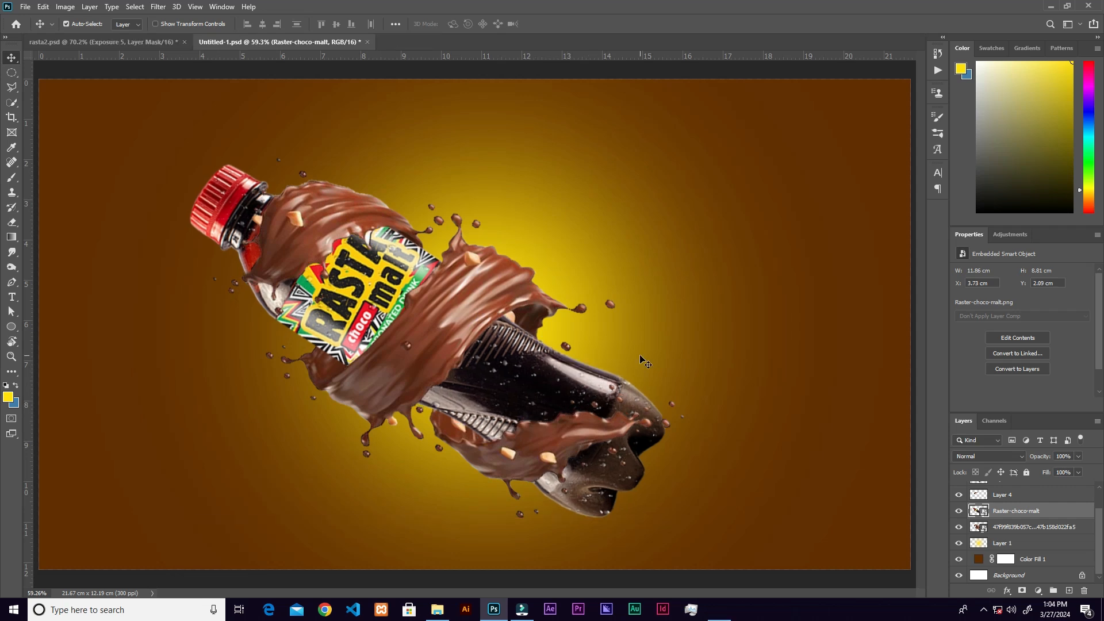
{"action": "left_click", "coordinate": [959, 528]}
{"action": "left_click", "coordinate": [959, 528]}
- Add an Exposure adjustment clipped to the original splash layer, with exposure -1.94 and gamma correction 0.87
{"action": "left_click", "coordinate": [1017, 523]}
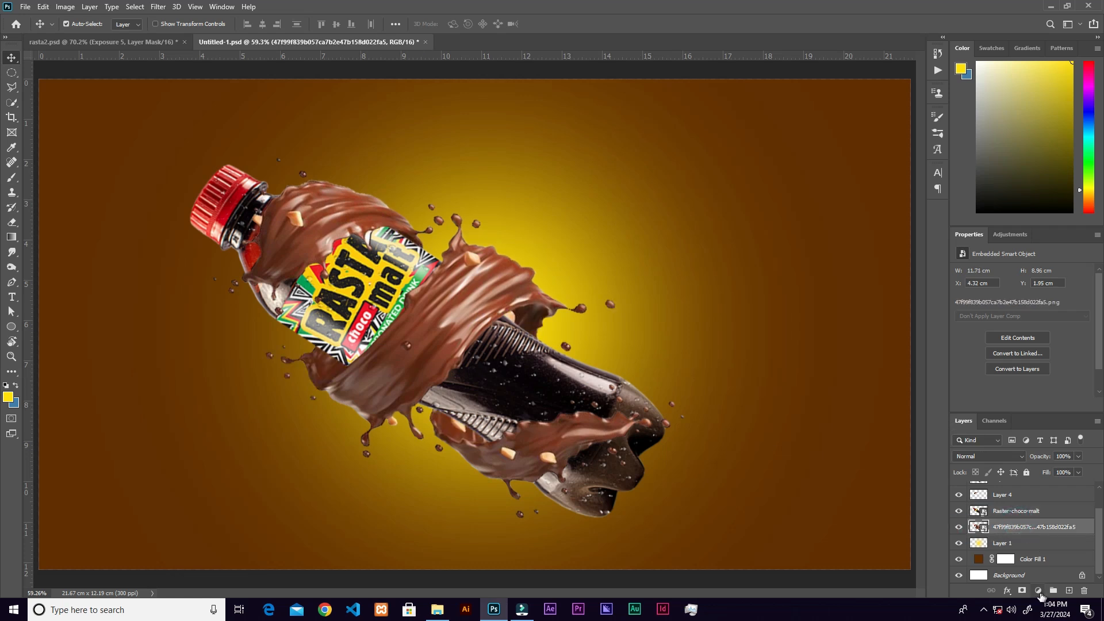
{"action": "left_click", "coordinate": [1038, 593]}
{"action": "left_click", "coordinate": [1038, 478]}
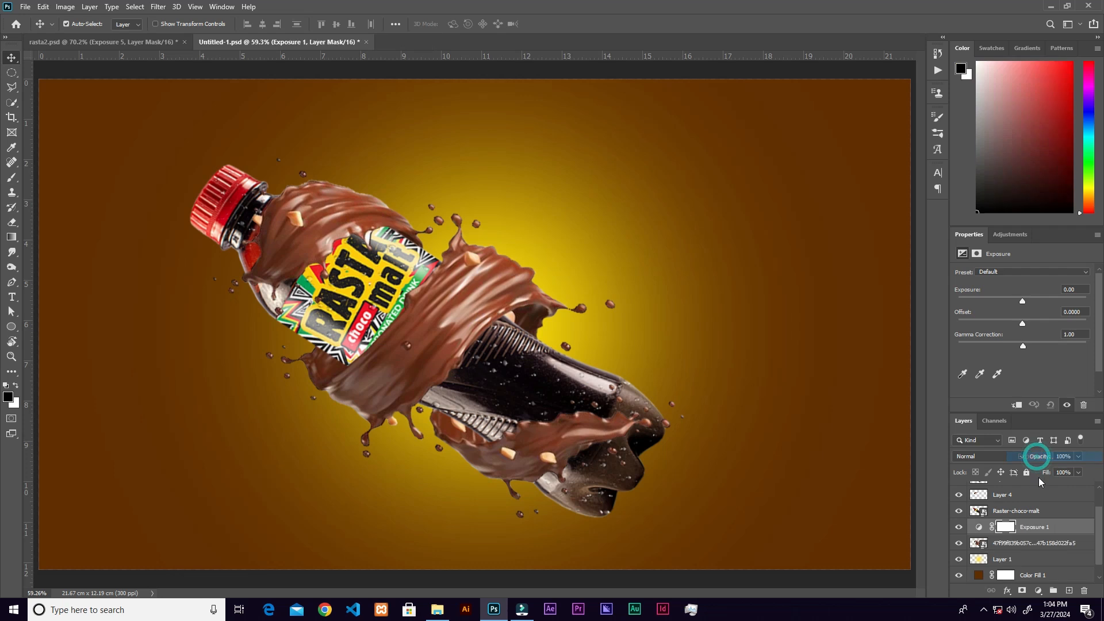
{"action": "left_click", "coordinate": [1016, 406]}
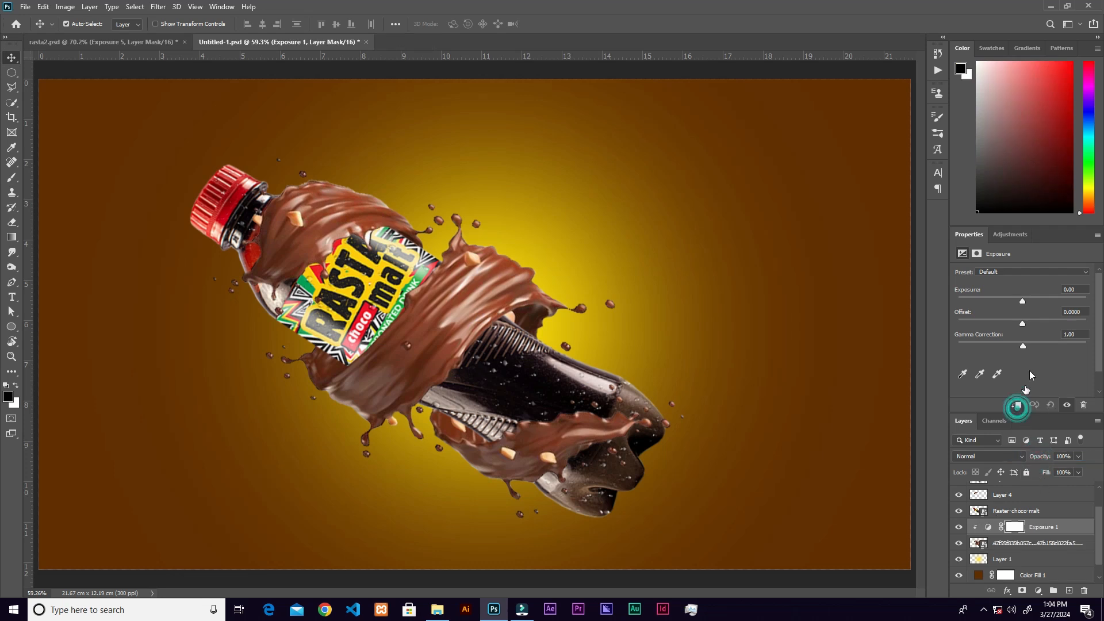
{"action": "left_click", "coordinate": [1079, 289]}
{"action": "type", "text": "-"}
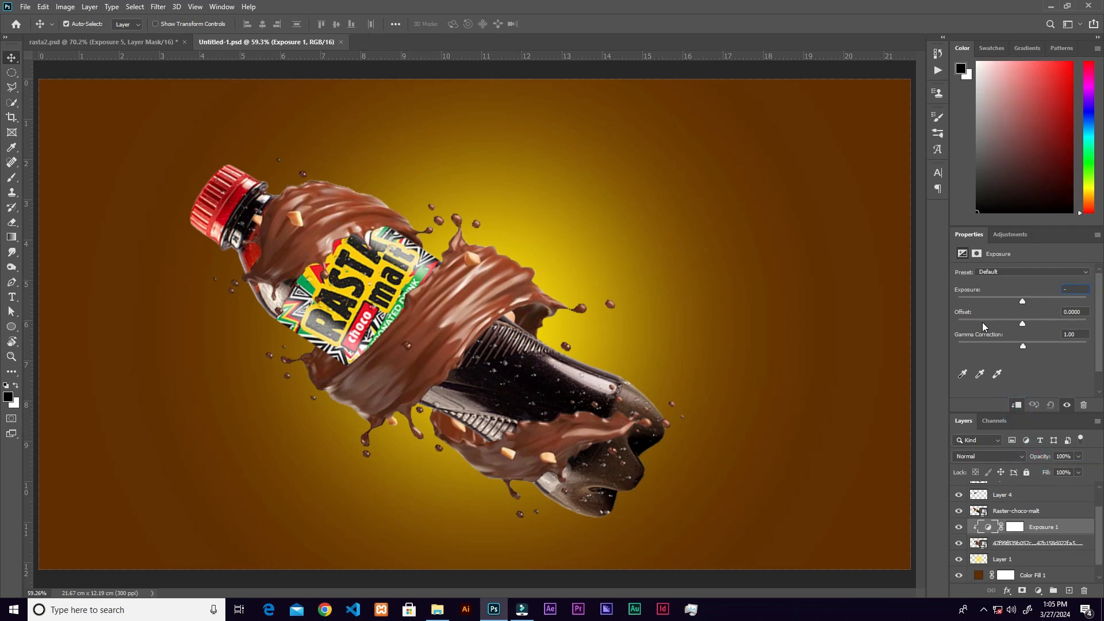
{"action": "type", "text": "1.94"}
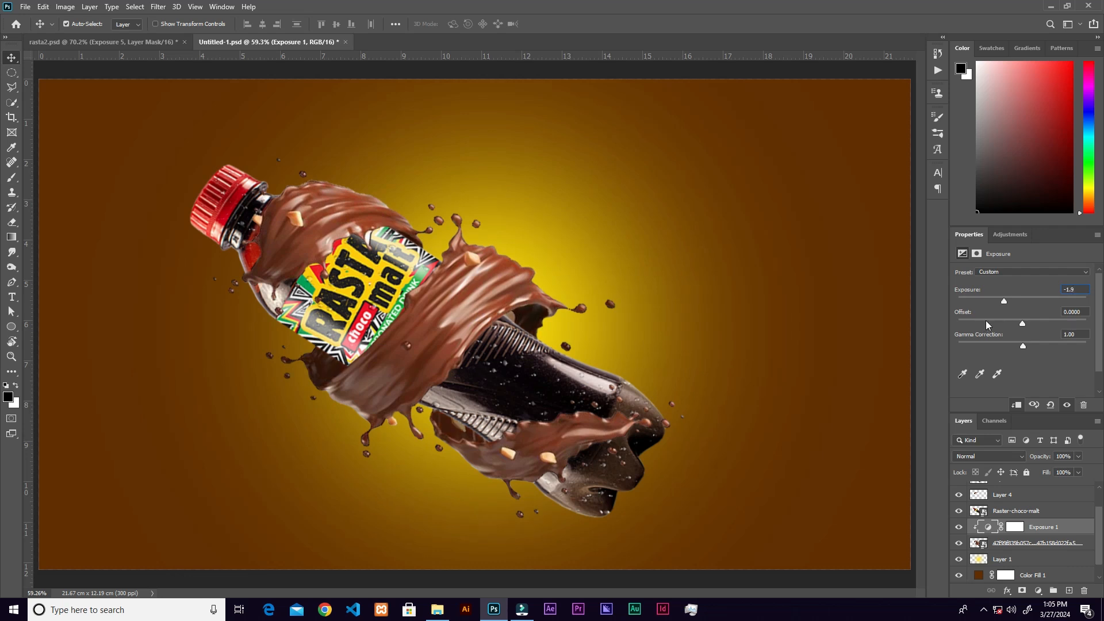
{"action": "left_click", "coordinate": [1077, 333]}
{"action": "type", "text": "0.87"}
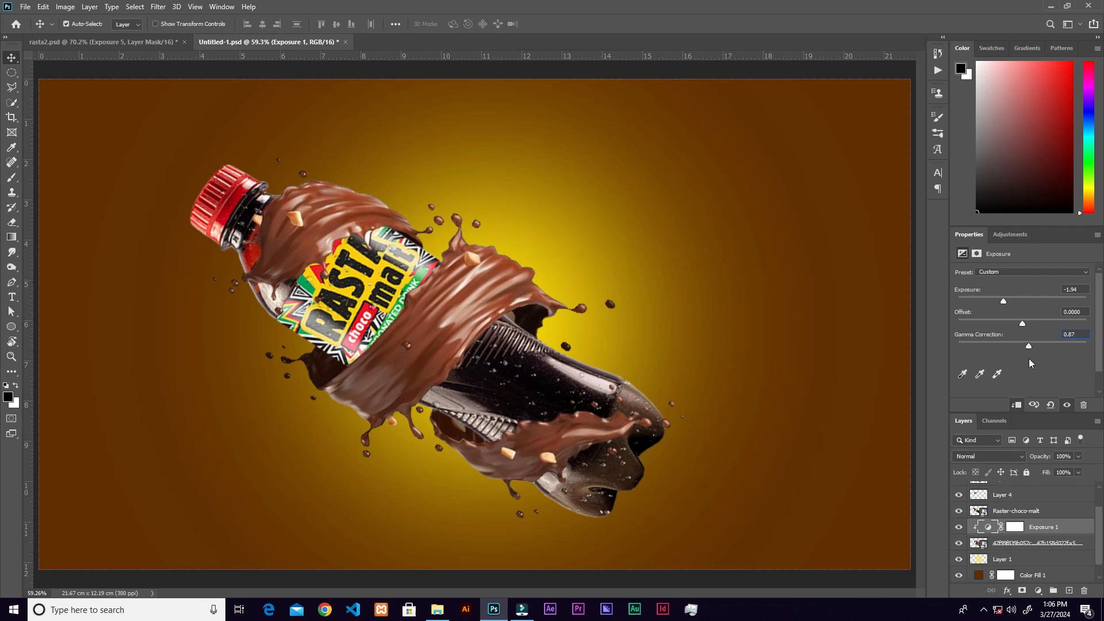
- Invert the Exposure mask and paint white with a 125 px brush over the rear splash beside the middle wrap and the label's upper edge
{"action": "left_click", "coordinate": [1016, 528]}
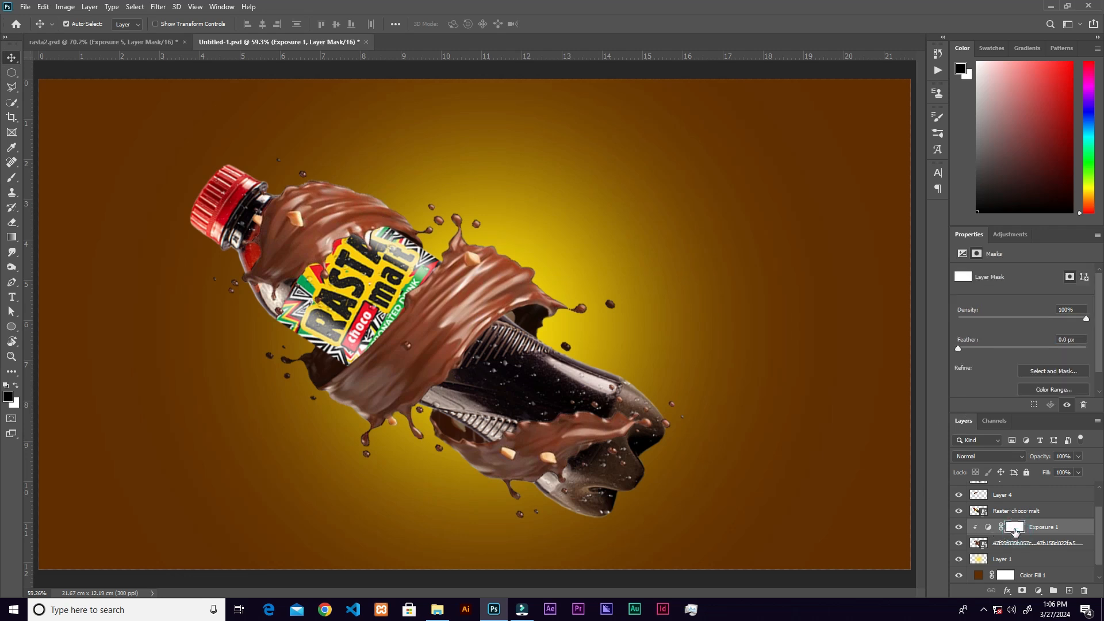
{"action": "key", "text": "ctrl+i"}
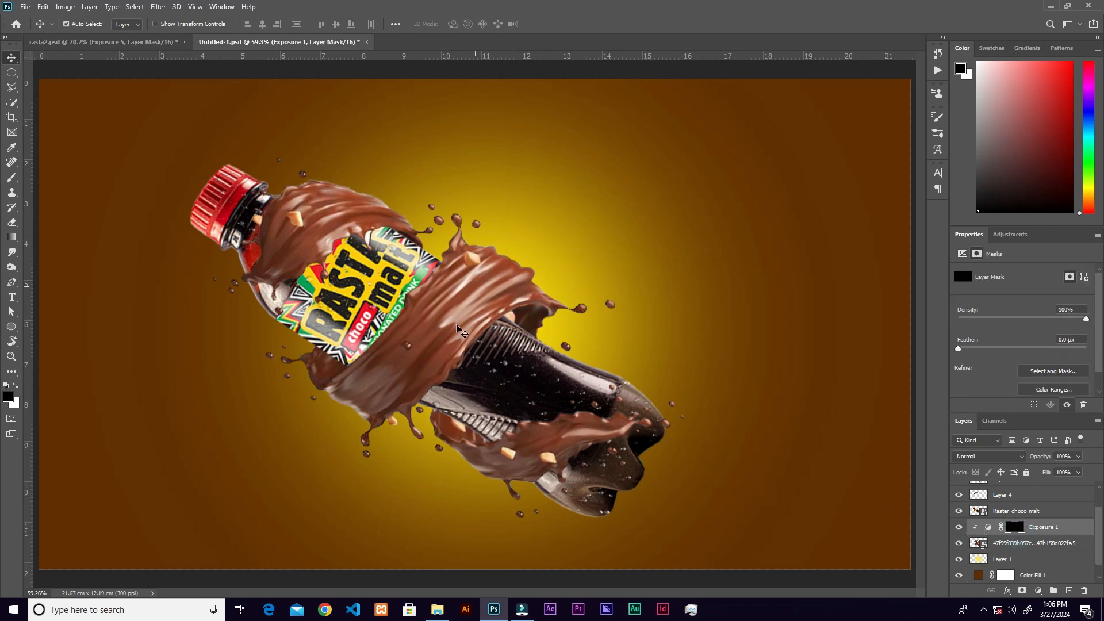
{"action": "key", "text": "b"}
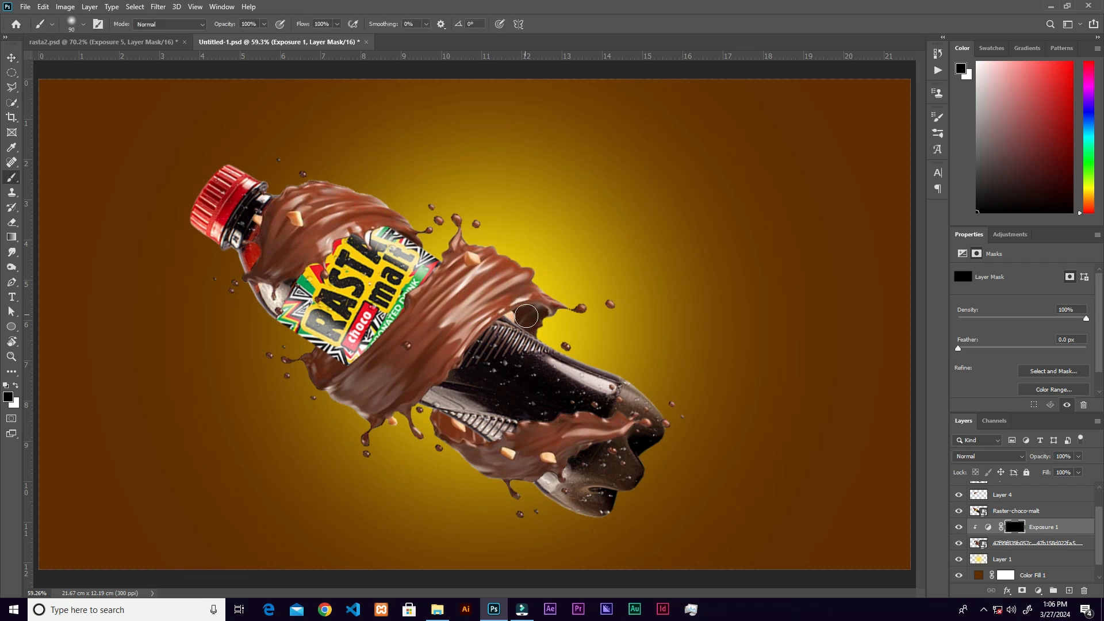
{"action": "key", "text": "ctrl+plus"}
{"action": "key", "text": "bracketright"}
{"action": "key", "text": "bracketright"}
{"action": "left_click", "coordinate": [16, 386]}
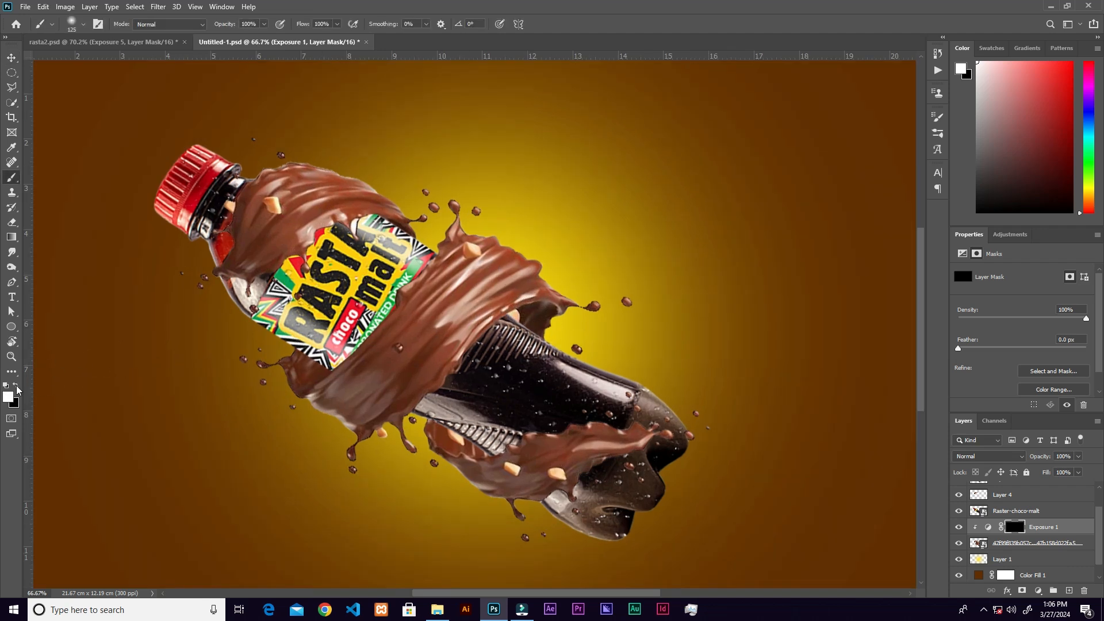
{"action": "mouse_move", "coordinate": [542, 303]}
{"action": "left_mouse_down"}
{"action": "mouse_move", "coordinate": [498, 314]}
{"action": "mouse_move", "coordinate": [518, 300]}
{"action": "mouse_move", "coordinate": [564, 302]}
{"action": "mouse_move", "coordinate": [493, 305]}
{"action": "left_mouse_up"}
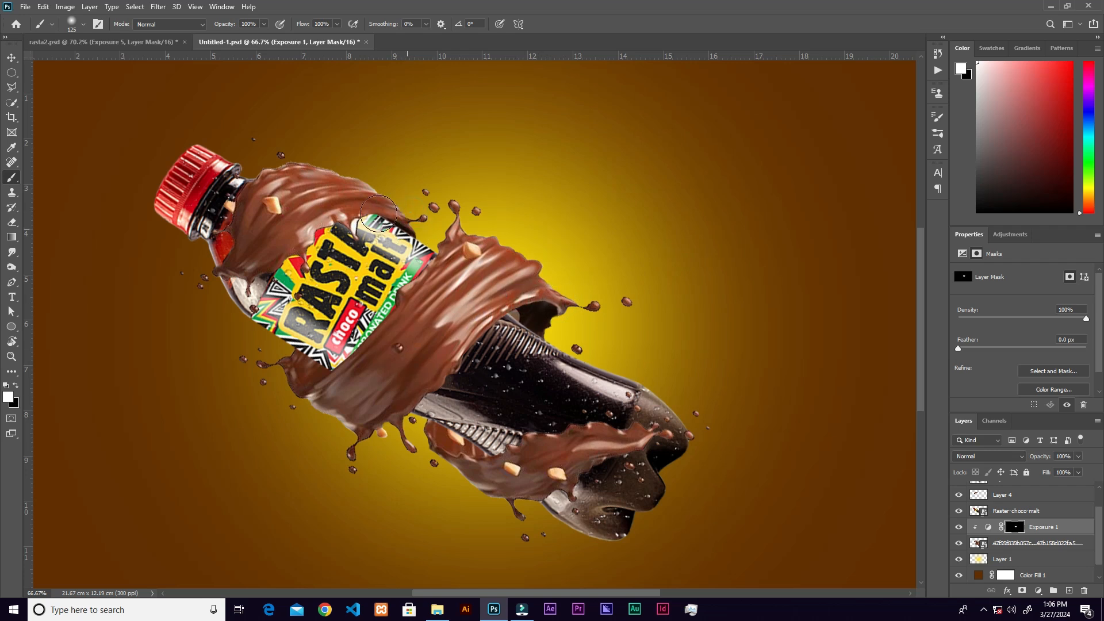
{"action": "left_click_drag", "start_coordinate": [386, 224], "coordinate": [394, 261]}
- Lower the brush flow to 51% and paint shading onto the rear splash below the label and behind the lower strand
{"action": "left_click_drag", "start_coordinate": [337, 23], "coordinate": [306, 50]}
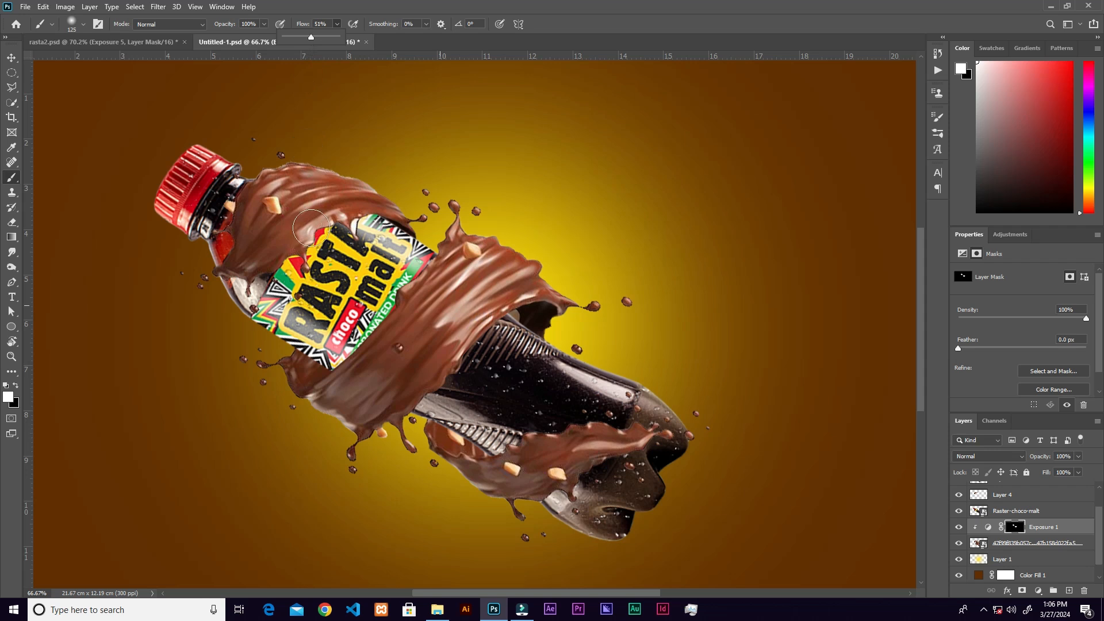
{"action": "left_click", "coordinate": [322, 360]}
{"action": "mouse_move", "coordinate": [299, 345]}
{"action": "left_mouse_down"}
{"action": "mouse_move", "coordinate": [328, 350]}
{"action": "mouse_move", "coordinate": [276, 367]}
{"action": "mouse_move", "coordinate": [286, 354]}
{"action": "mouse_move", "coordinate": [310, 366]}
{"action": "left_mouse_up"}
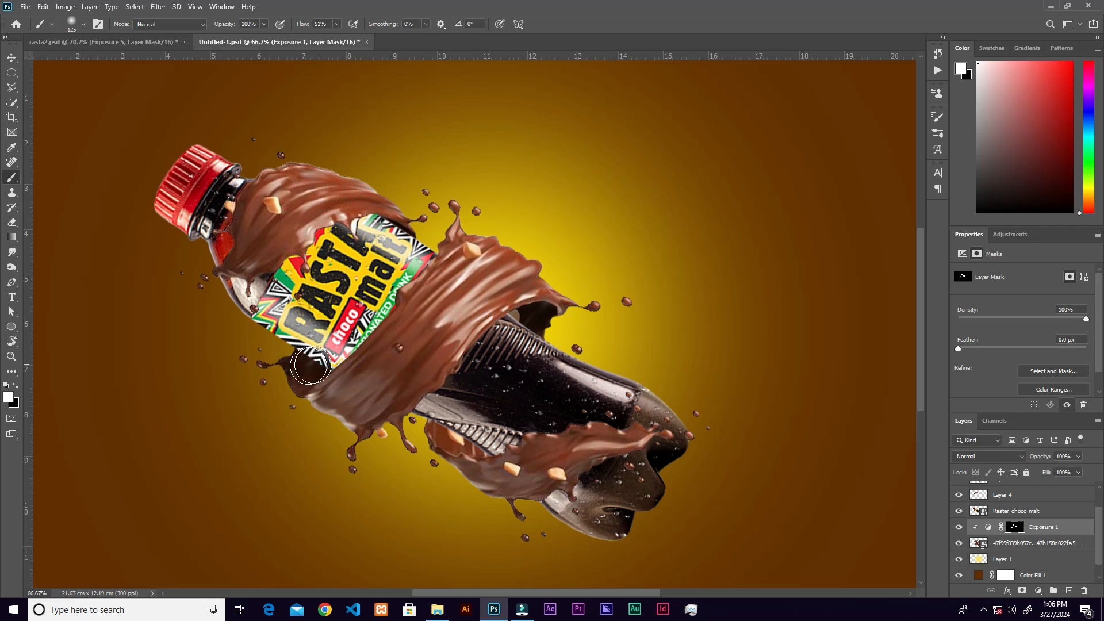
{"action": "mouse_move", "coordinate": [464, 430]}
{"action": "left_mouse_down"}
{"action": "mouse_move", "coordinate": [447, 437]}
{"action": "mouse_move", "coordinate": [498, 435]}
{"action": "left_mouse_up"}
{"action": "mouse_move", "coordinate": [441, 411]}
{"action": "left_mouse_down"}
{"action": "mouse_move", "coordinate": [494, 435]}
{"action": "mouse_move", "coordinate": [462, 385]}
{"action": "mouse_move", "coordinate": [441, 410]}
{"action": "mouse_move", "coordinate": [463, 432]}
{"action": "mouse_move", "coordinate": [489, 432]}
{"action": "left_mouse_up"}
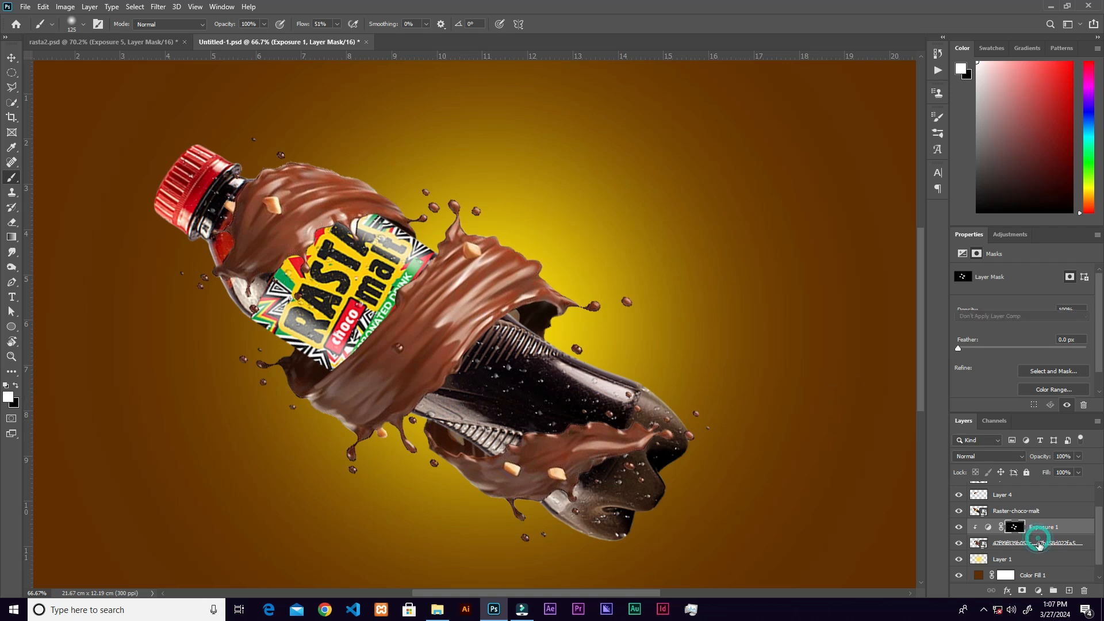
- Add a second Exposure adjustment clipped to the original splash layer, with exposure -8.52 and gamma correction 0.94
{"action": "left_click", "coordinate": [1033, 543]}
{"action": "left_click", "coordinate": [1038, 590]}
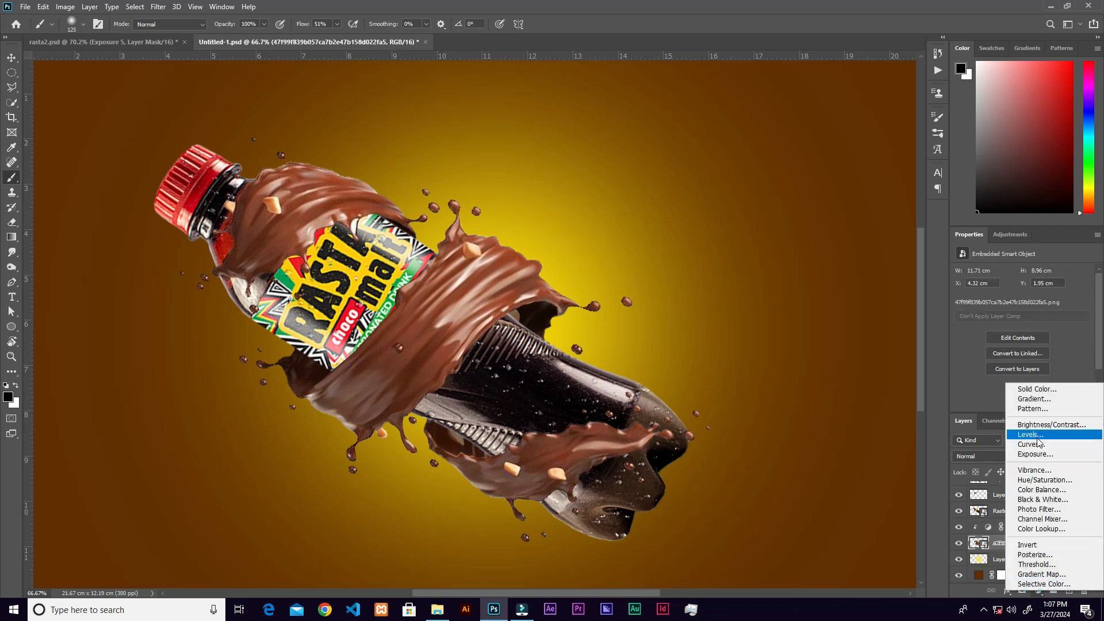
{"action": "left_click", "coordinate": [1042, 457]}
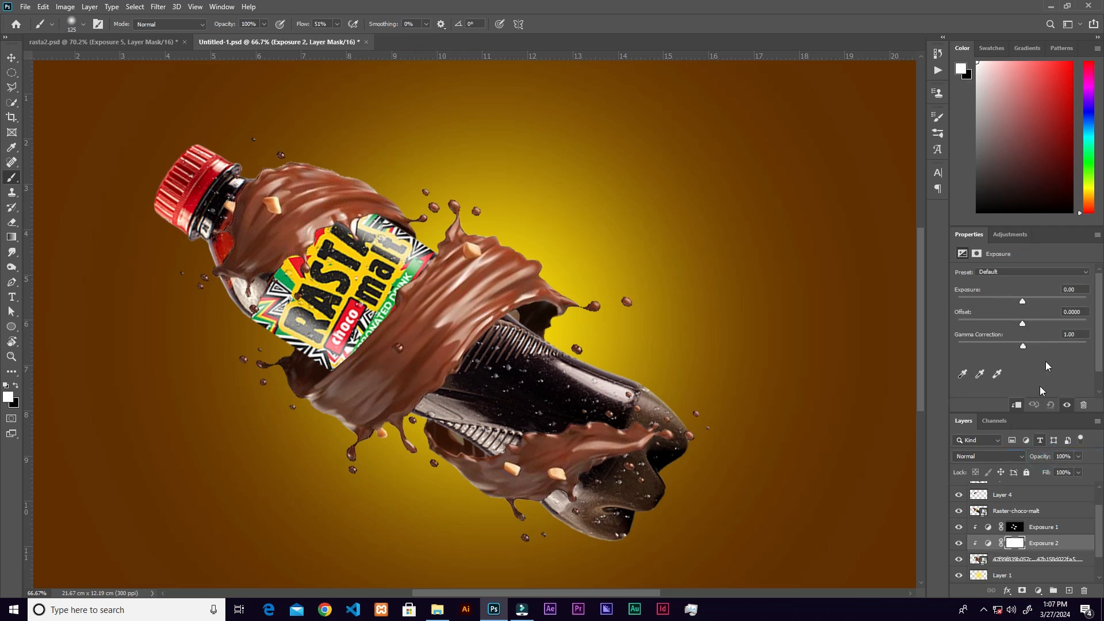
{"action": "left_click_drag", "start_coordinate": [1022, 301], "coordinate": [977, 304]}
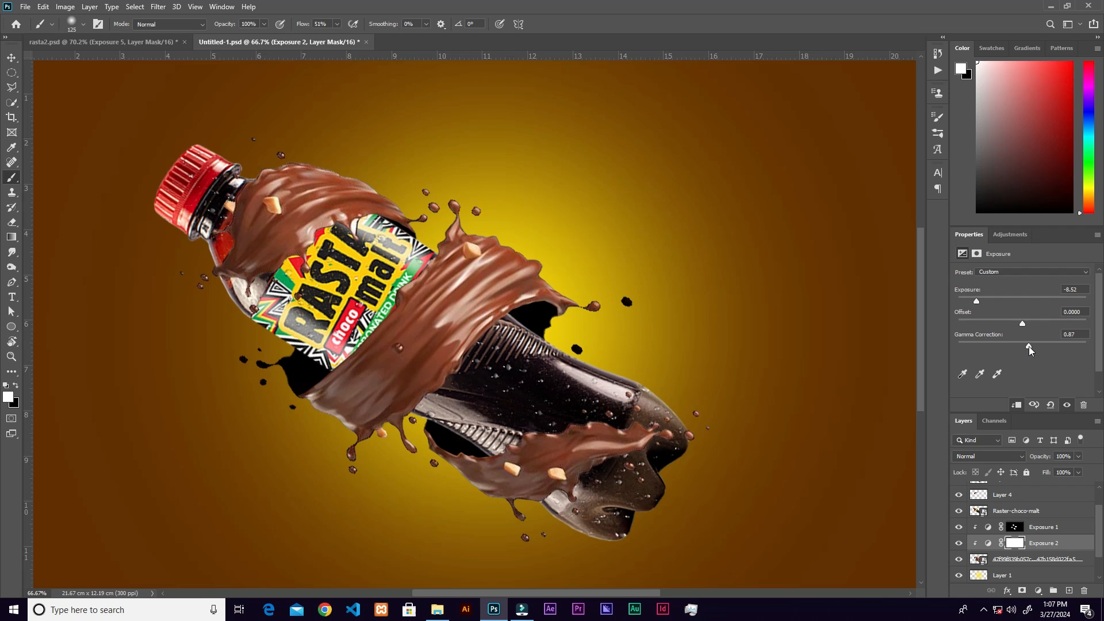
{"action": "left_click_drag", "start_coordinate": [1029, 346], "coordinate": [1025, 347]}
- Invert the second Exposure's mask and paint white where the rear splash meets the bottle below the middle wrap
{"action": "key", "text": "ctrl+i"}
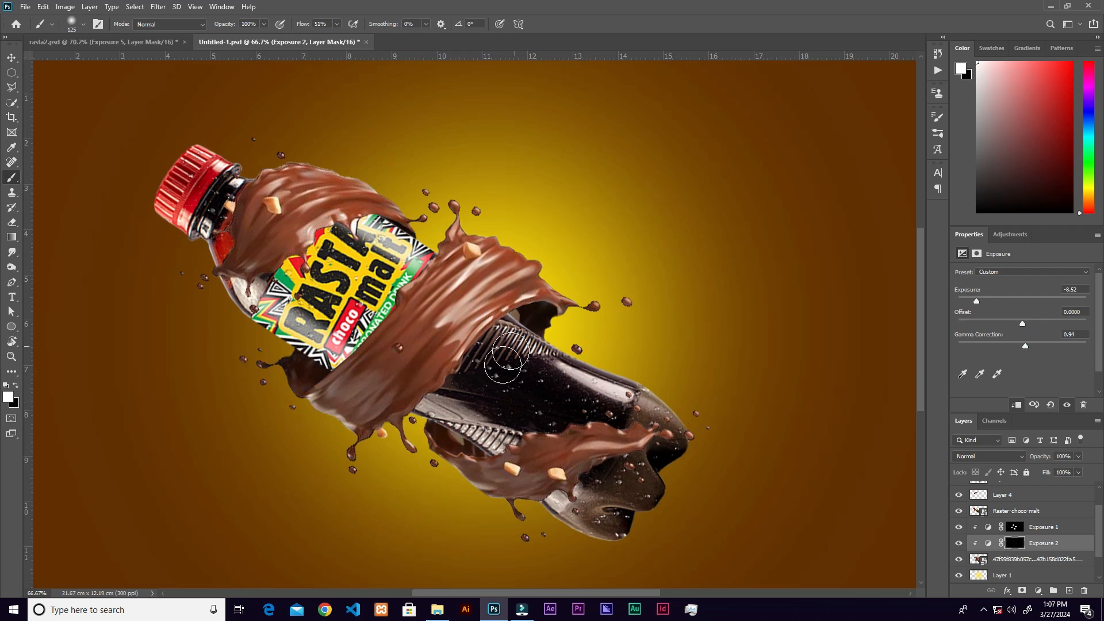
{"action": "left_click_drag", "start_coordinate": [528, 325], "coordinate": [510, 324]}
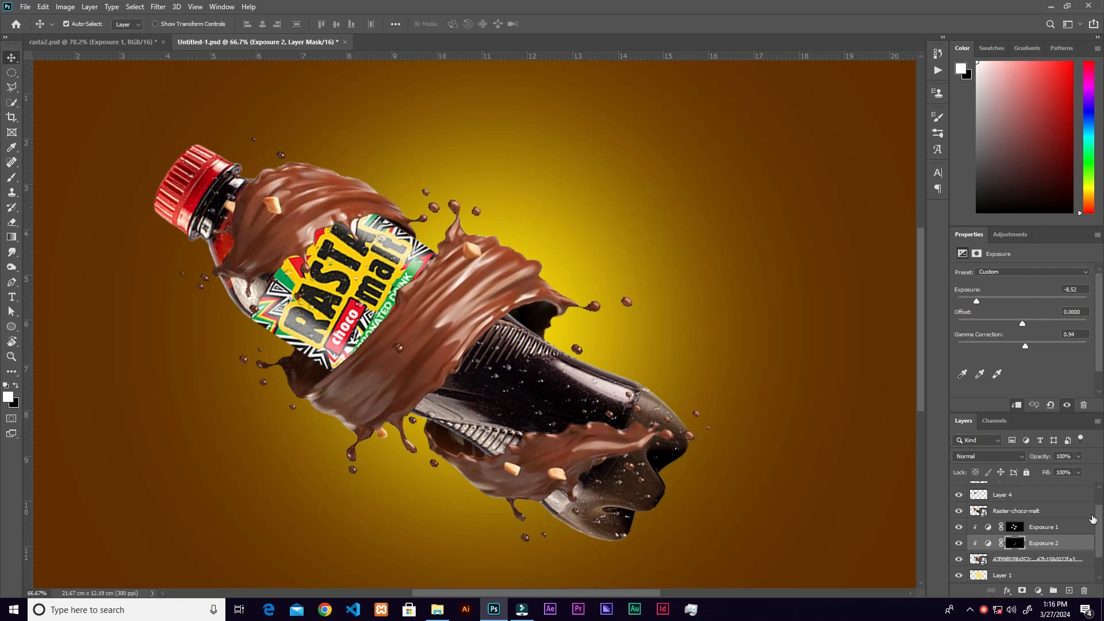
- Group Layers 2, 3 and 4 and toggle the group's visibility to check the front strands
{"action": "left_click_drag", "start_coordinate": [1097, 518], "coordinate": [1097, 502]}
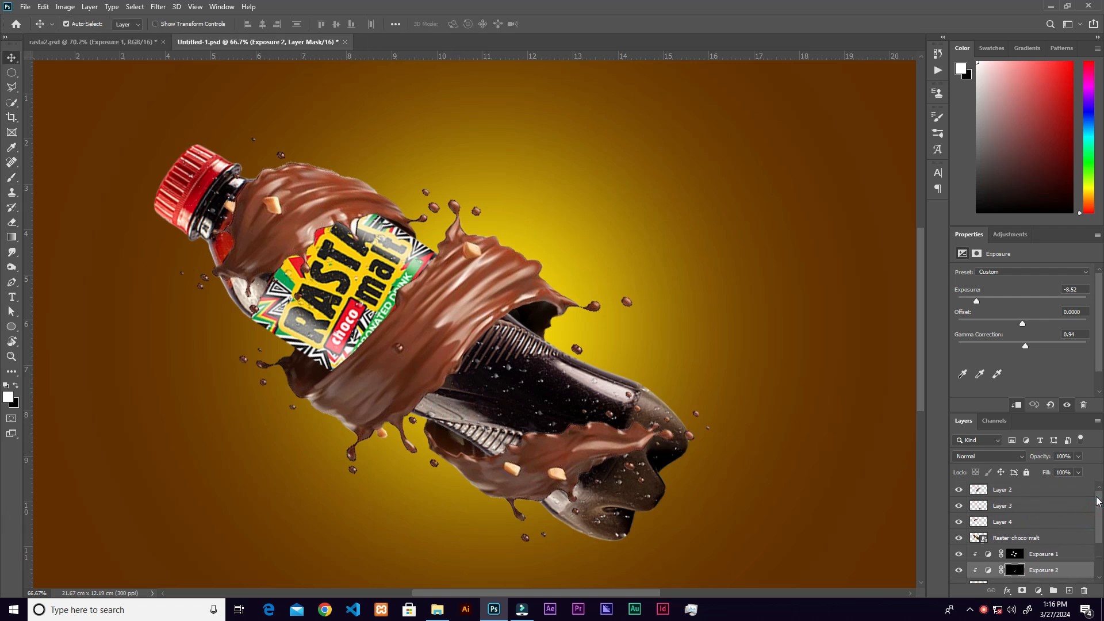
{"action": "left_click", "coordinate": [1007, 493]}
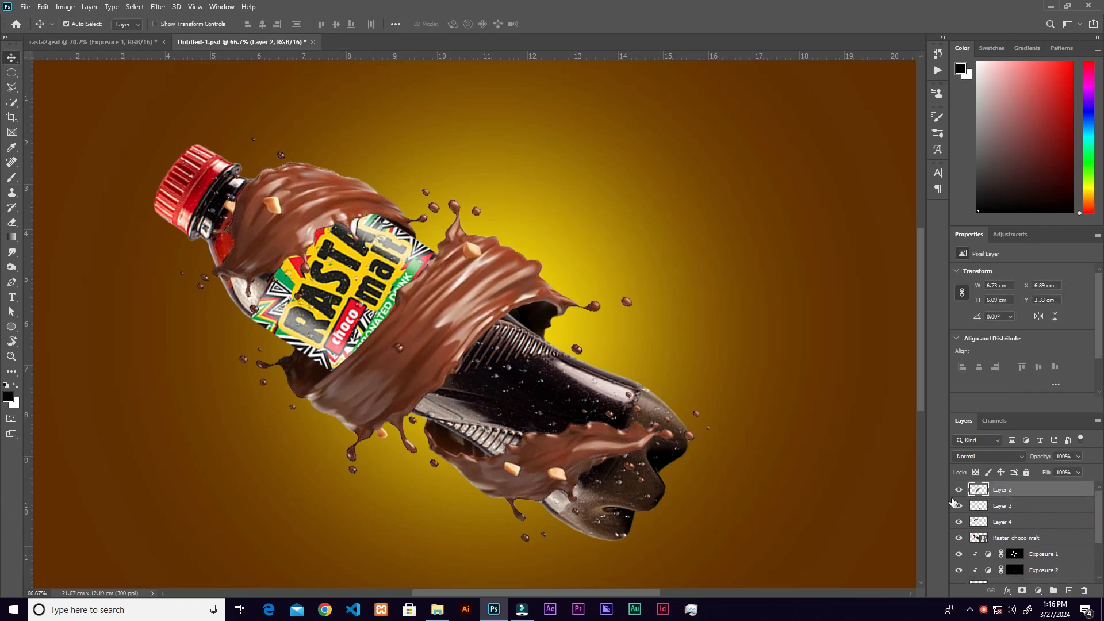
{"action": "left_click", "coordinate": [1031, 522], "text": "shift"}
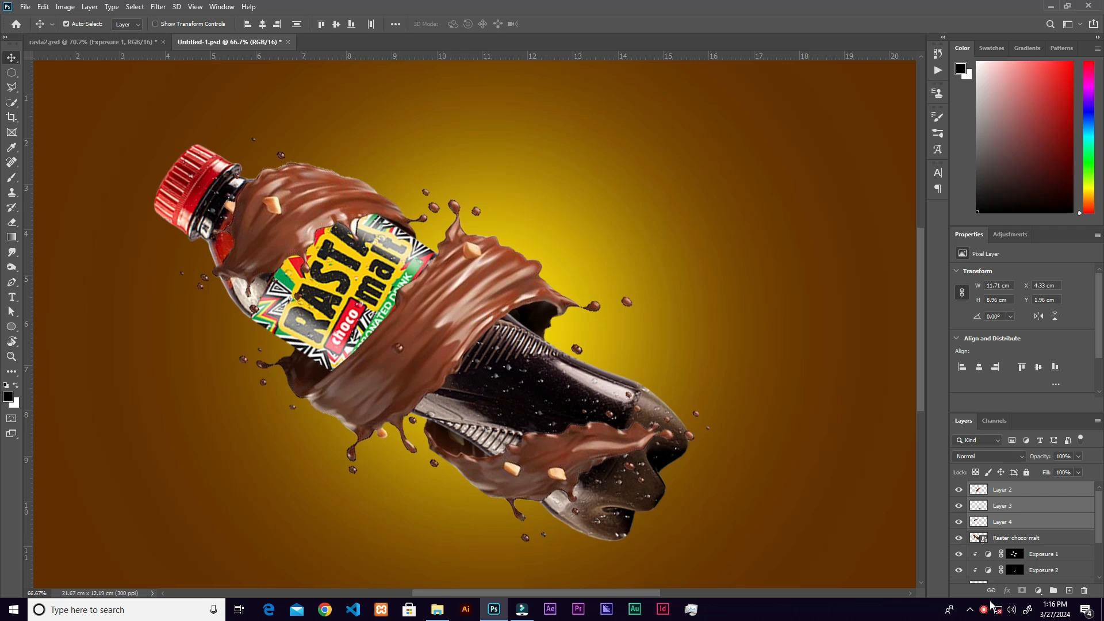
{"action": "left_click", "coordinate": [1053, 591]}
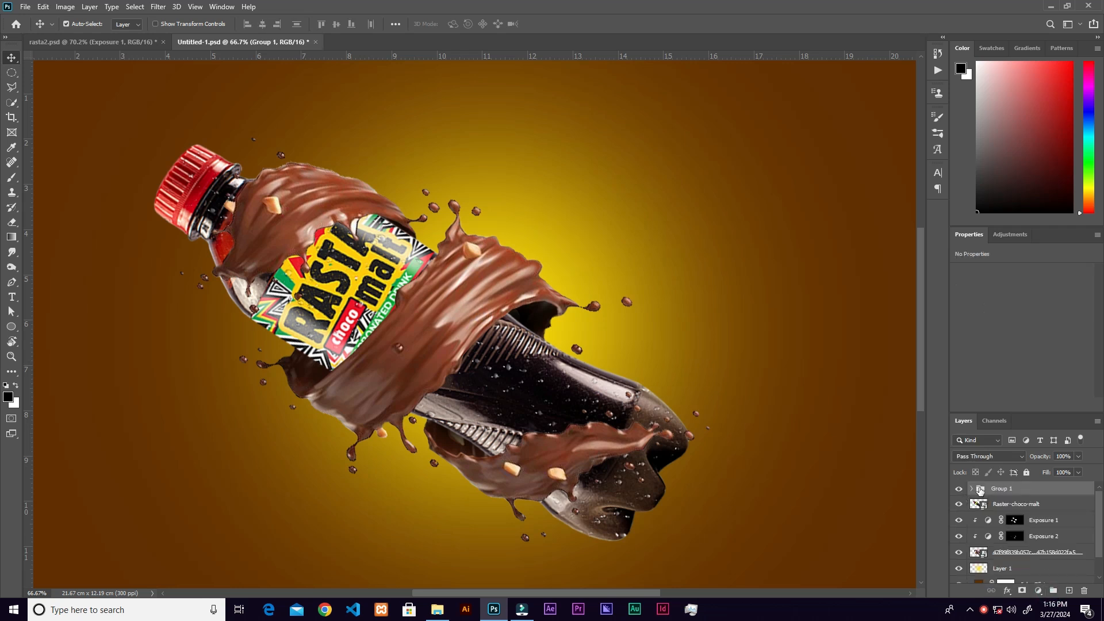
{"action": "left_click", "coordinate": [958, 492]}
{"action": "left_click", "coordinate": [958, 489]}
- Add an Exposure adjustment clipped to the front strands' group, with exposure -2 and gamma correction 0.79
{"action": "left_click", "coordinate": [1038, 591]}
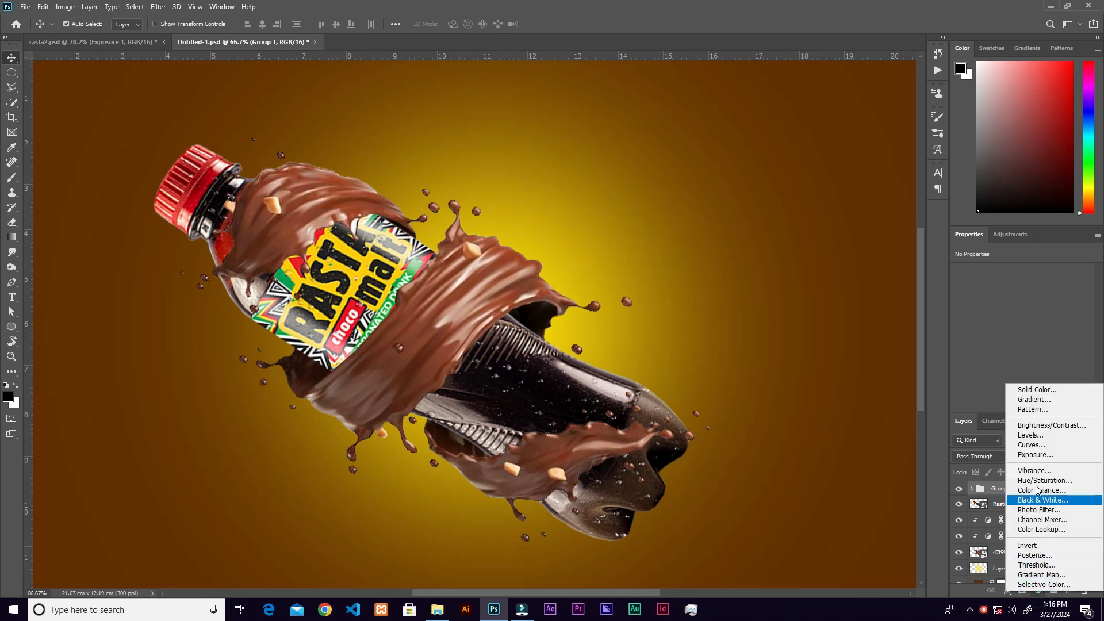
{"action": "left_click", "coordinate": [1045, 457]}
{"action": "left_click", "coordinate": [1017, 405]}
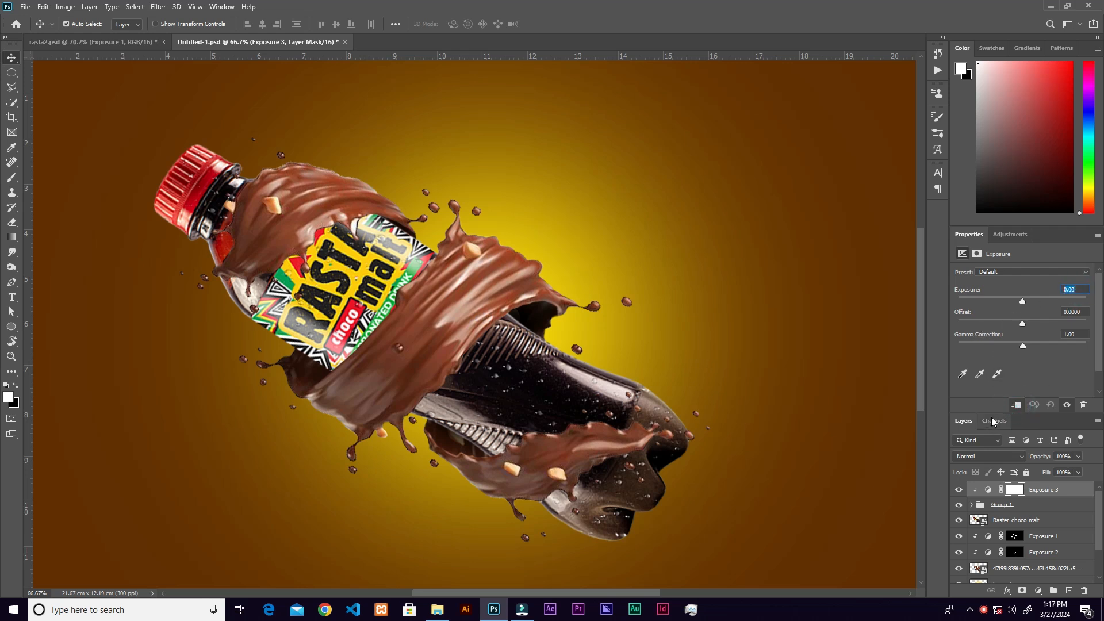
{"action": "type", "text": "-2."}
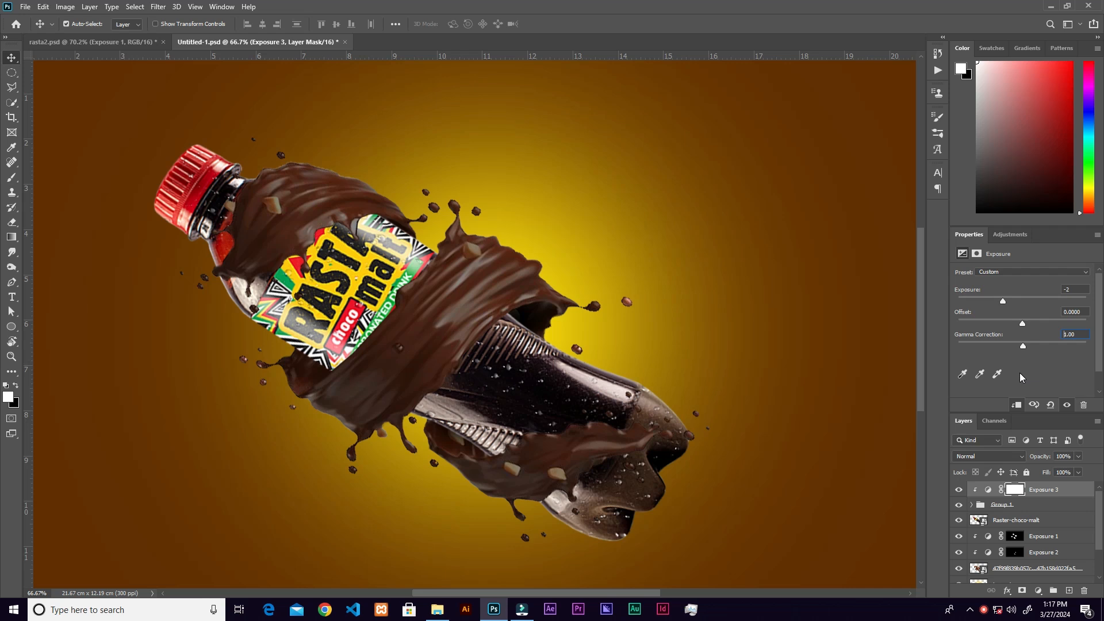
{"action": "type", "text": "0.79"}
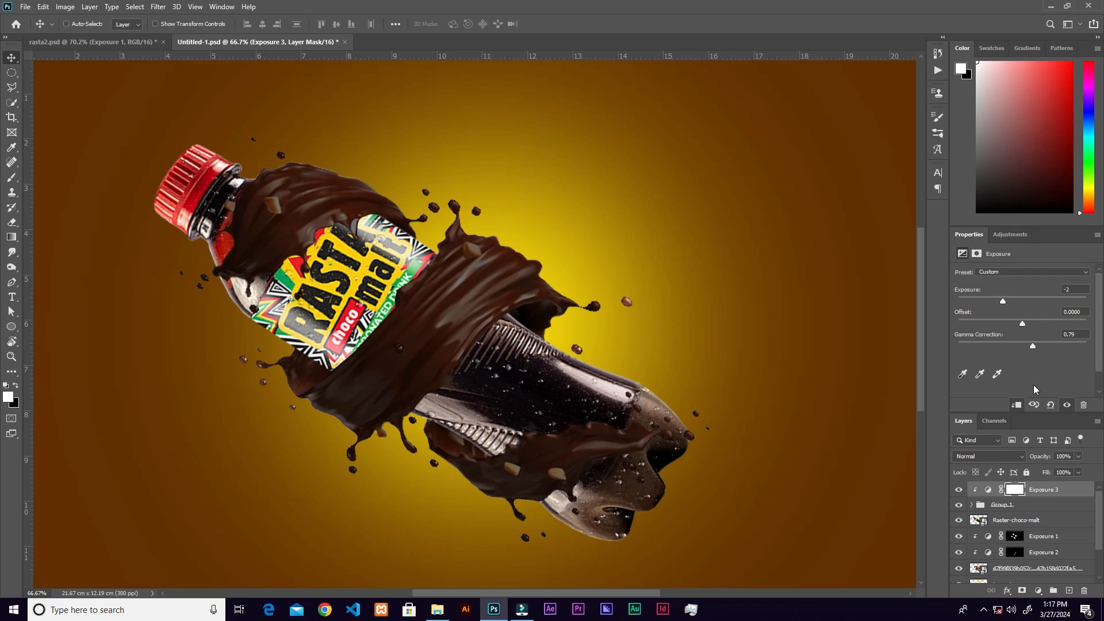
- Invert the group's Exposure mask and paint white with a 200 px brush along the undersides of the lower strand and middle wrap
{"action": "key", "text": "ctrl+i"}
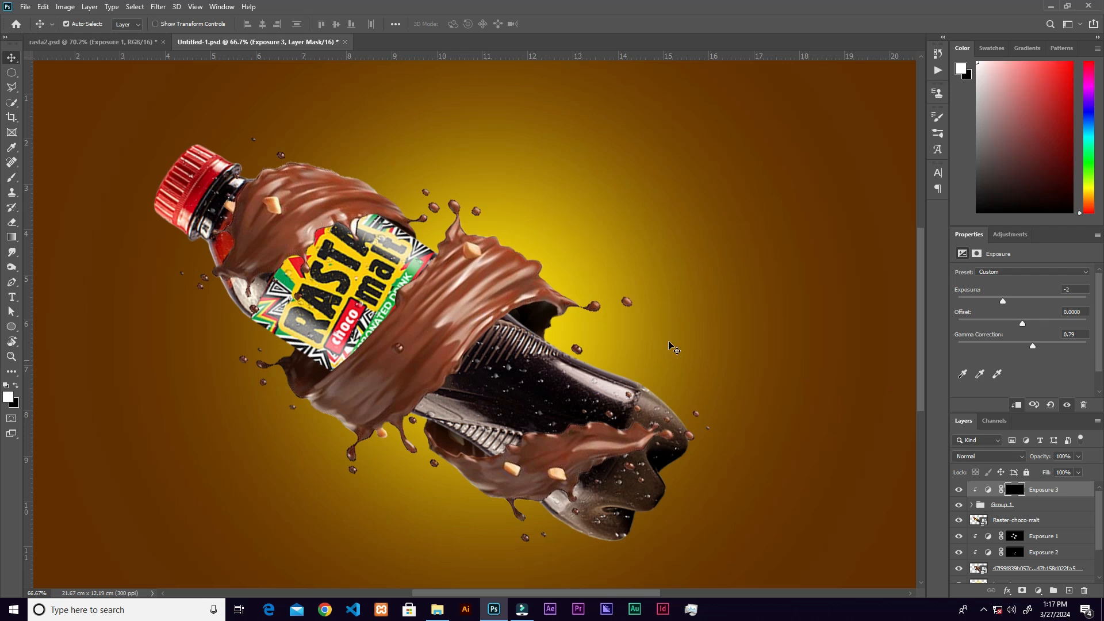
{"action": "left_click", "coordinate": [16, 179]}
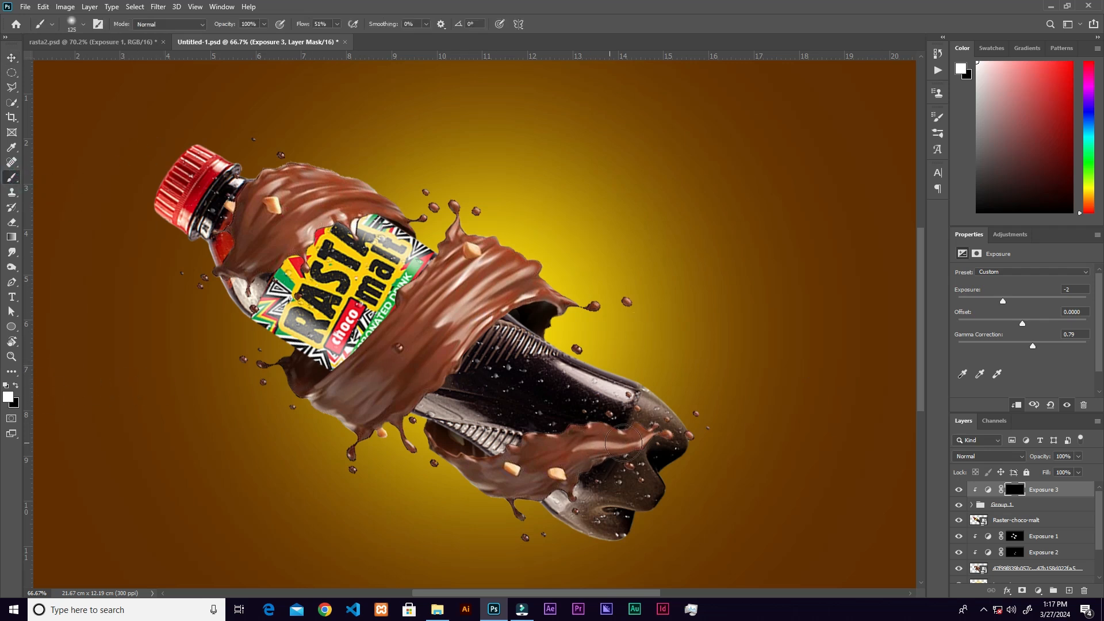
{"action": "key", "text": "bracketright"}
{"action": "key", "text": "bracketright"}
{"action": "key", "text": "bracketright"}
{"action": "mouse_move", "coordinate": [489, 498]}
{"action": "left_mouse_down"}
{"action": "mouse_move", "coordinate": [410, 462]}
{"action": "mouse_move", "coordinate": [445, 493]}
{"action": "mouse_move", "coordinate": [545, 509]}
{"action": "mouse_move", "coordinate": [627, 470]}
{"action": "left_mouse_up"}
{"action": "mouse_move", "coordinate": [378, 443]}
{"action": "left_mouse_down"}
{"action": "mouse_move", "coordinate": [348, 445]}
{"action": "mouse_move", "coordinate": [328, 411]}
{"action": "mouse_move", "coordinate": [368, 457]}
{"action": "left_mouse_up"}
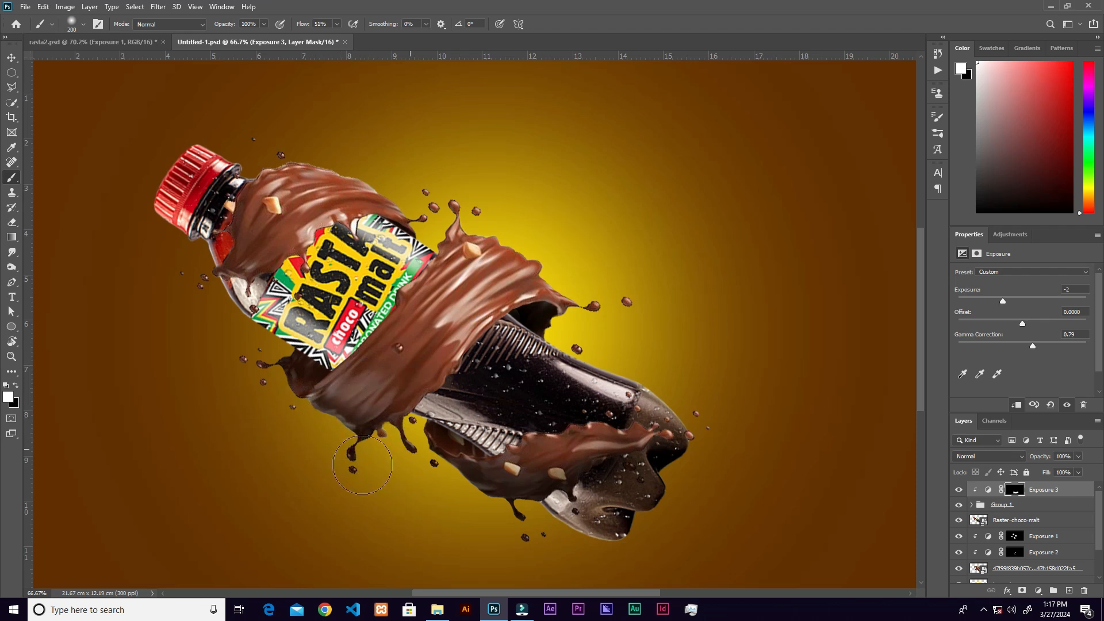
- Lower the brush flow to 17% and paint soft shading on the upper wrap beside the bottle neck
{"action": "left_click", "coordinate": [337, 24]}
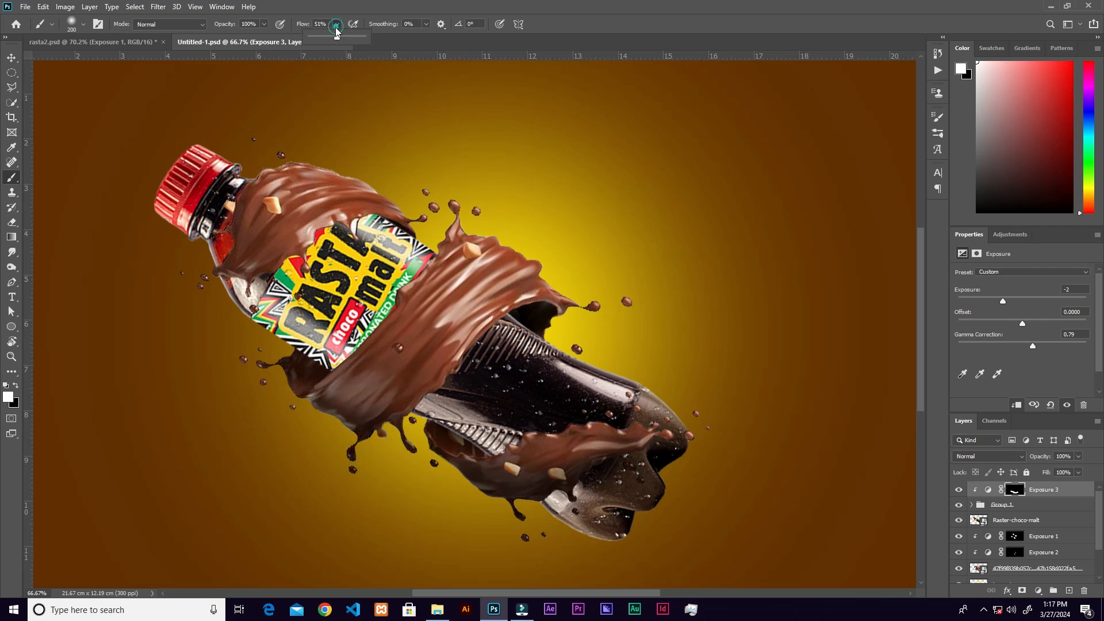
{"action": "left_click_drag", "start_coordinate": [338, 37], "coordinate": [319, 37]}
{"action": "mouse_move", "coordinate": [257, 280]}
{"action": "left_mouse_down"}
{"action": "mouse_move", "coordinate": [285, 250]}
{"action": "mouse_move", "coordinate": [251, 272]}
{"action": "mouse_move", "coordinate": [224, 235]}
{"action": "mouse_move", "coordinate": [321, 253]}
{"action": "mouse_move", "coordinate": [262, 237]}
{"action": "left_mouse_up"}
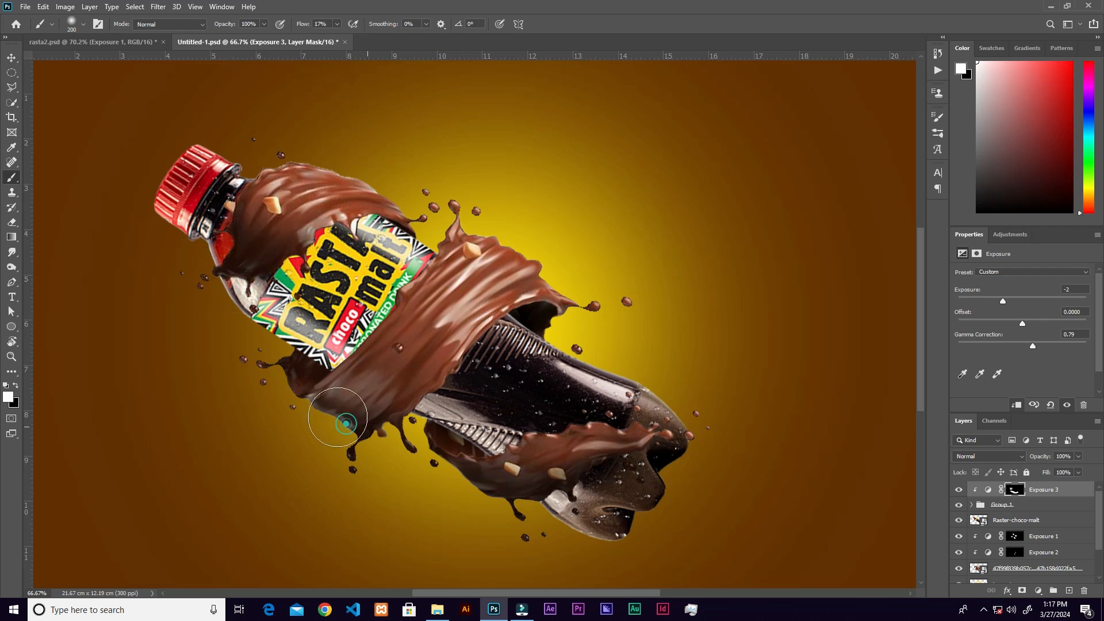
- Reduce the brush flow further and build up soft shading on the lower strand, middle wrap and upper wrap
{"action": "left_click", "coordinate": [337, 24]}
{"action": "left_click_drag", "start_coordinate": [319, 37], "coordinate": [315, 37]}
{"action": "left_click_drag", "start_coordinate": [453, 467], "coordinate": [493, 495]}
{"action": "mouse_move", "coordinate": [382, 370]}
{"action": "left_mouse_down"}
{"action": "mouse_move", "coordinate": [322, 402]}
{"action": "mouse_move", "coordinate": [319, 423]}
{"action": "left_mouse_up"}
{"action": "mouse_move", "coordinate": [440, 401]}
{"action": "left_mouse_down"}
{"action": "mouse_move", "coordinate": [448, 389]}
{"action": "mouse_move", "coordinate": [423, 403]}
{"action": "left_mouse_up"}
{"action": "left_click_drag", "start_coordinate": [424, 372], "coordinate": [437, 374]}
{"action": "left_click_drag", "start_coordinate": [250, 248], "coordinate": [231, 318]}
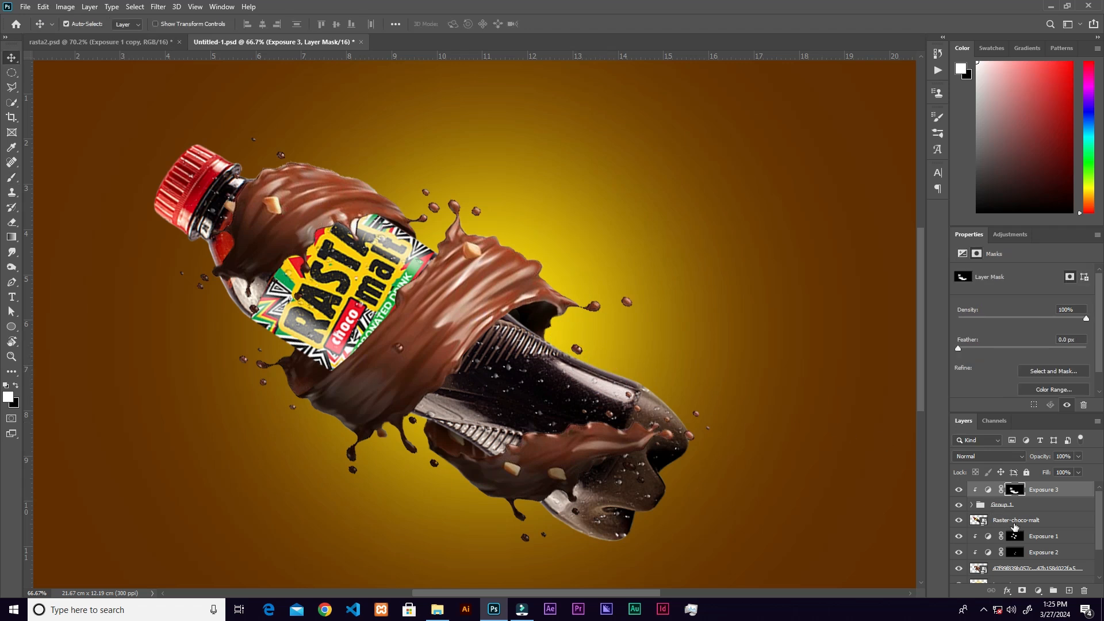
- Add an Exposure adjustment clipped to the Raster-choco-malt bottle layer, with exposure -2.06 and gamma correction 0.79
{"action": "left_click", "coordinate": [1015, 523]}
{"action": "left_click", "coordinate": [958, 521]}
{"action": "left_click", "coordinate": [958, 521]}
{"action": "left_click", "coordinate": [1037, 591]}
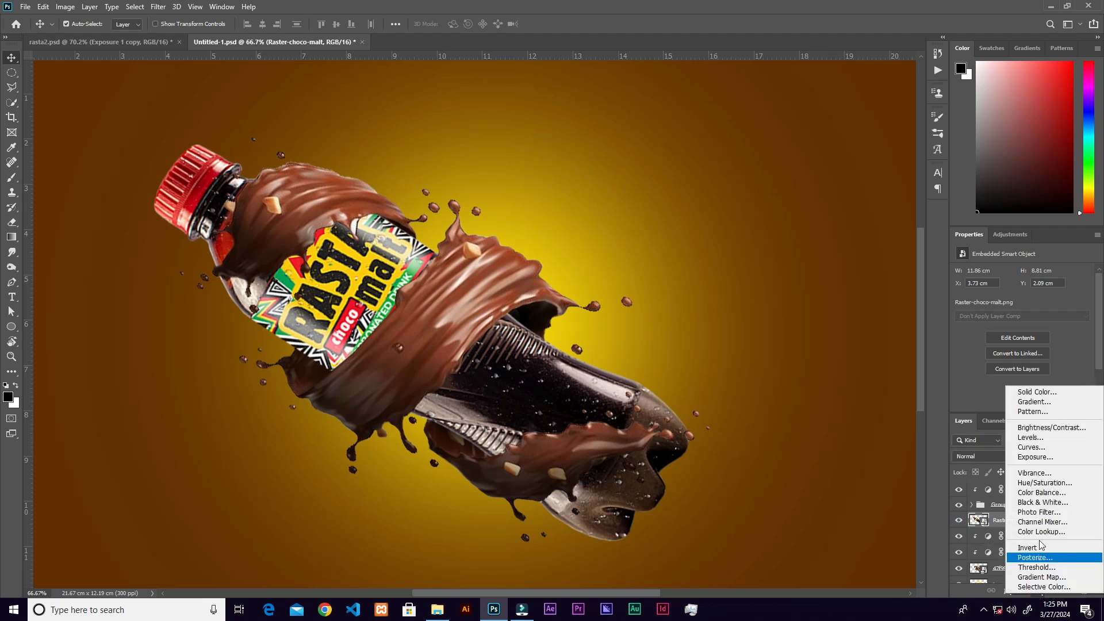
{"action": "left_click", "coordinate": [1035, 459]}
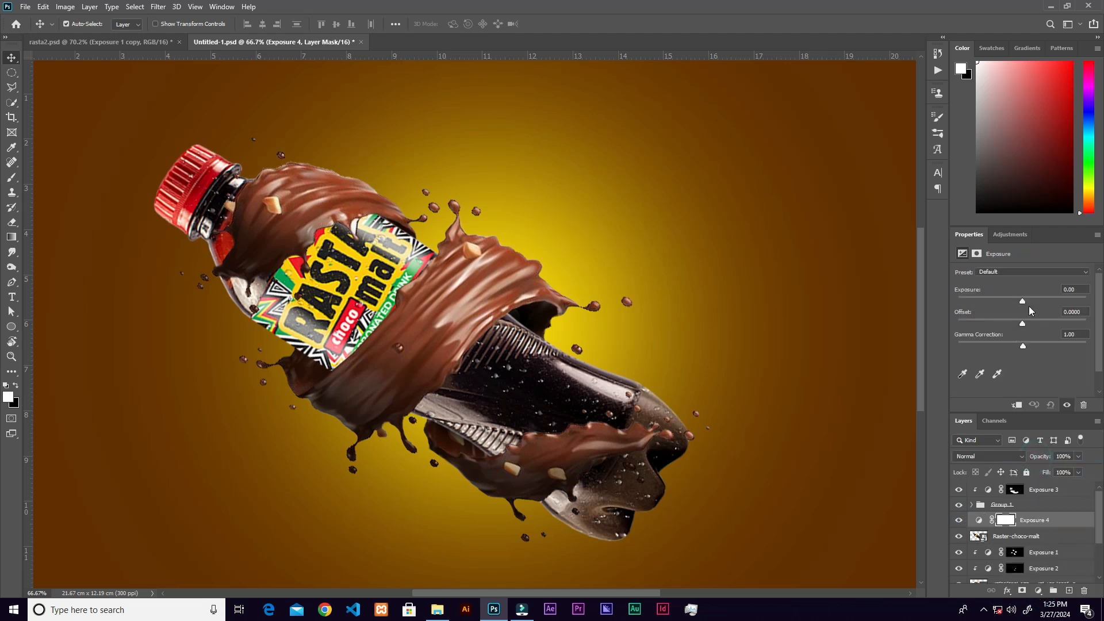
{"action": "left_click", "coordinate": [1074, 289]}
{"action": "type", "text": "-2."}
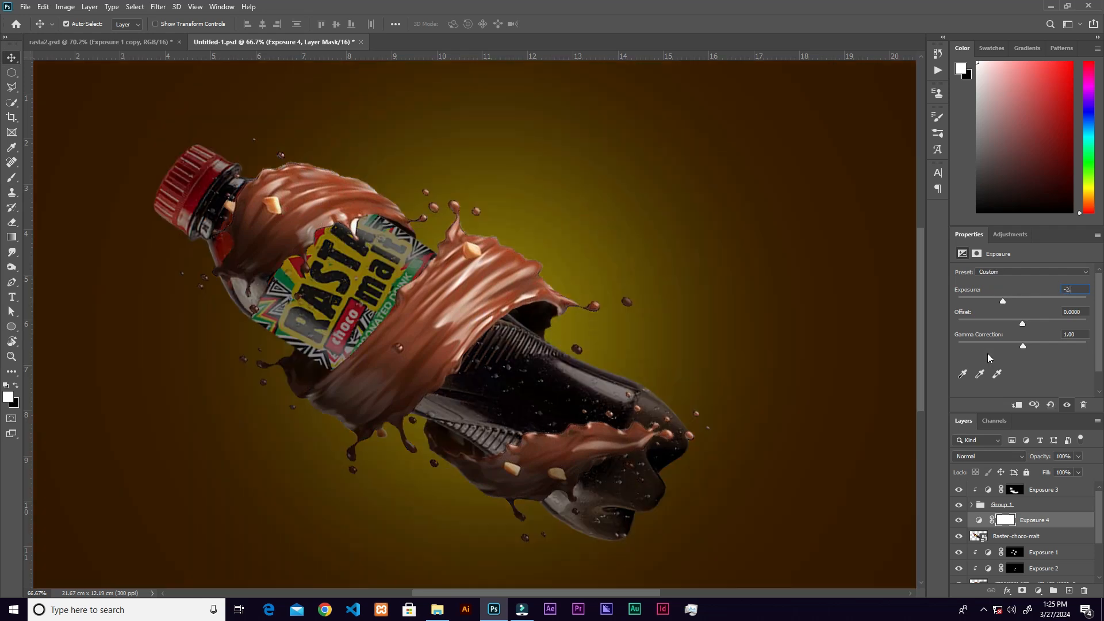
{"action": "type", "text": "06"}
{"action": "left_click", "coordinate": [1065, 333]}
{"action": "type", "text": "0.79"}
{"action": "left_click", "coordinate": [1016, 406]}
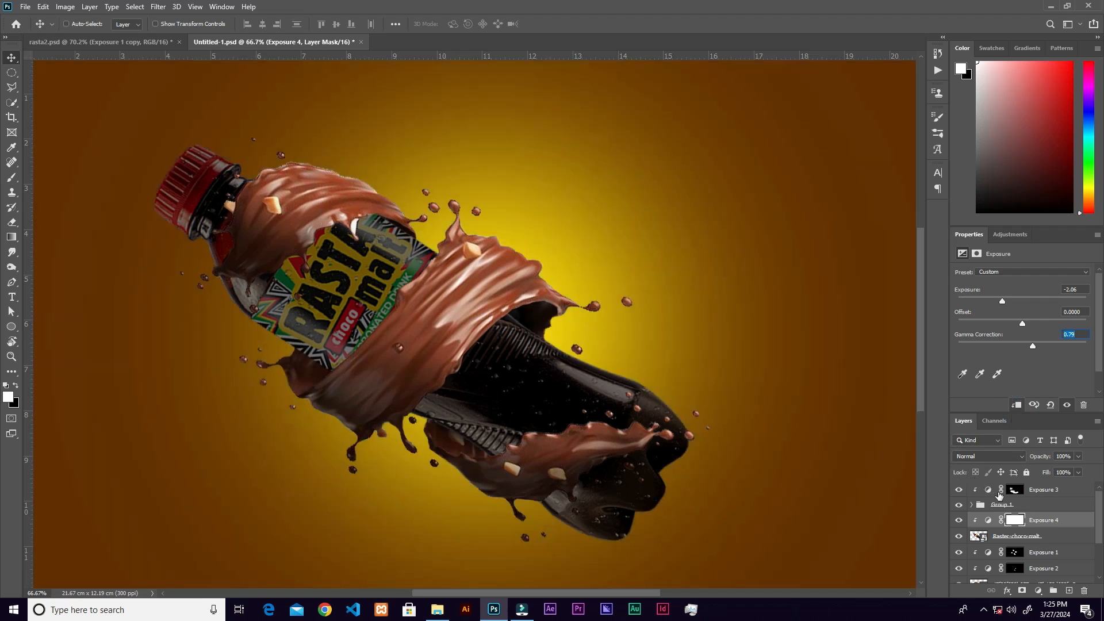
- Invert the bottle's Exposure mask and paint white at 61% flow with a 200 px brush along the bottle's underside
{"action": "key", "text": "ctrl+i"}
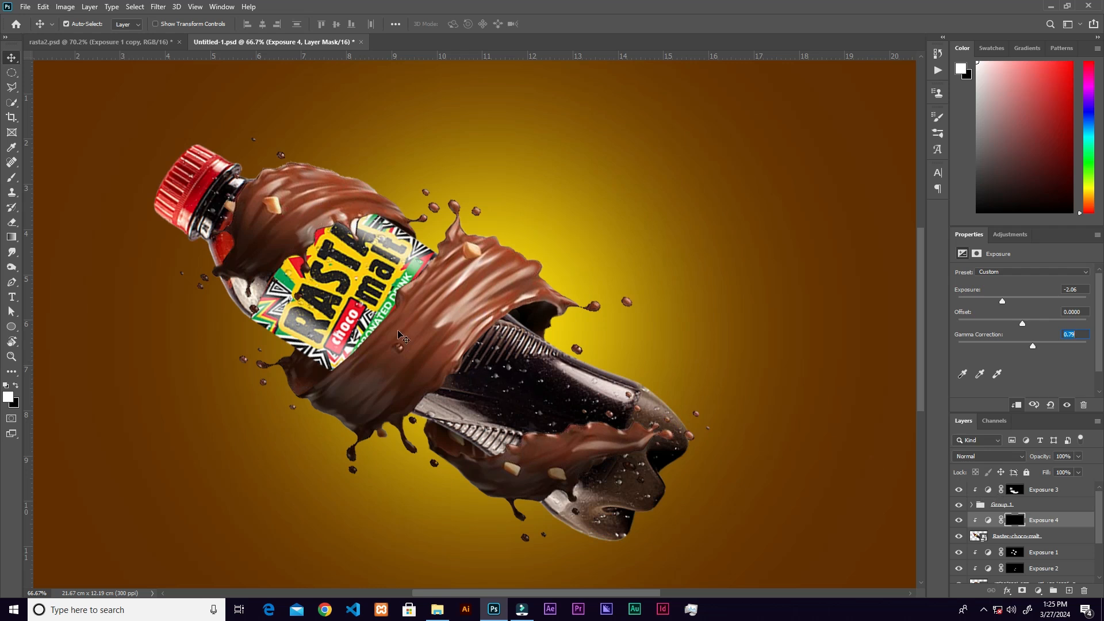
{"action": "left_click", "coordinate": [11, 178]}
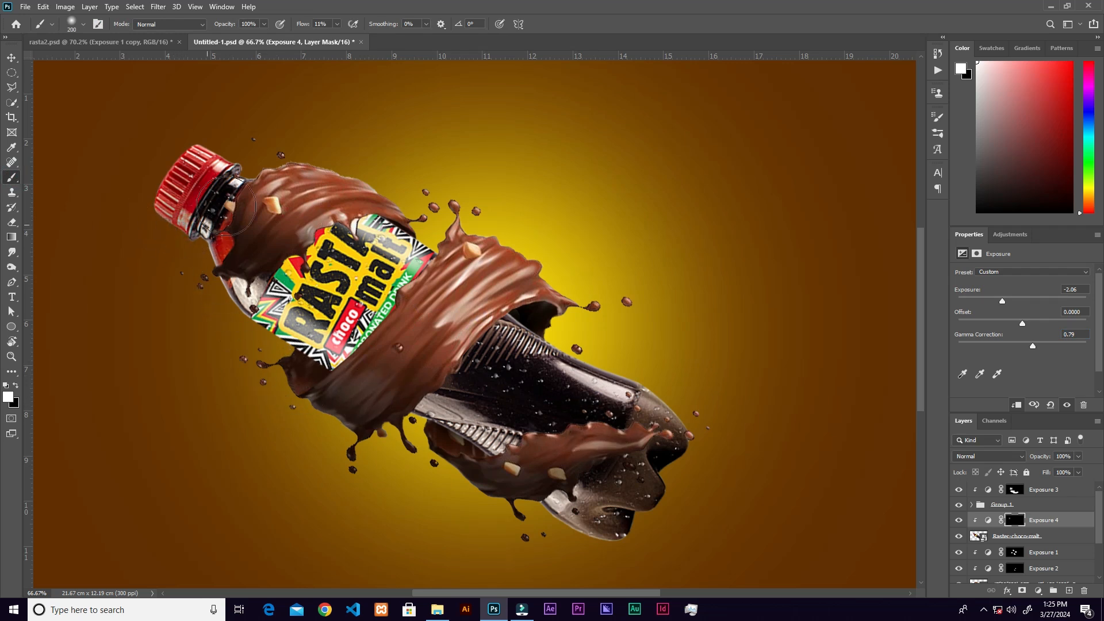
{"action": "left_click", "coordinate": [337, 28]}
{"action": "left_click", "coordinate": [364, 40]}
{"action": "left_click", "coordinate": [167, 214]}
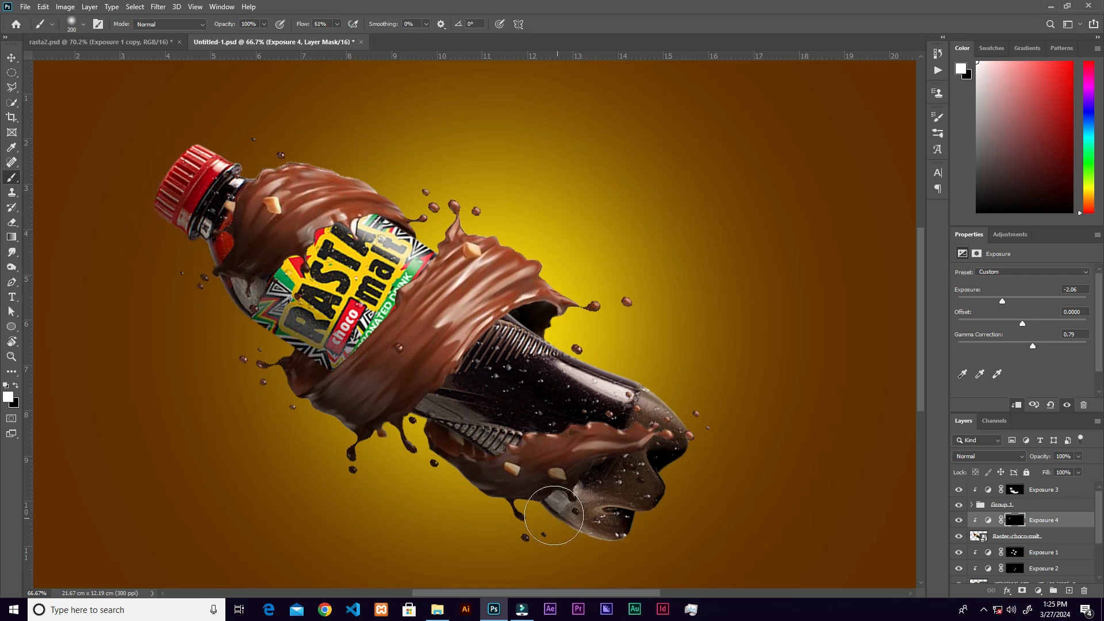
{"action": "mouse_move", "coordinate": [263, 307]}
{"action": "left_mouse_down"}
{"action": "mouse_move", "coordinate": [575, 495]}
{"action": "mouse_move", "coordinate": [661, 496]}
{"action": "left_mouse_up"}
- Lower the brush flow to 21% and the size to 80 px, and paint black over the label lettering to soften its shading
{"action": "left_click", "coordinate": [336, 24]}
{"action": "left_click", "coordinate": [315, 40]}
{"action": "left_click", "coordinate": [156, 199]}
{"action": "key", "text": "bracketleft"}
{"action": "key", "text": "bracketleft"}
{"action": "key", "text": "bracketleft"}
{"action": "key", "text": "bracketleft"}
{"action": "key", "text": "bracketleft"}
{"action": "key", "text": "bracketleft"}
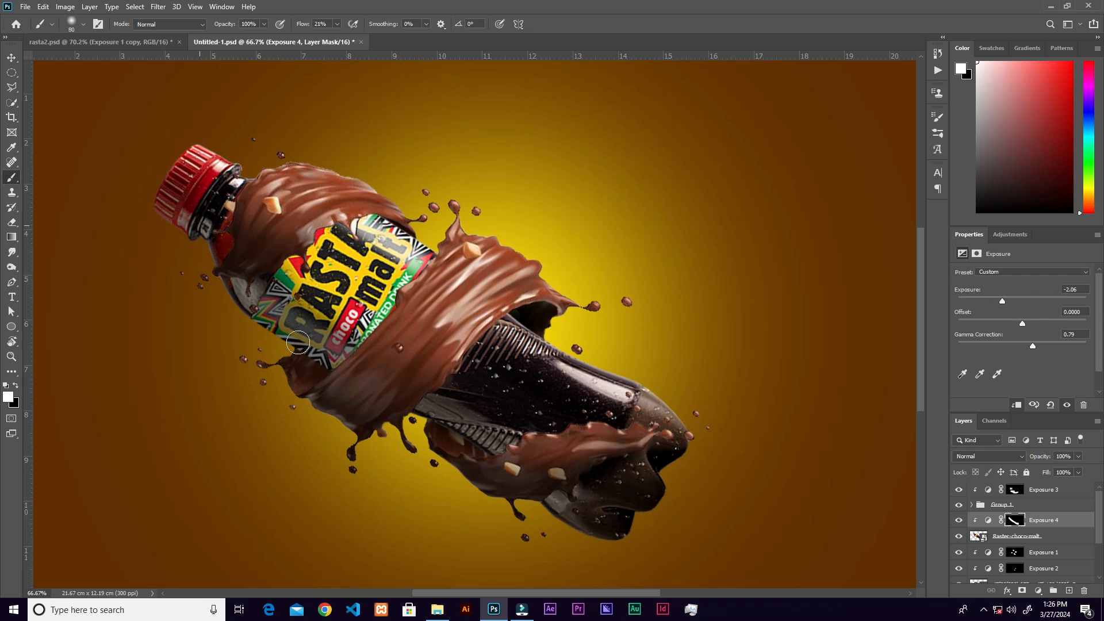
{"action": "key", "text": "x"}
{"action": "mouse_move", "coordinate": [301, 310]}
{"action": "left_mouse_down"}
{"action": "mouse_move", "coordinate": [315, 320]}
{"action": "mouse_move", "coordinate": [289, 314]}
{"action": "mouse_move", "coordinate": [324, 323]}
{"action": "mouse_move", "coordinate": [316, 297]}
{"action": "left_mouse_up"}
{"action": "key", "text": "x"}
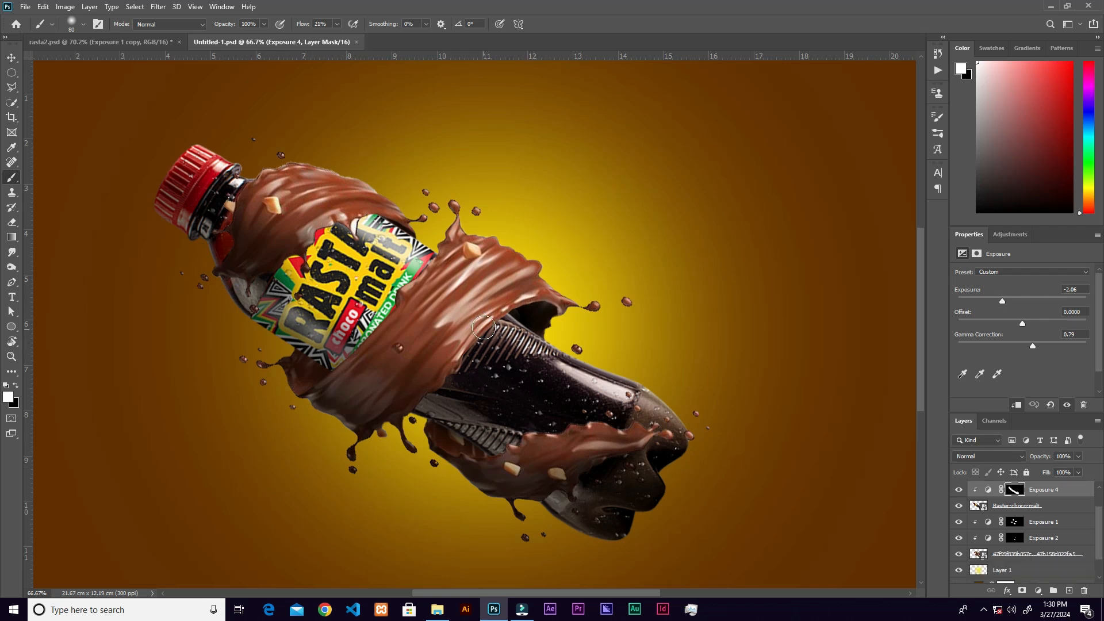
- Paint white shadows onto the bottle along the middle wrap's edge and onto the label beneath the upper wrap
{"action": "mouse_move", "coordinate": [484, 327]}
{"action": "left_mouse_down"}
{"action": "mouse_move", "coordinate": [525, 327]}
{"action": "mouse_move", "coordinate": [459, 354]}
{"action": "left_mouse_up"}
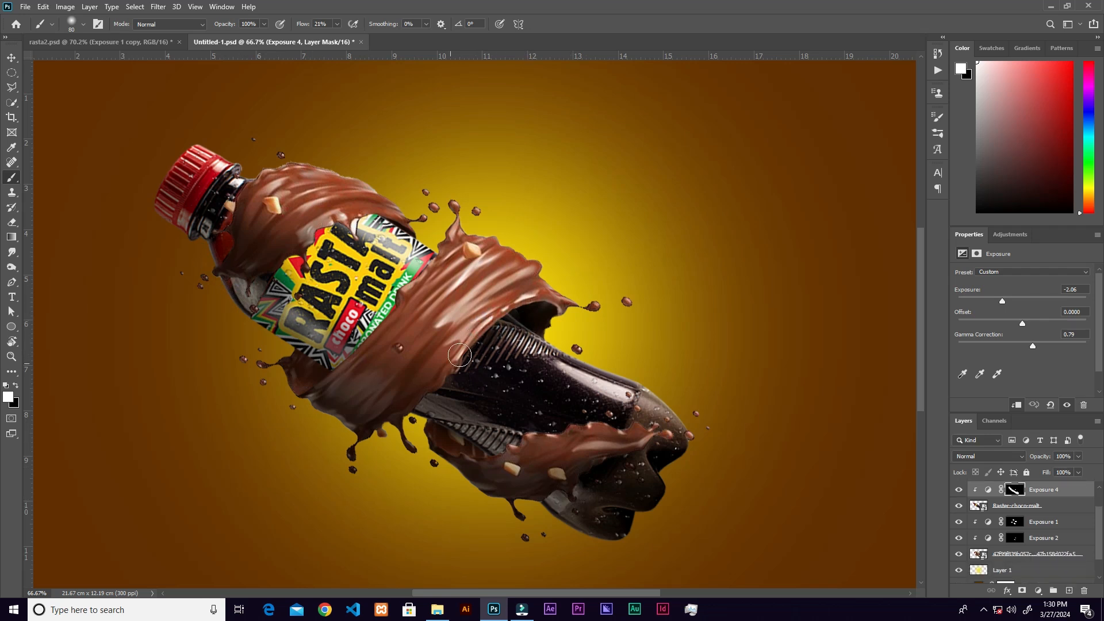
{"action": "mouse_move", "coordinate": [355, 218]}
{"action": "left_mouse_down"}
{"action": "mouse_move", "coordinate": [284, 265]}
{"action": "mouse_move", "coordinate": [278, 258]}
{"action": "left_mouse_up"}
{"action": "left_click_drag", "start_coordinate": [310, 225], "coordinate": [276, 255]}
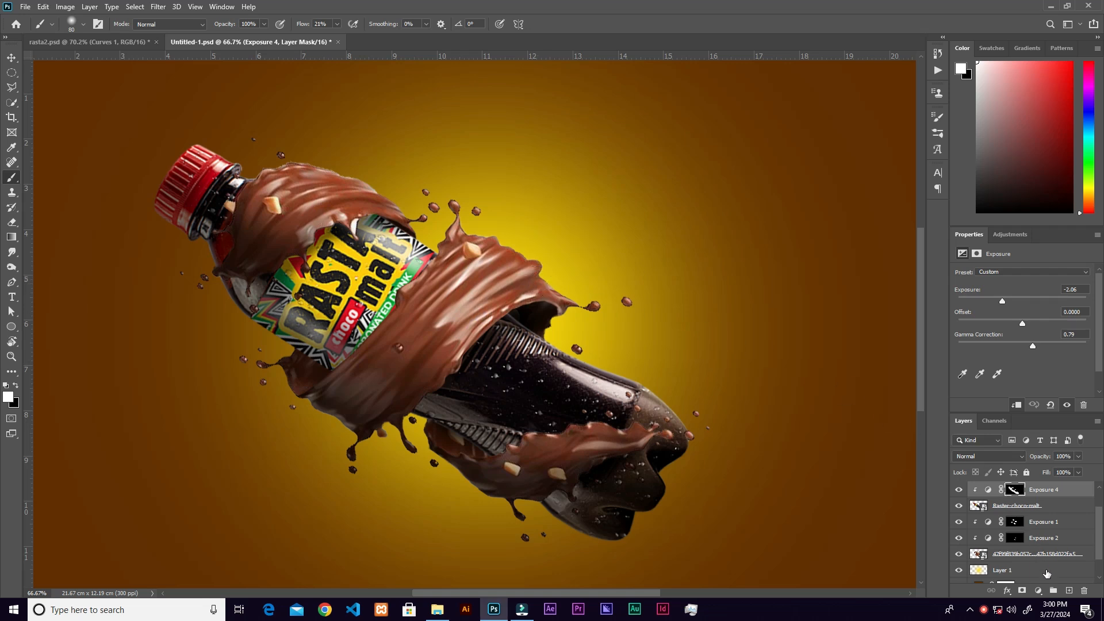
- Add a second Exposure adjustment clipped to the bottle layer, with exposure +2.00
{"action": "left_click", "coordinate": [1038, 594]}
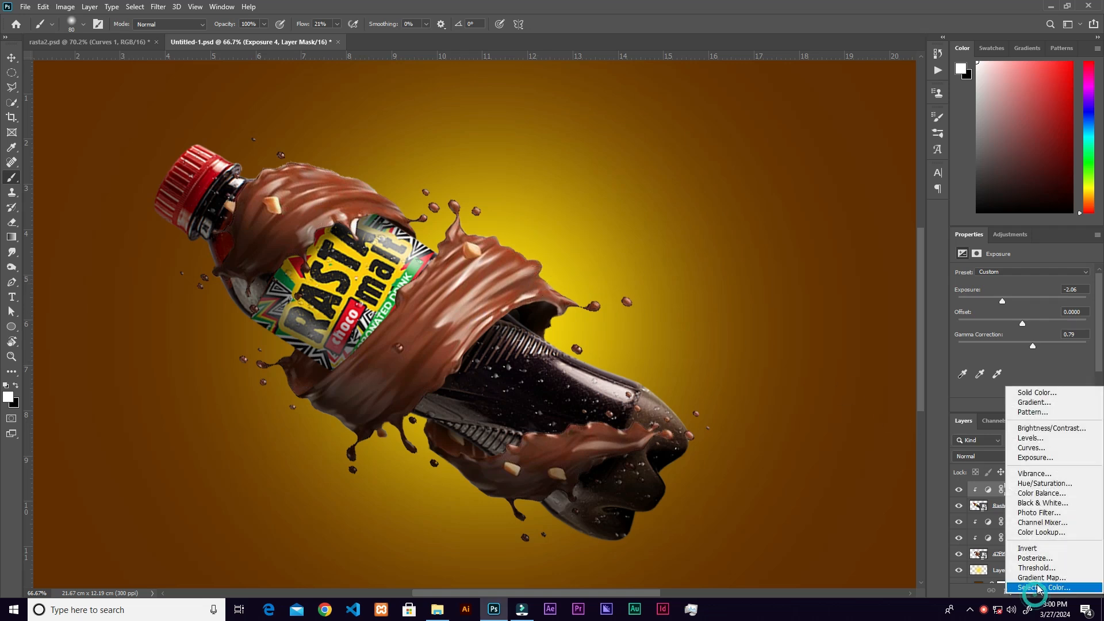
{"action": "left_click", "coordinate": [1037, 453]}
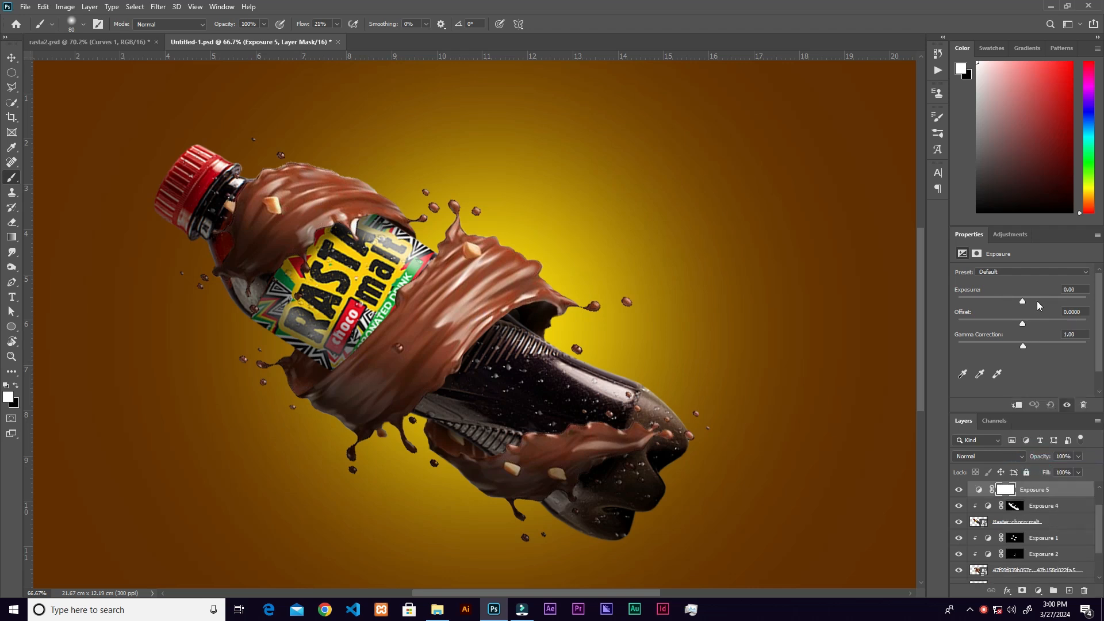
{"action": "left_click", "coordinate": [1015, 406]}
{"action": "left_click_drag", "start_coordinate": [1023, 299], "coordinate": [1040, 298]}
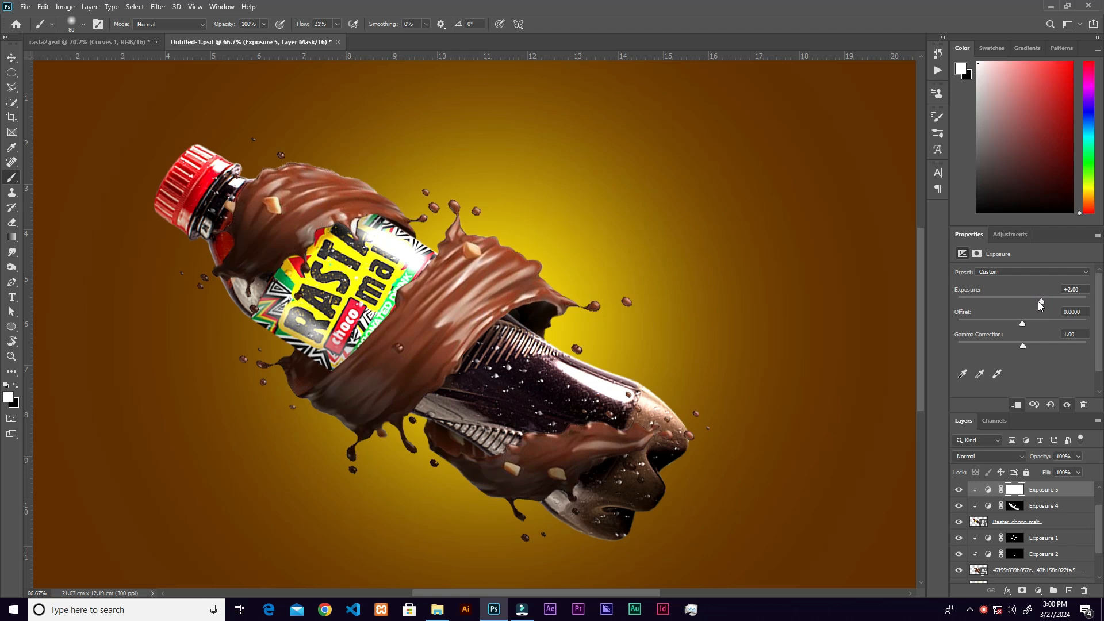
- Invert the brightening Exposure mask and paint white over the centre of the label, varying the brush size
{"action": "key", "text": "ctrl+i"}
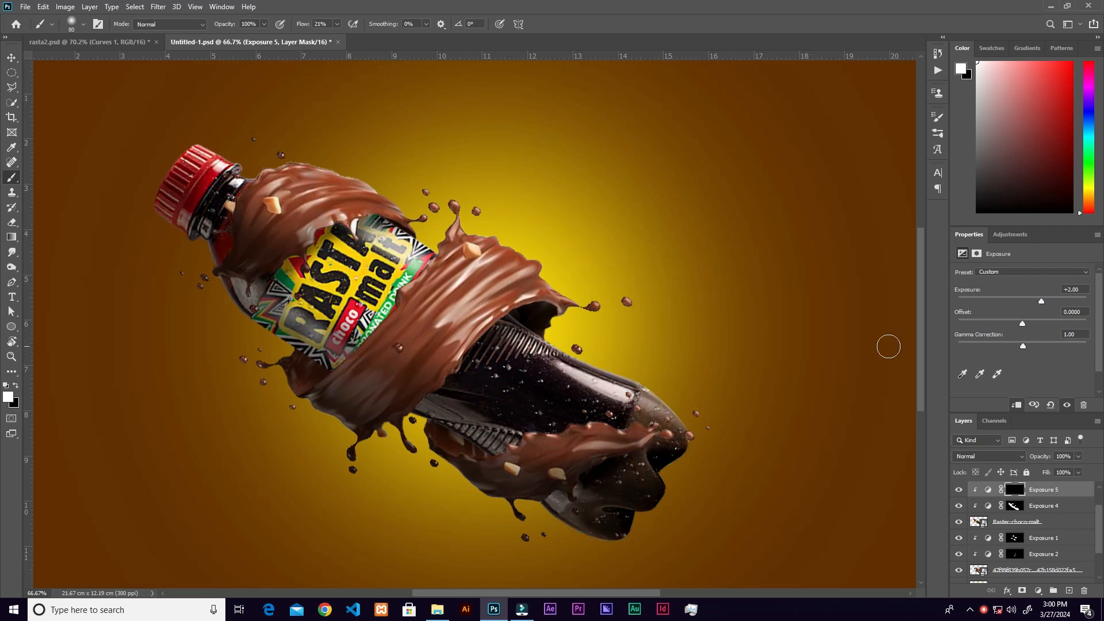
{"action": "left_click_drag", "start_coordinate": [318, 287], "coordinate": [335, 292]}
{"action": "key", "text": "bracketright"}
{"action": "key", "text": "bracketright"}
{"action": "key", "text": "bracketright"}
{"action": "key", "text": "bracketright"}
{"action": "mouse_move", "coordinate": [359, 268]}
{"action": "left_mouse_down"}
{"action": "mouse_move", "coordinate": [325, 277]}
{"action": "mouse_move", "coordinate": [311, 312]}
{"action": "mouse_move", "coordinate": [307, 288]}
{"action": "mouse_move", "coordinate": [342, 253]}
{"action": "mouse_move", "coordinate": [369, 248]}
{"action": "mouse_move", "coordinate": [385, 262]}
{"action": "mouse_move", "coordinate": [357, 299]}
{"action": "mouse_move", "coordinate": [360, 288]}
{"action": "mouse_move", "coordinate": [332, 281]}
{"action": "mouse_move", "coordinate": [344, 311]}
{"action": "mouse_move", "coordinate": [316, 298]}
{"action": "mouse_move", "coordinate": [288, 307]}
{"action": "mouse_move", "coordinate": [291, 288]}
{"action": "mouse_move", "coordinate": [348, 300]}
{"action": "left_mouse_up"}
{"action": "key", "text": "bracketleft"}
{"action": "key", "text": "bracketleft"}
{"action": "key", "text": "bracketleft"}
{"action": "key", "text": "bracketleft"}
{"action": "key", "text": "bracketleft"}
{"action": "key", "text": "bracketleft"}
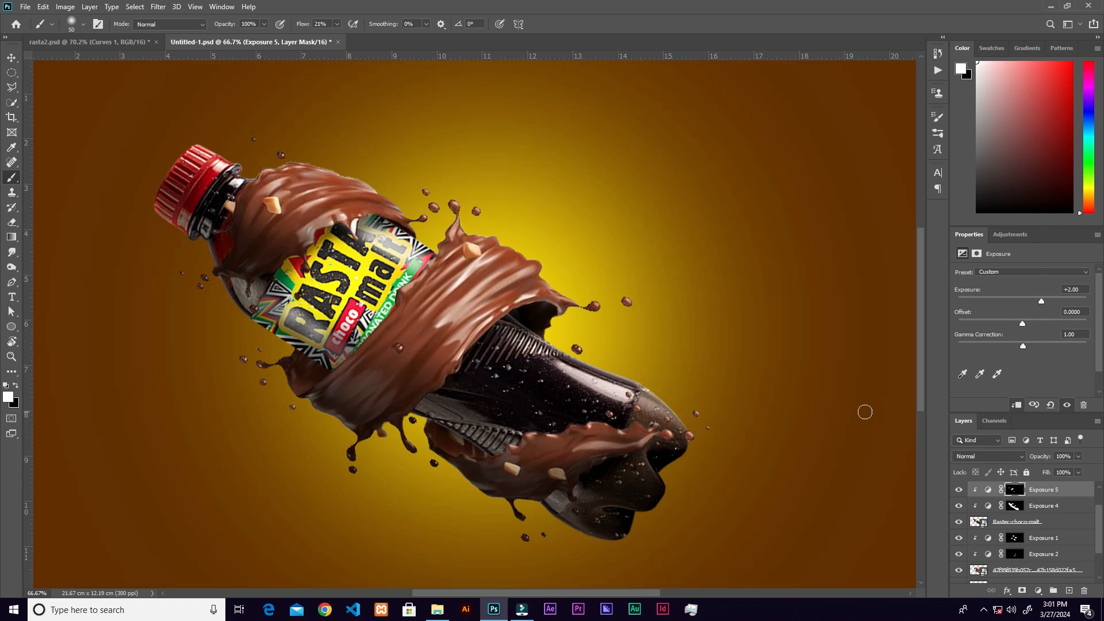
- Add a Curves adjustment clipped to the bottle layer and pull the curve's midtones down to output 98
{"action": "left_click", "coordinate": [1032, 592]}
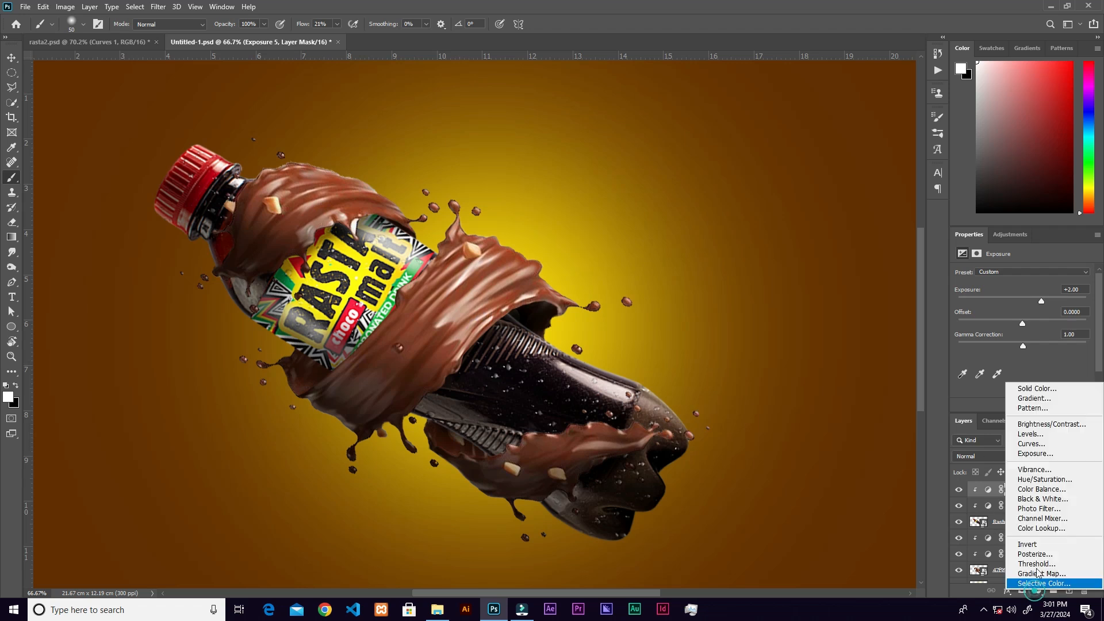
{"action": "left_click", "coordinate": [1035, 441]}
{"action": "left_click", "coordinate": [1016, 405]}
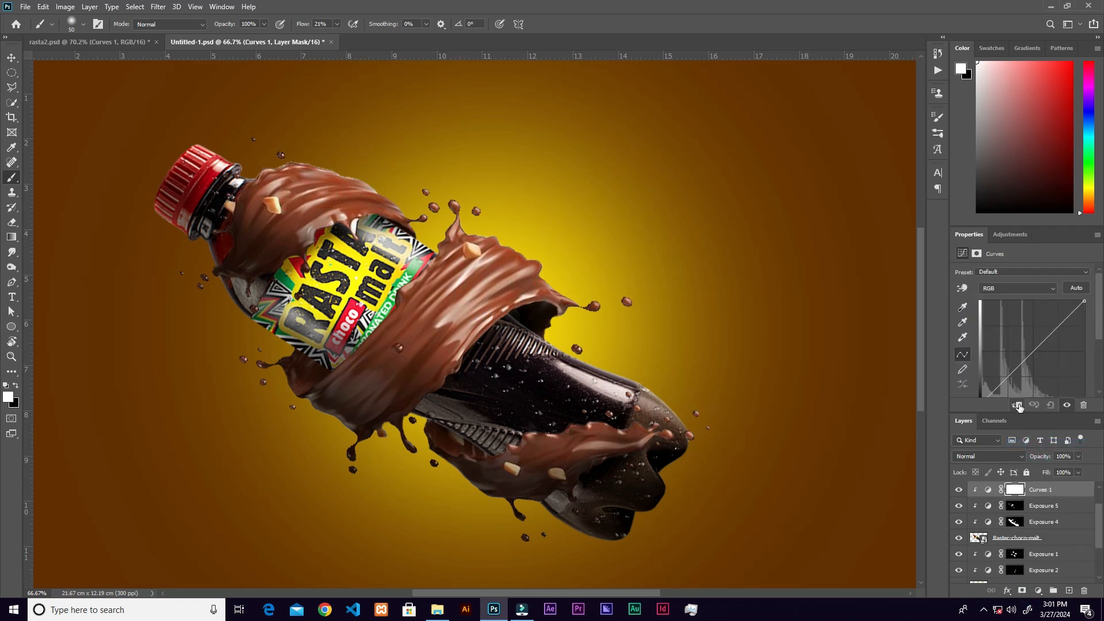
{"action": "left_click", "coordinate": [1098, 333]}
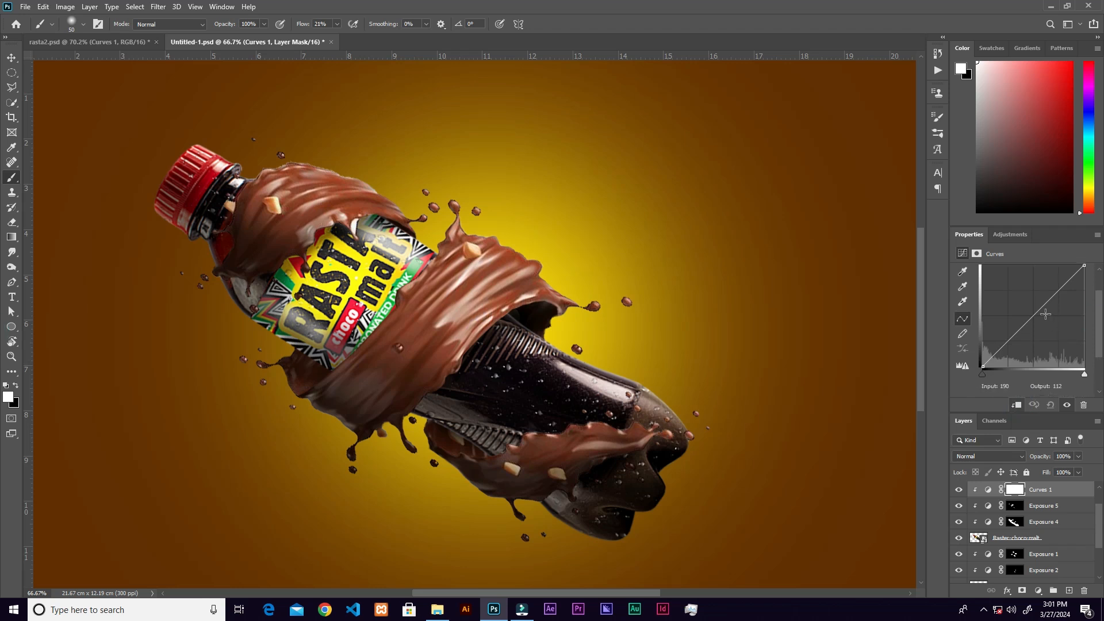
{"action": "left_click_drag", "start_coordinate": [1034, 313], "coordinate": [1046, 327]}
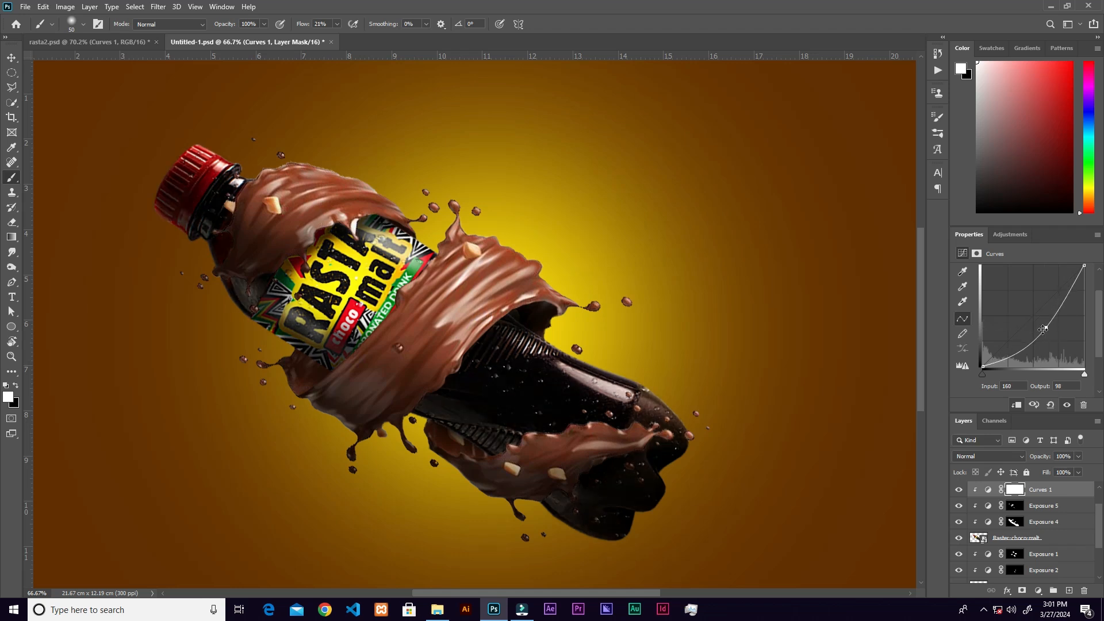
- Invert the Curves mask and paint white with a 300 px brush along the bottle's underside beside the label
{"action": "key", "text": "ctrl+i"}
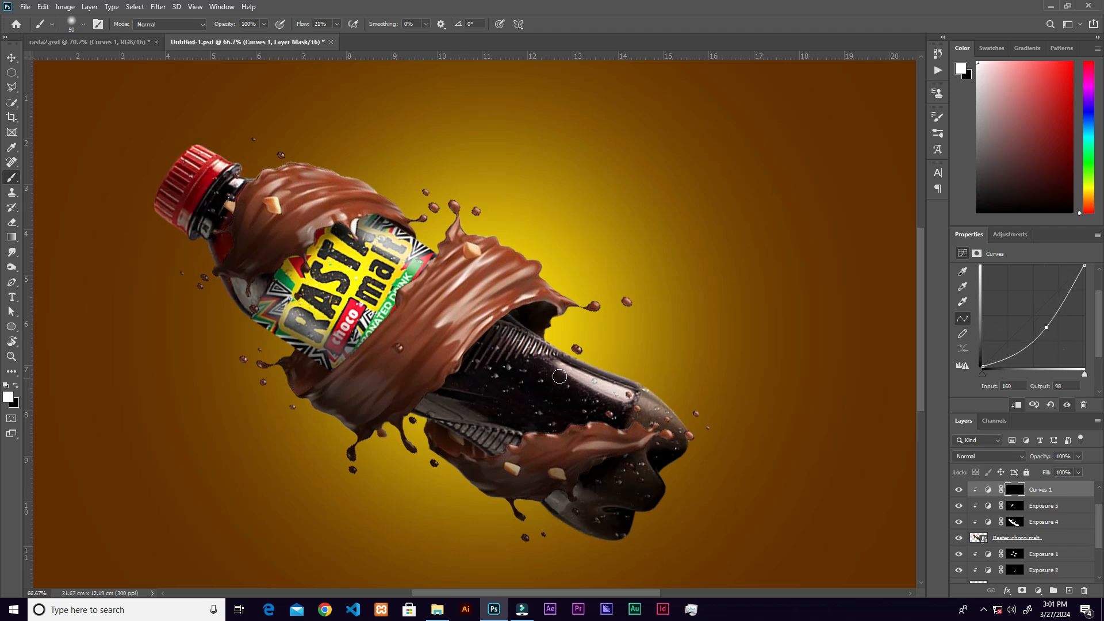
{"action": "key", "text": "bracketright"}
{"action": "key", "text": "bracketright"}
{"action": "key", "text": "bracketright"}
{"action": "key", "text": "bracketright"}
{"action": "key", "text": "bracketright"}
{"action": "key", "text": "bracketright"}
{"action": "key", "text": "bracketright"}
{"action": "key", "text": "bracketright"}
{"action": "key", "text": "bracketright"}
{"action": "key", "text": "bracketright"}
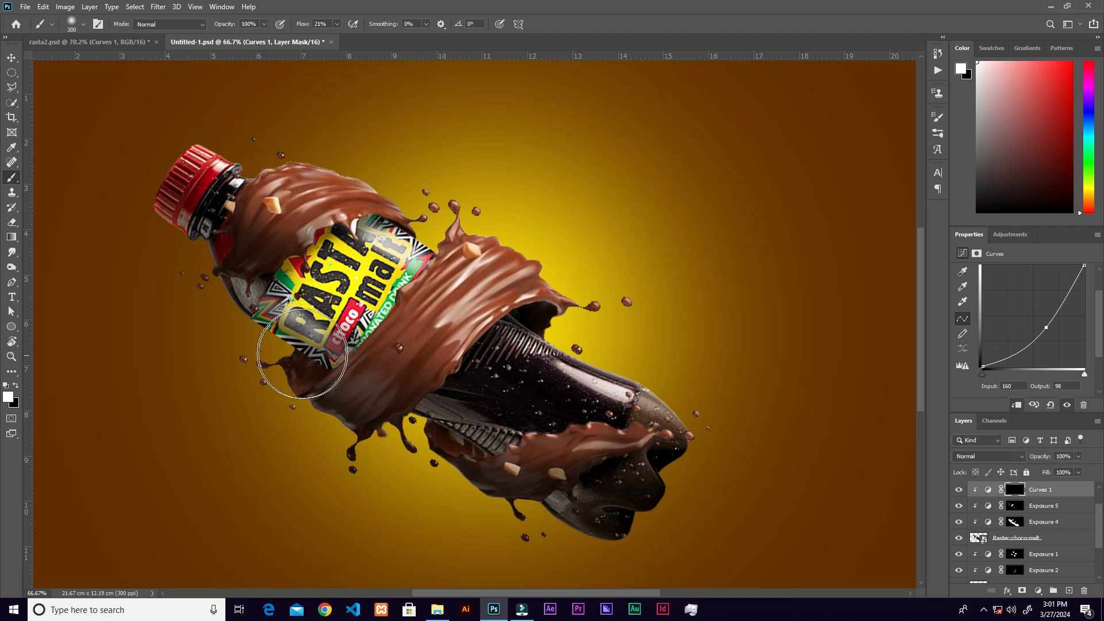
{"action": "mouse_move", "coordinate": [232, 269]}
{"action": "left_mouse_down"}
{"action": "mouse_move", "coordinate": [177, 229]}
{"action": "mouse_move", "coordinate": [225, 266]}
{"action": "mouse_move", "coordinate": [270, 334]}
{"action": "mouse_move", "coordinate": [277, 325]}
{"action": "mouse_move", "coordinate": [250, 310]}
{"action": "mouse_move", "coordinate": [275, 319]}
{"action": "mouse_move", "coordinate": [304, 358]}
{"action": "mouse_move", "coordinate": [368, 377]}
{"action": "left_mouse_up"}
- Reduce the brush to 150 px and paint Curves shading on the bottle's base and the label's lower edge
{"action": "key", "text": "bracketleft"}
{"action": "key", "text": "bracketleft"}
{"action": "key", "text": "bracketleft"}
{"action": "key", "text": "bracketleft"}
{"action": "left_click_drag", "start_coordinate": [556, 483], "coordinate": [578, 523]}
{"action": "mouse_move", "coordinate": [370, 379]}
{"action": "left_mouse_down"}
{"action": "mouse_move", "coordinate": [295, 354]}
{"action": "mouse_move", "coordinate": [350, 348]}
{"action": "left_mouse_up"}
{"action": "key", "text": "ctrl+minus"}
{"action": "key", "text": "ctrl+minus"}
{"action": "key", "text": "ctrl+plus"}
{"action": "key", "text": "ctrl+plus"}
{"action": "key", "text": "ctrl+plus"}
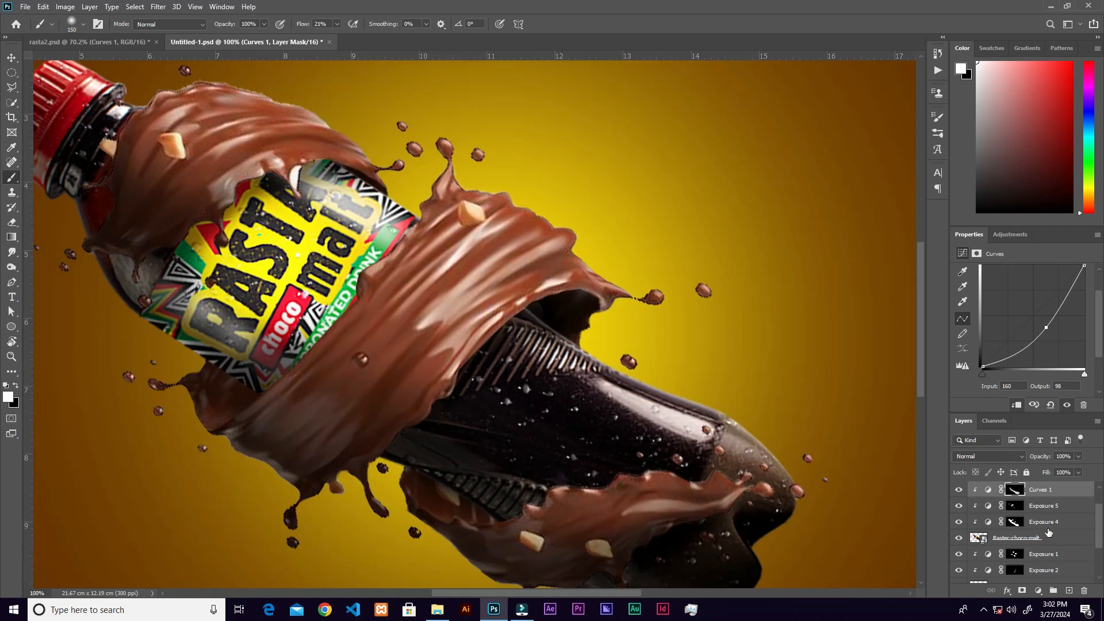
- Select the Exposure 4 mask and paint black with a much smaller, higher-flow brush at the label's lower edge
{"action": "mouse_move", "coordinate": [1099, 516]}
{"action": "left_mouse_down"}
{"action": "mouse_move", "coordinate": [1099, 534]}
{"action": "mouse_move", "coordinate": [1096, 515]}
{"action": "left_mouse_up"}
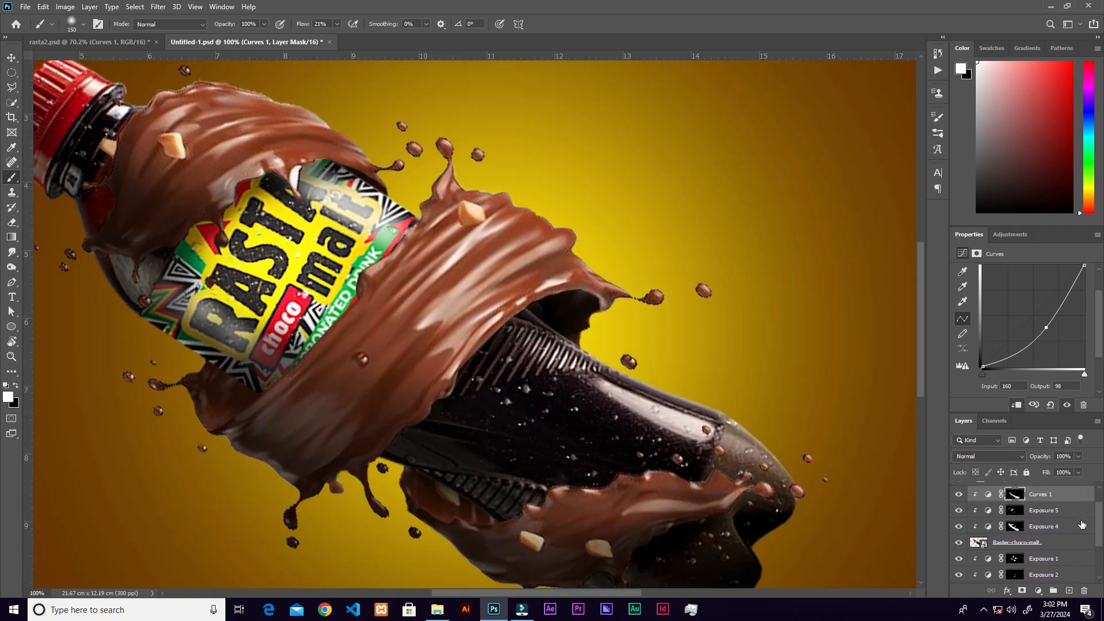
{"action": "left_click", "coordinate": [1013, 528]}
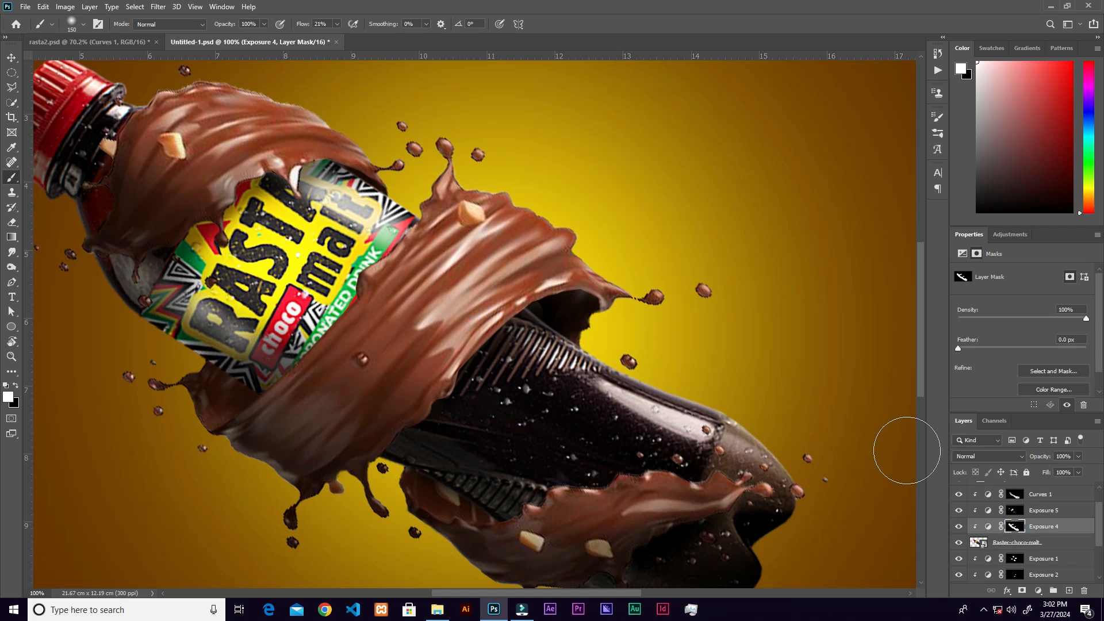
{"action": "key", "text": "bracketleft"}
{"action": "key", "text": "bracketleft"}
{"action": "key", "text": "bracketleft"}
{"action": "key", "text": "bracketleft"}
{"action": "key", "text": "bracketleft"}
{"action": "key", "text": "bracketleft"}
{"action": "key", "text": "bracketleft"}
{"action": "key", "text": "bracketleft"}
{"action": "key", "text": "x"}
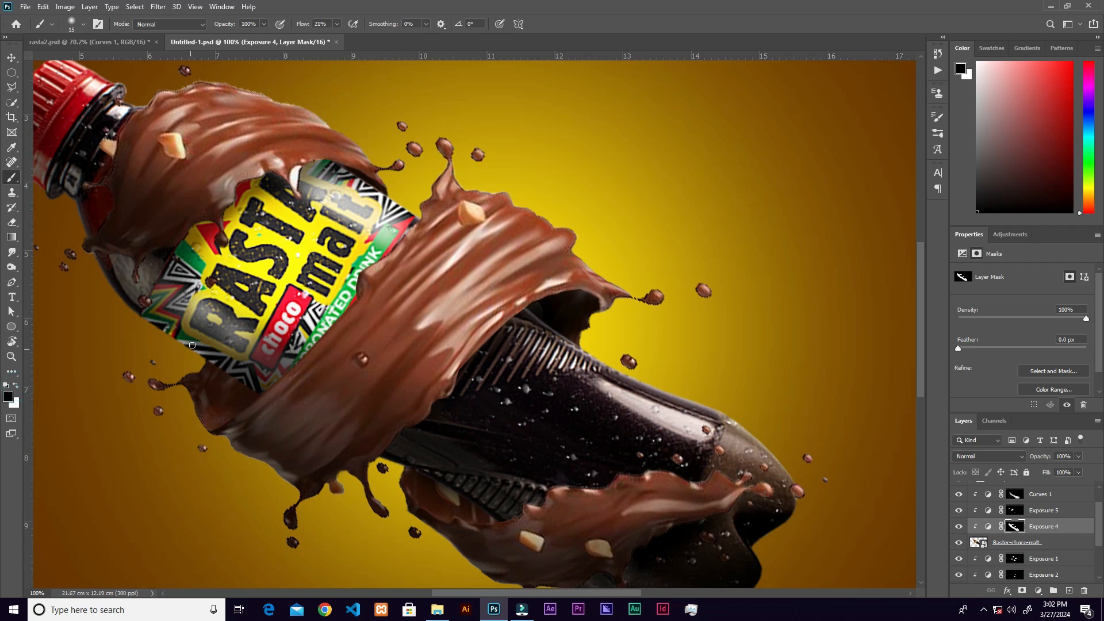
{"action": "left_click", "coordinate": [337, 23]}
{"action": "left_click_drag", "start_coordinate": [335, 37], "coordinate": [356, 36]}
{"action": "left_click", "coordinate": [165, 330]}
- Lower the brush flow to 13% with a 45 px brush and softly paint black along the label's lower edge
{"action": "left_click", "coordinate": [337, 24]}
{"action": "left_click_drag", "start_coordinate": [356, 36], "coordinate": [316, 46]}
{"action": "key", "text": "bracketright"}
{"action": "mouse_move", "coordinate": [150, 330]}
{"action": "left_mouse_down"}
{"action": "mouse_move", "coordinate": [250, 394]}
{"action": "mouse_move", "coordinate": [198, 361]}
{"action": "mouse_move", "coordinate": [217, 376]}
{"action": "left_mouse_up"}
{"action": "left_click_drag", "start_coordinate": [398, 444], "coordinate": [372, 383]}
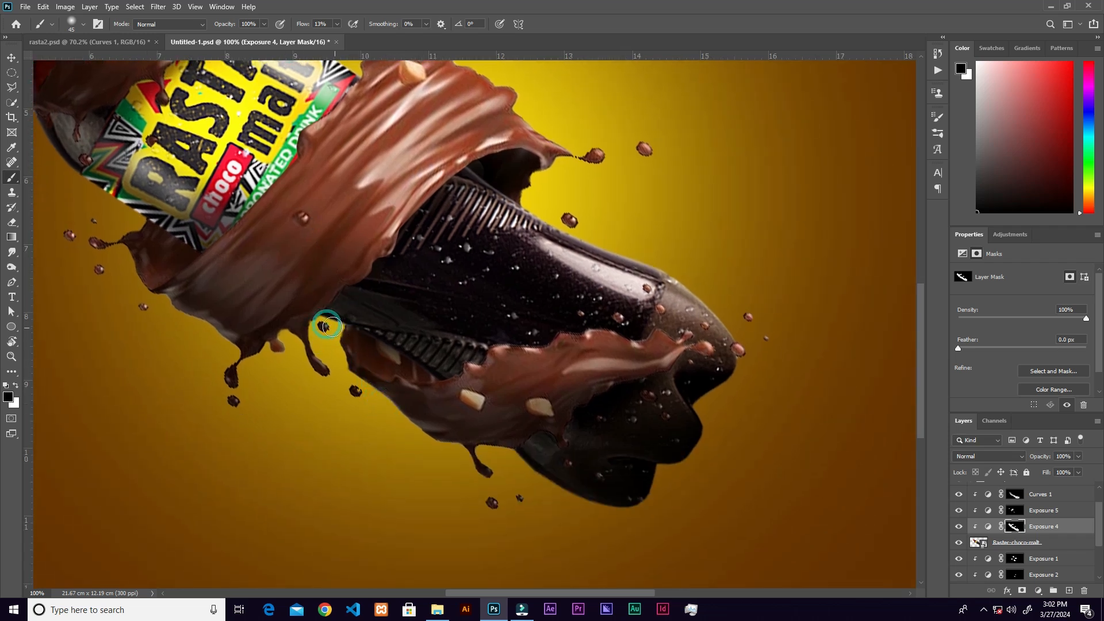
- Examine the bottle's shading close up and across the whole canvas
{"action": "key", "text": "ctrl+minus"}
{"action": "key", "text": "ctrl+minus"}
{"action": "key", "text": "ctrl+minus"}
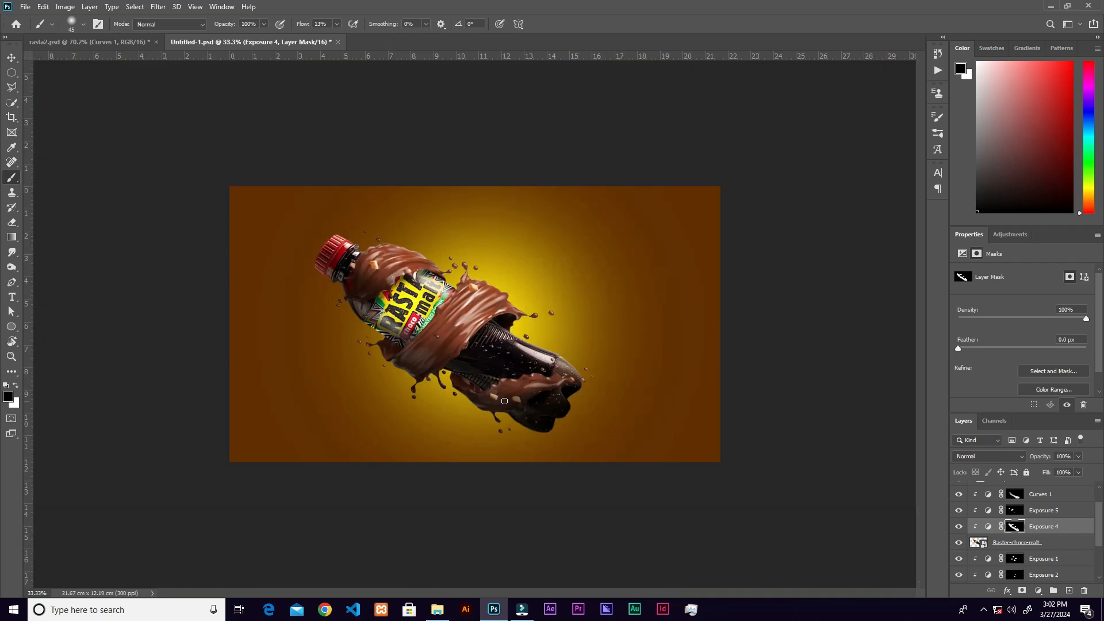
{"action": "key", "text": "ctrl+plus"}
{"action": "key", "text": "ctrl+plus"}
{"action": "key", "text": "ctrl+plus"}
{"action": "key", "text": "ctrl+minus"}
{"action": "key", "text": "ctrl+minus"}
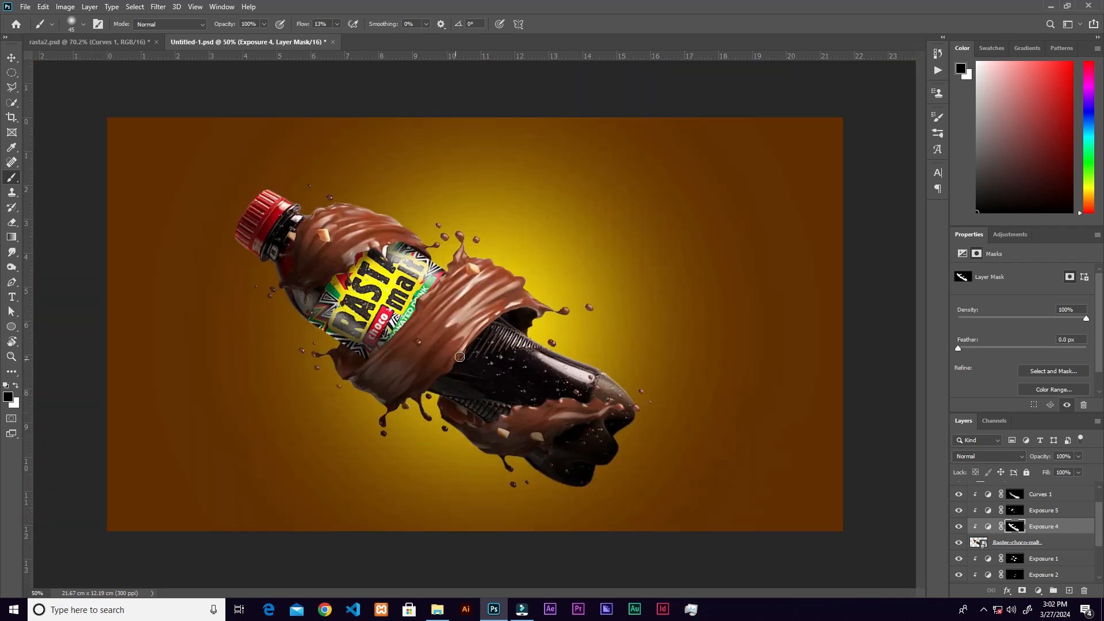
{"action": "key", "text": "v"}
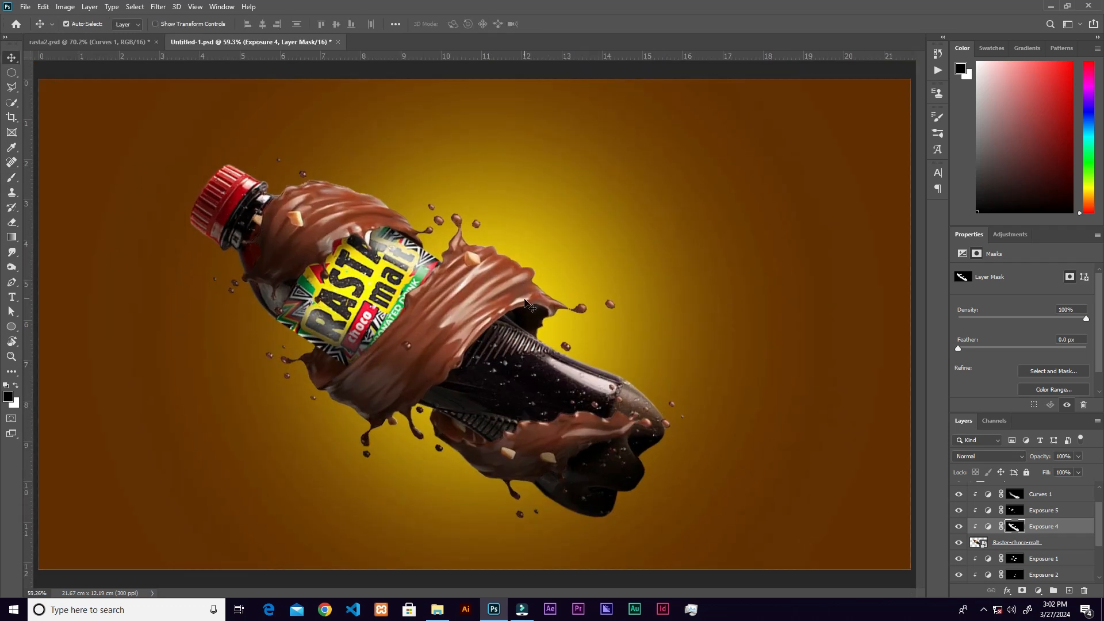
{"action": "left_click", "coordinate": [497, 374]}
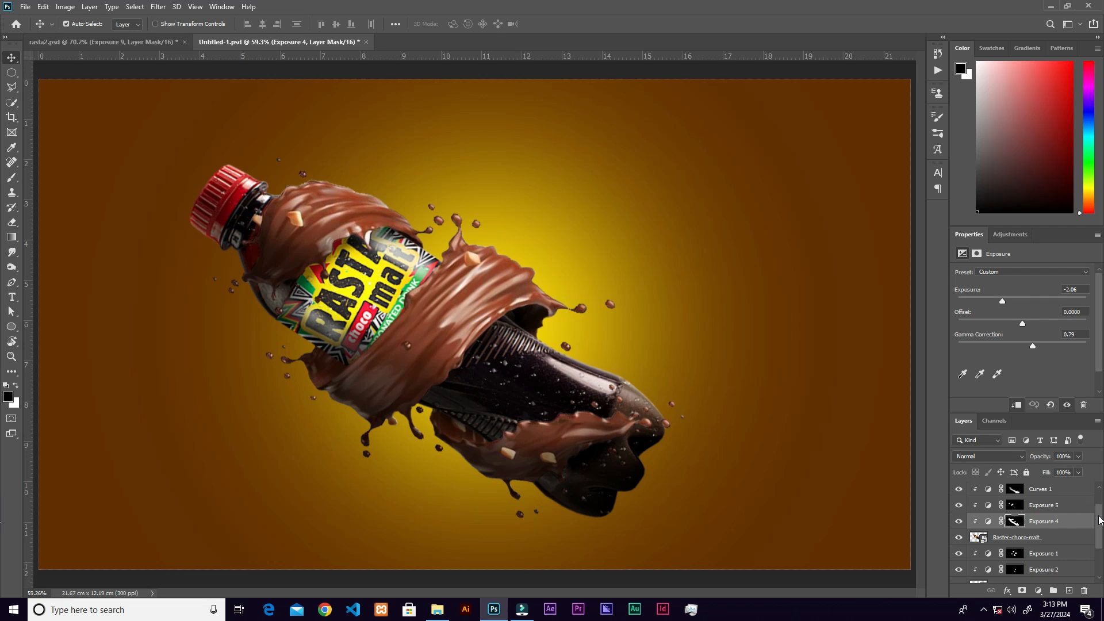
- Place the chocolate piece 6.png from File Explorer above Exposure 3, about 2.3 by 1.7 cm, over the upper wrap near the cap
{"action": "left_click_drag", "start_coordinate": [1099, 520], "coordinate": [1101, 498]}
{"action": "left_click", "coordinate": [1065, 492]}
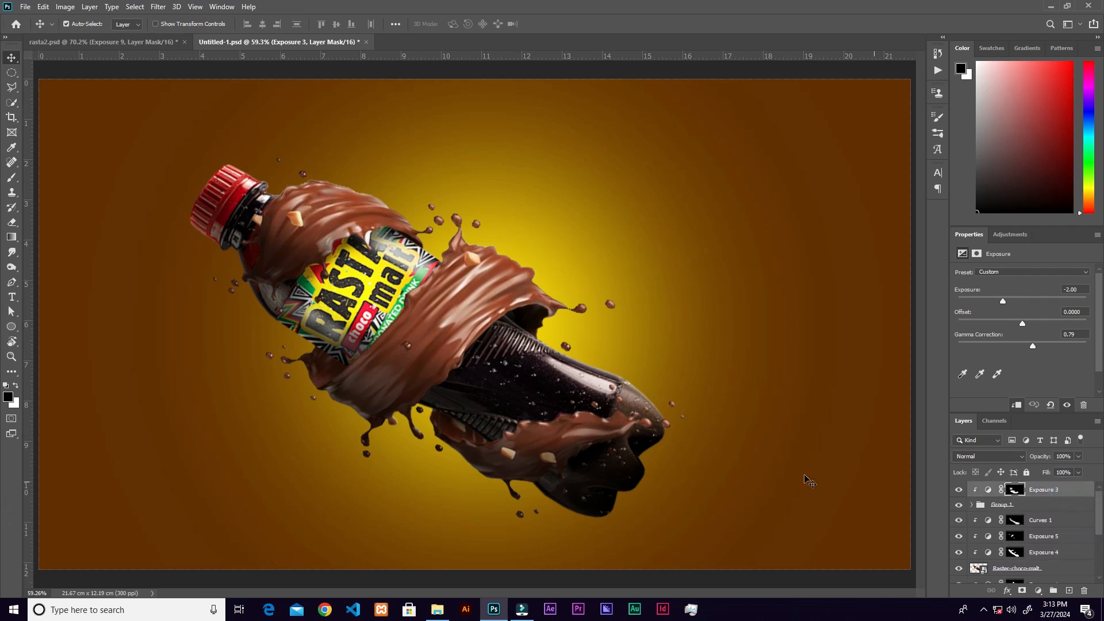
{"action": "left_click", "coordinate": [437, 609]}
{"action": "left_click_drag", "start_coordinate": [489, 150], "coordinate": [478, 463]}
{"action": "left_click_drag", "start_coordinate": [462, 340], "coordinate": [333, 188]}
{"action": "mouse_move", "coordinate": [410, 119]}
{"action": "left_mouse_down"}
{"action": "mouse_move", "coordinate": [419, 111]}
{"action": "mouse_move", "coordinate": [406, 115]}
{"action": "left_mouse_up"}
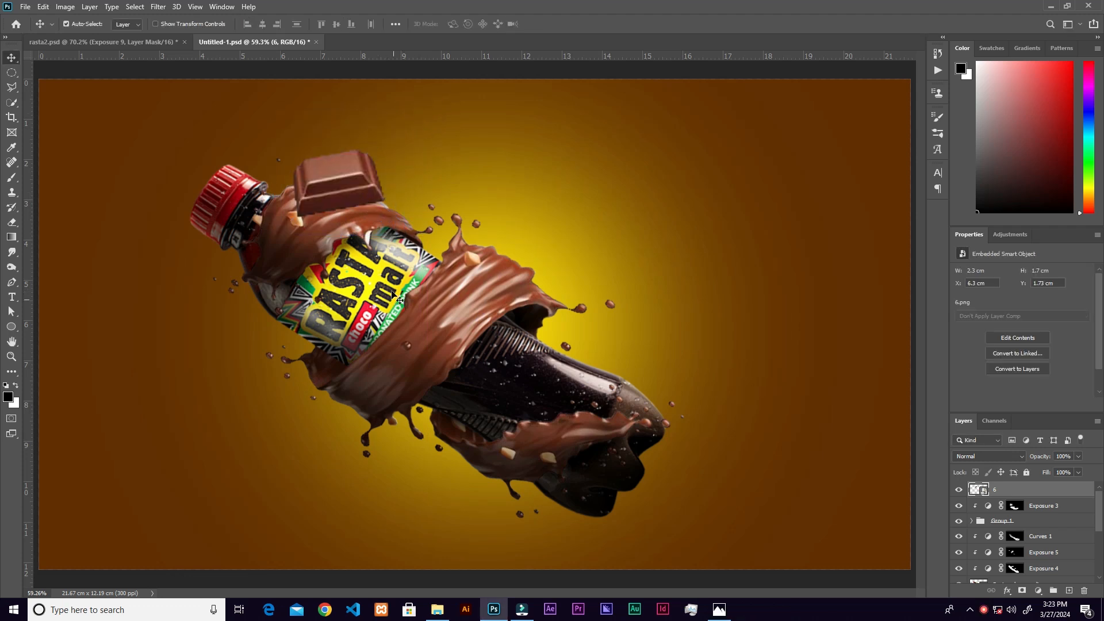
- Select the Exposure 3 mask and softly paint white with a 45 px brush at 13% flow along the upper chocolate piece's lower edge
{"action": "left_click", "coordinate": [343, 228]}
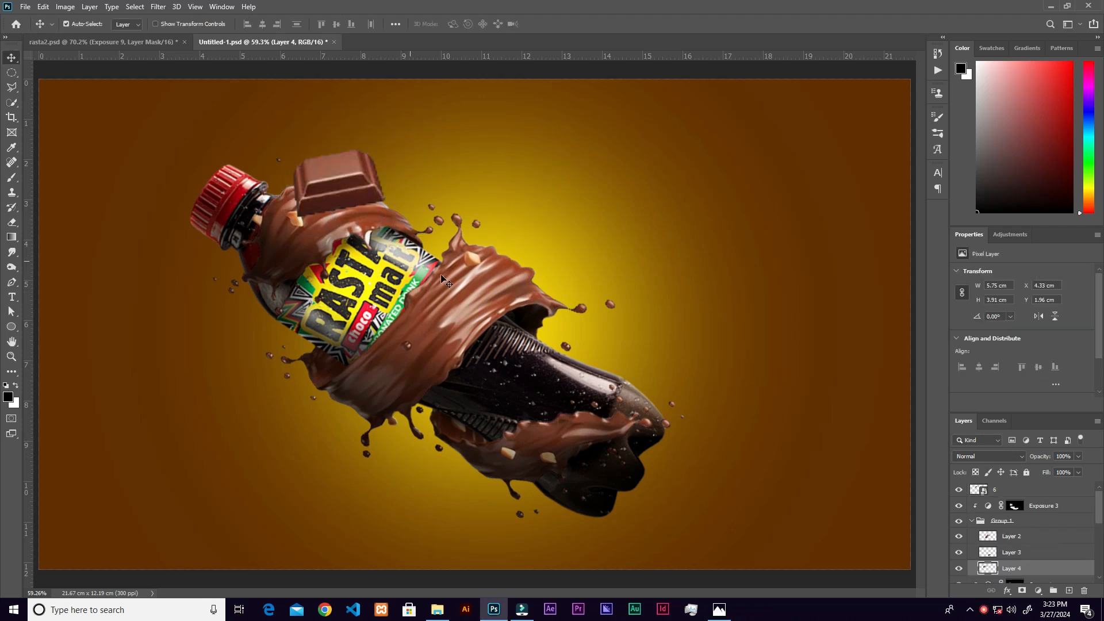
{"action": "left_click", "coordinate": [971, 522]}
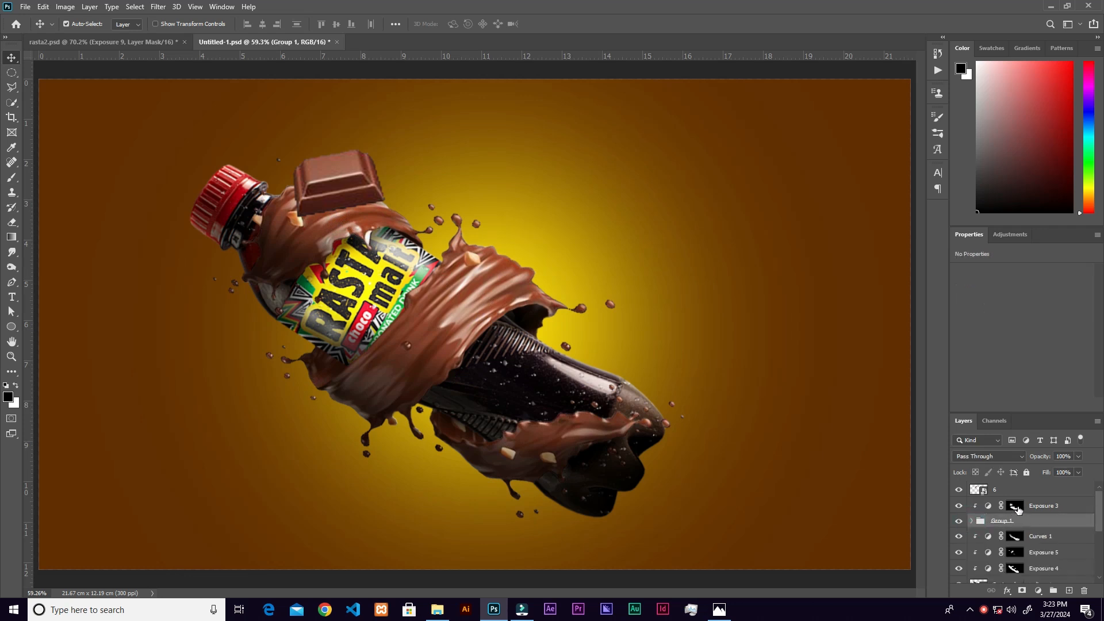
{"action": "left_click", "coordinate": [1014, 507]}
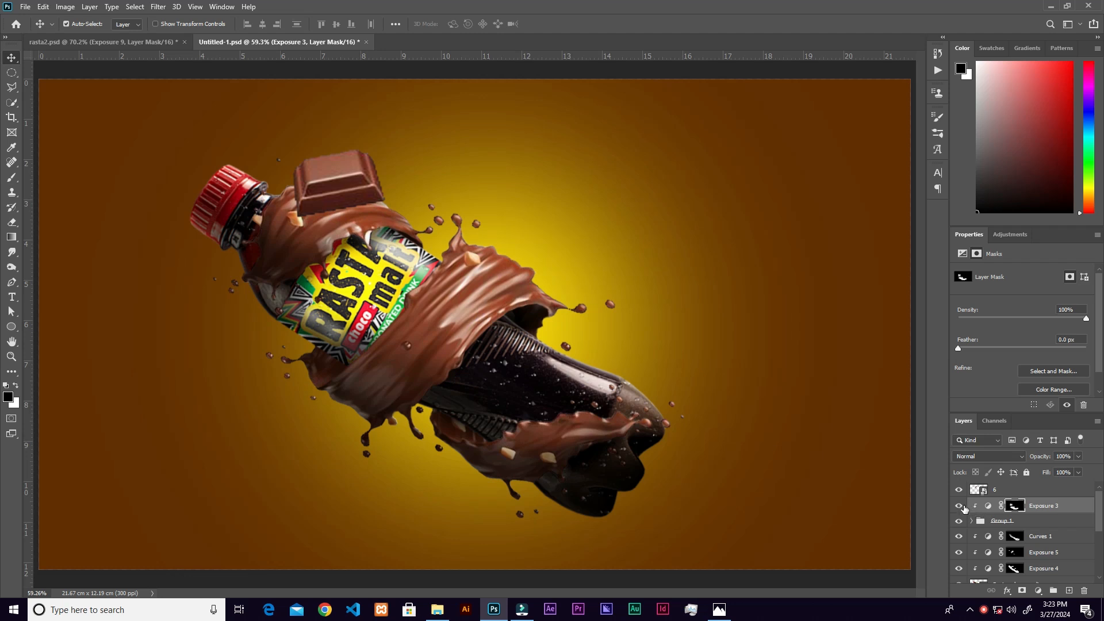
{"action": "left_click", "coordinate": [962, 508]}
{"action": "left_click", "coordinate": [962, 508]}
{"action": "key", "text": "ctrl+1"}
{"action": "left_click_drag", "start_coordinate": [336, 318], "coordinate": [693, 479]}
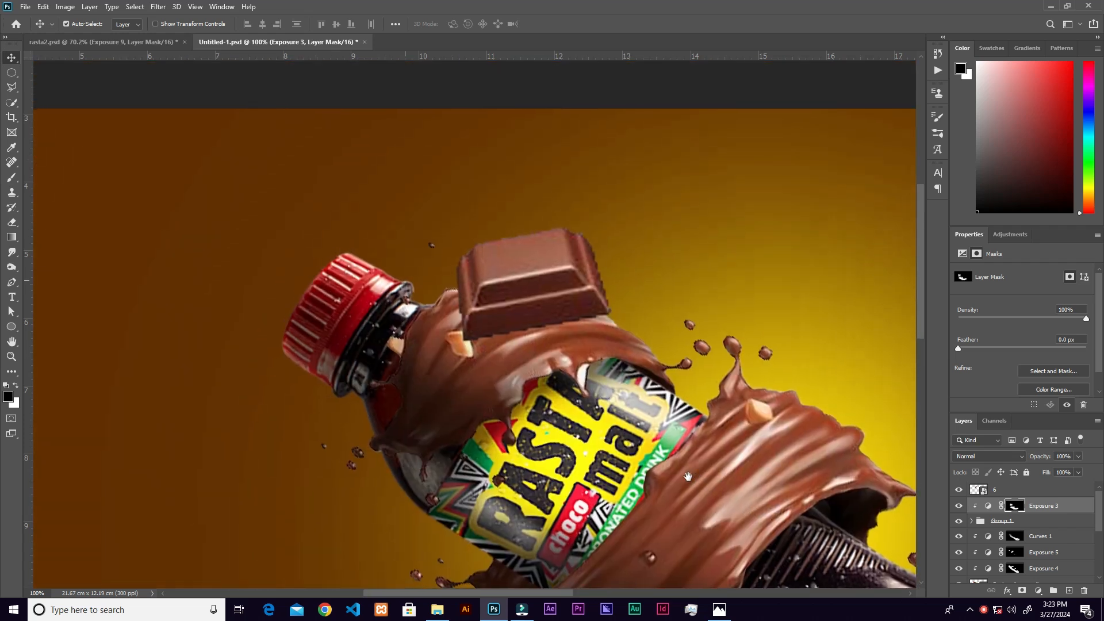
{"action": "key", "text": "b"}
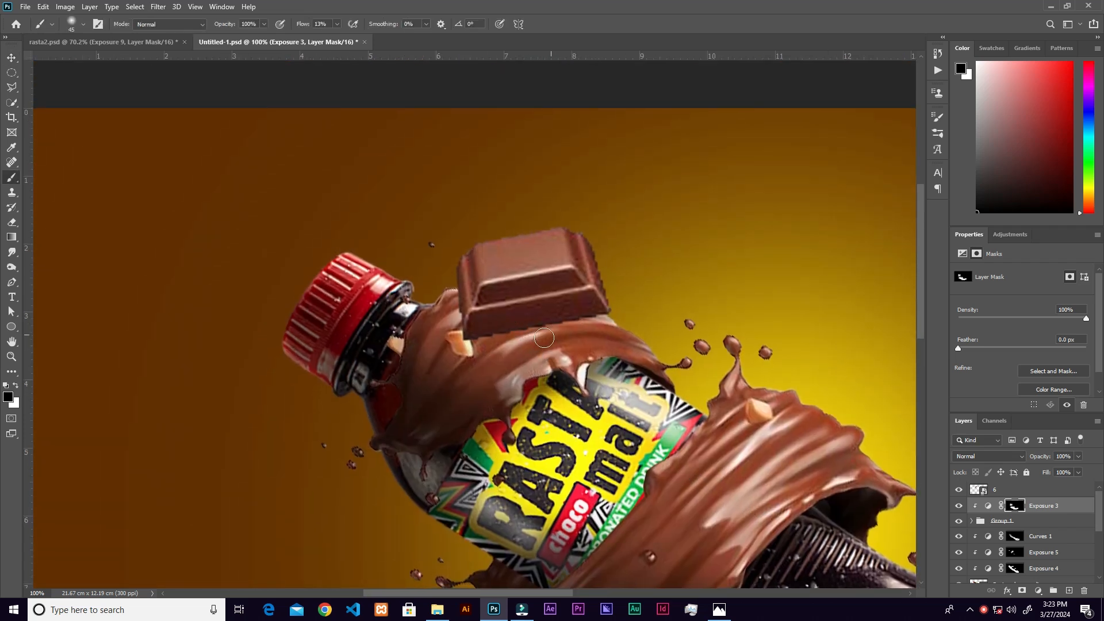
{"action": "key", "text": "x"}
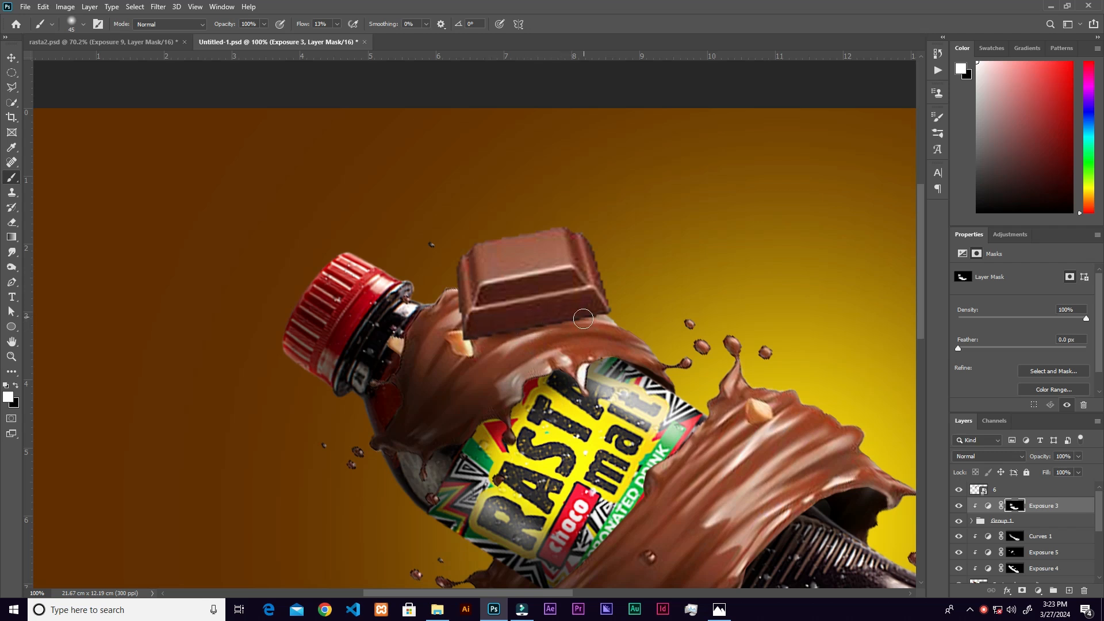
{"action": "left_click_drag", "start_coordinate": [460, 296], "coordinate": [465, 321]}
{"action": "left_click_drag", "start_coordinate": [540, 321], "coordinate": [530, 326]}
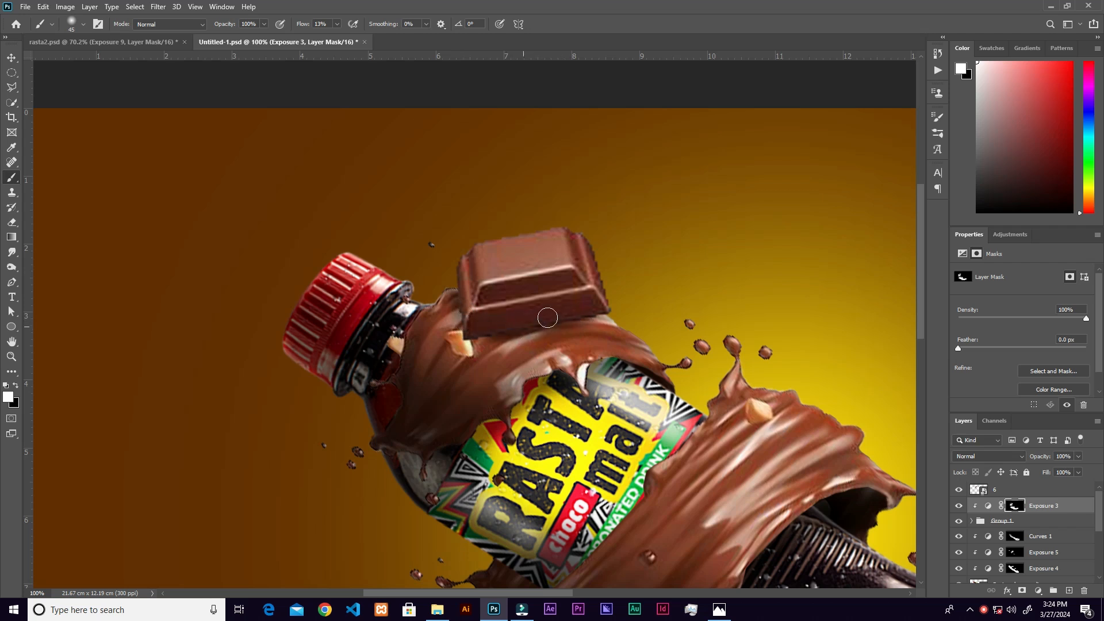
{"action": "key", "text": "ctrl+minus"}
- Add a Curves adjustment clipped to the upper chocolate piece and pull the middle of the RGB curve down to darken it
{"action": "key", "text": "v"}
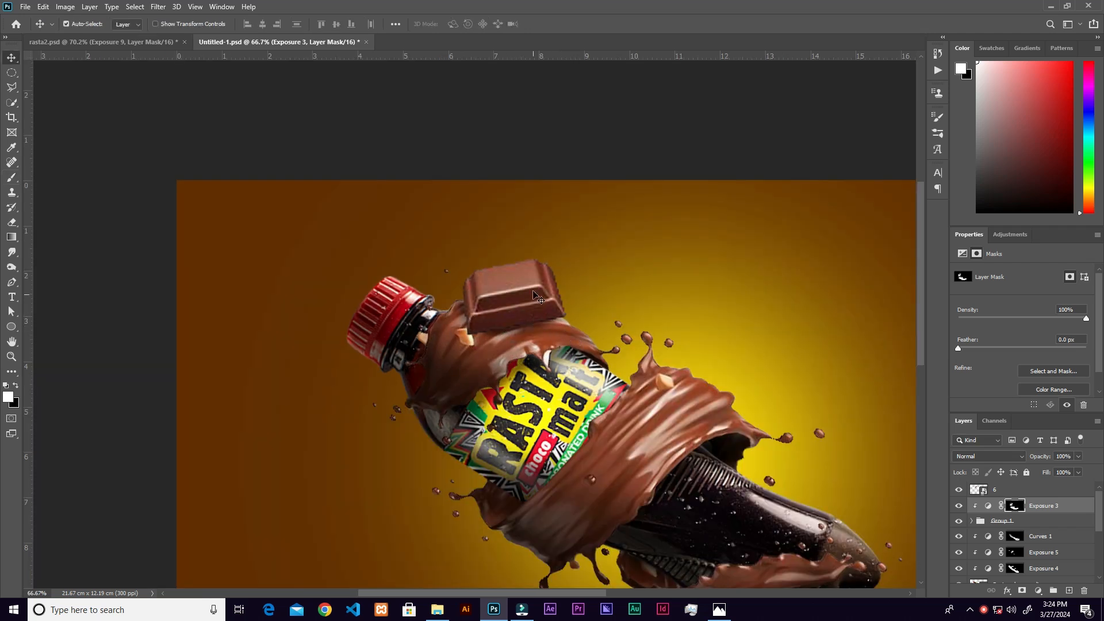
{"action": "left_click", "coordinate": [528, 284]}
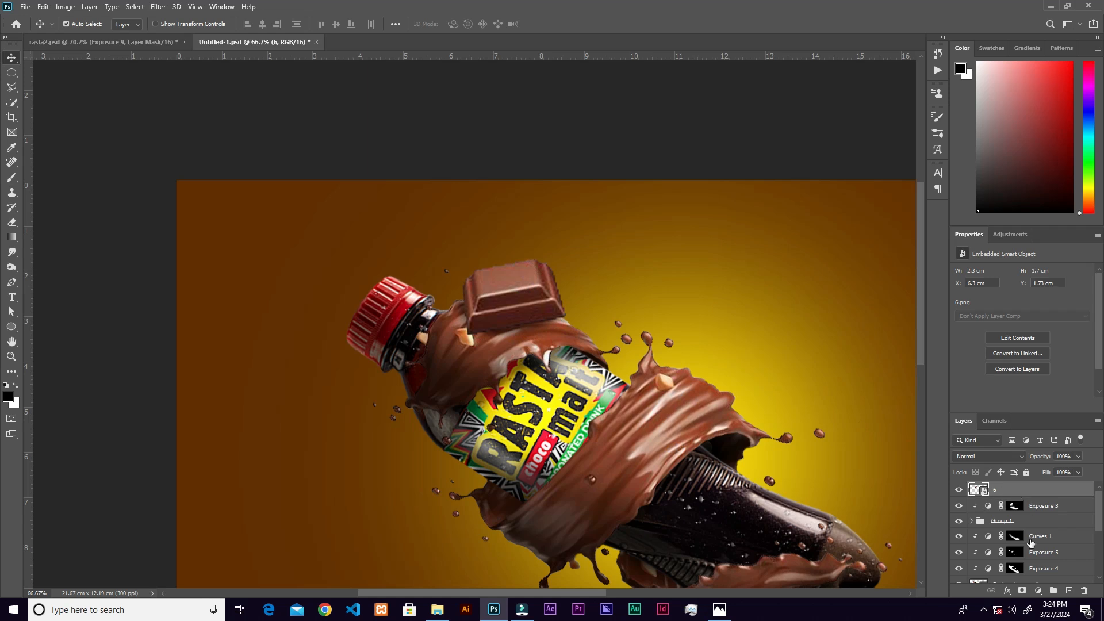
{"action": "left_click", "coordinate": [1038, 590]}
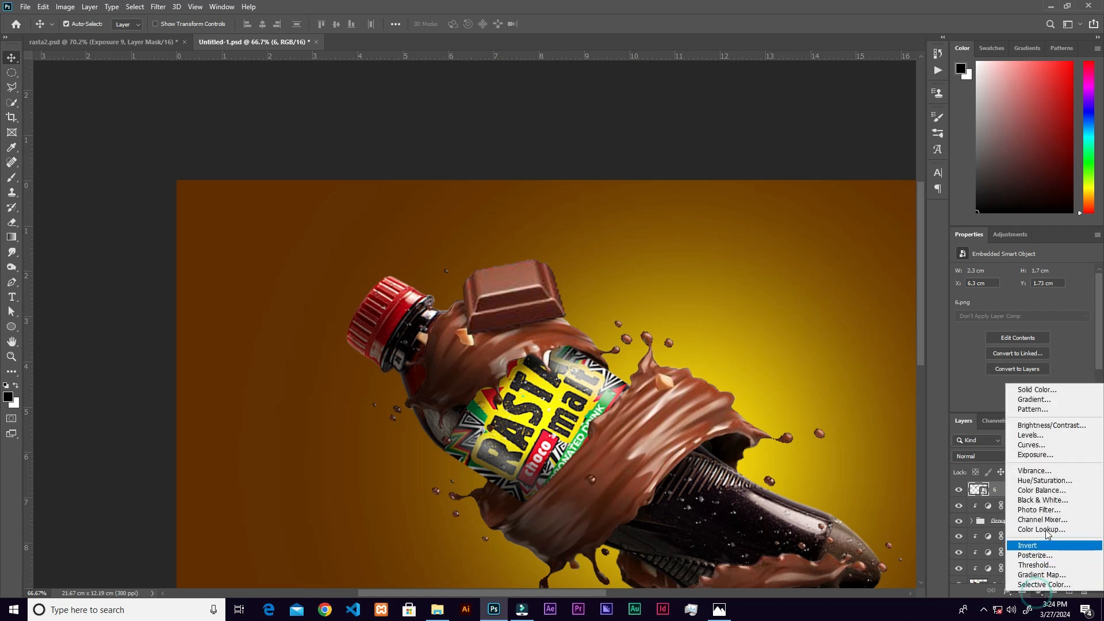
{"action": "left_click", "coordinate": [1032, 447]}
{"action": "left_click", "coordinate": [1016, 405]}
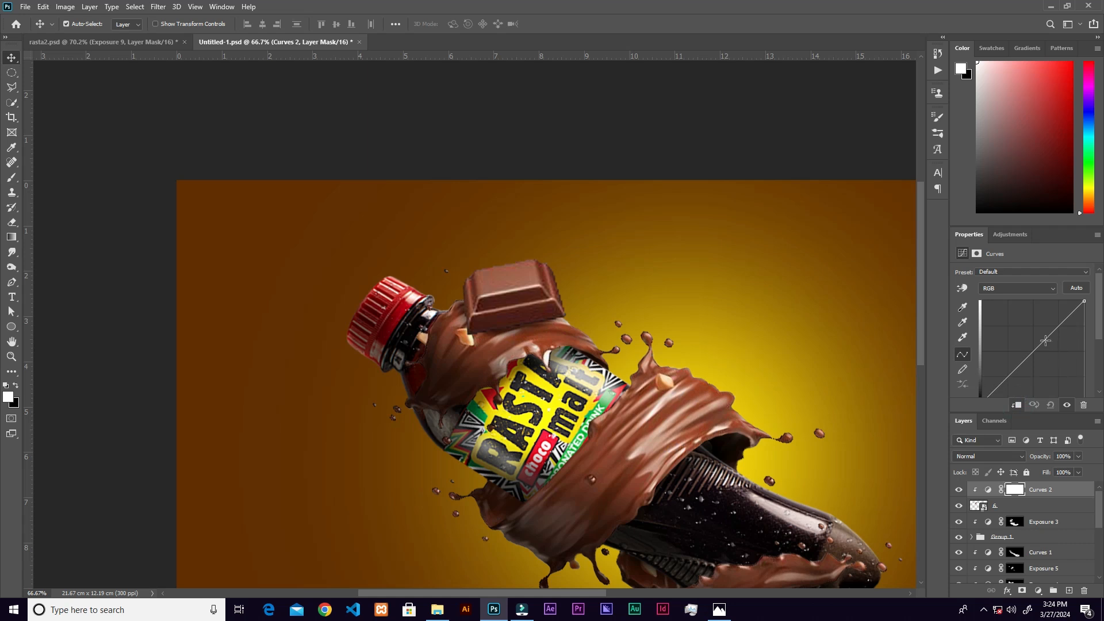
{"action": "left_click_drag", "start_coordinate": [1040, 345], "coordinate": [1045, 356]}
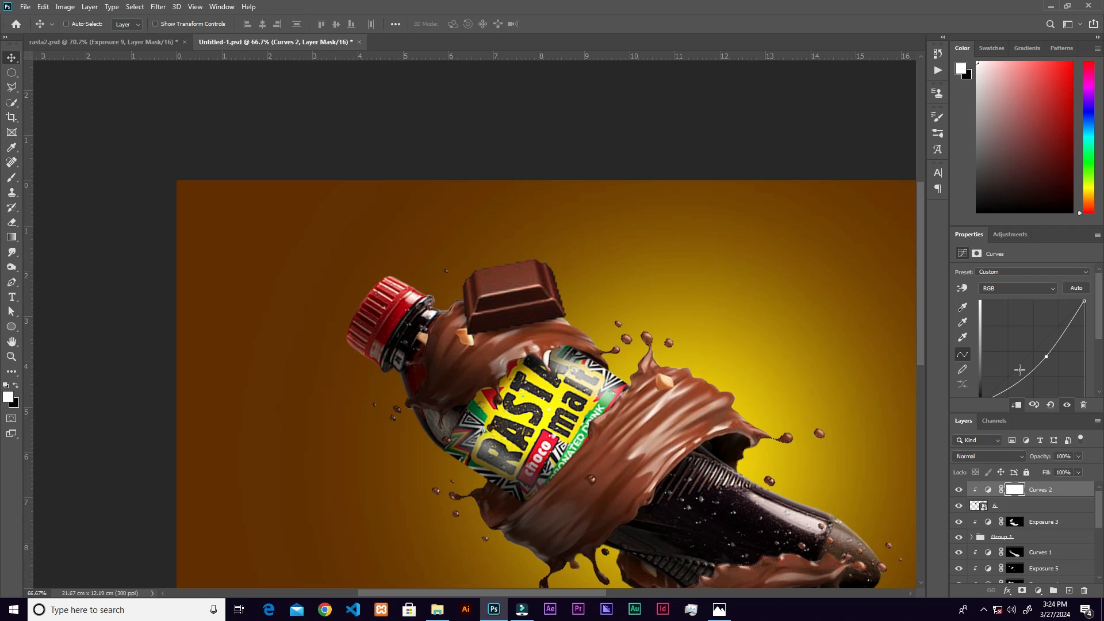
- Invert the Curves 2 mask and paint white with an 80 px brush over the upper chocolate piece's left side and lower face
{"action": "key", "text": "ctrl+plus"}
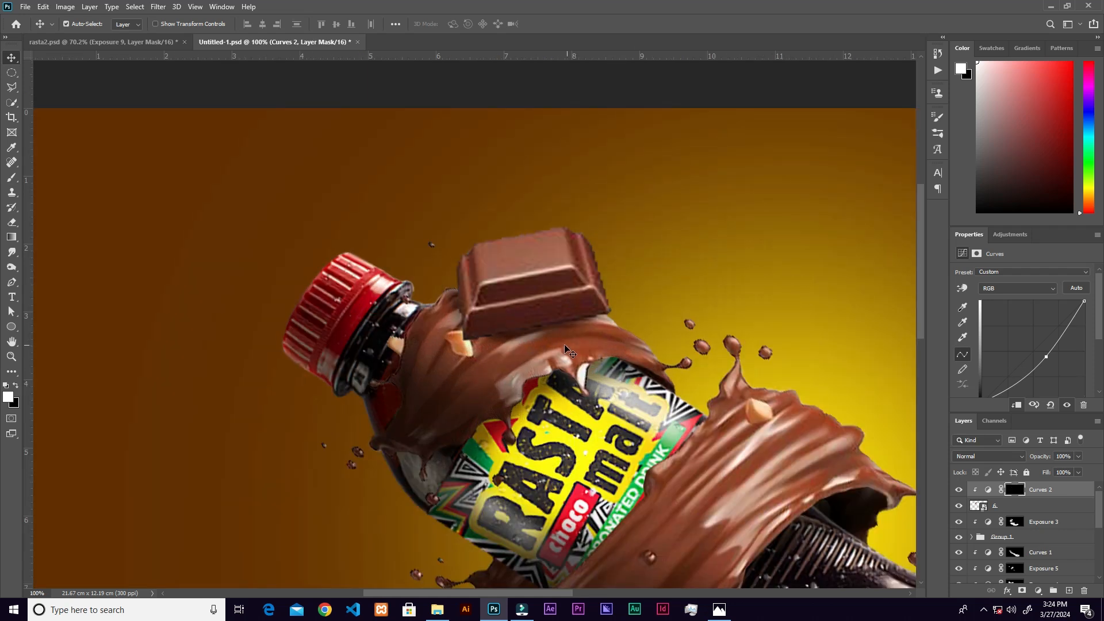
{"action": "key", "text": "b"}
{"action": "key", "text": "bracketright"}
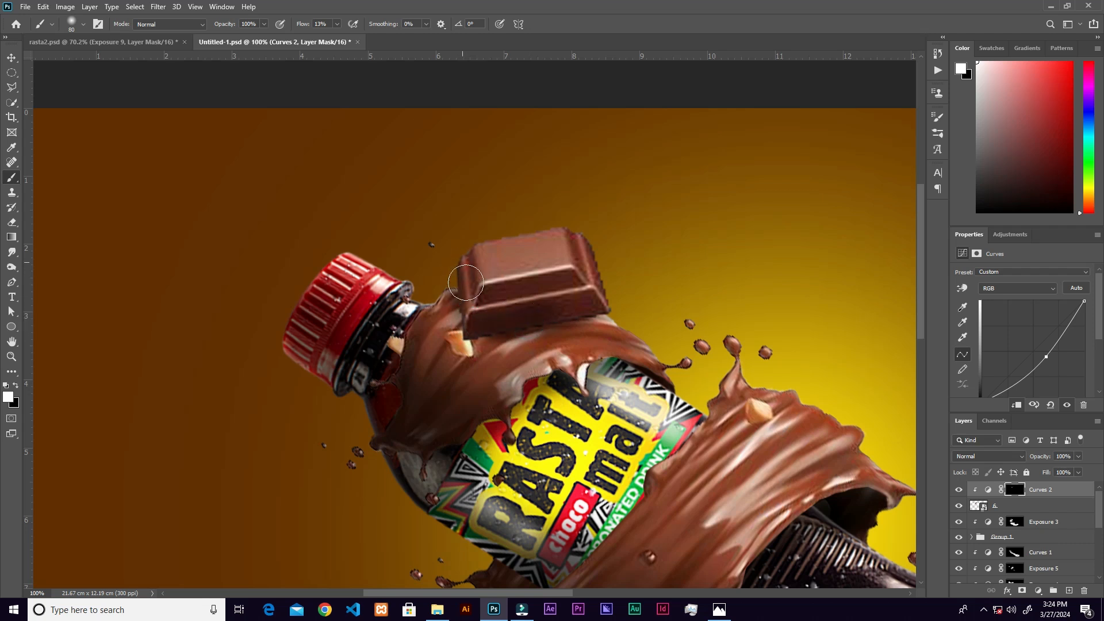
{"action": "mouse_move", "coordinate": [526, 315]}
{"action": "left_mouse_down"}
{"action": "mouse_move", "coordinate": [489, 268]}
{"action": "mouse_move", "coordinate": [503, 285]}
{"action": "mouse_move", "coordinate": [481, 287]}
{"action": "mouse_move", "coordinate": [491, 302]}
{"action": "mouse_move", "coordinate": [566, 314]}
{"action": "mouse_move", "coordinate": [550, 316]}
{"action": "mouse_move", "coordinate": [571, 305]}
{"action": "left_mouse_up"}
{"action": "scroll", "coordinate": [546, 313], "scroll_direction": "down", "scroll_amount": 3}
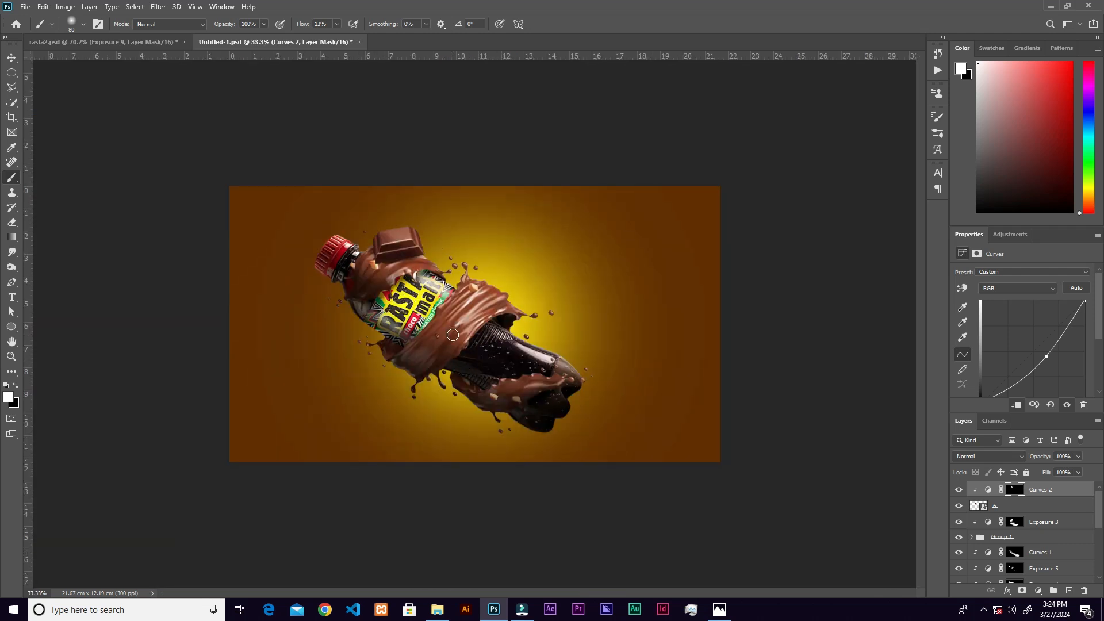
{"action": "scroll", "coordinate": [431, 303], "scroll_direction": "up", "scroll_amount": 3}
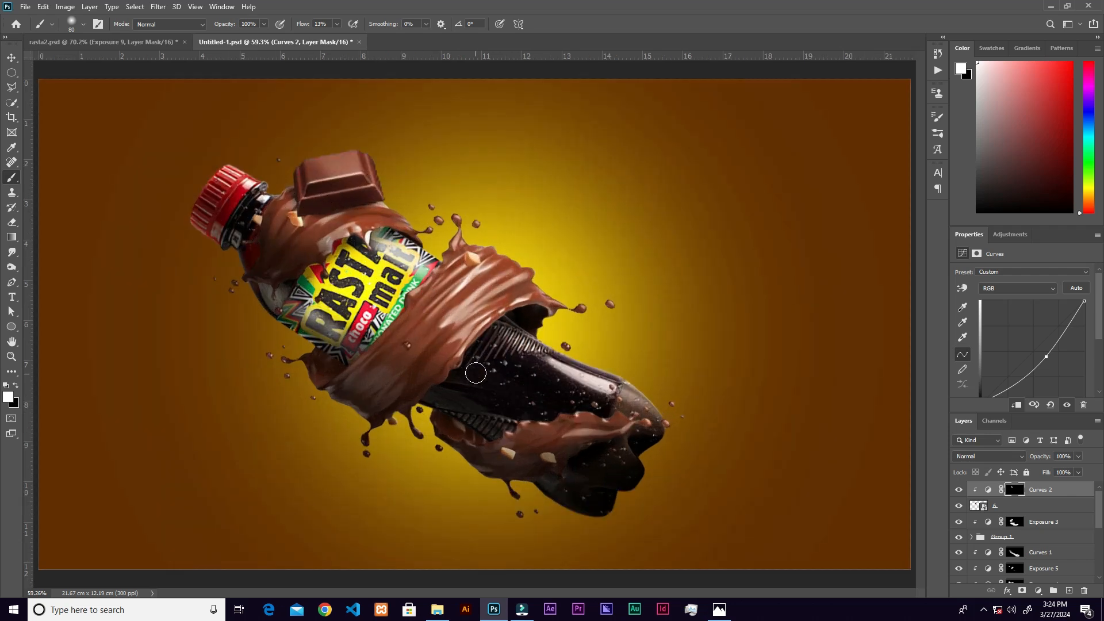
- Place the chocolate piece 3.png from File Explorer over the middle wrap beside the label, scaled to 50.50%
{"action": "key", "text": "v"}
{"action": "left_click", "coordinate": [438, 610]}
{"action": "left_click_drag", "start_coordinate": [359, 135], "coordinate": [466, 375]}
{"action": "left_click_drag", "start_coordinate": [468, 312], "coordinate": [414, 287]}
{"action": "left_click_drag", "start_coordinate": [495, 198], "coordinate": [494, 198]}
{"action": "left_click_drag", "start_coordinate": [443, 246], "coordinate": [425, 270]}
{"action": "left_click_drag", "start_coordinate": [402, 326], "coordinate": [433, 304]}
{"action": "left_click_drag", "start_coordinate": [433, 305], "coordinate": [445, 318]}
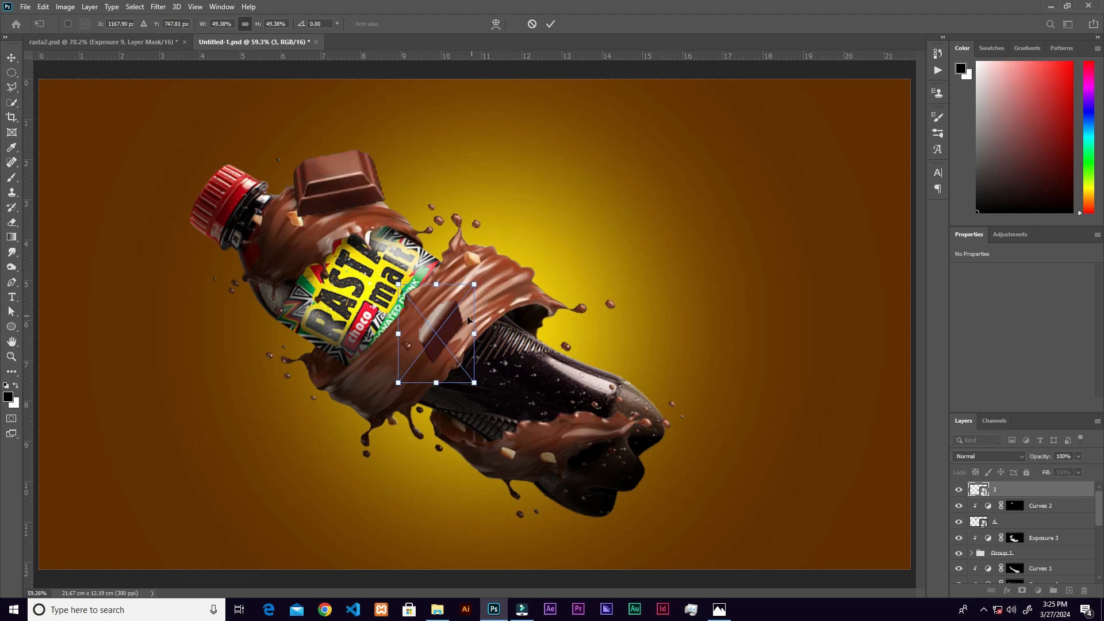
{"action": "left_click_drag", "start_coordinate": [475, 282], "coordinate": [473, 280]}
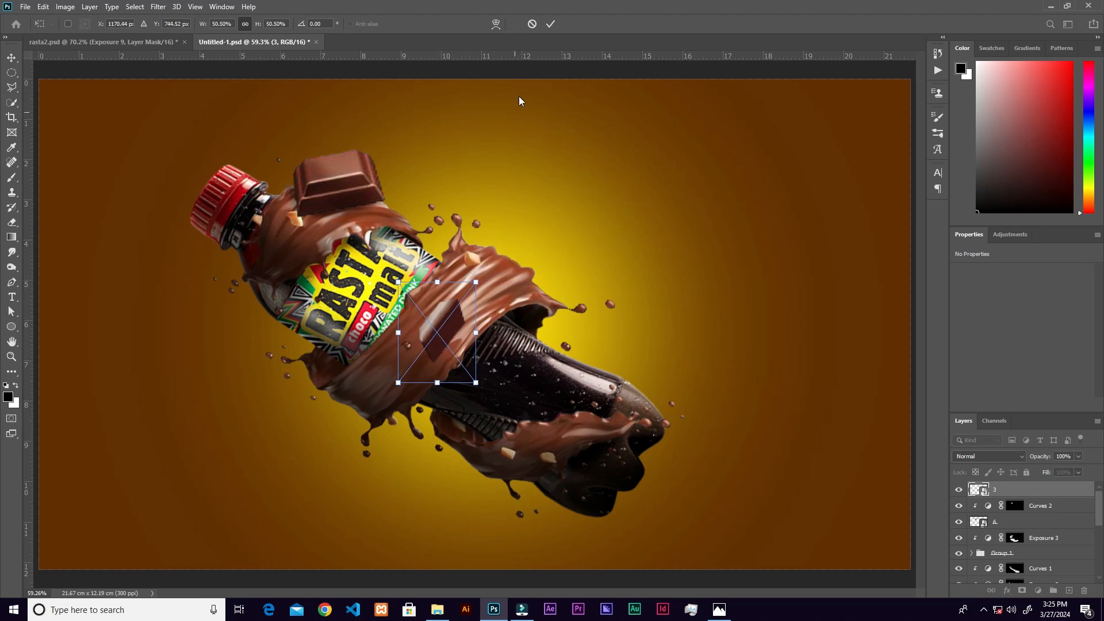
{"action": "left_click", "coordinate": [550, 26]}
{"action": "scroll", "coordinate": [470, 365], "scroll_direction": "up", "scroll_amount": 1}
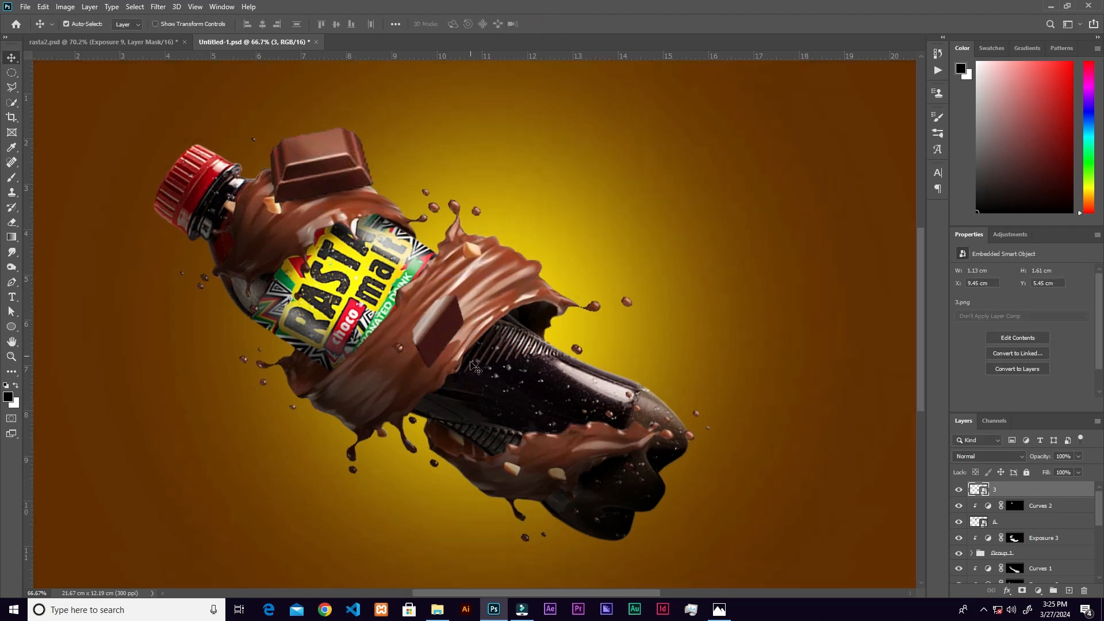
- Add a layer mask to the 3.png piece and blend its lower-right edge into the wrap with soft black and white brushing at 13% flow
{"action": "left_click", "coordinate": [1021, 590]}
{"action": "key", "text": "b"}
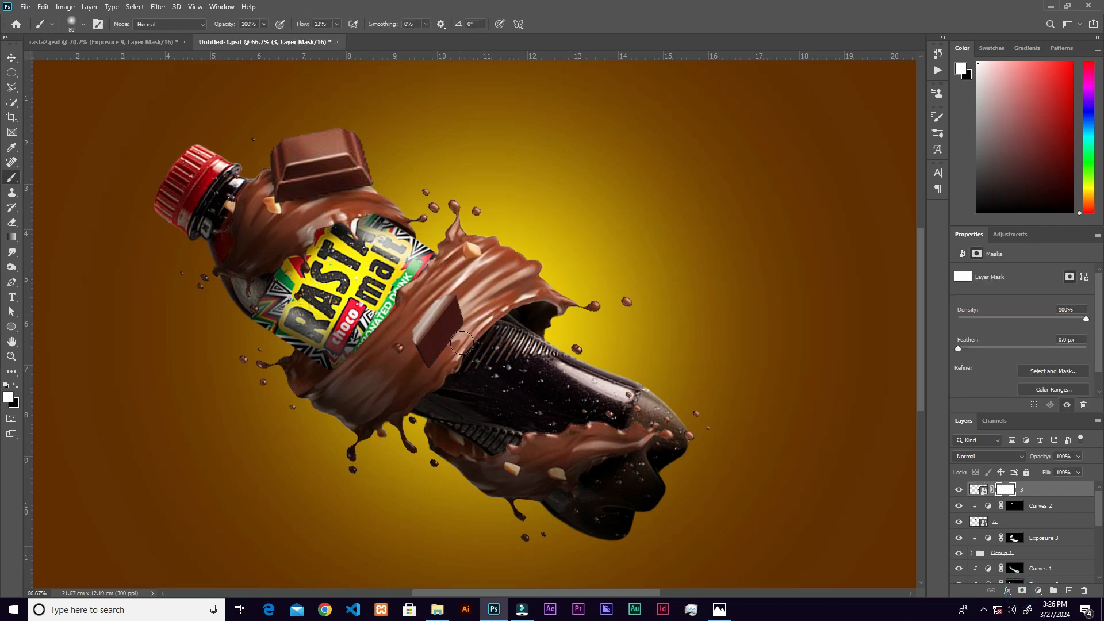
{"action": "key", "text": "x"}
{"action": "left_click_drag", "start_coordinate": [449, 354], "coordinate": [473, 325]}
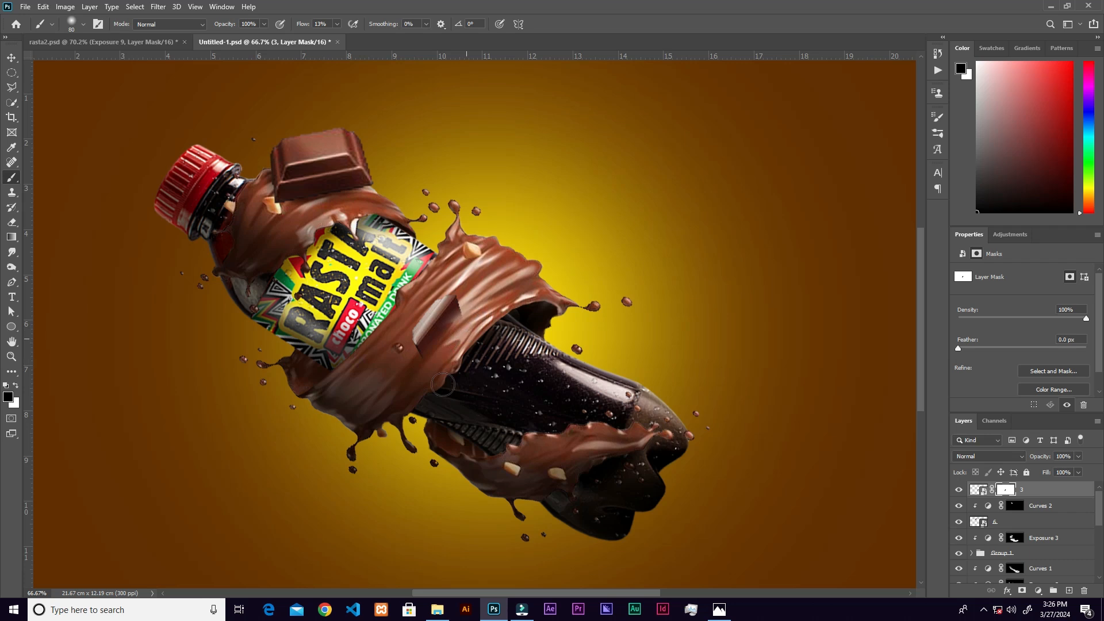
{"action": "key", "text": "x"}
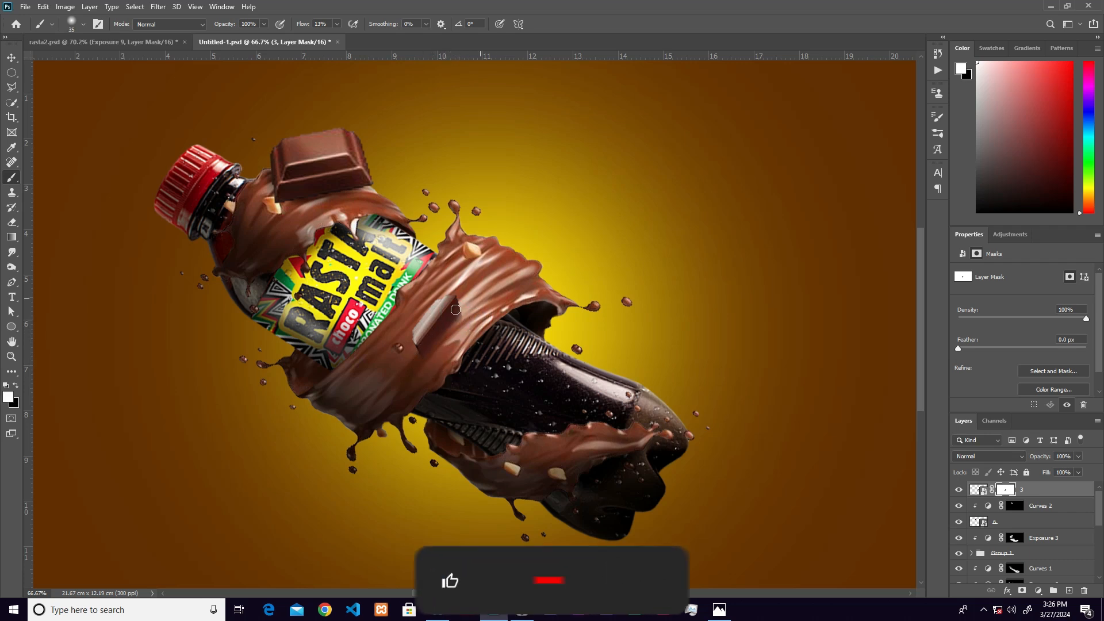
{"action": "key", "text": "v"}
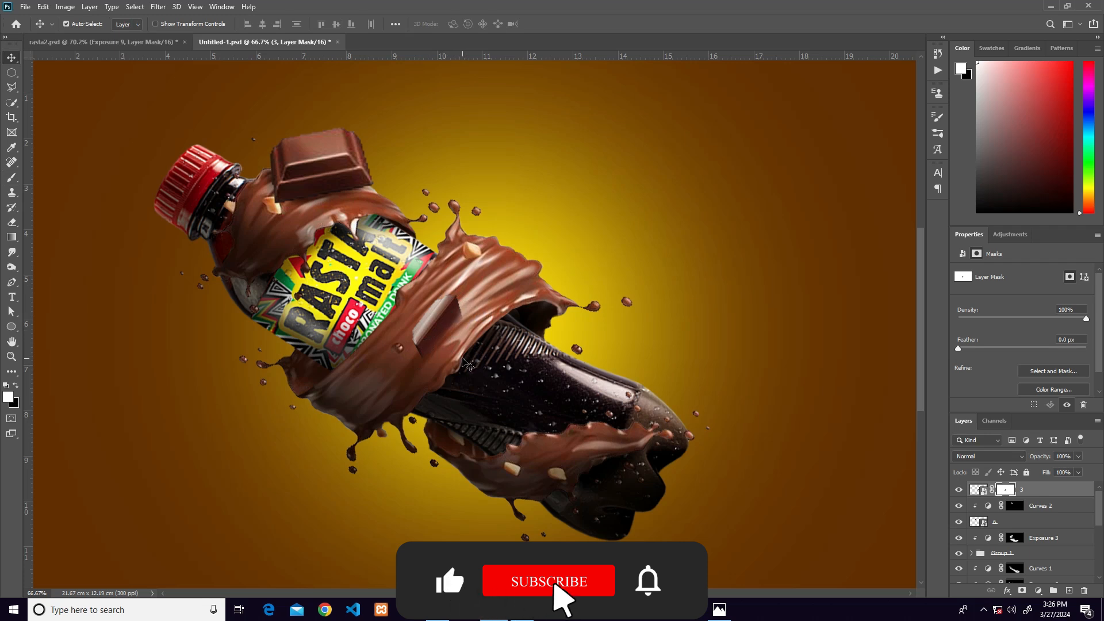
- Add an Exposure adjustment clipped to the 3.png piece, set its exposure to -1.58 and invert its mask
{"action": "left_click", "coordinate": [1038, 591]}
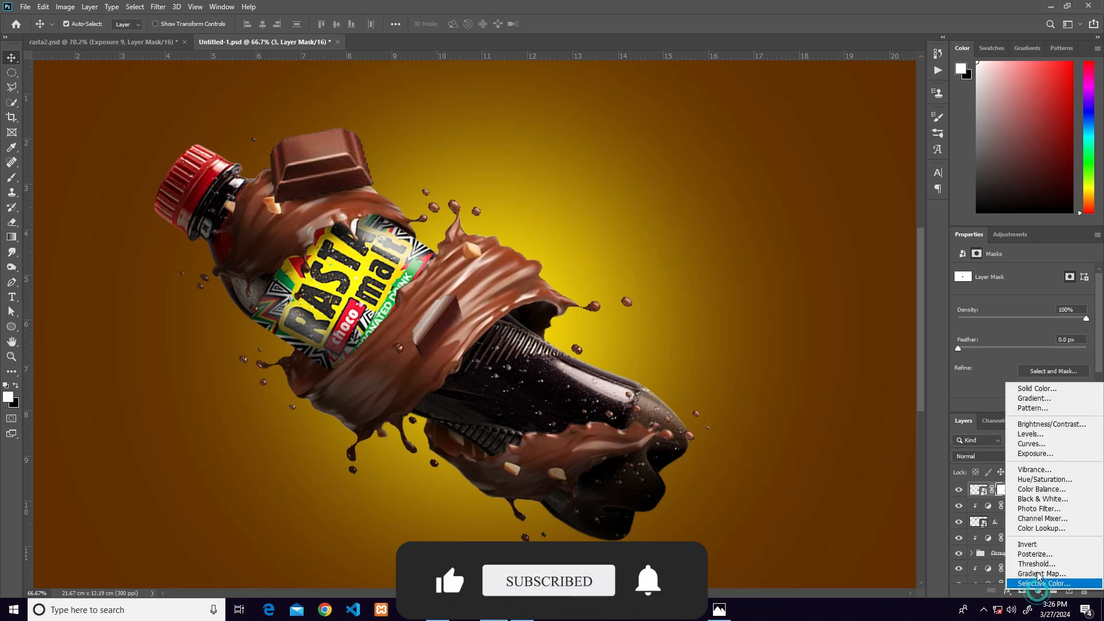
{"action": "left_click", "coordinate": [1036, 454]}
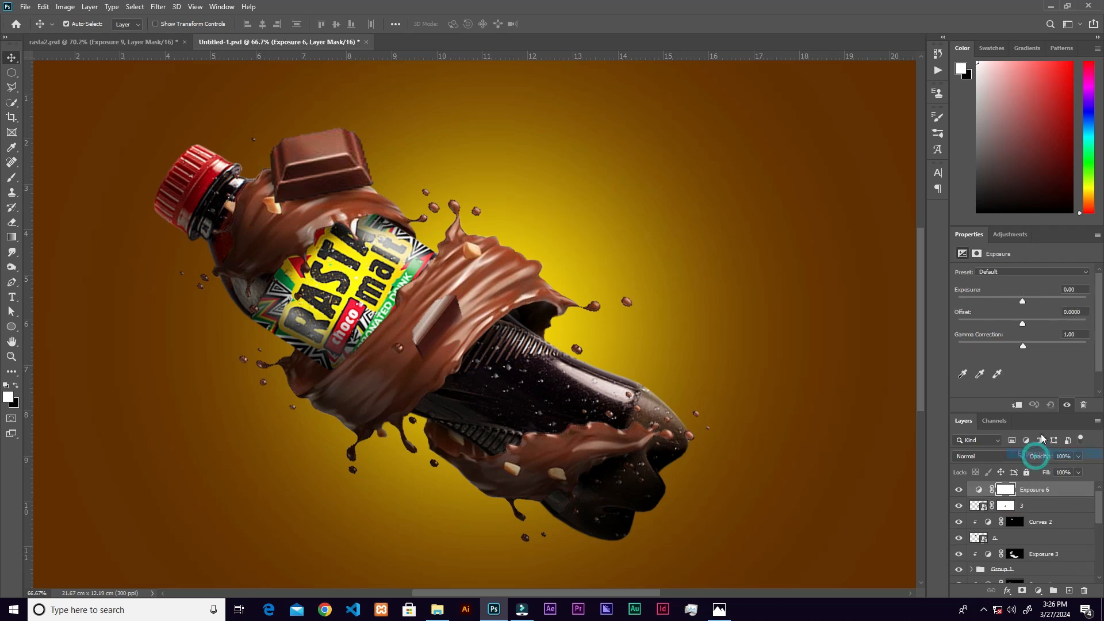
{"action": "left_click", "coordinate": [1016, 404]}
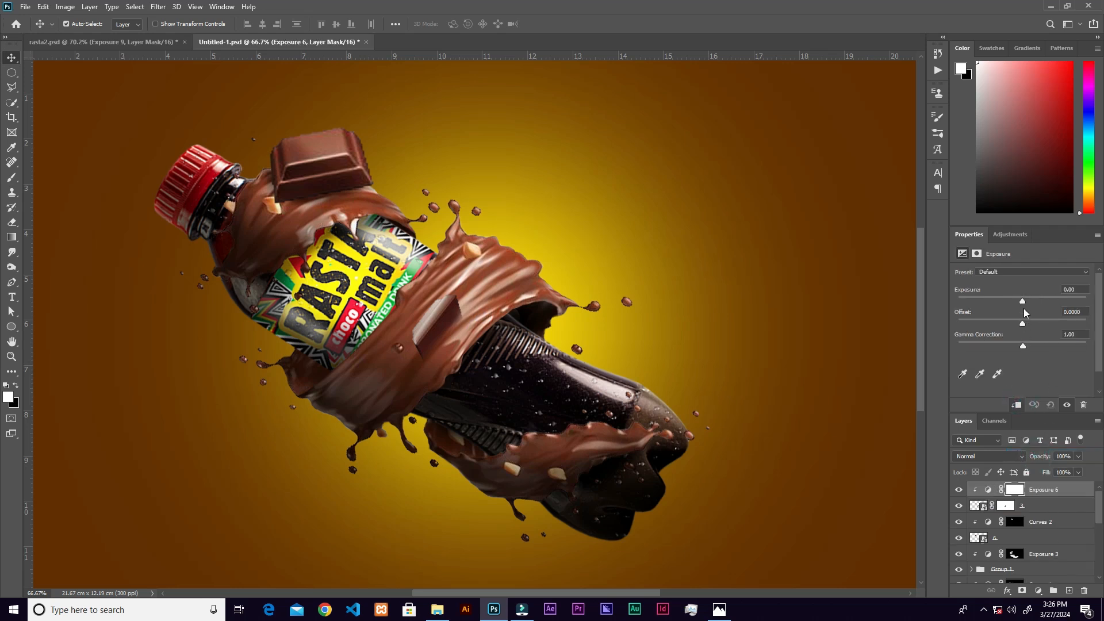
{"action": "left_click_drag", "start_coordinate": [1023, 304], "coordinate": [1007, 305]}
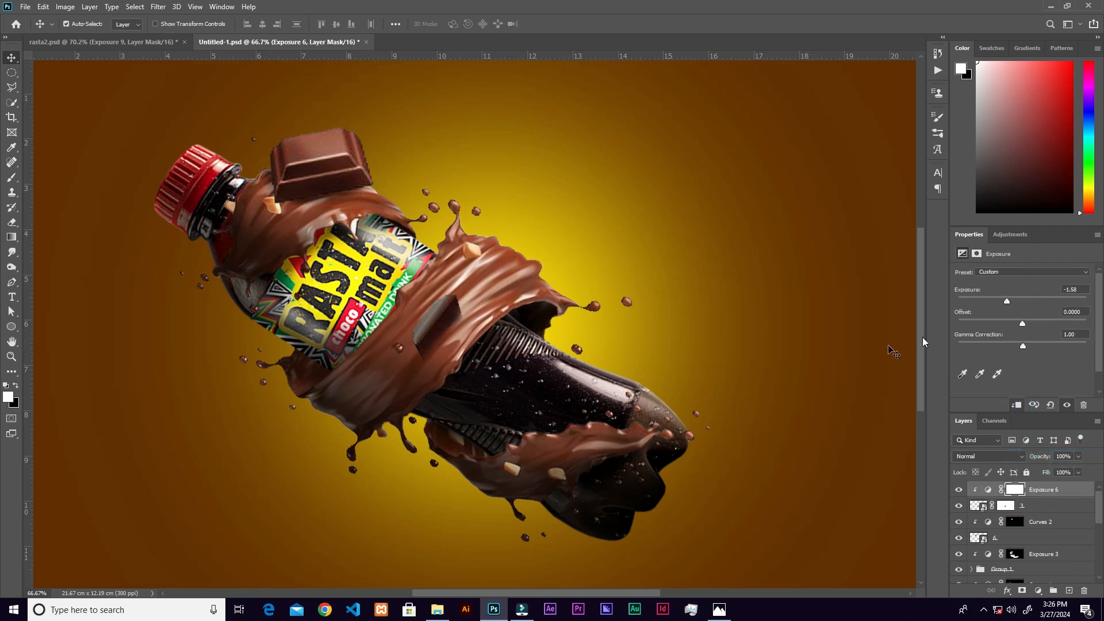
{"action": "key", "text": "ctrl+i"}
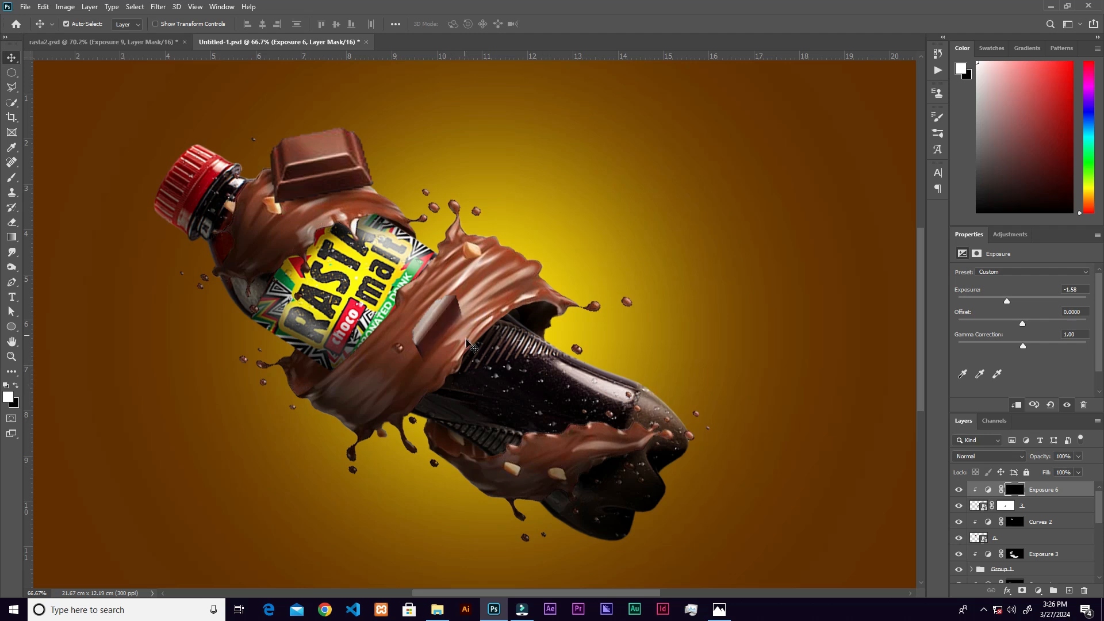
- Paint white on the Exposure 6 mask with a 70 px brush to darken the 3.png piece
{"action": "key", "text": "b"}
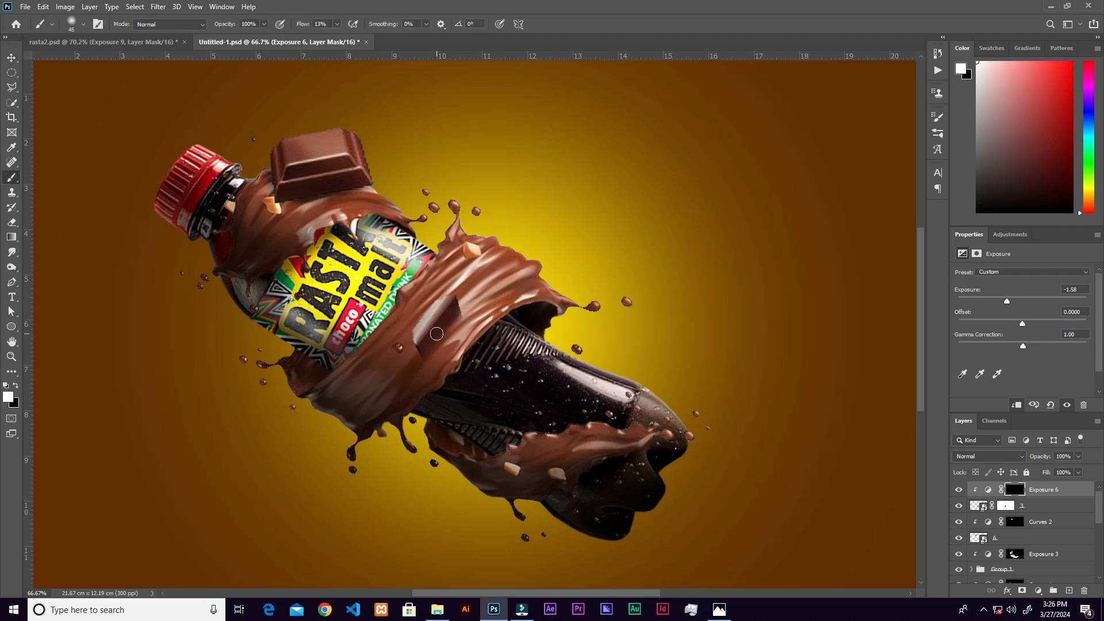
{"action": "key", "text": "ctrl+plus"}
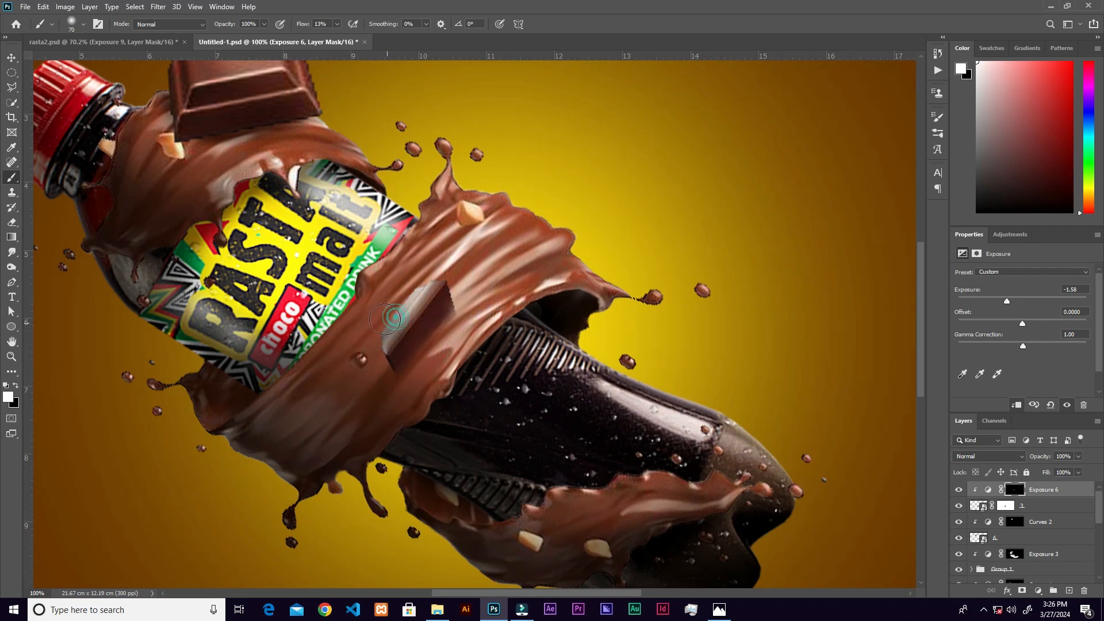
{"action": "key", "text": "ctrl+minus"}
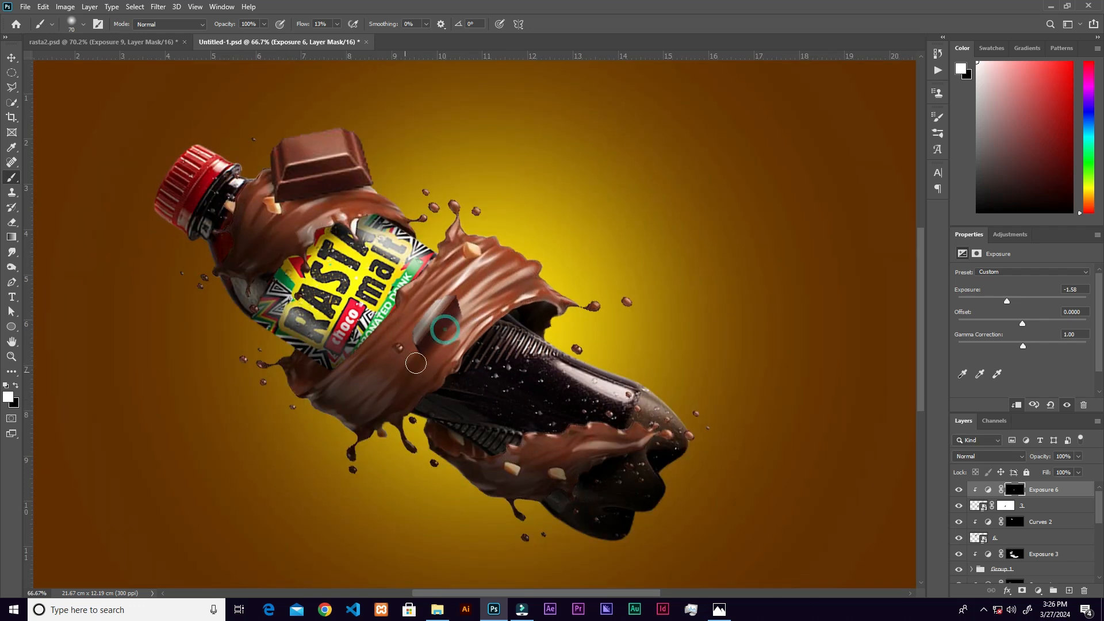
{"action": "key", "text": "v"}
- Select the Exposure 3 mask and paint white with the 70 px brush on the wrap below the 3.png piece to shade it
{"action": "left_click", "coordinate": [867, 476]}
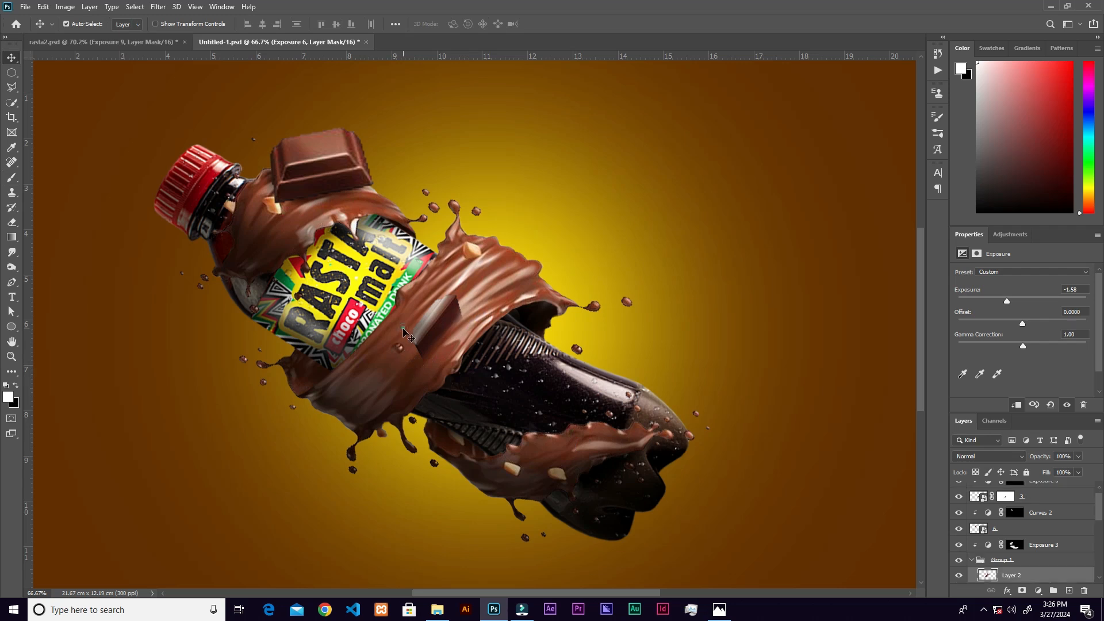
{"action": "left_click", "coordinate": [971, 560]}
{"action": "left_click", "coordinate": [1015, 546]}
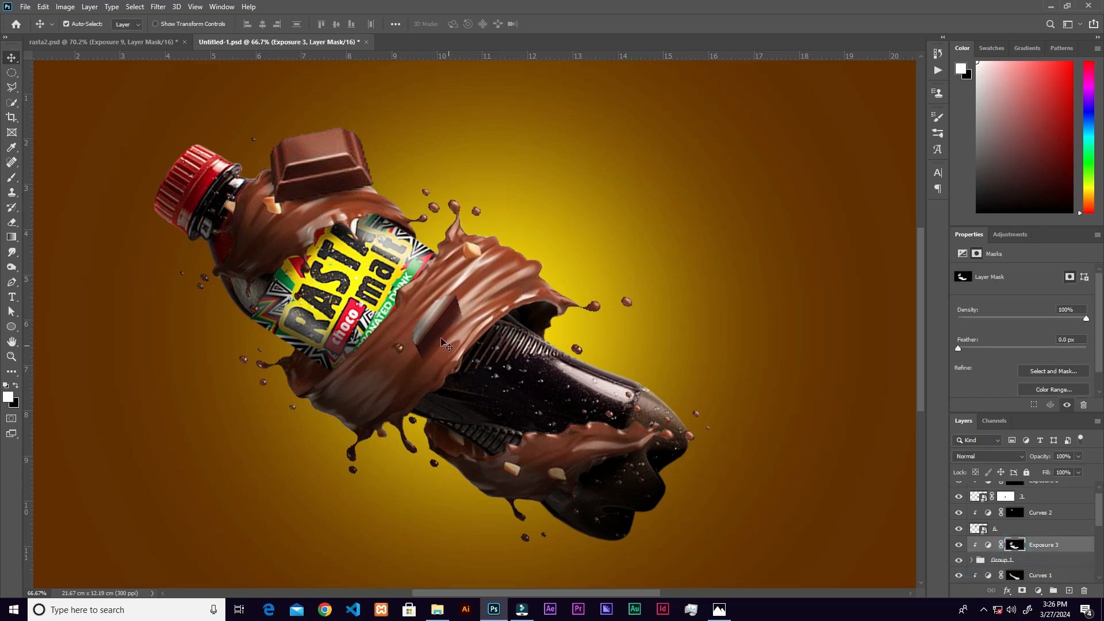
{"action": "key", "text": "b"}
{"action": "mouse_move", "coordinate": [397, 371]}
{"action": "left_mouse_down"}
{"action": "mouse_move", "coordinate": [426, 347]}
{"action": "mouse_move", "coordinate": [387, 391]}
{"action": "left_mouse_up"}
{"action": "mouse_move", "coordinate": [427, 351]}
{"action": "left_mouse_down"}
{"action": "mouse_move", "coordinate": [392, 384]}
{"action": "mouse_move", "coordinate": [403, 371]}
{"action": "mouse_move", "coordinate": [390, 404]}
{"action": "mouse_move", "coordinate": [402, 375]}
{"action": "left_mouse_up"}
{"action": "key", "text": "ctrl+minus"}
{"action": "key", "text": "ctrl+minus"}
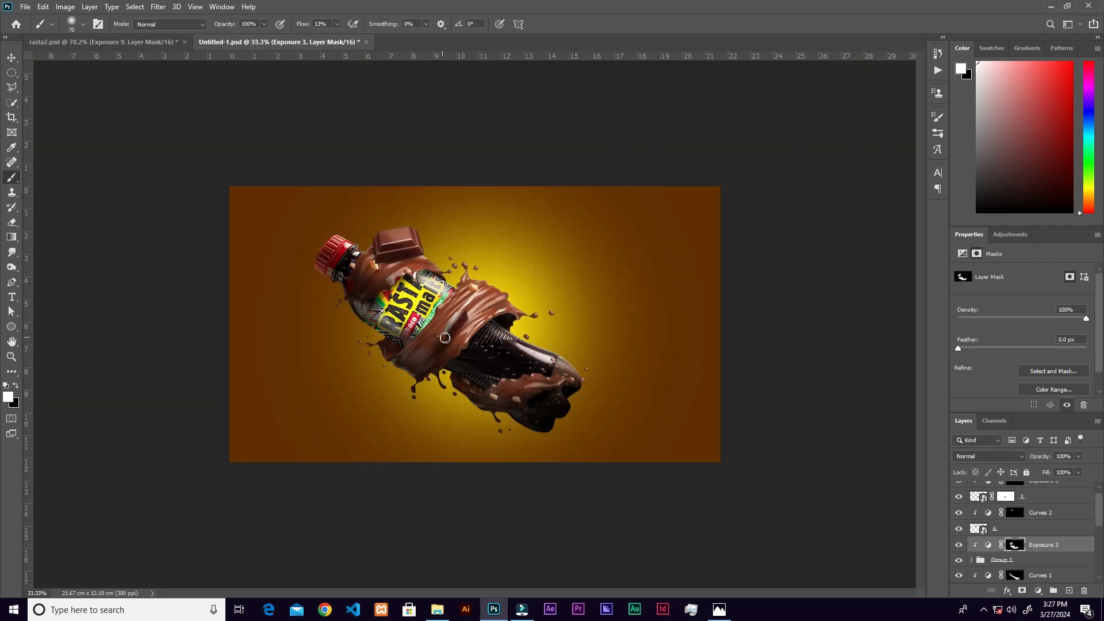
{"action": "key", "text": "ctrl+plus"}
{"action": "key", "text": "ctrl+plus"}
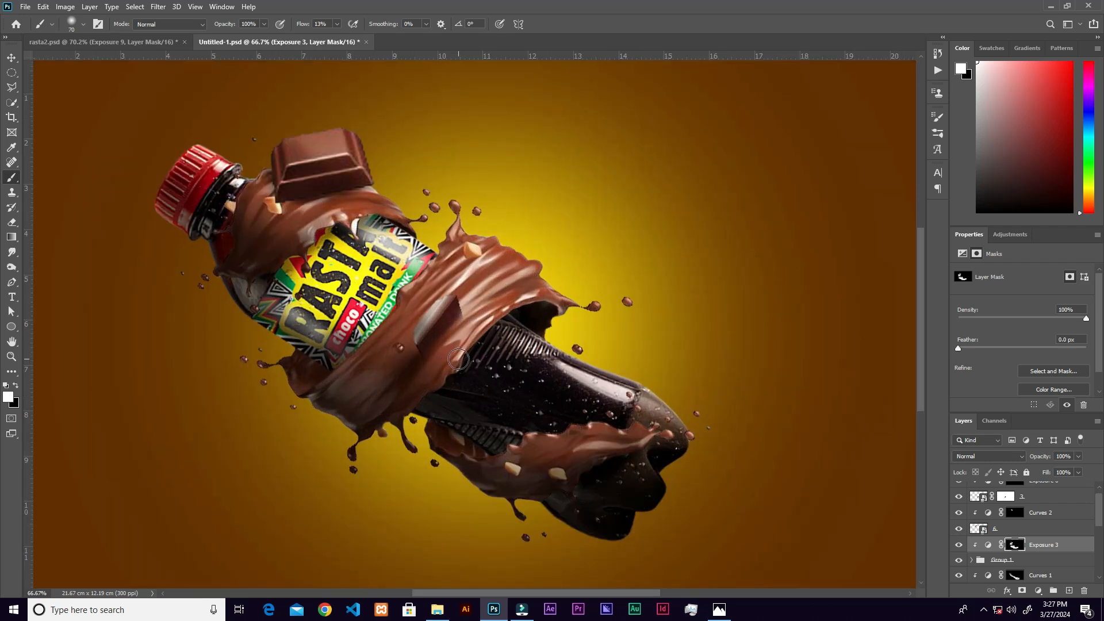
- Place 2.png as a small tilted chocolate piece, about 1.43 × 1.16 cm, below the bottle's chocolate wrap
{"action": "key", "text": "v"}
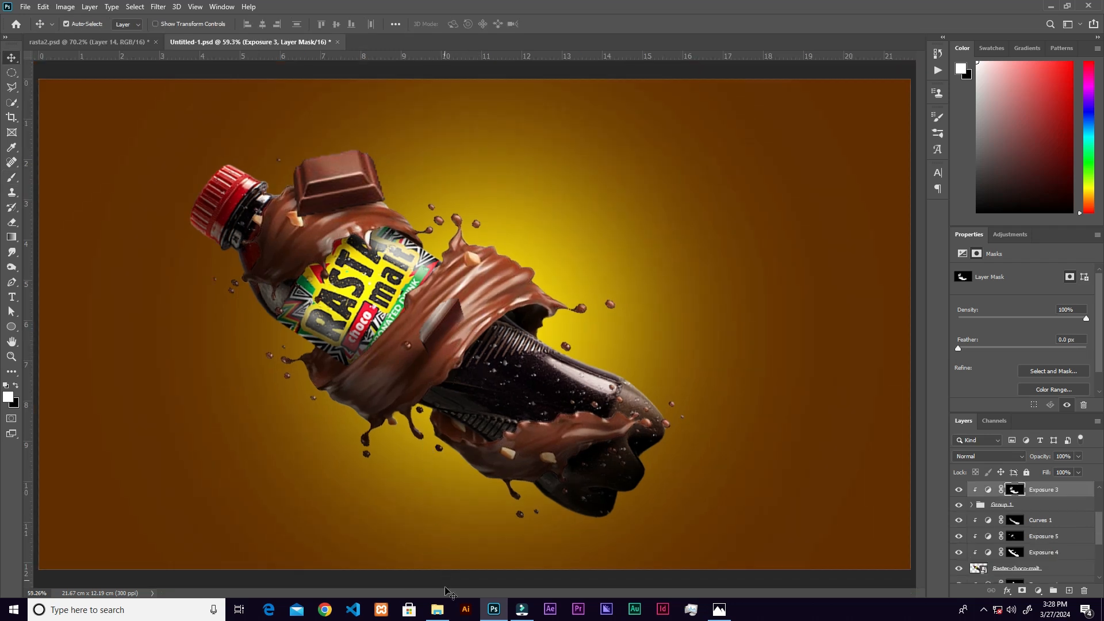
{"action": "left_click", "coordinate": [437, 609]}
{"action": "left_click_drag", "start_coordinate": [301, 140], "coordinate": [489, 373]}
{"action": "left_click_drag", "start_coordinate": [562, 239], "coordinate": [471, 324]}
{"action": "left_click_drag", "start_coordinate": [441, 360], "coordinate": [418, 470]}
{"action": "left_click_drag", "start_coordinate": [450, 437], "coordinate": [441, 446]}
{"action": "left_click_drag", "start_coordinate": [451, 526], "coordinate": [455, 520]}
{"action": "left_click_drag", "start_coordinate": [415, 484], "coordinate": [407, 477]}
{"action": "left_click_drag", "start_coordinate": [444, 515], "coordinate": [448, 516]}
{"action": "left_click", "coordinate": [550, 23]}
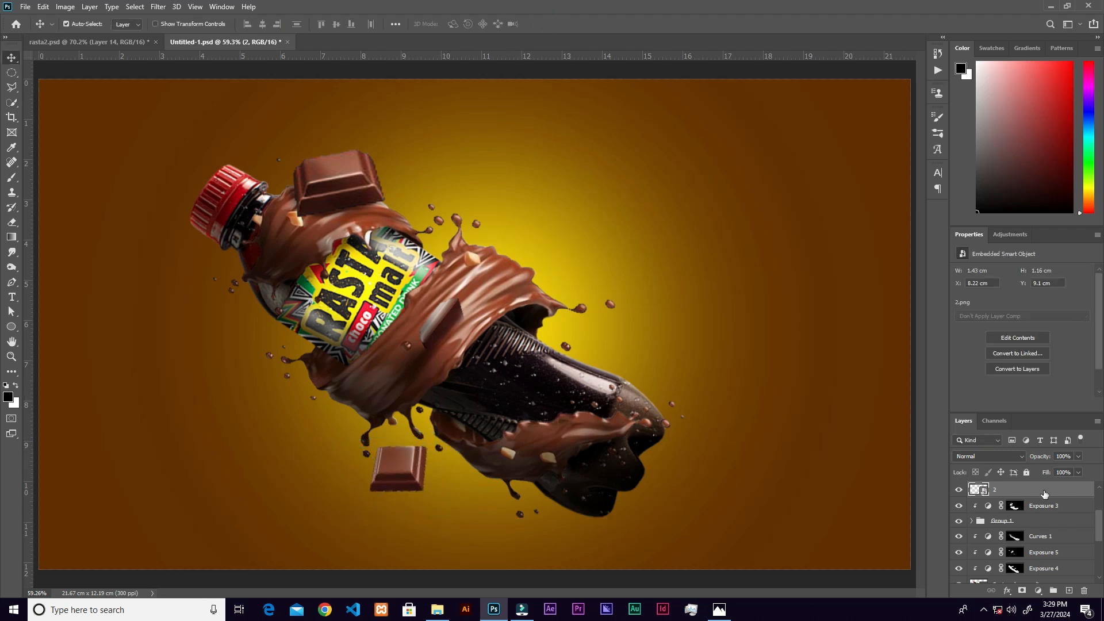
- Apply a Motion Blur to the 2.png piece with a 50° angle and a distance of 17 pixels
{"action": "left_click_drag", "start_coordinate": [1098, 522], "coordinate": [1097, 502]}
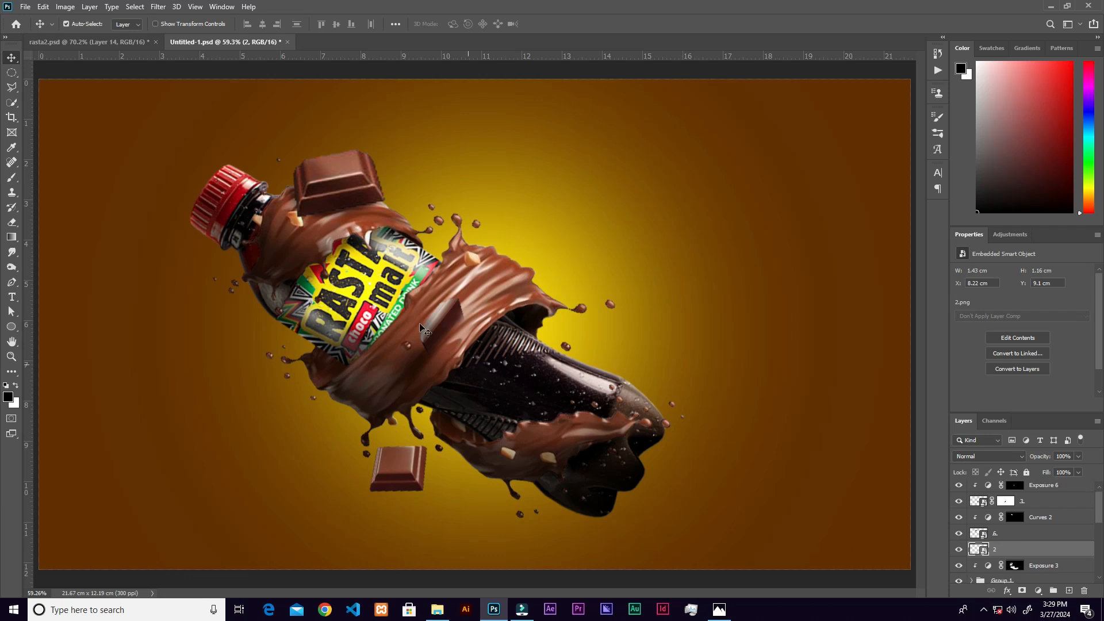
{"action": "left_click", "coordinate": [158, 7]}
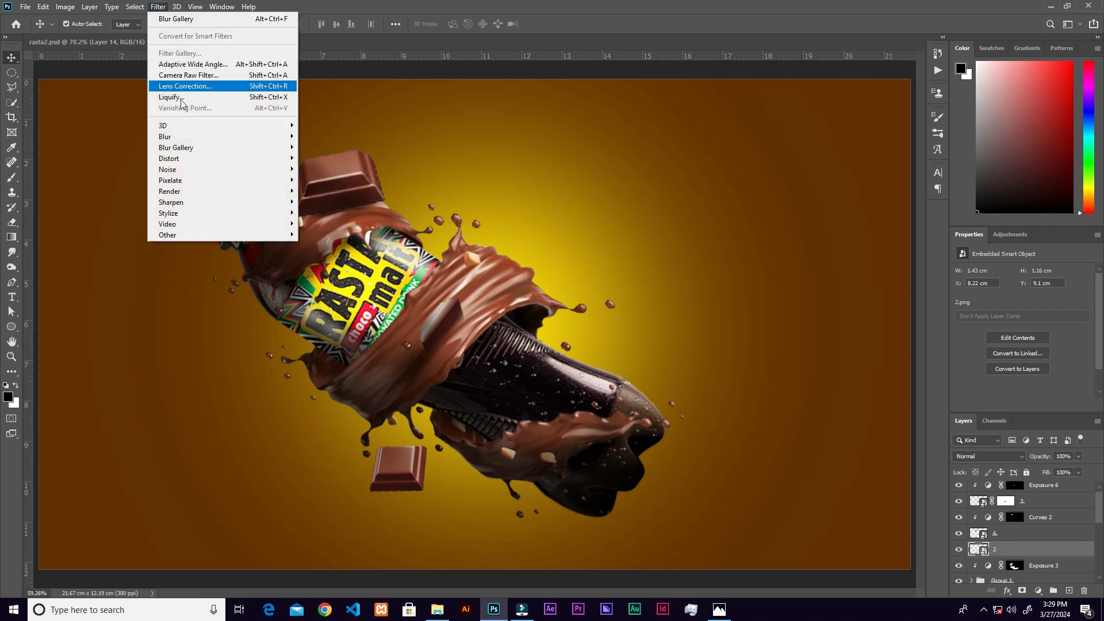
{"action": "mouse_move", "coordinate": [188, 164]}
{"action": "mouse_move", "coordinate": [187, 143]}
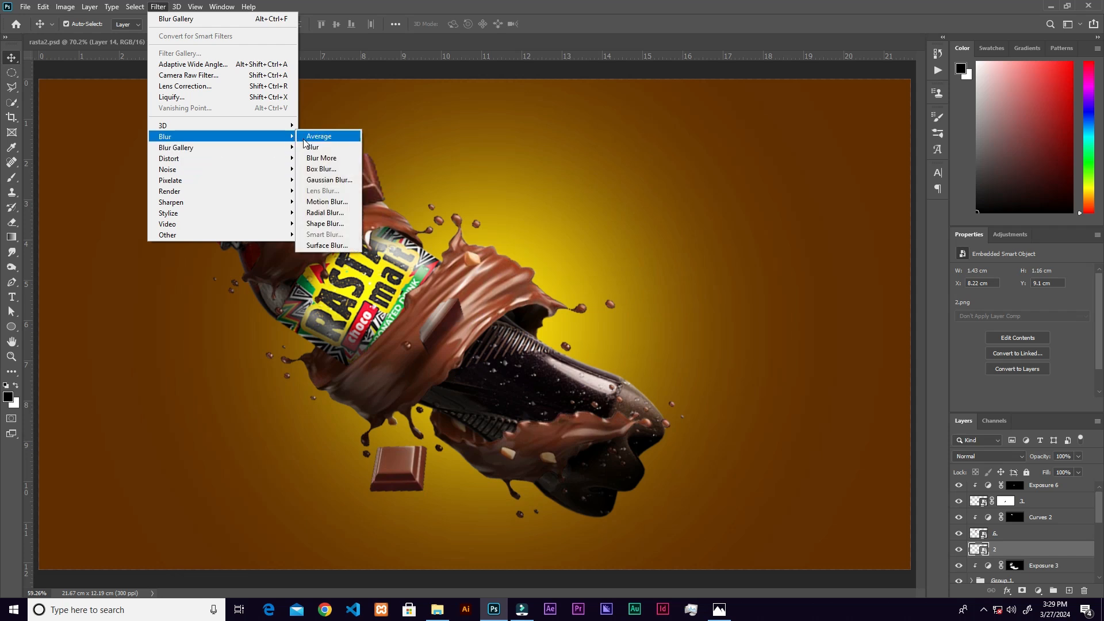
{"action": "left_click", "coordinate": [326, 203]}
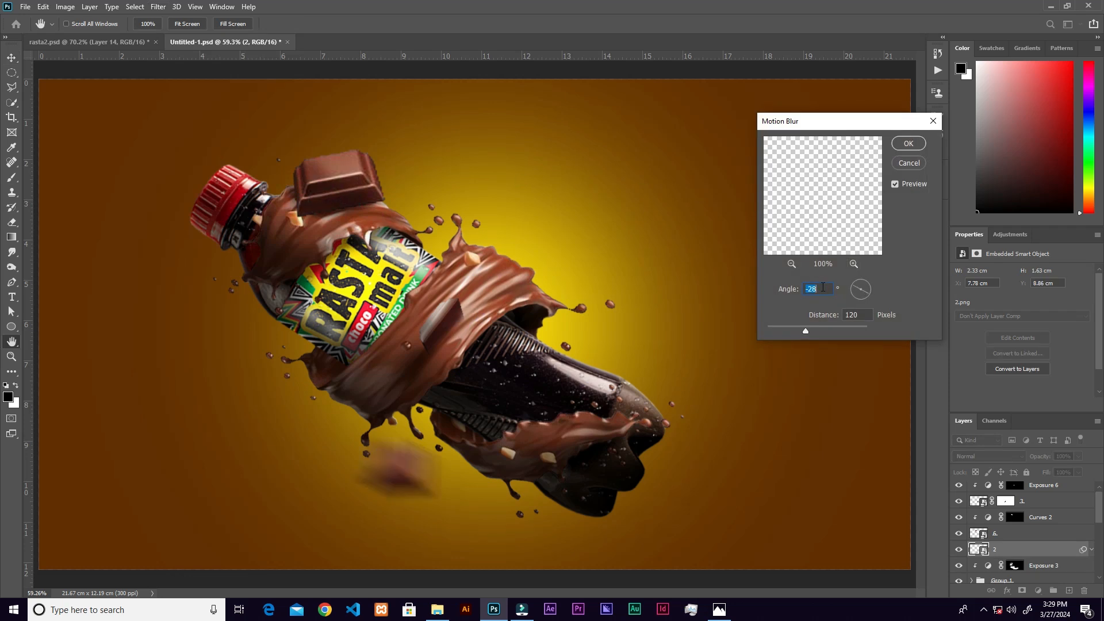
{"action": "type", "text": "50"}
{"action": "double_click", "coordinate": [864, 311]}
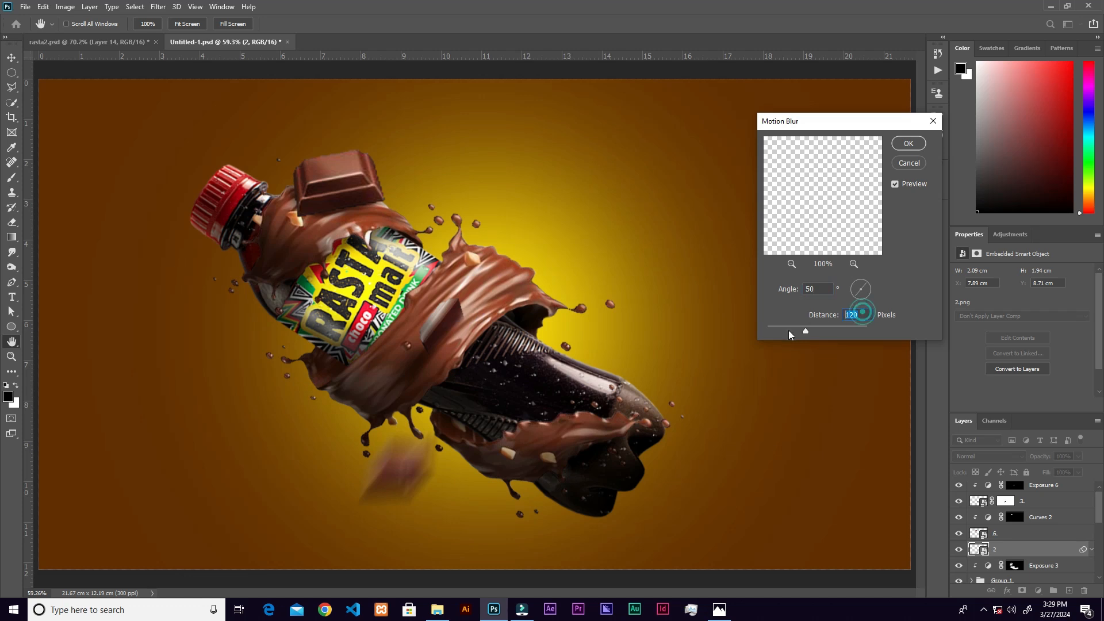
{"action": "type", "text": "1"}
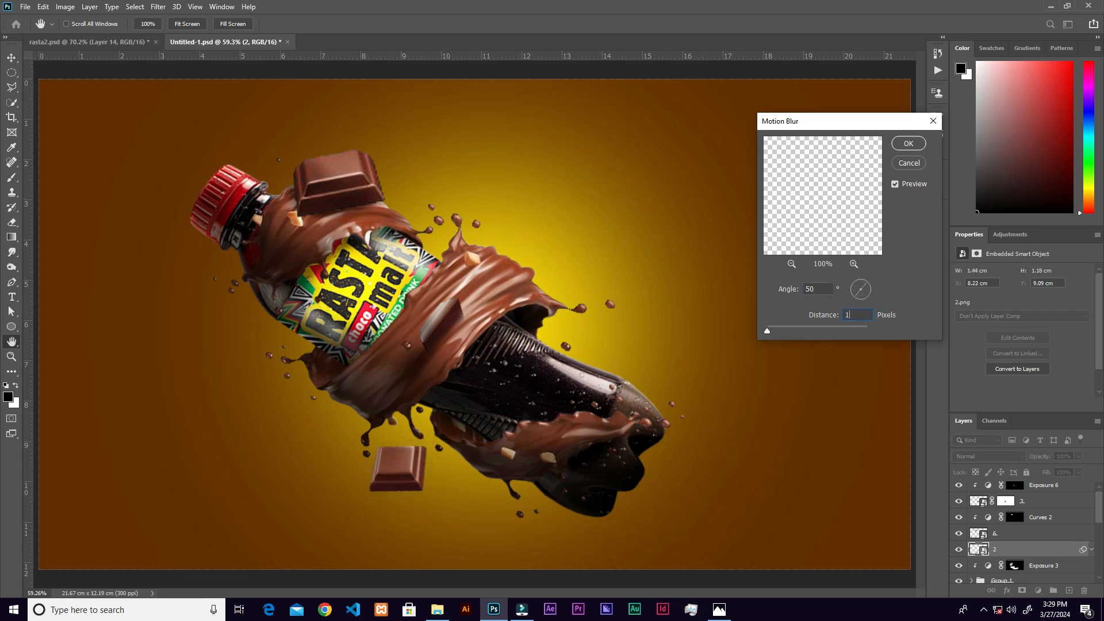
{"action": "type", "text": "7"}
{"action": "left_click", "coordinate": [907, 144]}
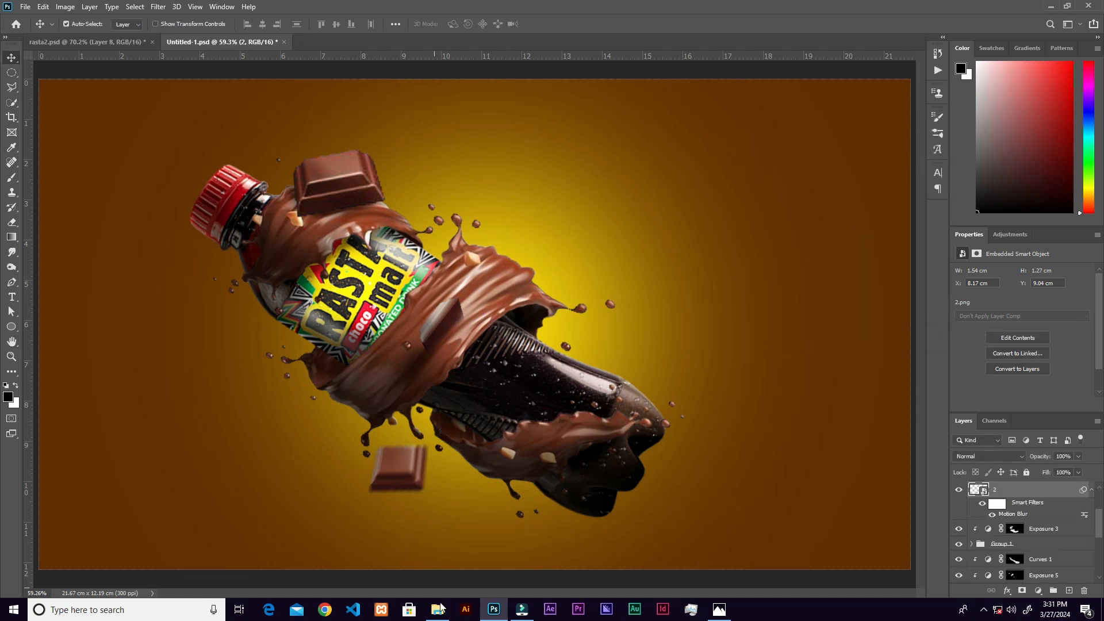
- Place 1.png as a large rotated chocolate piece, about 3.66 × 4.2 cm, partly beyond the canvas's lower-left edge
{"action": "left_click", "coordinate": [438, 609]}
{"action": "left_click_drag", "start_coordinate": [230, 135], "coordinate": [393, 462]}
{"action": "left_click_drag", "start_coordinate": [486, 335], "coordinate": [103, 478]}
{"action": "left_click_drag", "start_coordinate": [236, 342], "coordinate": [208, 363]}
{"action": "left_click_drag", "start_coordinate": [85, 459], "coordinate": [94, 451]}
{"action": "left_click_drag", "start_coordinate": [225, 347], "coordinate": [207, 364]}
{"action": "left_click_drag", "start_coordinate": [115, 449], "coordinate": [115, 453]}
{"action": "key", "text": "Return"}
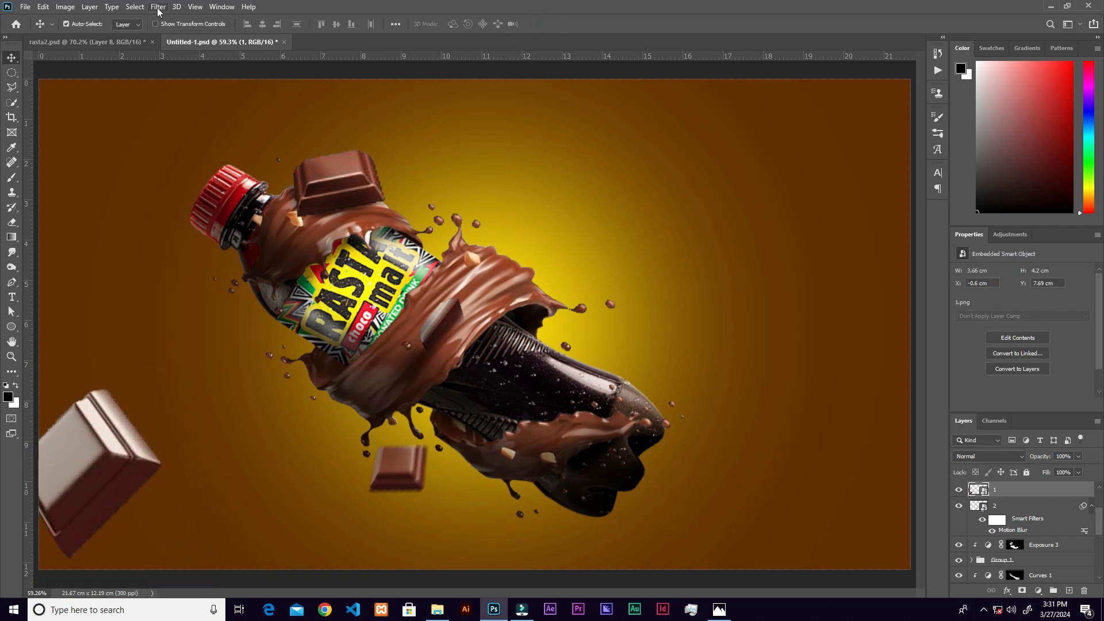
- Apply a Motion Blur to the 1.png piece with a -18° angle and a distance of 78 pixels
{"action": "left_click", "coordinate": [159, 7]}
{"action": "left_click", "coordinate": [185, 18]}
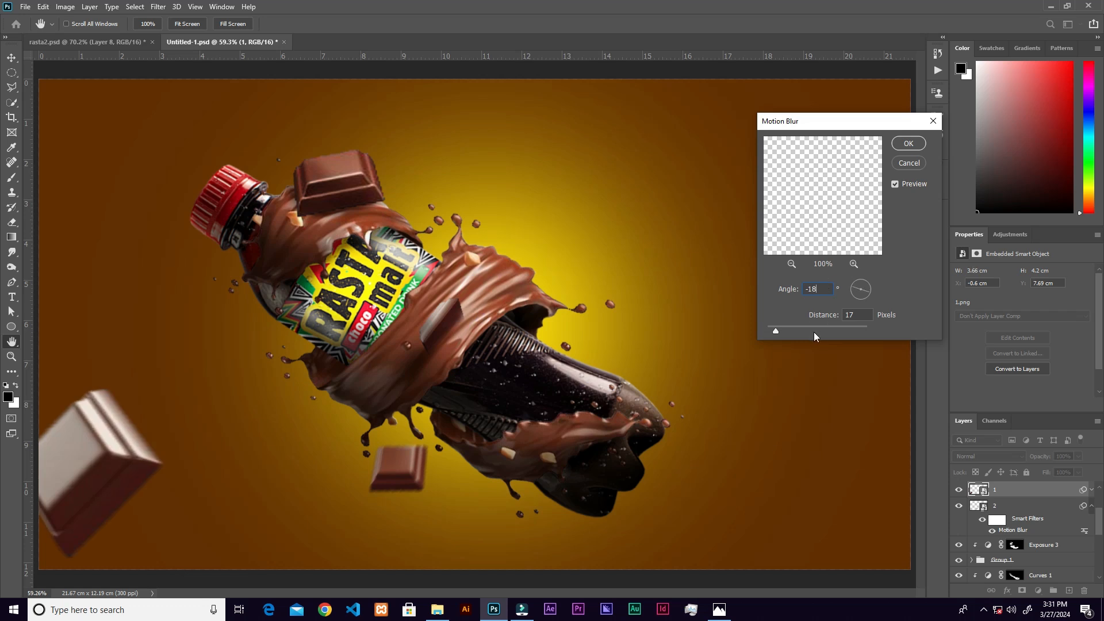
{"action": "left_click_drag", "start_coordinate": [778, 331], "coordinate": [798, 331]}
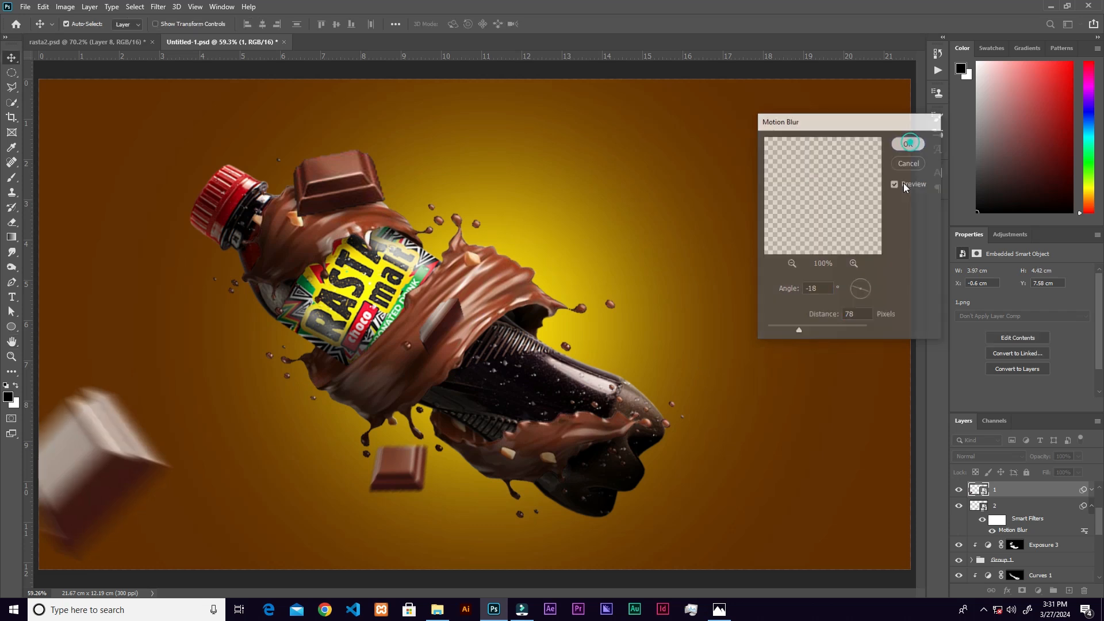
{"action": "left_click", "coordinate": [908, 143]}
- Add an Exposure adjustment clipped to the 1.png piece with exposure -2.00 and gamma correction 0.78, and invert its mask
{"action": "left_click", "coordinate": [1037, 590]}
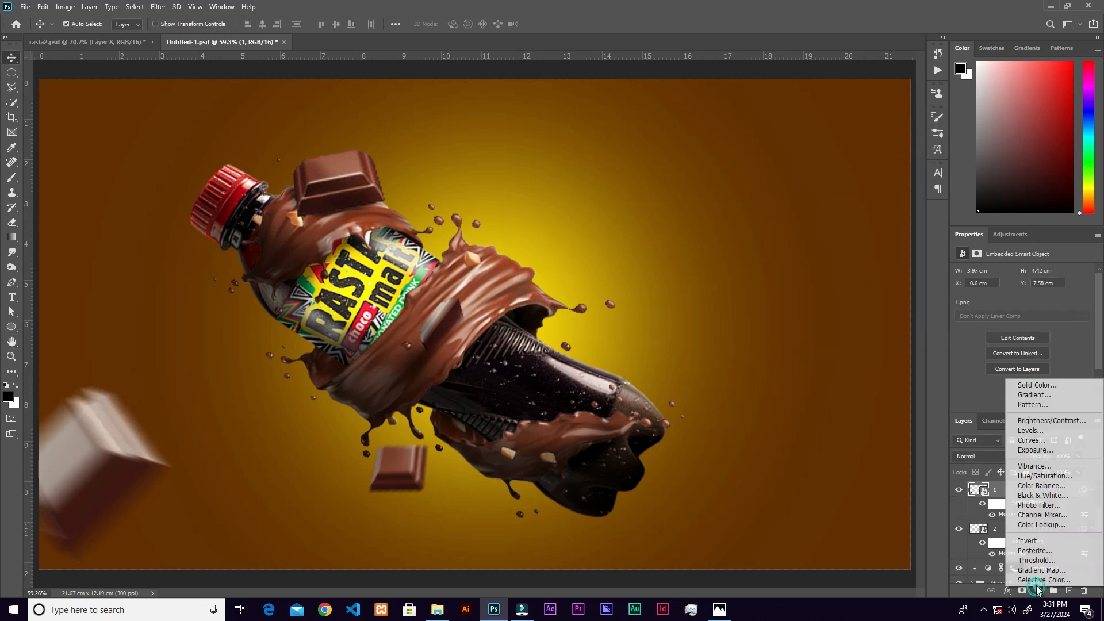
{"action": "left_click", "coordinate": [1047, 451]}
{"action": "left_click", "coordinate": [1015, 405]}
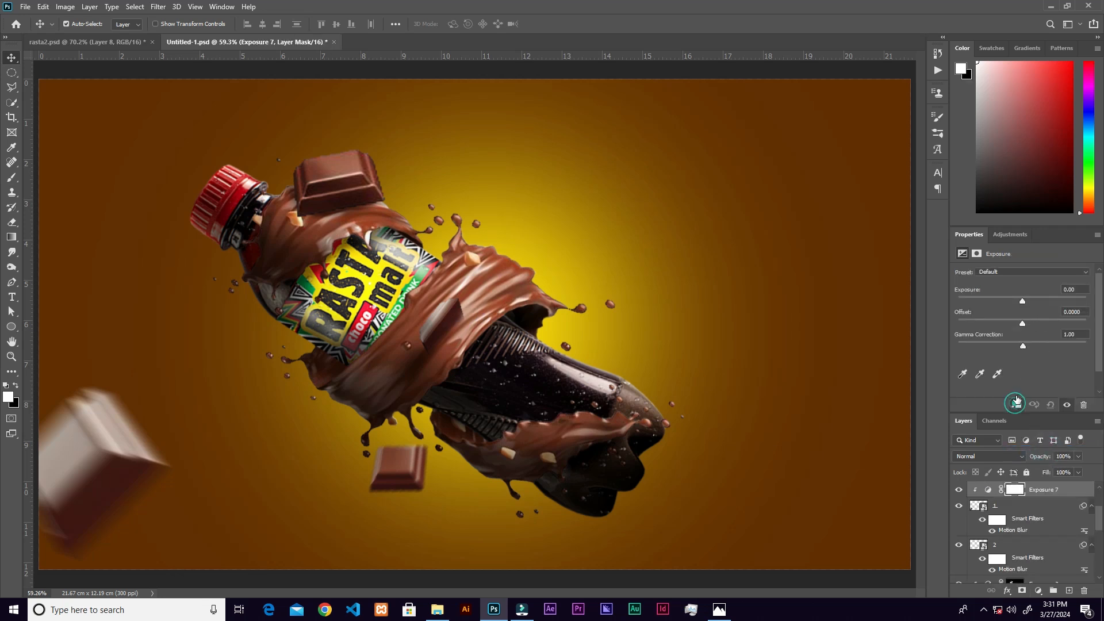
{"action": "left_click_drag", "start_coordinate": [1022, 300], "coordinate": [1003, 301]}
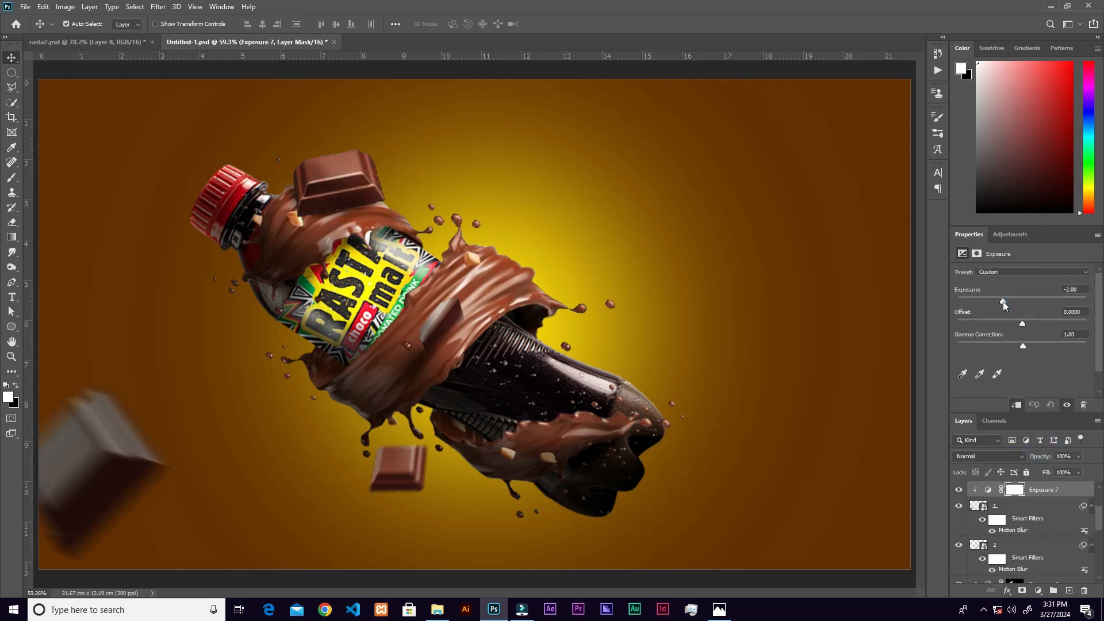
{"action": "left_click_drag", "start_coordinate": [1023, 346], "coordinate": [1034, 347]}
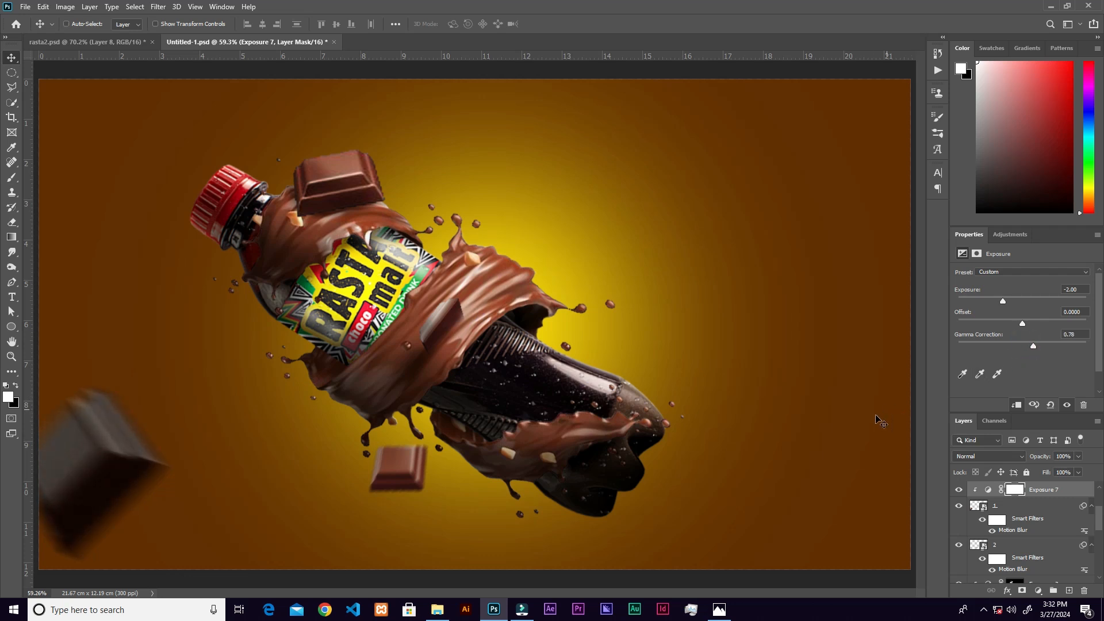
{"action": "key", "text": "ctrl+i"}
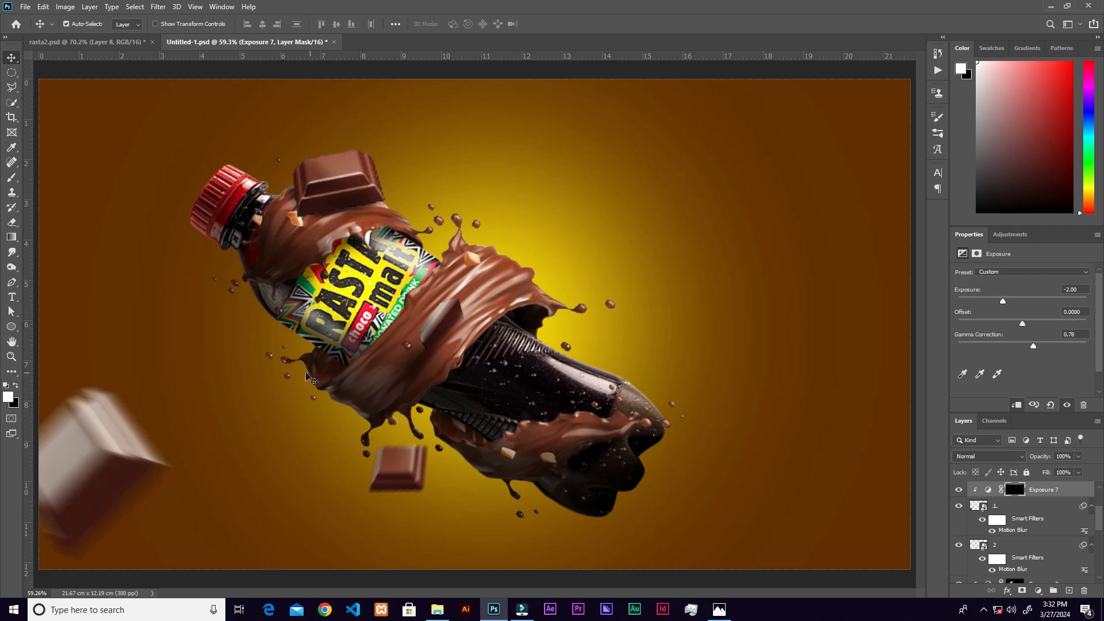
- Paint white on the Exposure 7 mask with an enlarged soft brush, finishing at 125 px, to darken the 1.png piece
{"action": "key", "text": "b"}
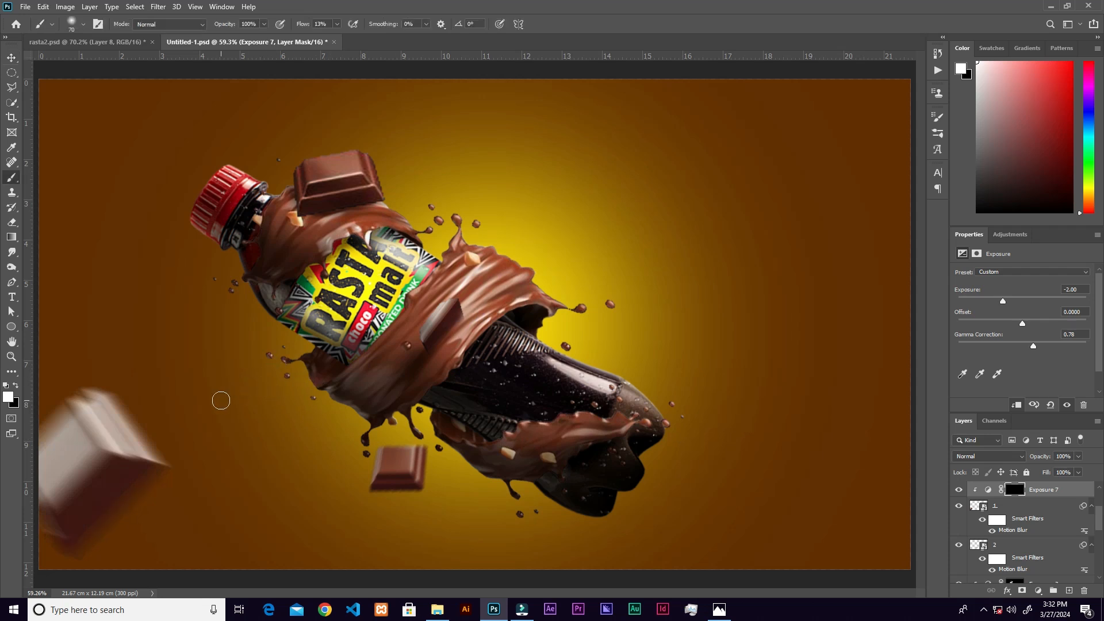
{"action": "key", "text": "bracketright"}
{"action": "key", "text": "bracketright"}
{"action": "key", "text": "bracketright"}
{"action": "key", "text": "bracketright"}
{"action": "key", "text": "bracketright"}
{"action": "key", "text": "bracketright"}
{"action": "mouse_move", "coordinate": [91, 490]}
{"action": "left_mouse_down"}
{"action": "mouse_move", "coordinate": [66, 436]}
{"action": "mouse_move", "coordinate": [105, 510]}
{"action": "left_mouse_up"}
{"action": "key", "text": "bracketleft"}
{"action": "key", "text": "bracketleft"}
{"action": "key", "text": "bracketleft"}
{"action": "mouse_move", "coordinate": [89, 407]}
{"action": "left_mouse_down"}
{"action": "mouse_move", "coordinate": [123, 441]}
{"action": "mouse_move", "coordinate": [62, 438]}
{"action": "mouse_move", "coordinate": [53, 420]}
{"action": "left_mouse_up"}
{"action": "left_click", "coordinate": [63, 515]}
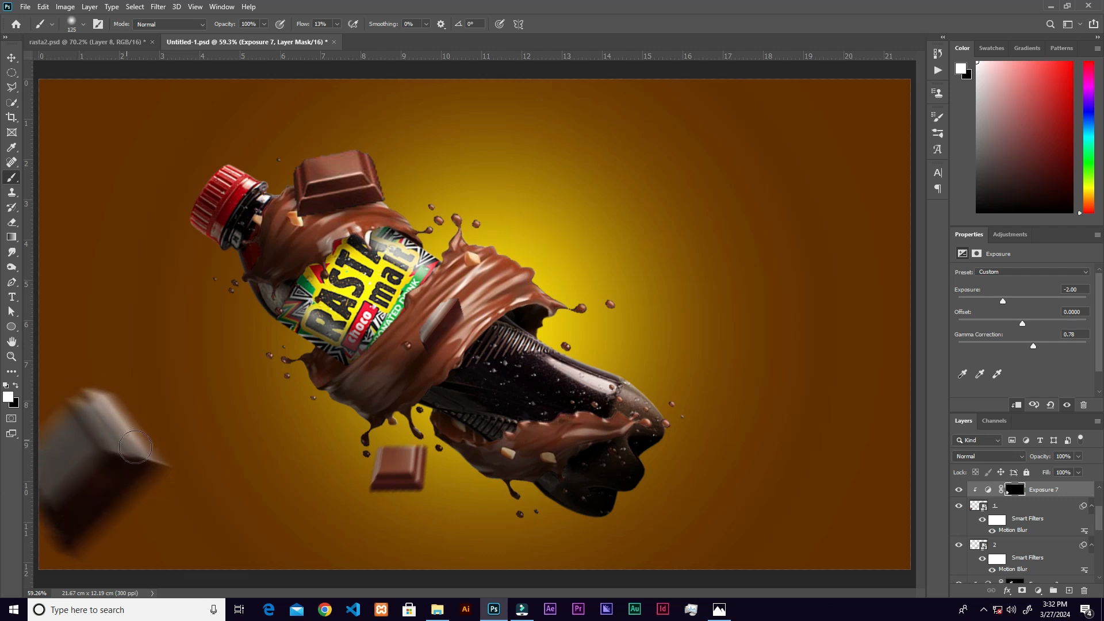
{"action": "key", "text": "v"}
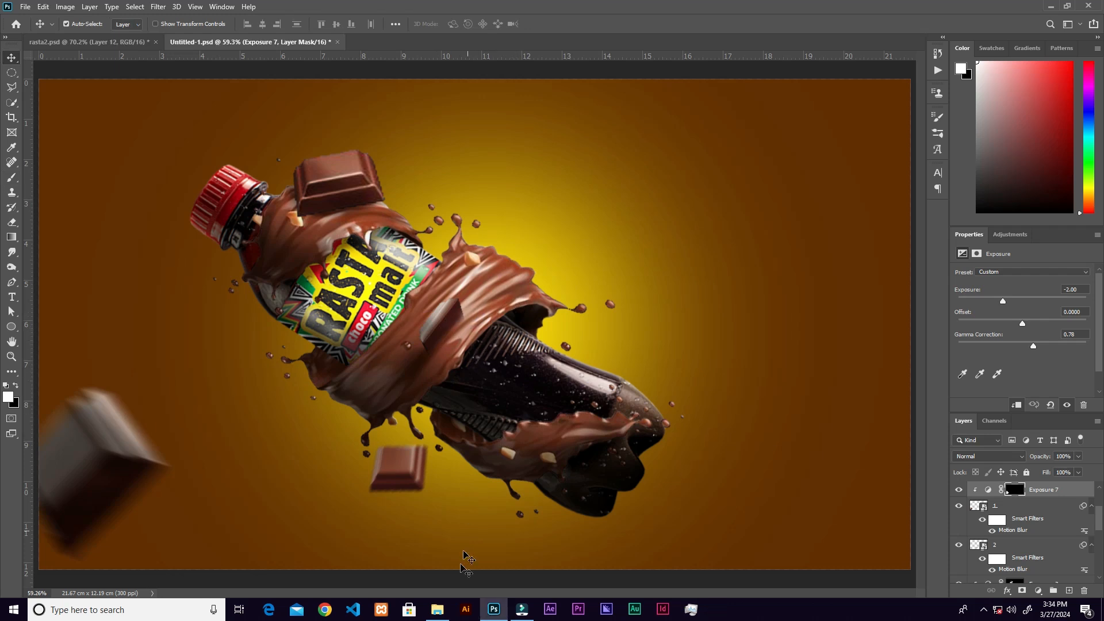
- Place 34.png beyond the bottle's base near the canvas's lower right, scaled to about 2.35 × 1.85 cm and rotated clockwise
{"action": "left_click", "coordinate": [437, 609]}
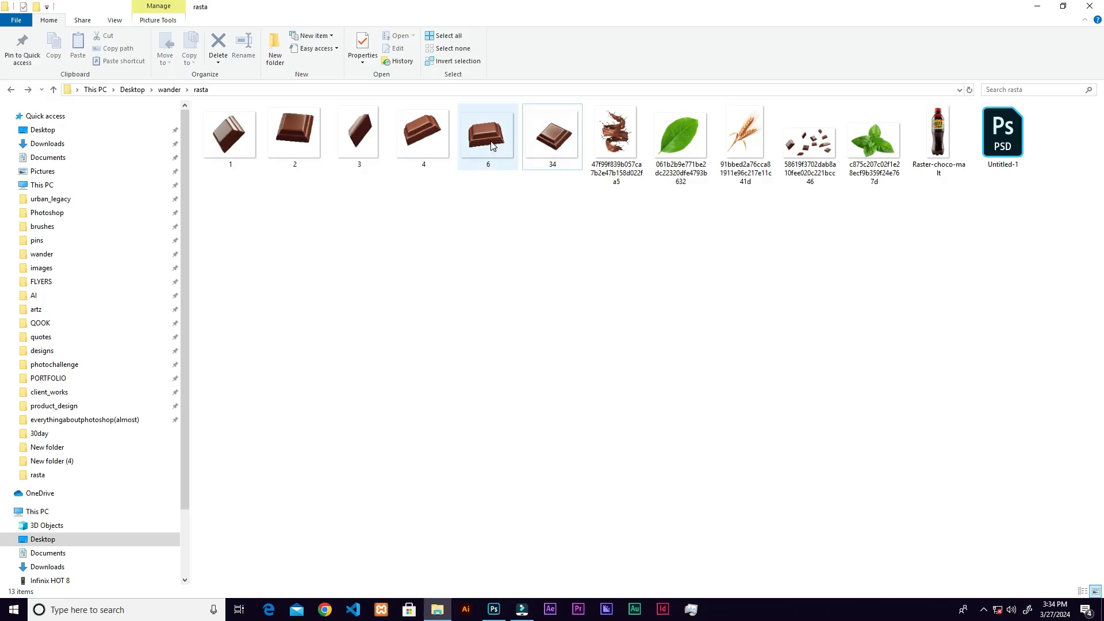
{"action": "left_click_drag", "start_coordinate": [524, 144], "coordinate": [839, 444]}
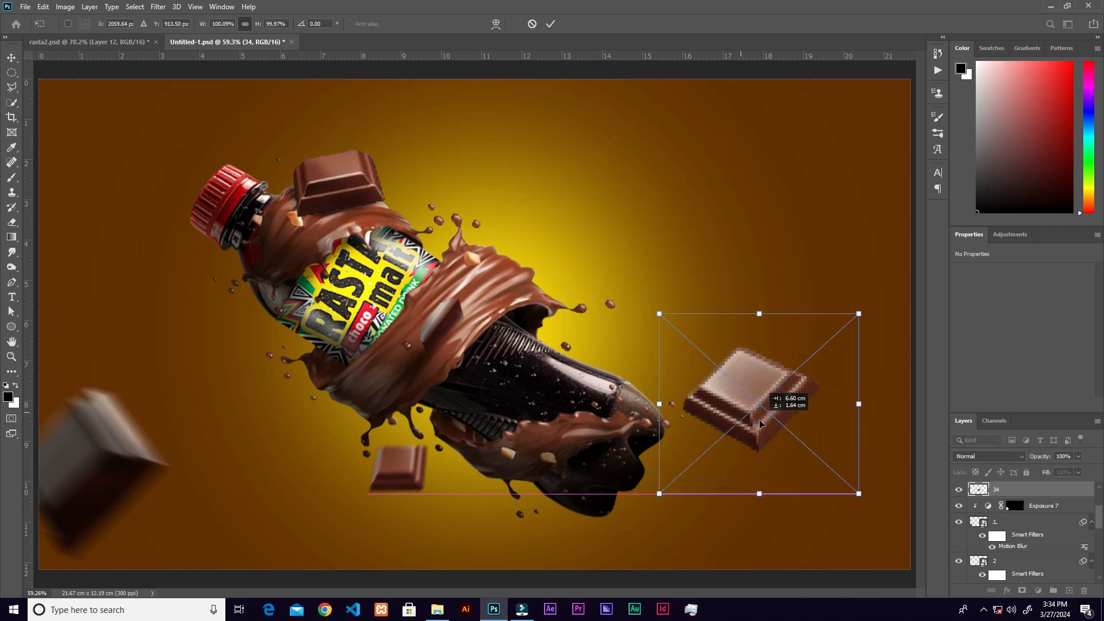
{"action": "left_click_drag", "start_coordinate": [659, 505], "coordinate": [632, 469]}
{"action": "left_click_drag", "start_coordinate": [883, 350], "coordinate": [811, 381]}
{"action": "left_click_drag", "start_coordinate": [738, 440], "coordinate": [778, 420]}
{"action": "left_click_drag", "start_coordinate": [853, 360], "coordinate": [819, 374]}
{"action": "left_click_drag", "start_coordinate": [743, 413], "coordinate": [749, 420]}
{"action": "left_click_drag", "start_coordinate": [786, 484], "coordinate": [798, 506]}
{"action": "left_click_drag", "start_coordinate": [840, 390], "coordinate": [843, 397]}
{"action": "left_click_drag", "start_coordinate": [772, 447], "coordinate": [767, 445]}
{"action": "left_click_drag", "start_coordinate": [841, 386], "coordinate": [843, 392]}
{"action": "left_click_drag", "start_coordinate": [774, 430], "coordinate": [775, 429]}
{"action": "left_click_drag", "start_coordinate": [786, 505], "coordinate": [789, 513]}
{"action": "left_click_drag", "start_coordinate": [753, 429], "coordinate": [755, 429]}
{"action": "left_click", "coordinate": [550, 24]}
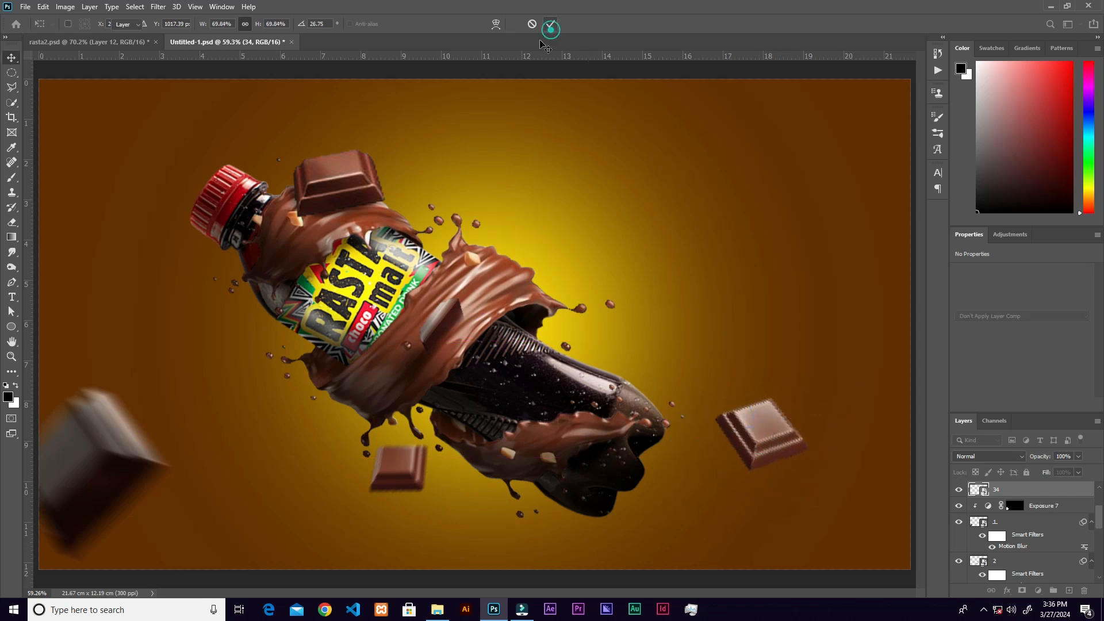
- Apply a Motion Blur to the 34.png piece with a -50° angle and a distance of 42 pixels
{"action": "left_click", "coordinate": [164, 8]}
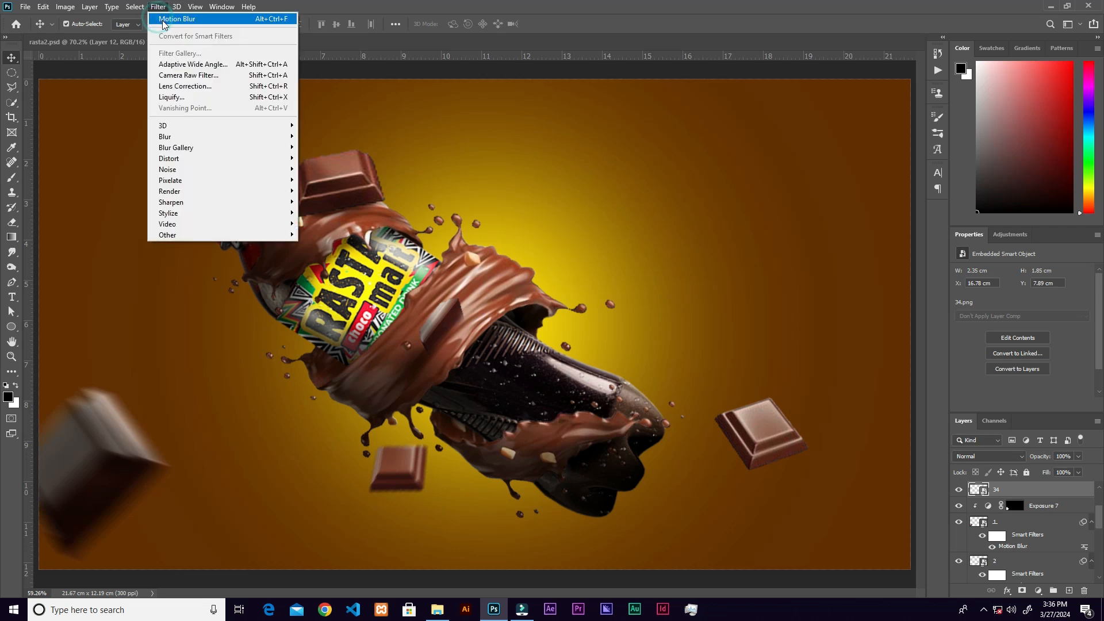
{"action": "left_click", "coordinate": [171, 21]}
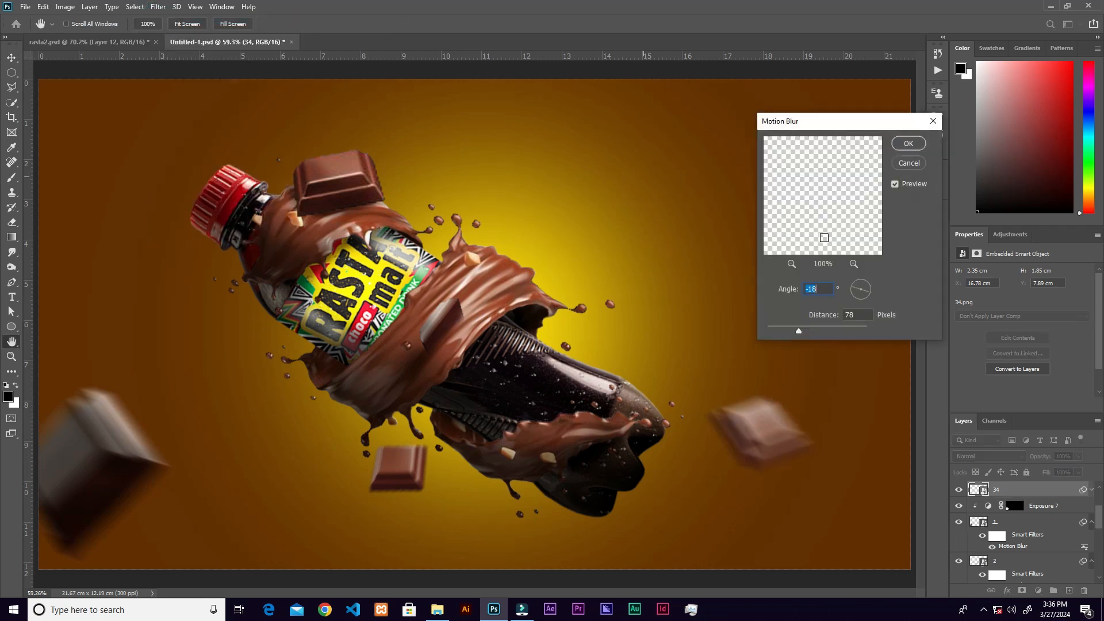
{"action": "type", "text": "-50"}
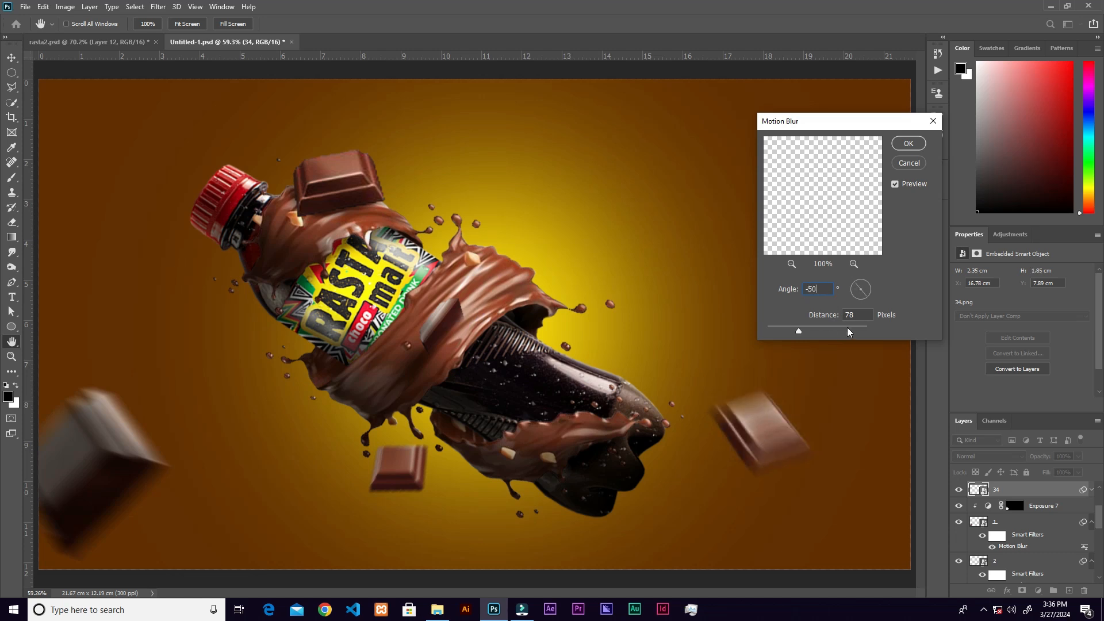
{"action": "left_click_drag", "start_coordinate": [799, 331], "coordinate": [791, 333]}
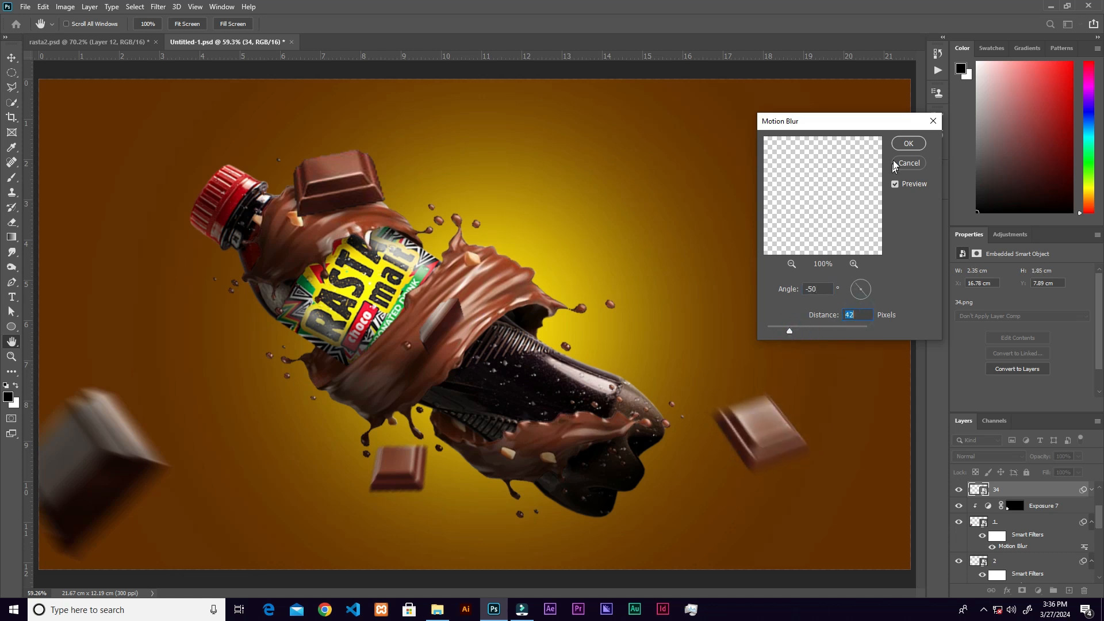
{"action": "left_click", "coordinate": [907, 143]}
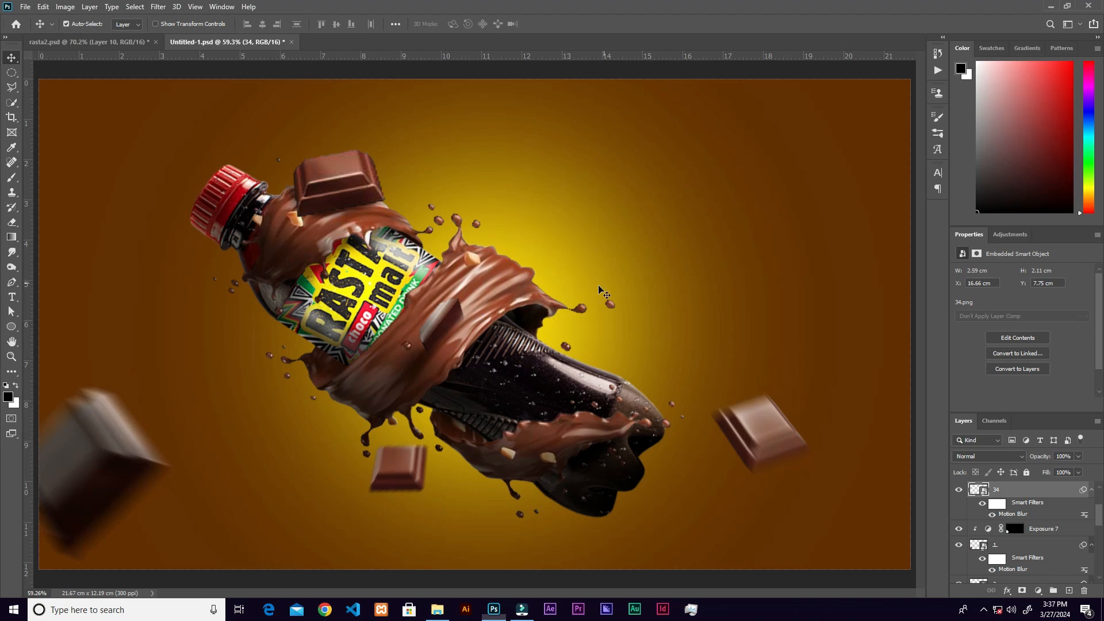
- Place 4.png in the canvas's upper-right area, scaled to about 2.36 × 2.02 cm and rotated slightly
{"action": "left_click", "coordinate": [437, 609]}
{"action": "left_click", "coordinate": [447, 244]}
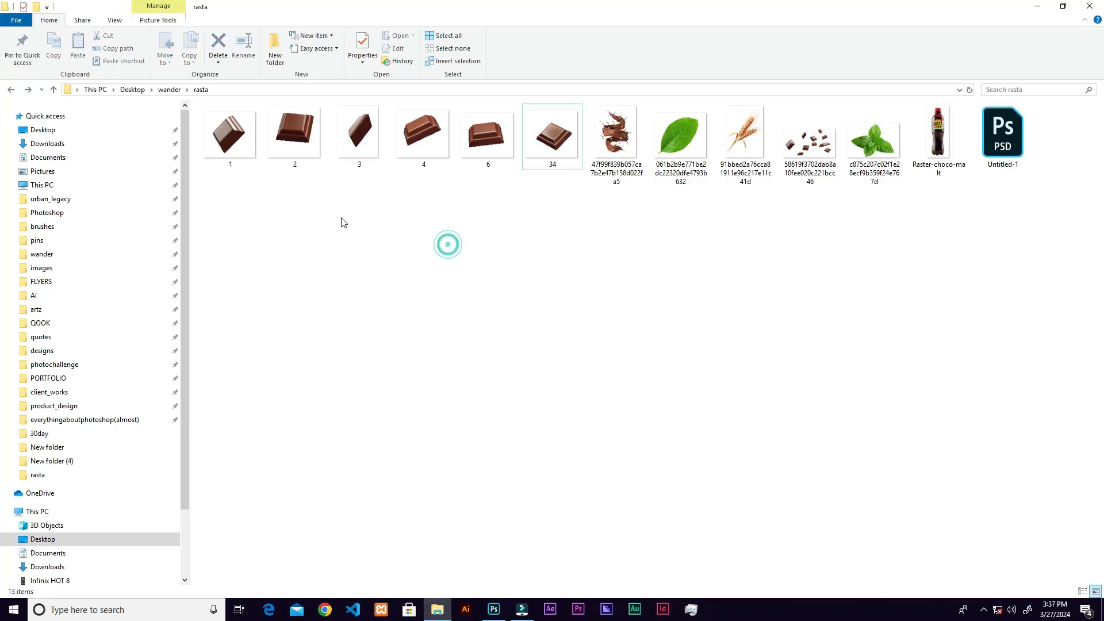
{"action": "left_click_drag", "start_coordinate": [425, 132], "coordinate": [611, 409]}
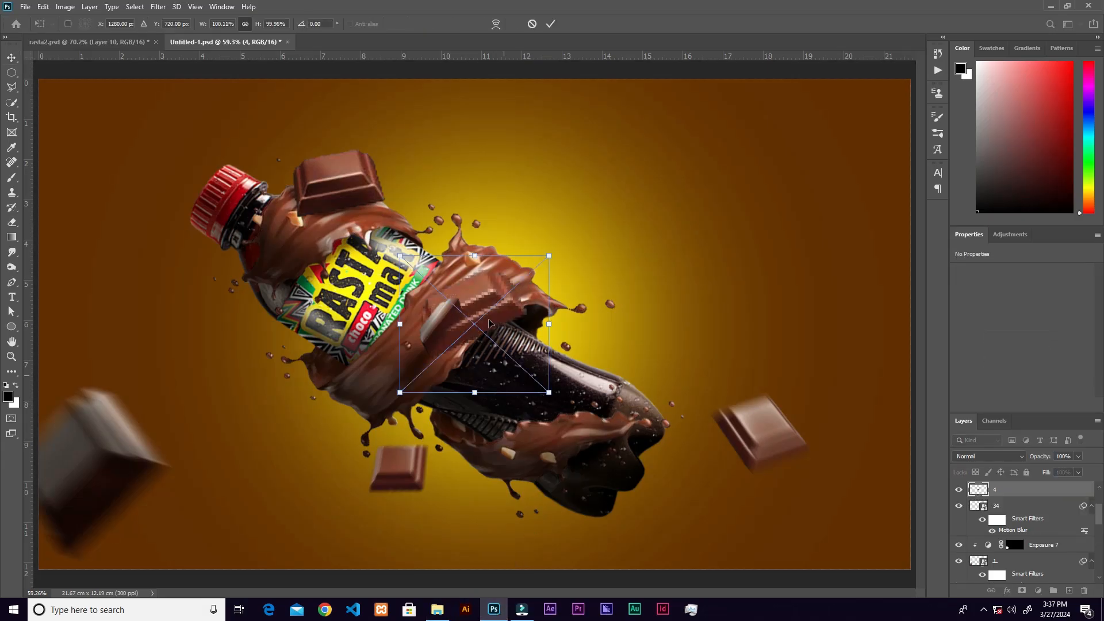
{"action": "left_click_drag", "start_coordinate": [654, 280], "coordinate": [738, 231]}
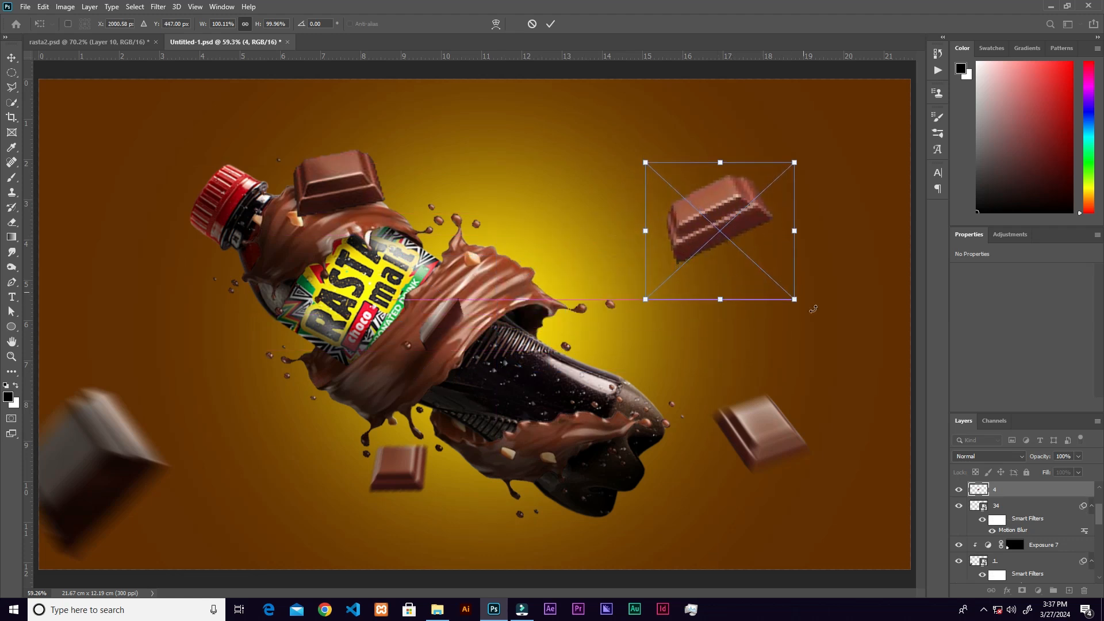
{"action": "left_click_drag", "start_coordinate": [793, 299], "coordinate": [778, 277]}
{"action": "left_click_drag", "start_coordinate": [704, 227], "coordinate": [709, 226]}
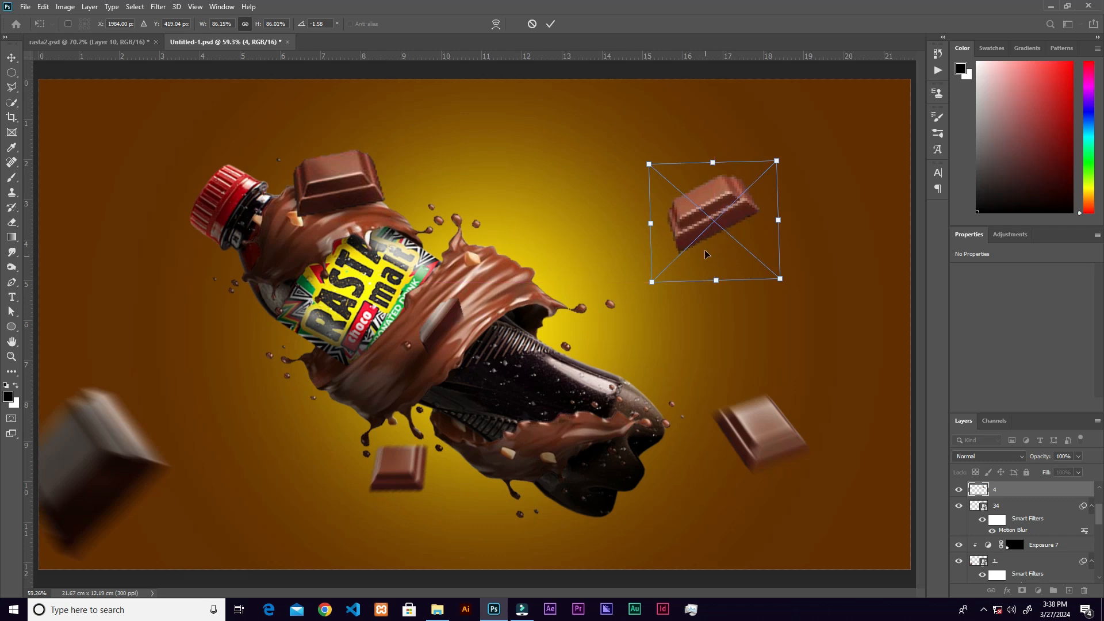
{"action": "left_click_drag", "start_coordinate": [655, 279], "coordinate": [656, 282]}
{"action": "left_click", "coordinate": [550, 23]}
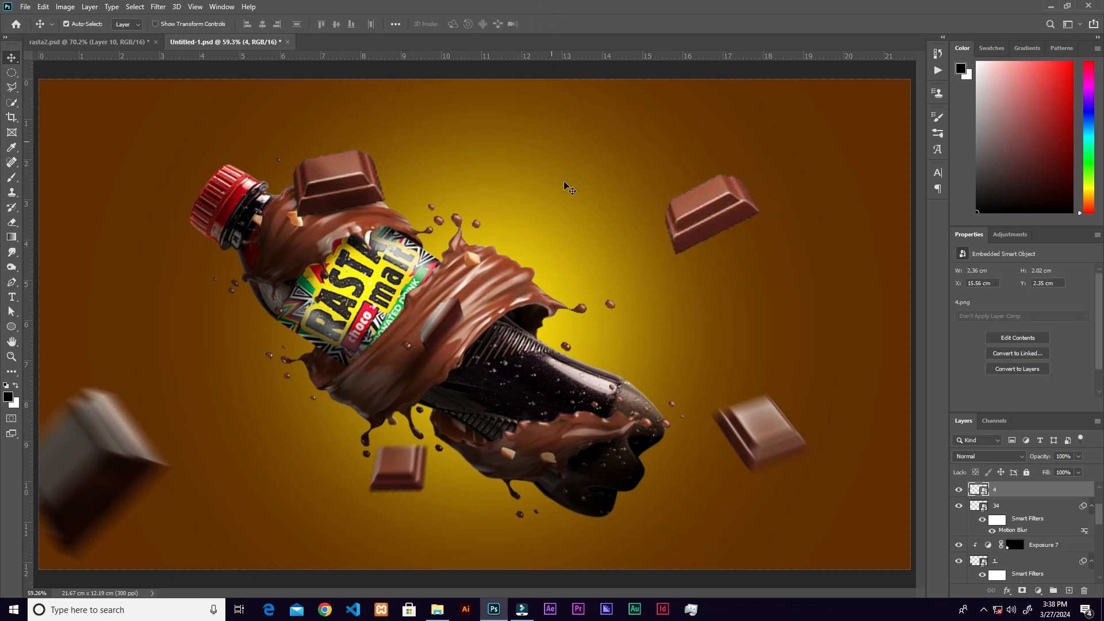
- Start a Path Blur on the 4.png piece using Rear Sync Flash, 86% speed and 16% taper, and delete the default blur path
{"action": "left_click", "coordinate": [155, 9]}
{"action": "mouse_move", "coordinate": [188, 150]}
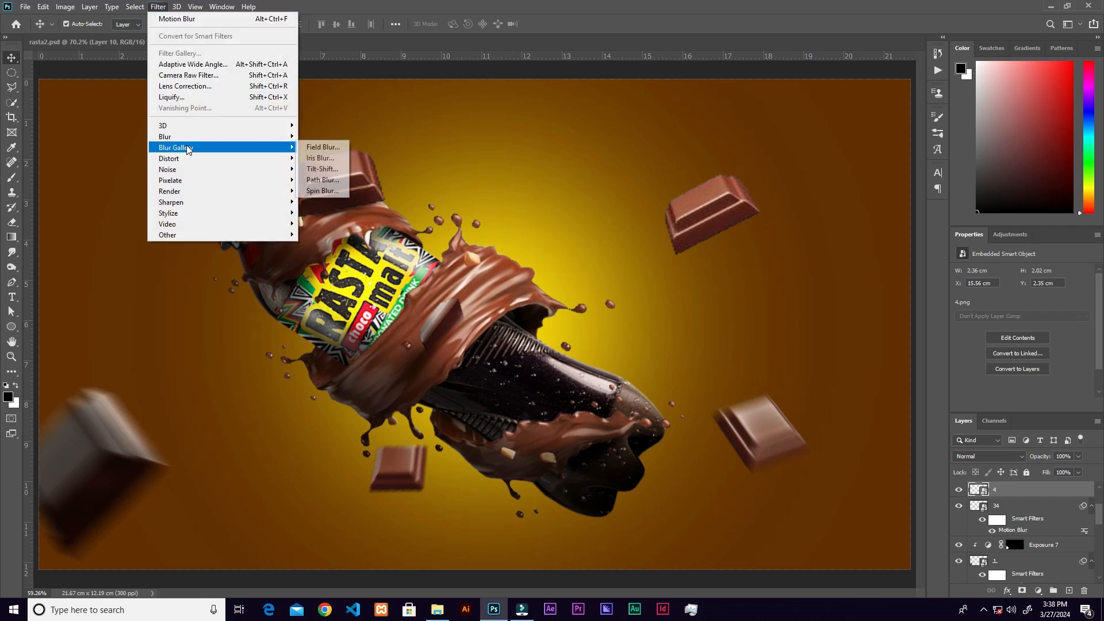
{"action": "left_click", "coordinate": [324, 180]}
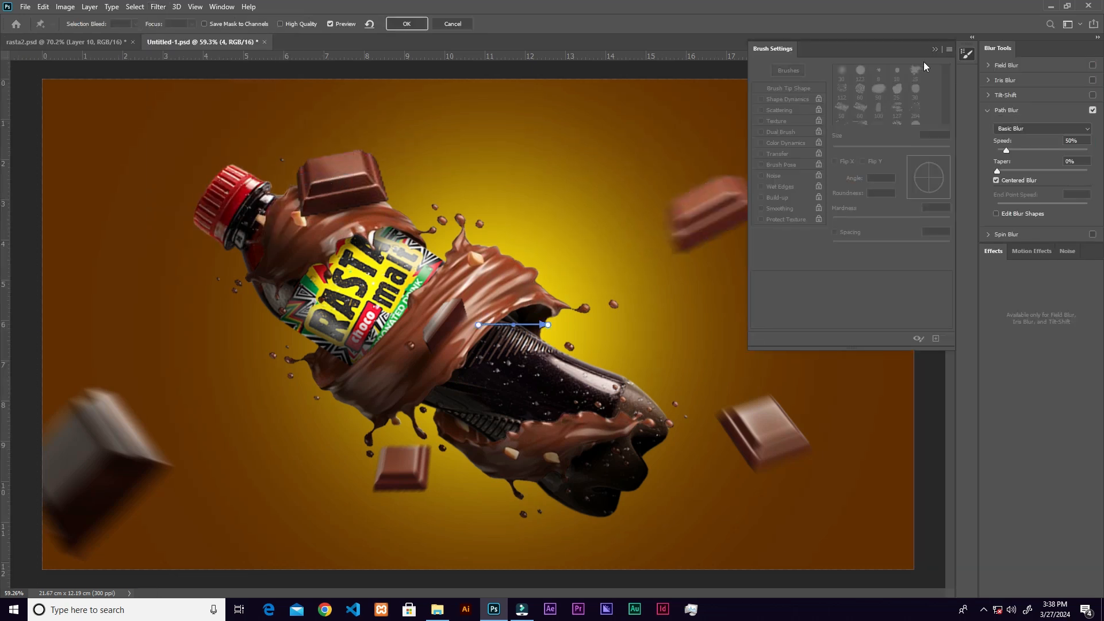
{"action": "left_click", "coordinate": [935, 50]}
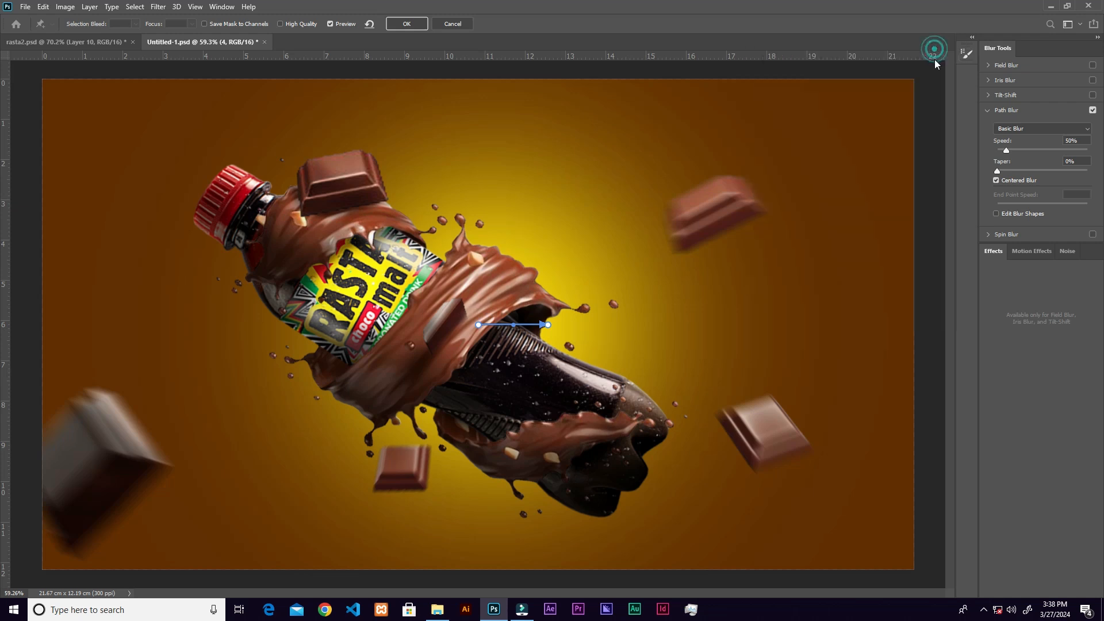
{"action": "left_click", "coordinate": [1041, 130]}
{"action": "left_click", "coordinate": [1031, 147]}
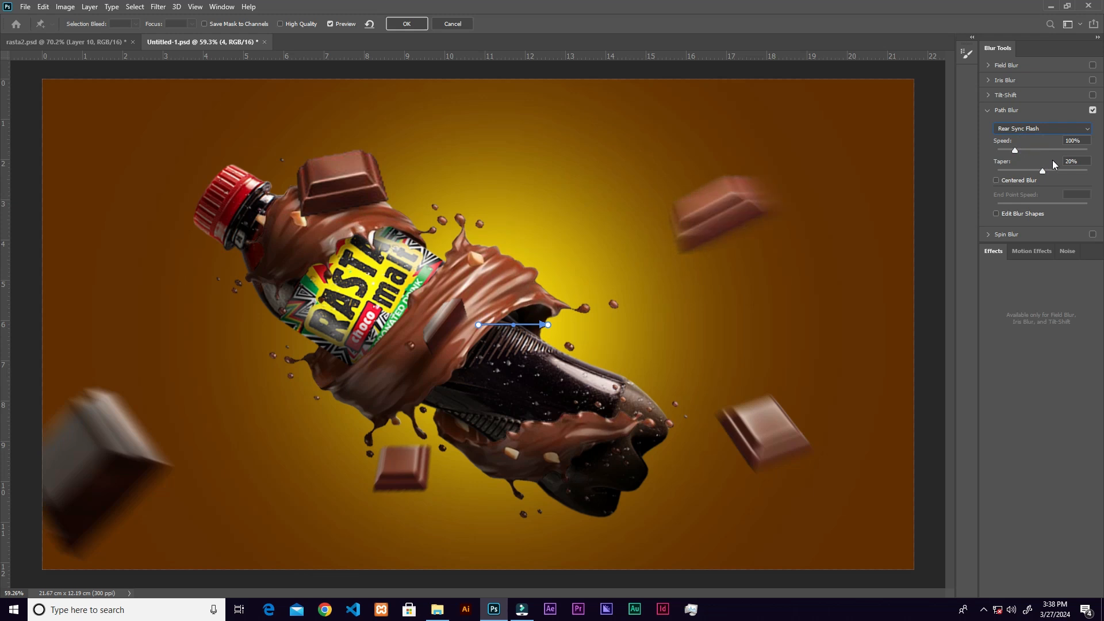
{"action": "left_click_drag", "start_coordinate": [1015, 151], "coordinate": [1014, 151]}
{"action": "left_click_drag", "start_coordinate": [1009, 149], "coordinate": [1012, 150]}
{"action": "left_click", "coordinate": [1040, 173]}
{"action": "left_click_drag", "start_coordinate": [513, 325], "coordinate": [516, 332]}
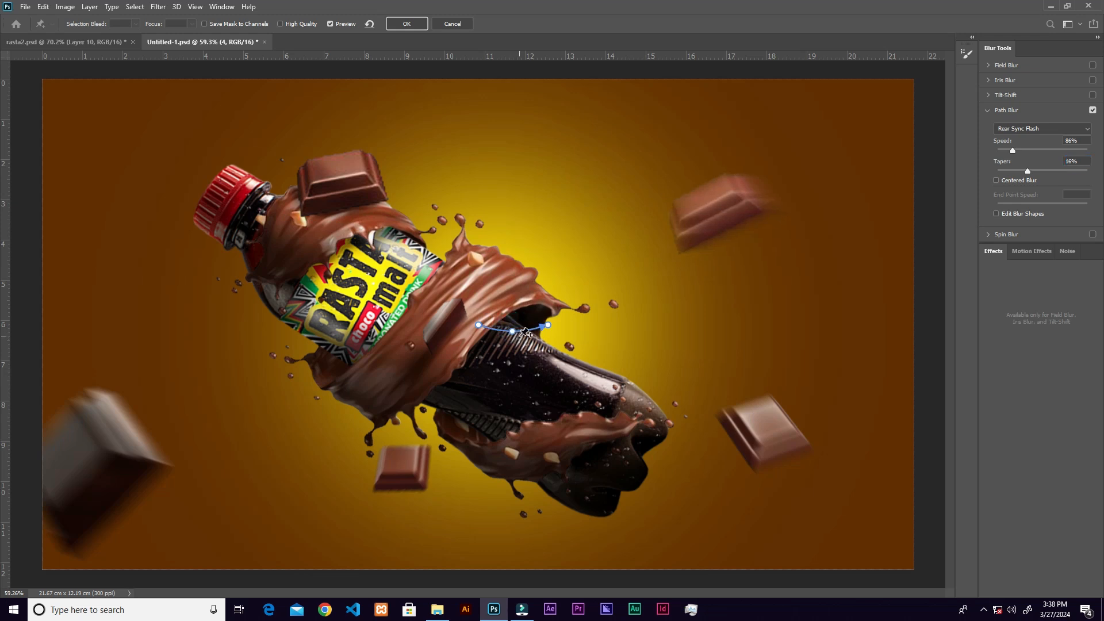
{"action": "key", "text": "Delete"}
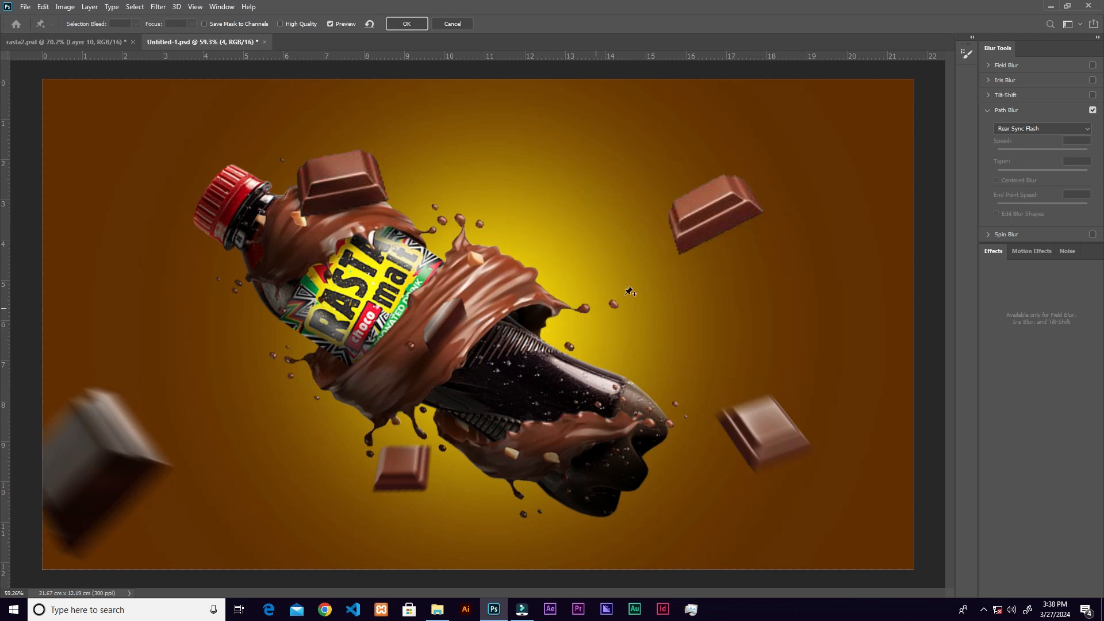
{"action": "left_click", "coordinate": [647, 275]}
{"action": "double_click", "coordinate": [740, 183]}
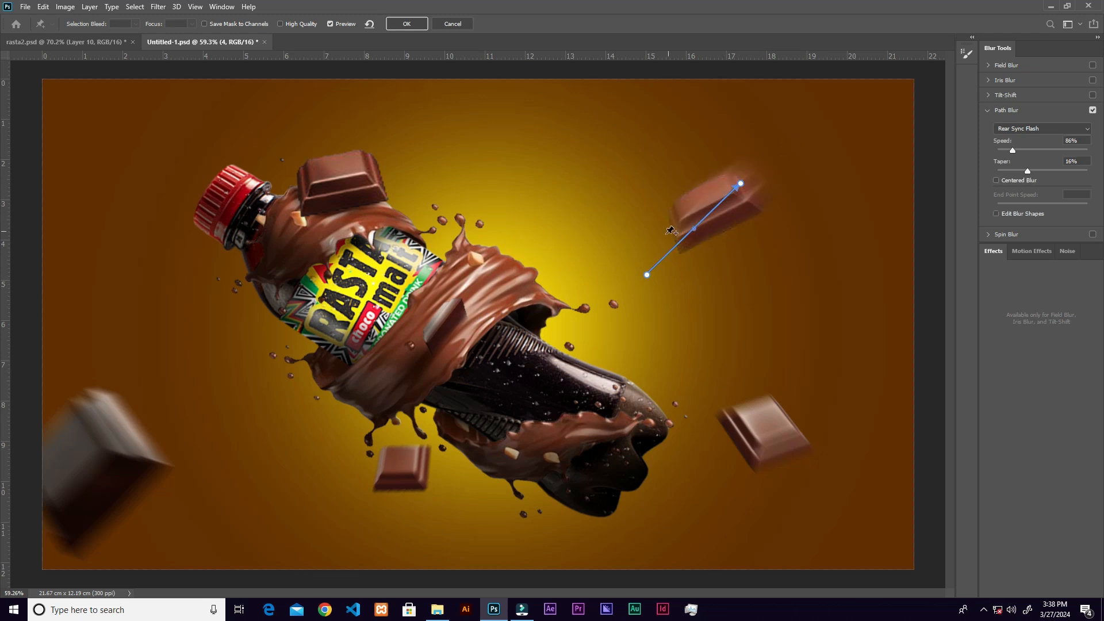
{"action": "key", "text": "Delete"}
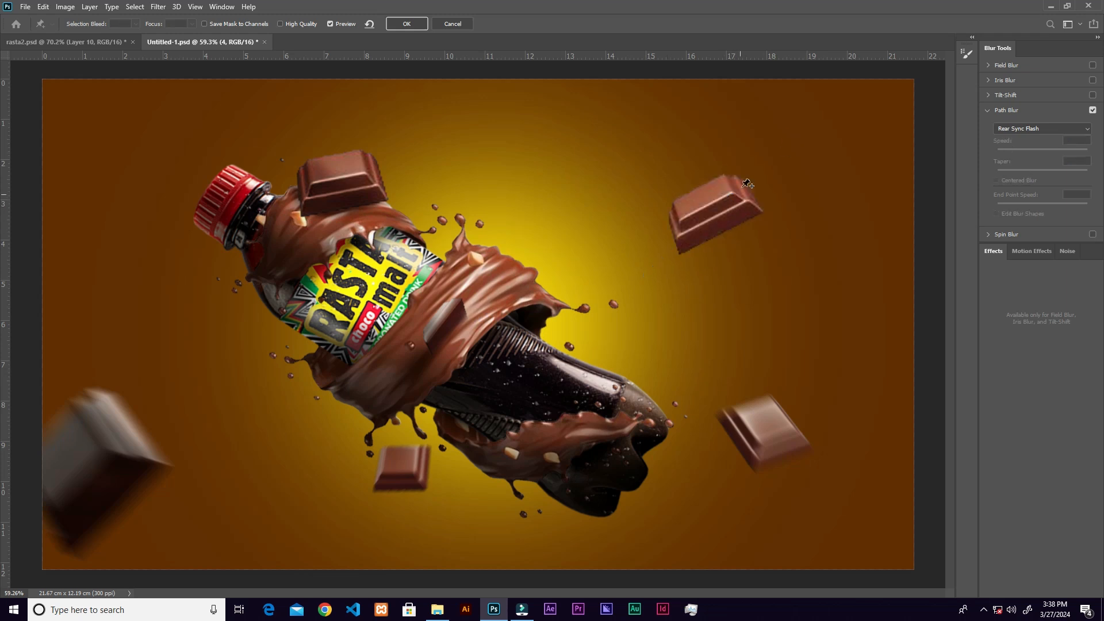
- Draw a straight blur path diagonally across the 4.png piece, from its upper right to below its lower left, and apply the Path Blur
{"action": "left_click_drag", "start_coordinate": [746, 179], "coordinate": [650, 278]}
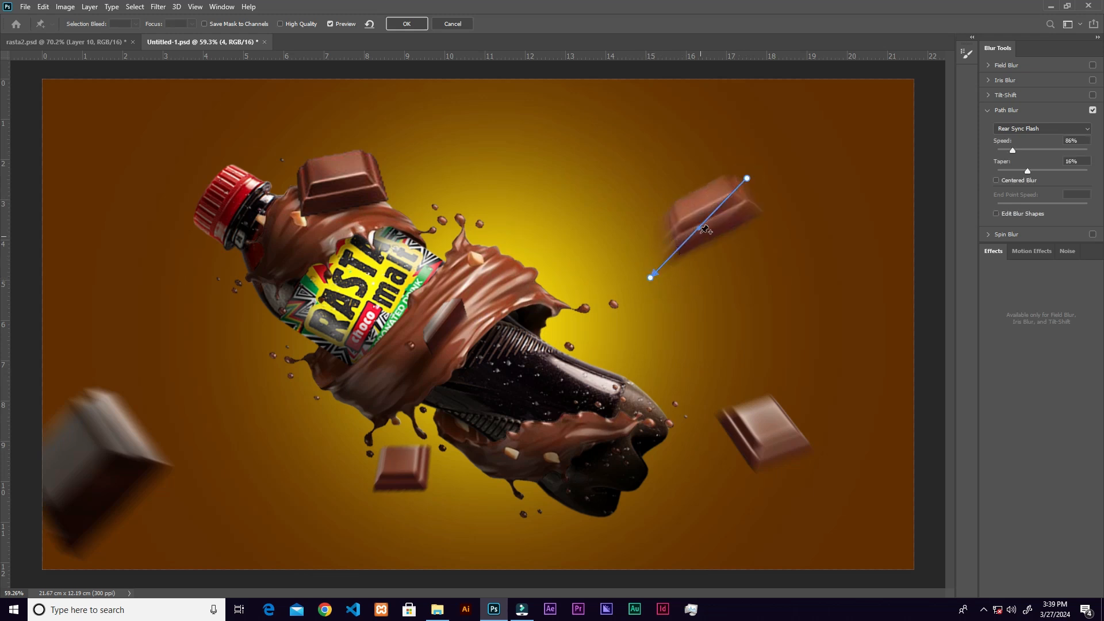
{"action": "left_click_drag", "start_coordinate": [699, 227], "coordinate": [707, 234]}
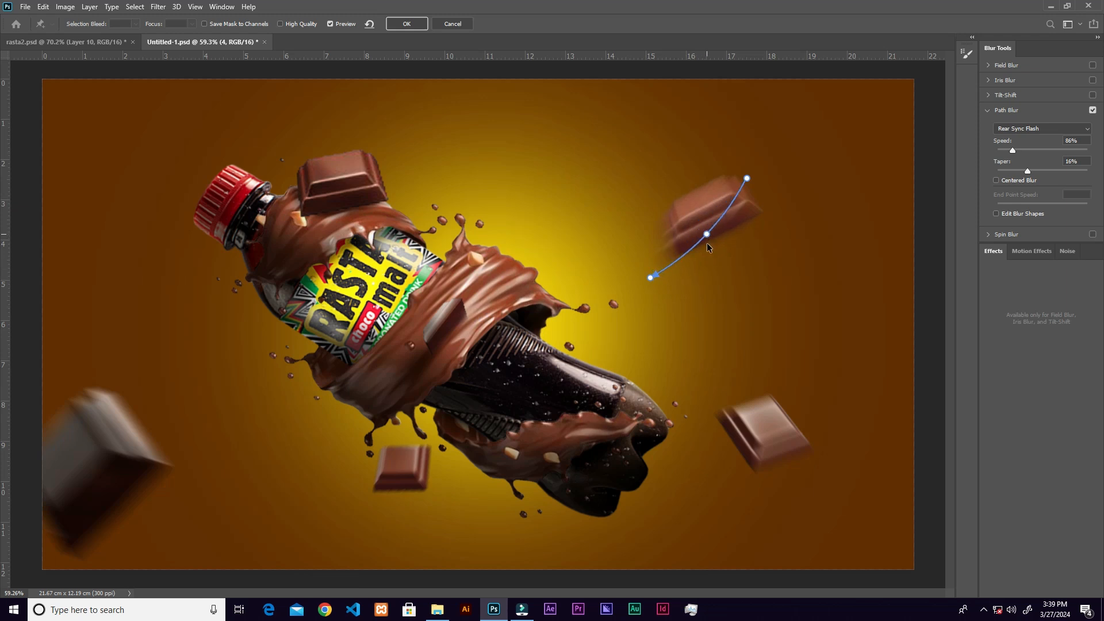
{"action": "left_click_drag", "start_coordinate": [707, 234], "coordinate": [698, 225]}
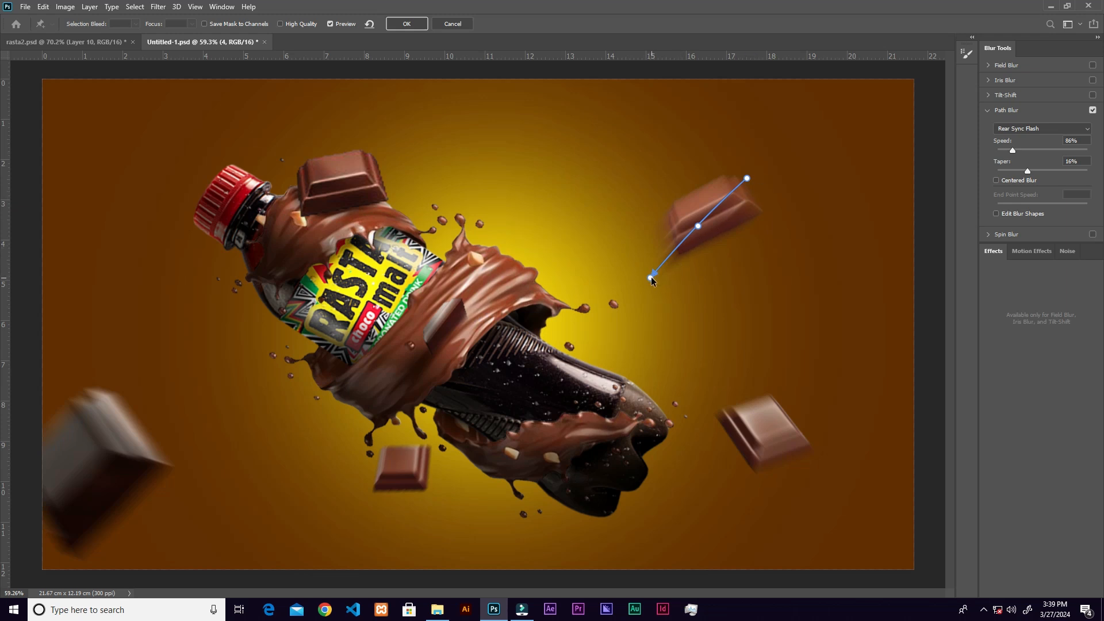
{"action": "left_click_drag", "start_coordinate": [643, 284], "coordinate": [644, 281]}
{"action": "left_click", "coordinate": [412, 24]}
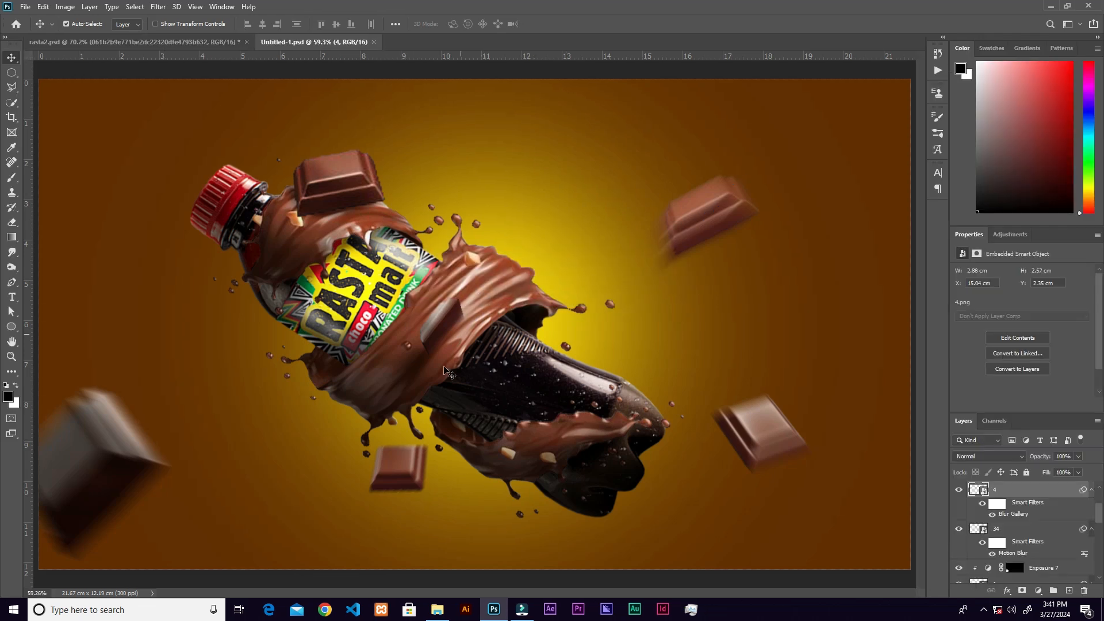
- Place the single green leaf image from the rasta folder near the canvas's top centre, scaled to 8.75% and rotated about 64°
{"action": "left_click", "coordinate": [437, 609]}
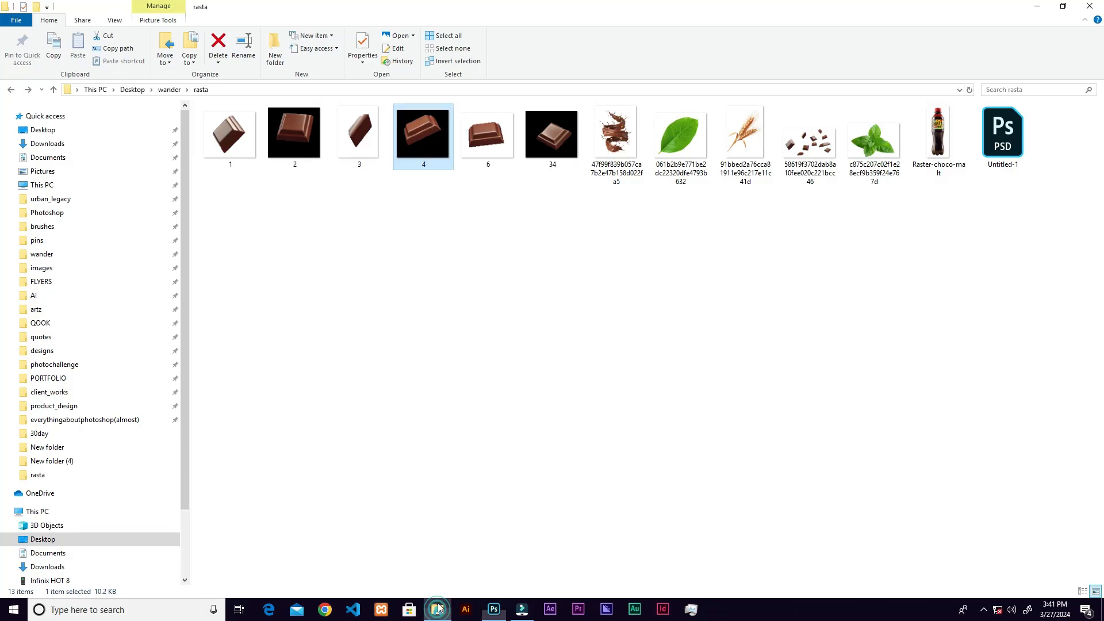
{"action": "left_click_drag", "start_coordinate": [677, 132], "coordinate": [323, 456]}
{"action": "left_click_drag", "start_coordinate": [338, 443], "coordinate": [371, 578]}
{"action": "left_click_drag", "start_coordinate": [295, 515], "coordinate": [585, 144]}
{"action": "left_click_drag", "start_coordinate": [623, 183], "coordinate": [583, 154]}
{"action": "left_click_drag", "start_coordinate": [586, 174], "coordinate": [547, 140]}
{"action": "left_click", "coordinate": [550, 23]}
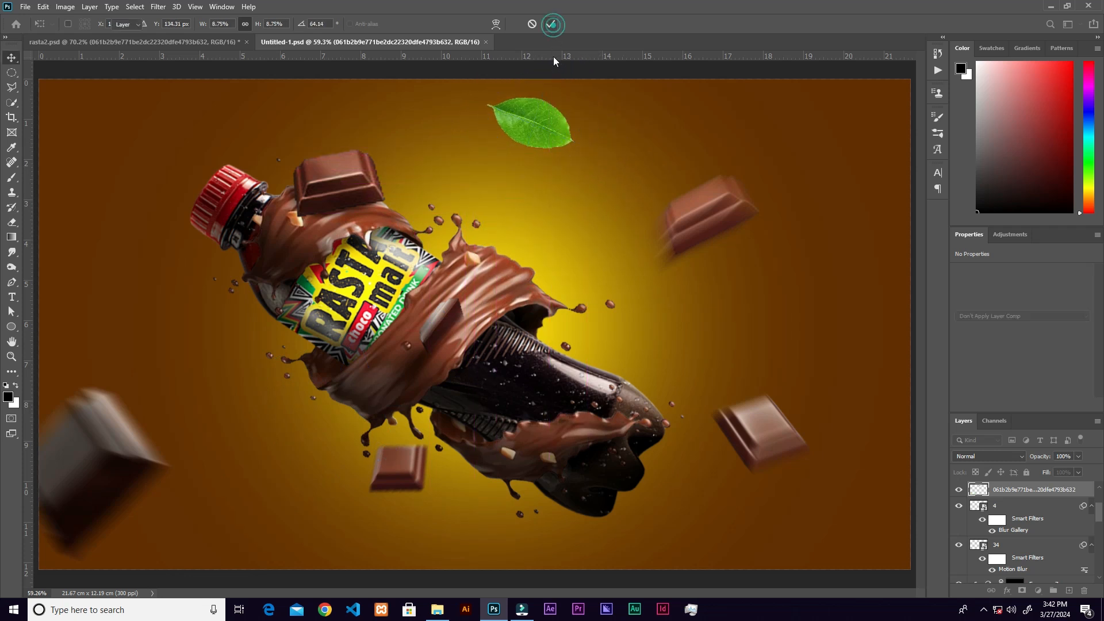
- Apply a Motion Blur to the leaf with a -28° angle and a distance of 47 pixels
{"action": "left_click", "coordinate": [158, 6]}
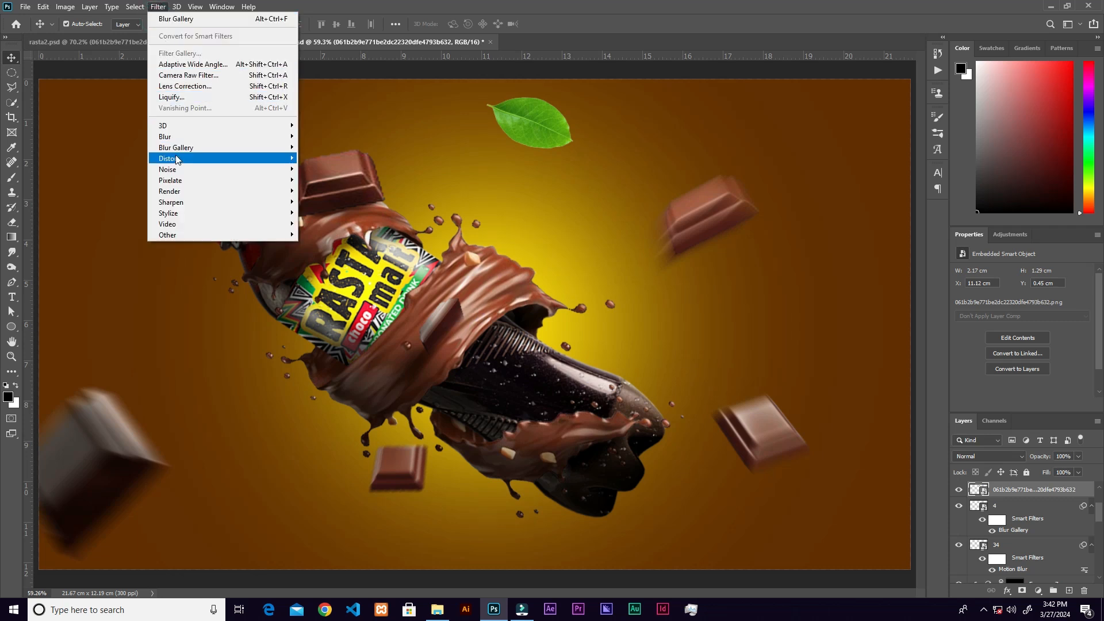
{"action": "left_click", "coordinate": [175, 136]}
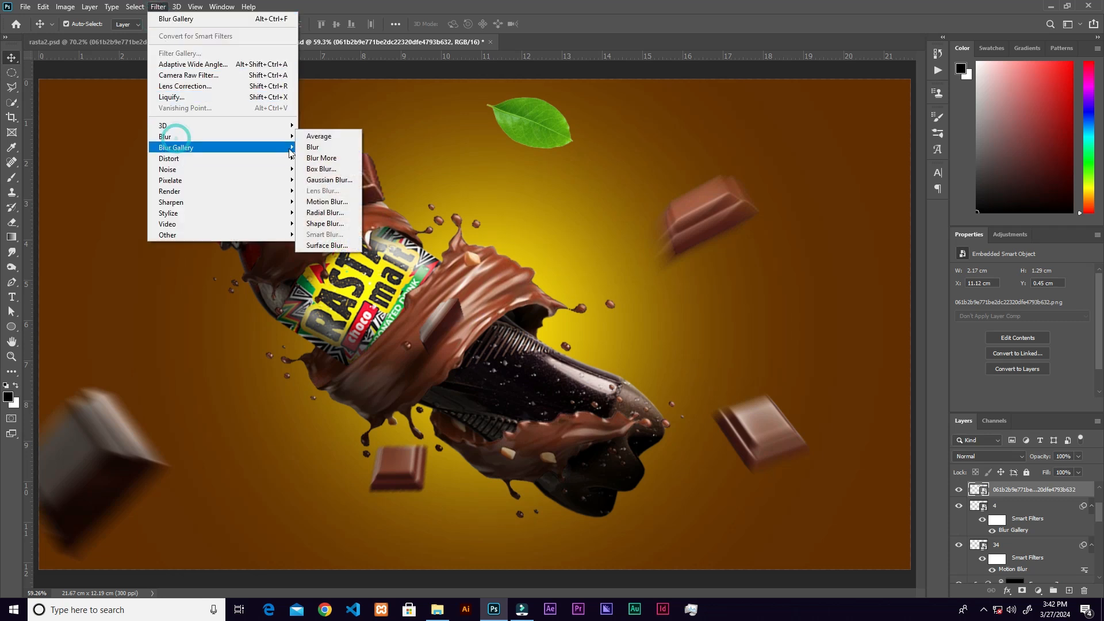
{"action": "left_click", "coordinate": [327, 201]}
{"action": "type", "text": "-"}
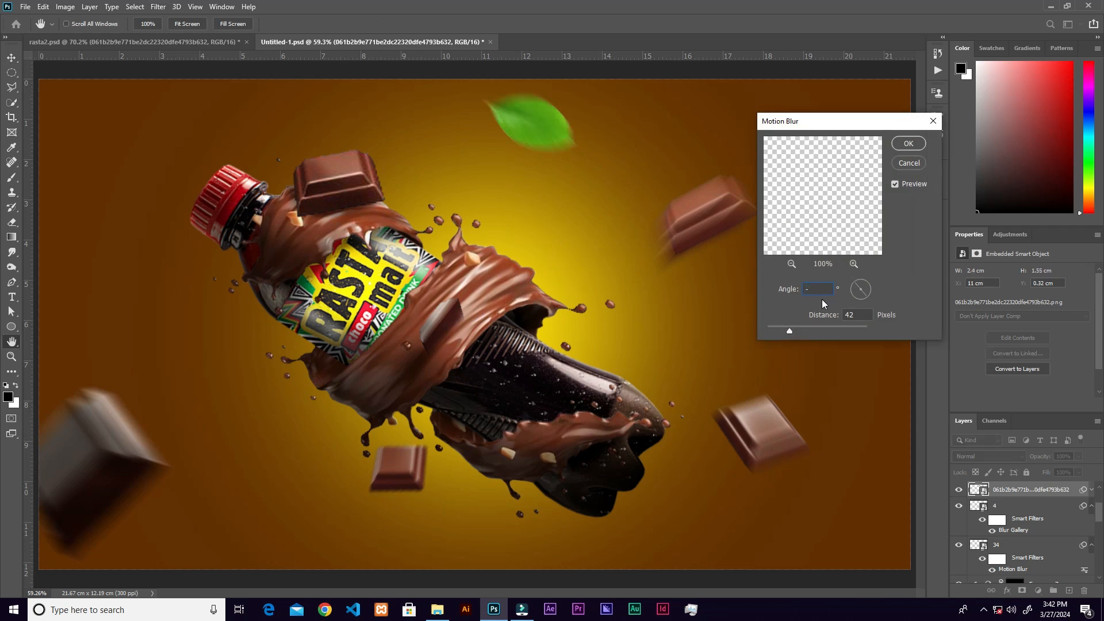
{"action": "type", "text": "28"}
{"action": "left_click", "coordinate": [908, 143]}
{"action": "key", "text": "v"}
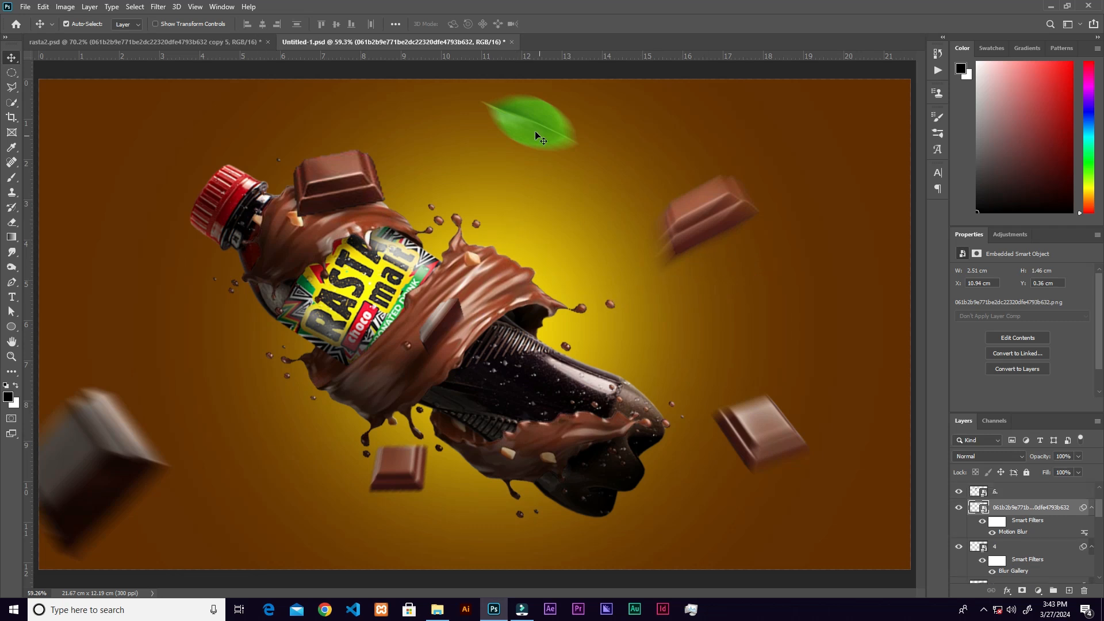
- Duplicate the leaf beside the chocolate splash just right of the bottle and scale the copy to about 1.42 × 0.82 cm
{"action": "left_click_drag", "start_coordinate": [542, 221], "coordinate": [574, 271]}
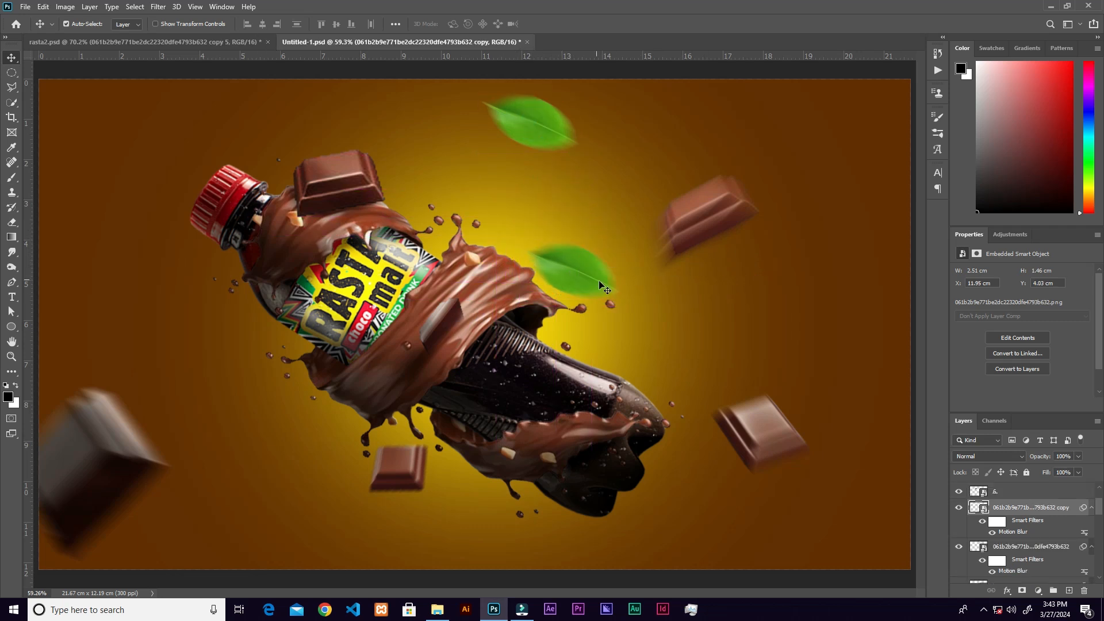
{"action": "key", "text": "ctrl+t"}
{"action": "left_click_drag", "start_coordinate": [589, 217], "coordinate": [577, 238]}
{"action": "left_click", "coordinate": [550, 24]}
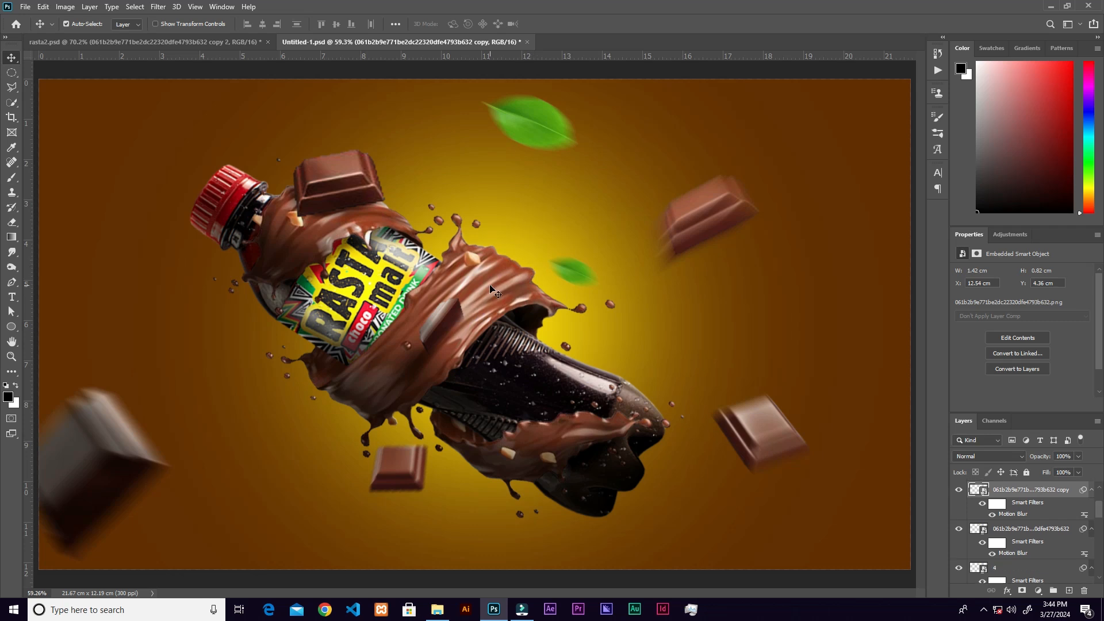
- Duplicate the small leaf onto the bottle's shoulder beside the label, scaled to about 1.38 × 0.8 cm
{"action": "left_click_drag", "start_coordinate": [571, 273], "coordinate": [281, 236]}
{"action": "key", "text": "ctrl+t"}
{"action": "left_click", "coordinate": [551, 24]}
{"action": "key", "text": "ctrl+f"}
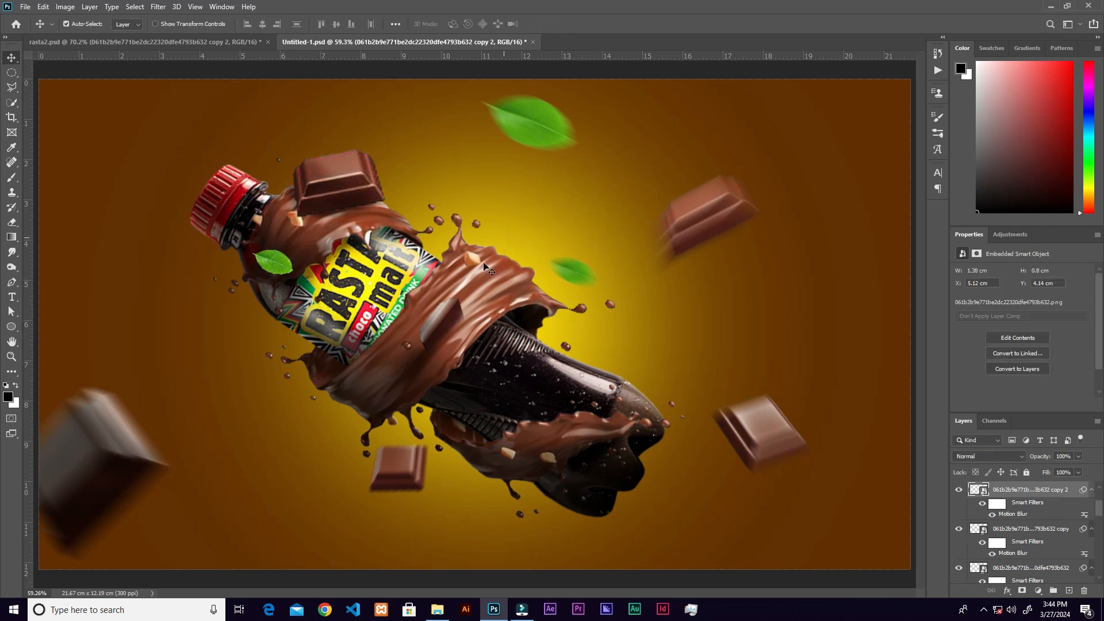
- Duplicate the top-centre leaf to the canvas's upper-left edge, enlarged to 13.83% so it runs partly off the canvas
{"action": "left_click_drag", "start_coordinate": [528, 122], "coordinate": [79, 138]}
{"action": "key", "text": "ctrl+t"}
{"action": "left_click_drag", "start_coordinate": [129, 165], "coordinate": [50, 149]}
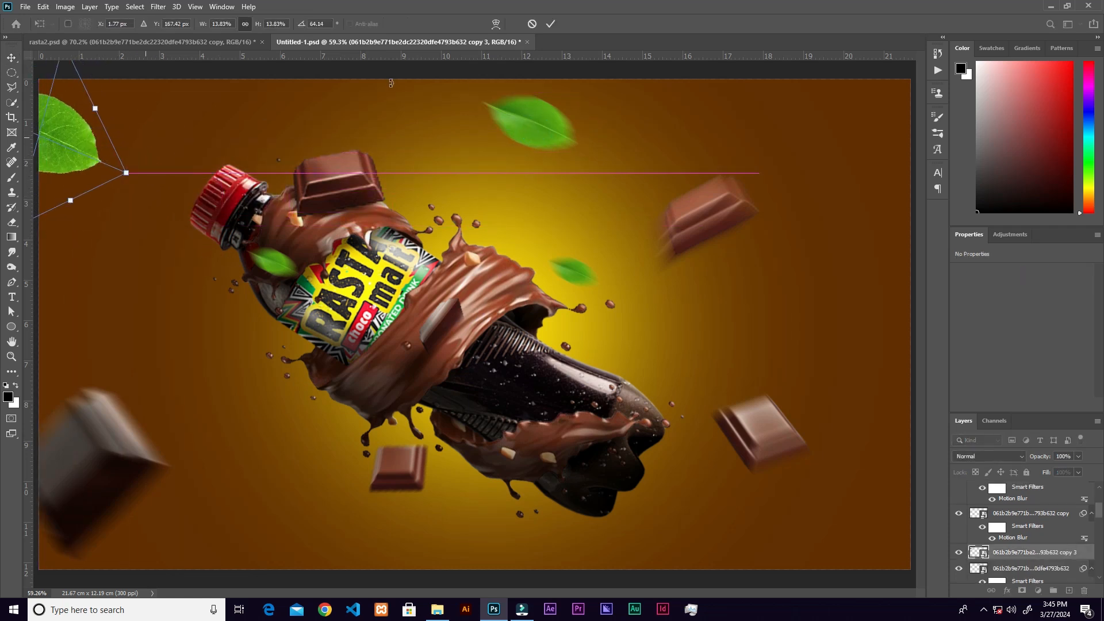
{"action": "left_click", "coordinate": [550, 25]}
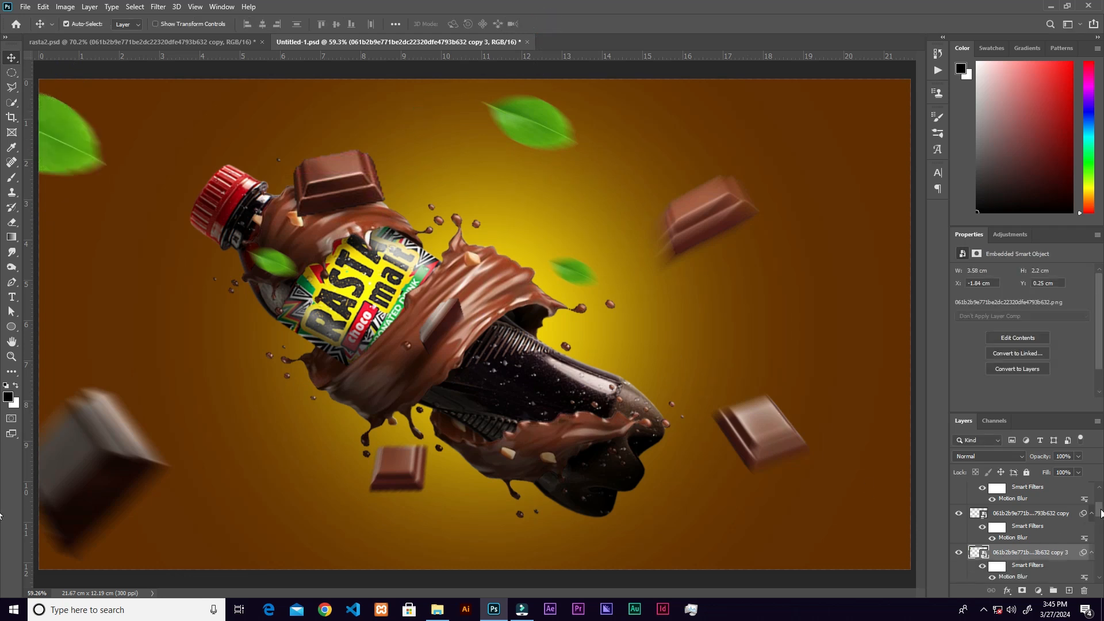
- Set the Motion Blur distance of the large upper-left leaf to 124 pixels
{"action": "left_click_drag", "start_coordinate": [1101, 513], "coordinate": [1096, 518]}
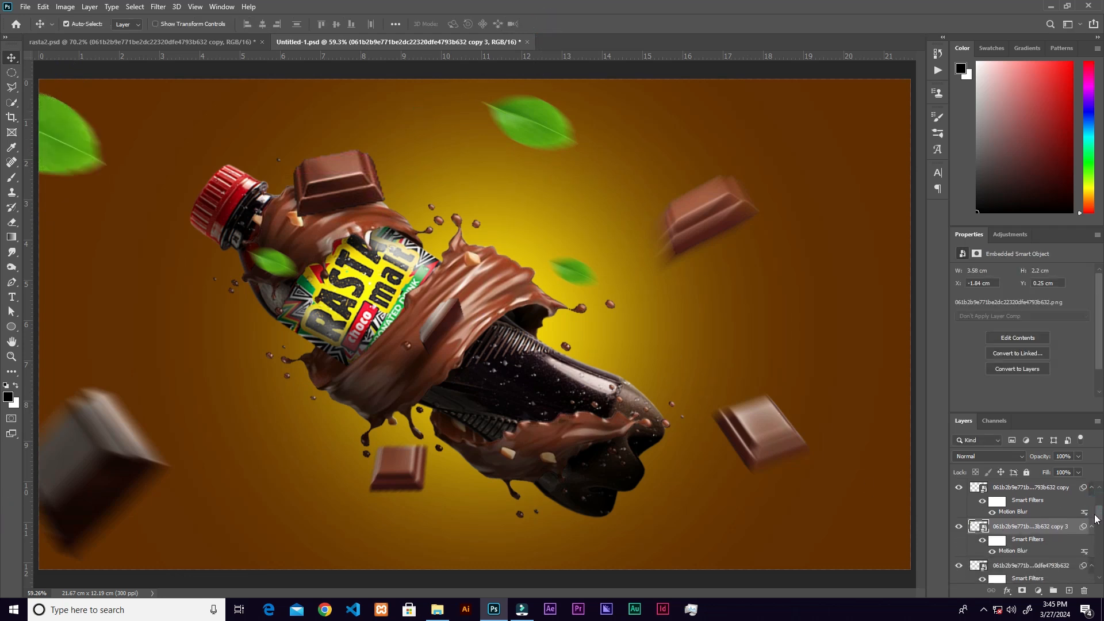
{"action": "double_click", "coordinate": [1013, 554]}
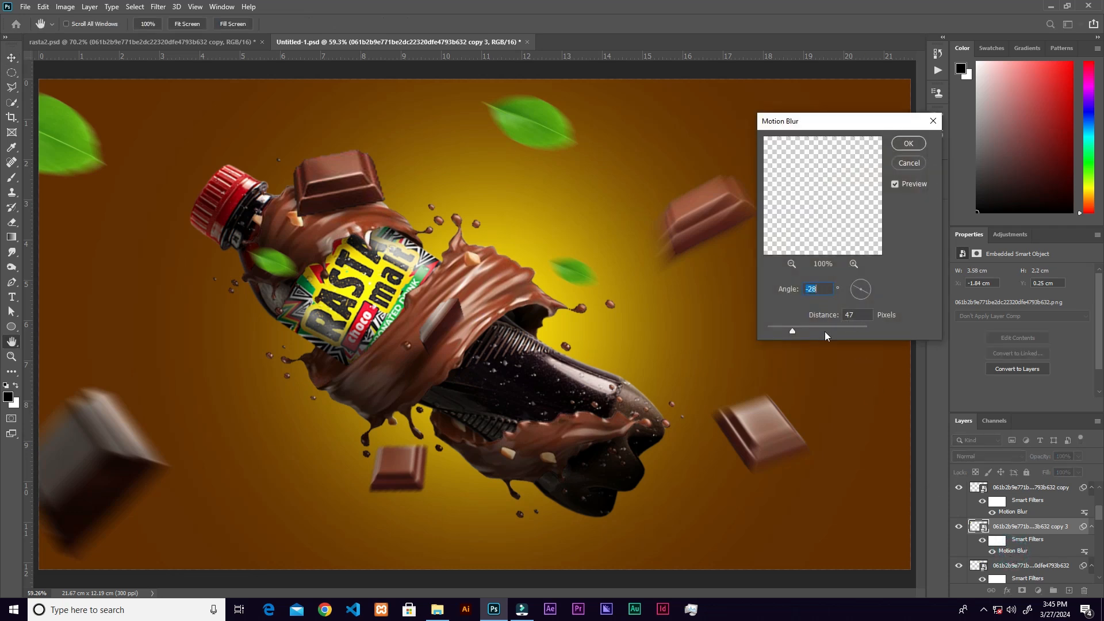
{"action": "left_click_drag", "start_coordinate": [795, 332], "coordinate": [805, 332]}
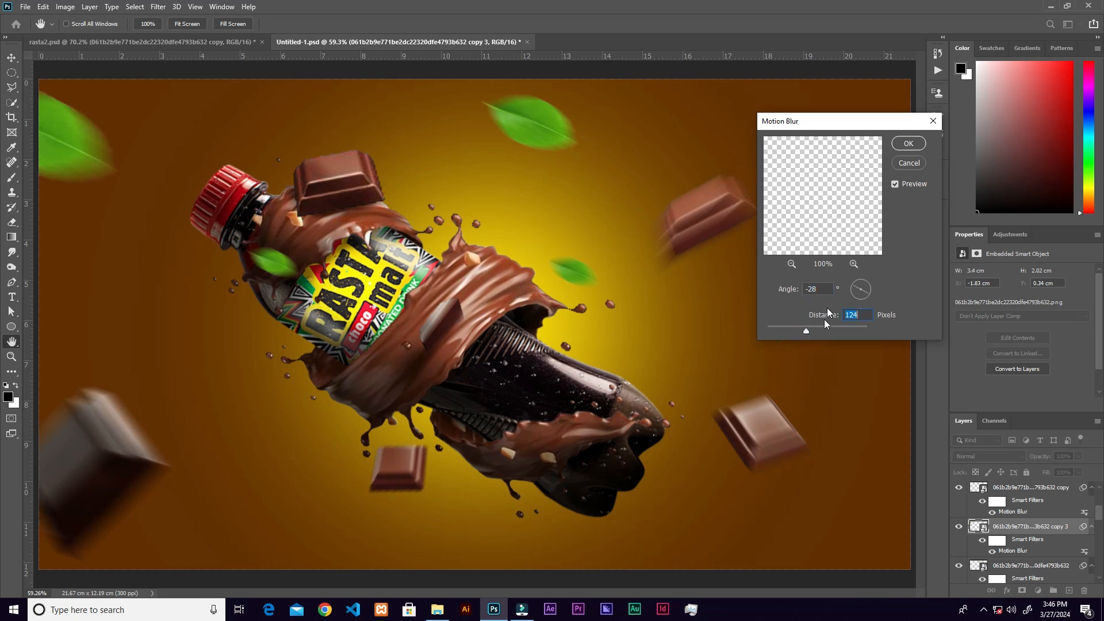
{"action": "left_click", "coordinate": [907, 144]}
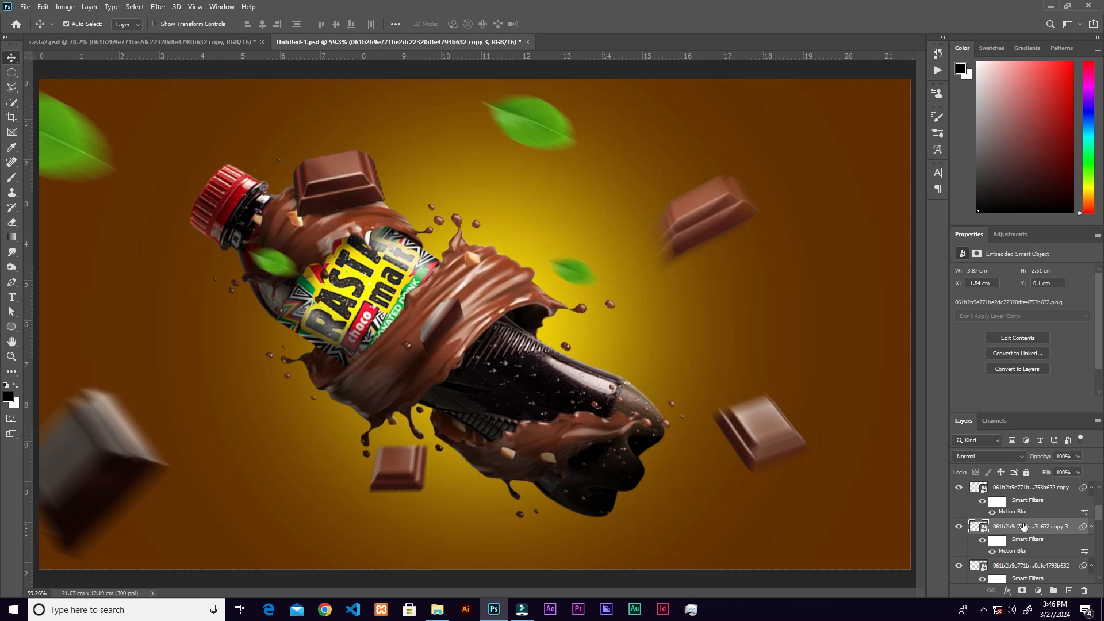
- Add an Exposure adjustment clipped to the large upper-left leaf and set its exposure to -1.52
{"action": "left_click", "coordinate": [1038, 591]}
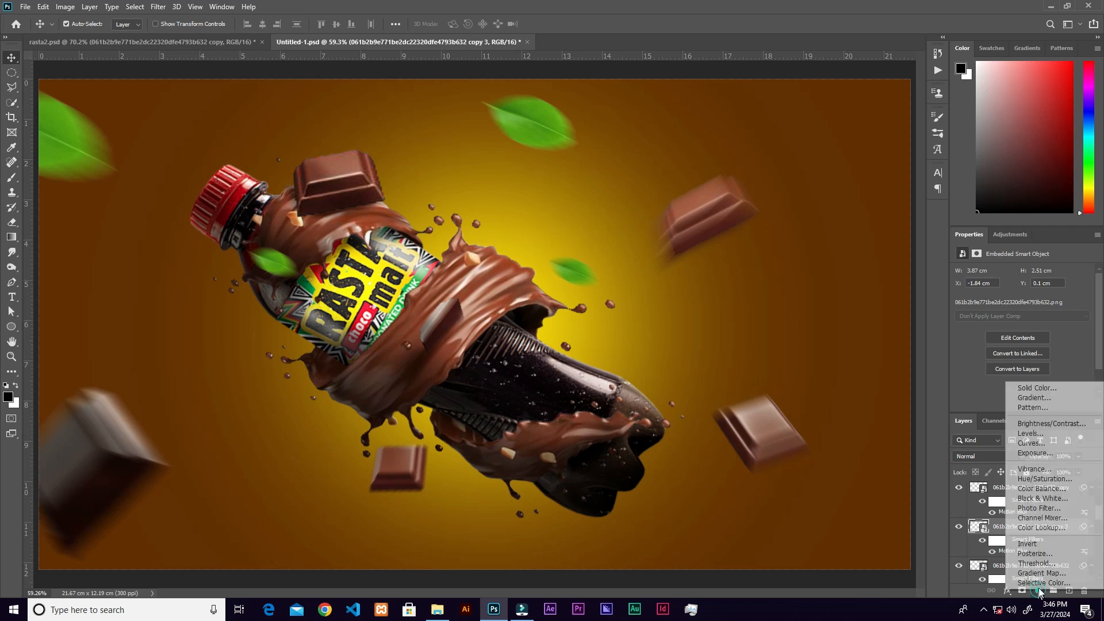
{"action": "left_click", "coordinate": [1035, 453]}
{"action": "left_click", "coordinate": [1018, 405]}
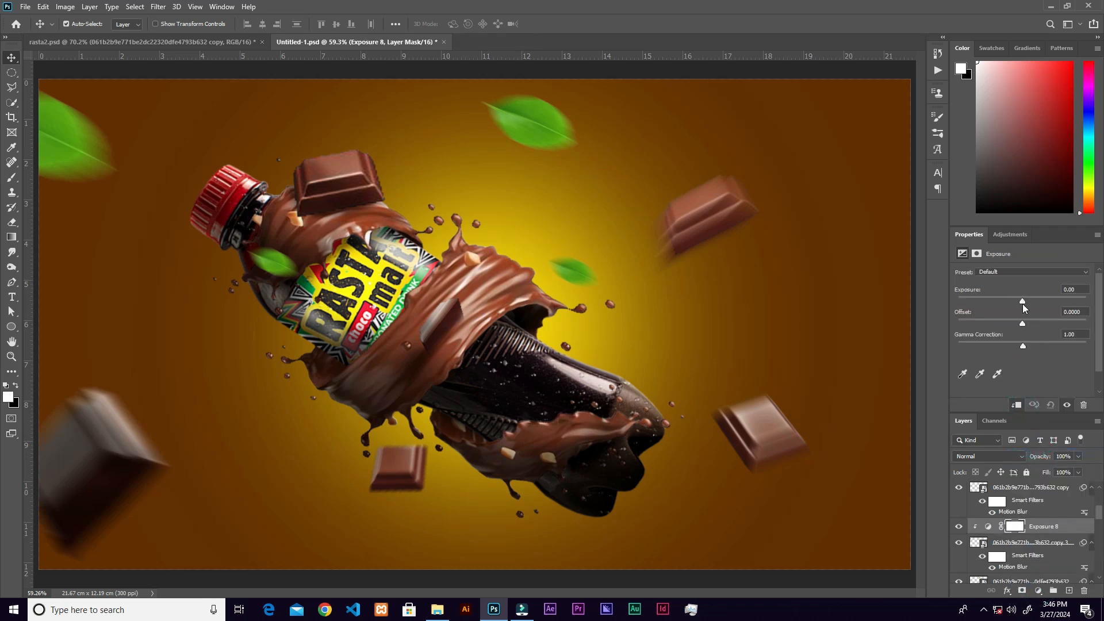
{"action": "left_click_drag", "start_coordinate": [1019, 304], "coordinate": [1011, 305]}
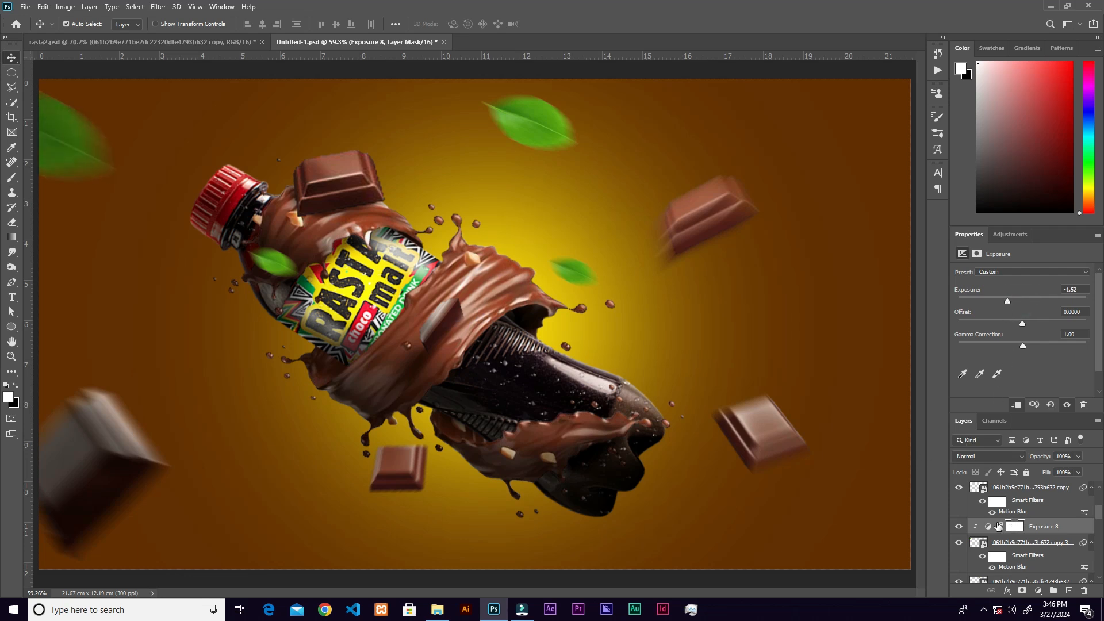
- Paint black on the Exposure 8 mask with a 125 px soft brush to lighten part of the upper-left leaf, and save the document
{"action": "key", "text": "b"}
{"action": "key", "text": "x"}
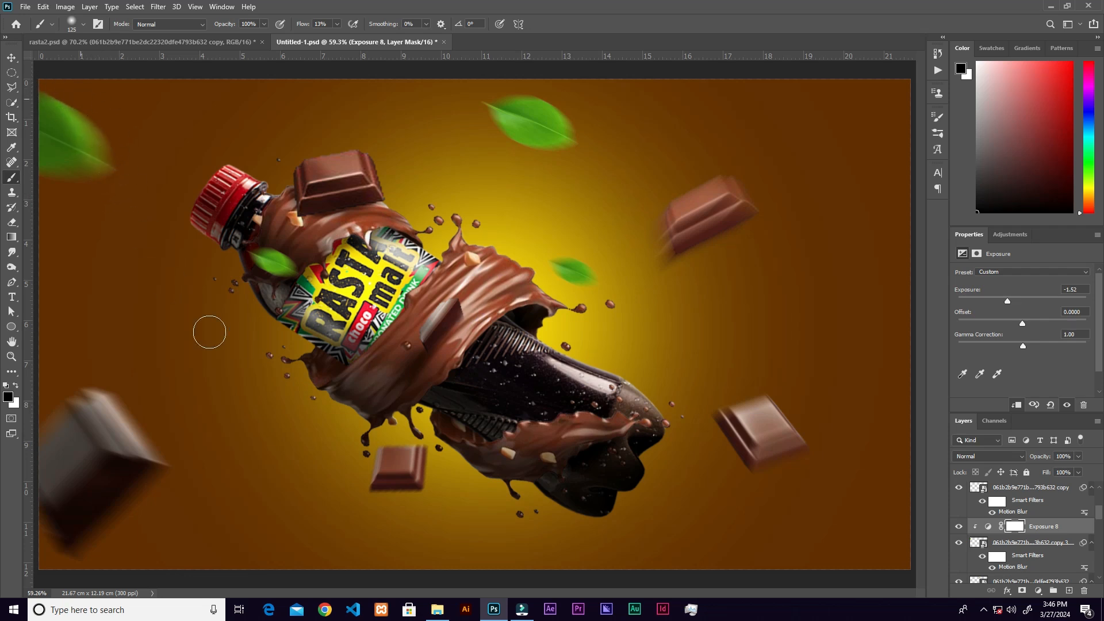
{"action": "key", "text": "v"}
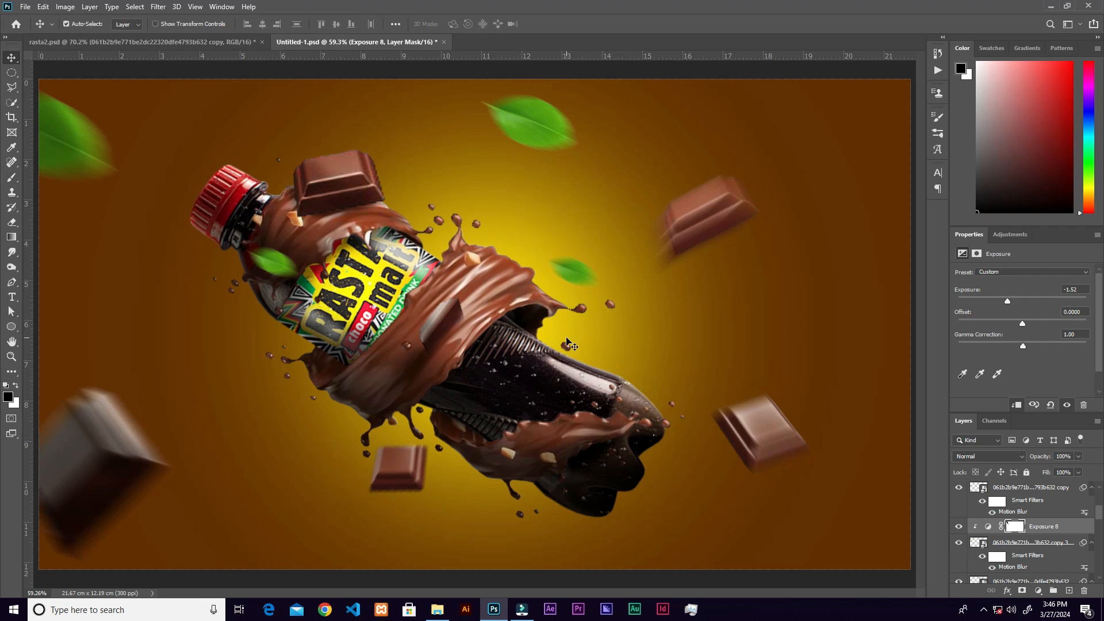
{"action": "key", "text": "ctrl+s"}
- Place the single green leaf image below the small chocolate piece under the bottle, scaled to 8.88% and rotated 57.45°
{"action": "left_click", "coordinate": [437, 609]}
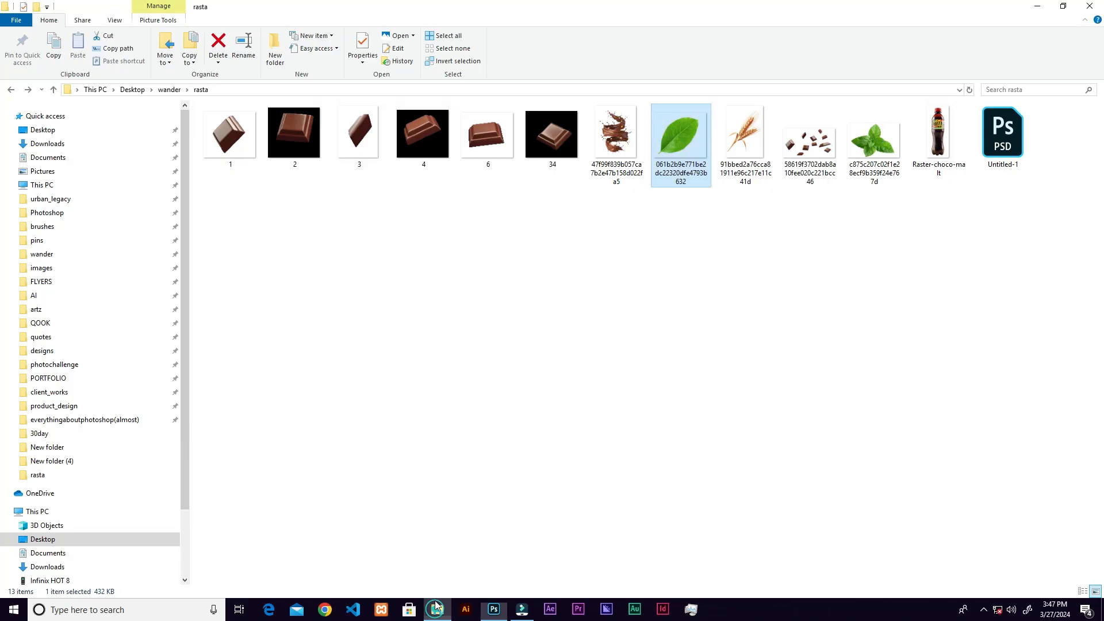
{"action": "left_click_drag", "start_coordinate": [674, 154], "coordinate": [519, 425]}
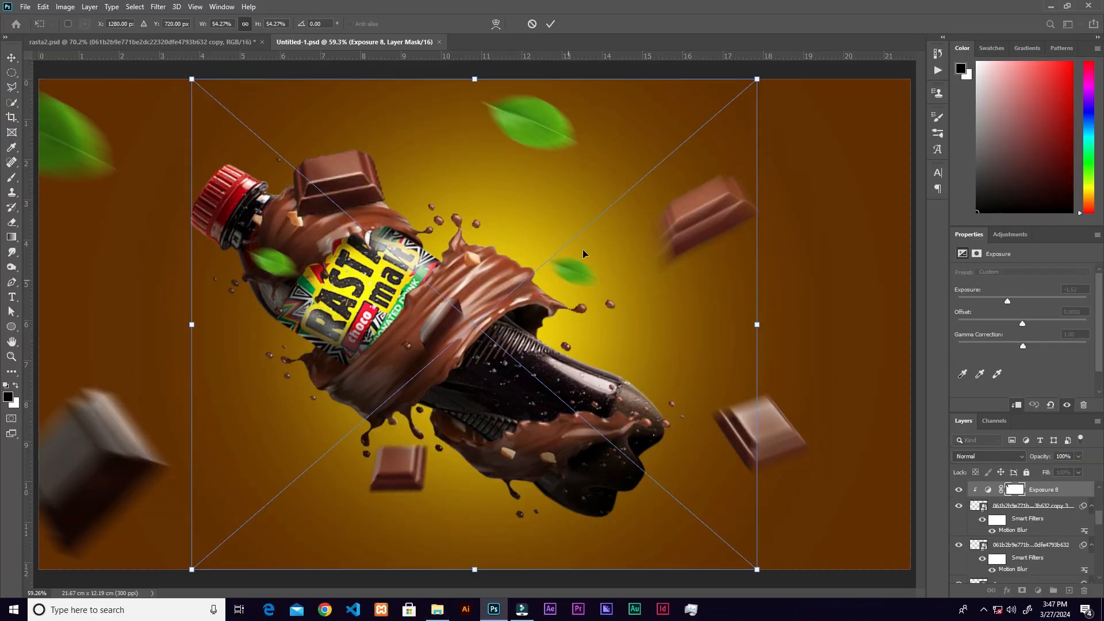
{"action": "left_click_drag", "start_coordinate": [750, 83], "coordinate": [480, 530]}
{"action": "left_click_drag", "start_coordinate": [459, 404], "coordinate": [439, 513]}
{"action": "left_click_drag", "start_coordinate": [428, 562], "coordinate": [442, 519]}
{"action": "left_click_drag", "start_coordinate": [450, 468], "coordinate": [447, 490]}
{"action": "left_click_drag", "start_coordinate": [444, 547], "coordinate": [436, 523]}
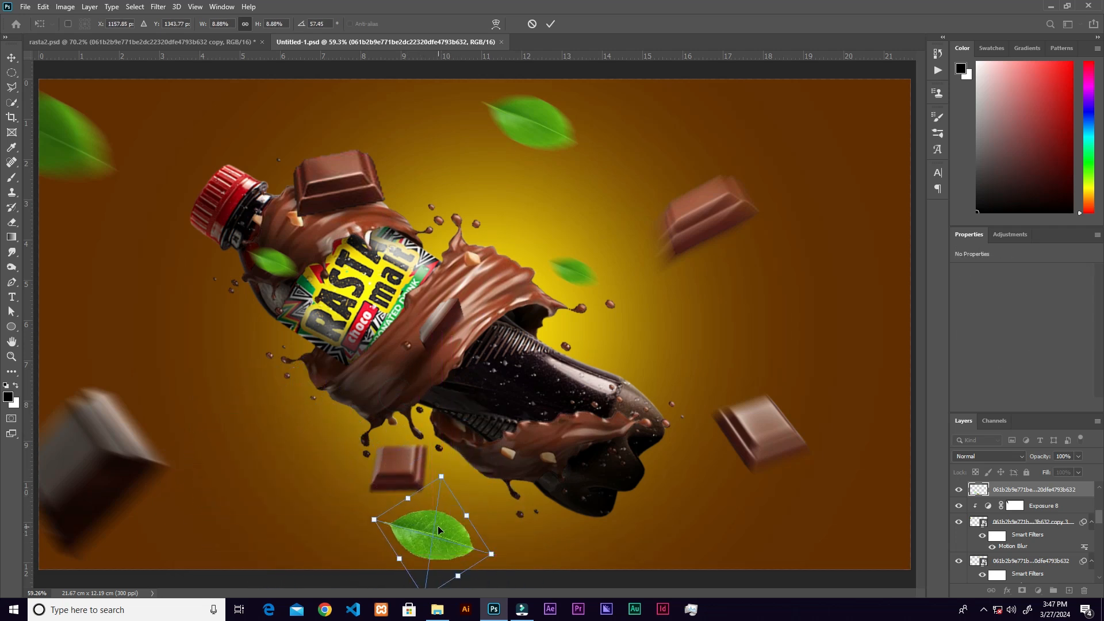
- Warp the new leaf so its lower edge curves upward, and move it down close to the canvas's bottom edge
{"action": "right_click", "coordinate": [436, 526]}
{"action": "left_click", "coordinate": [459, 455]}
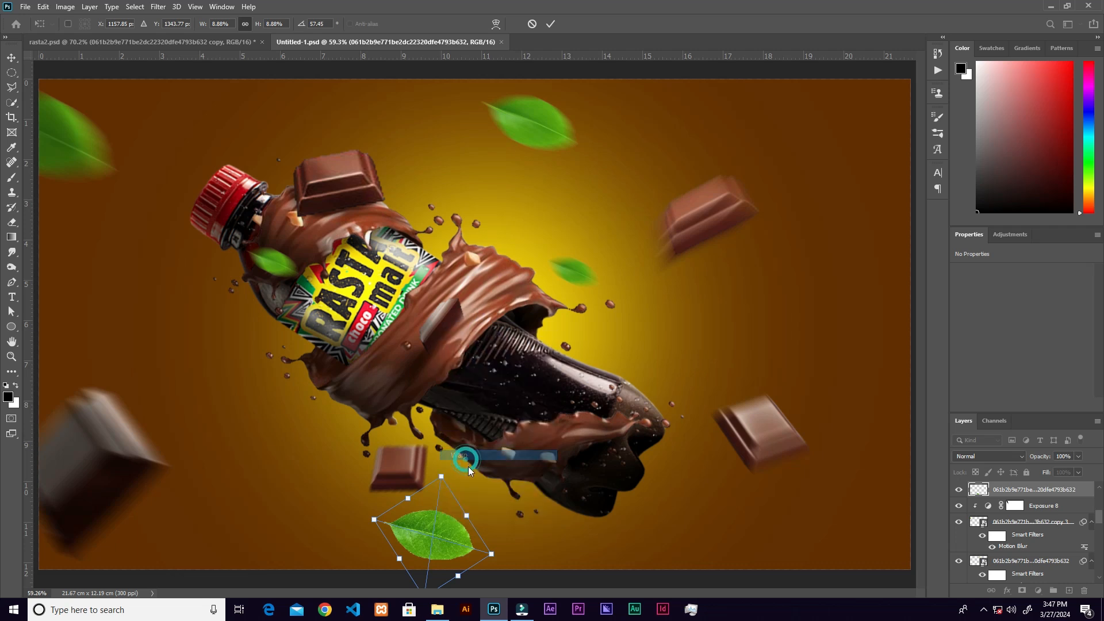
{"action": "left_click_drag", "start_coordinate": [447, 579], "coordinate": [428, 468]}
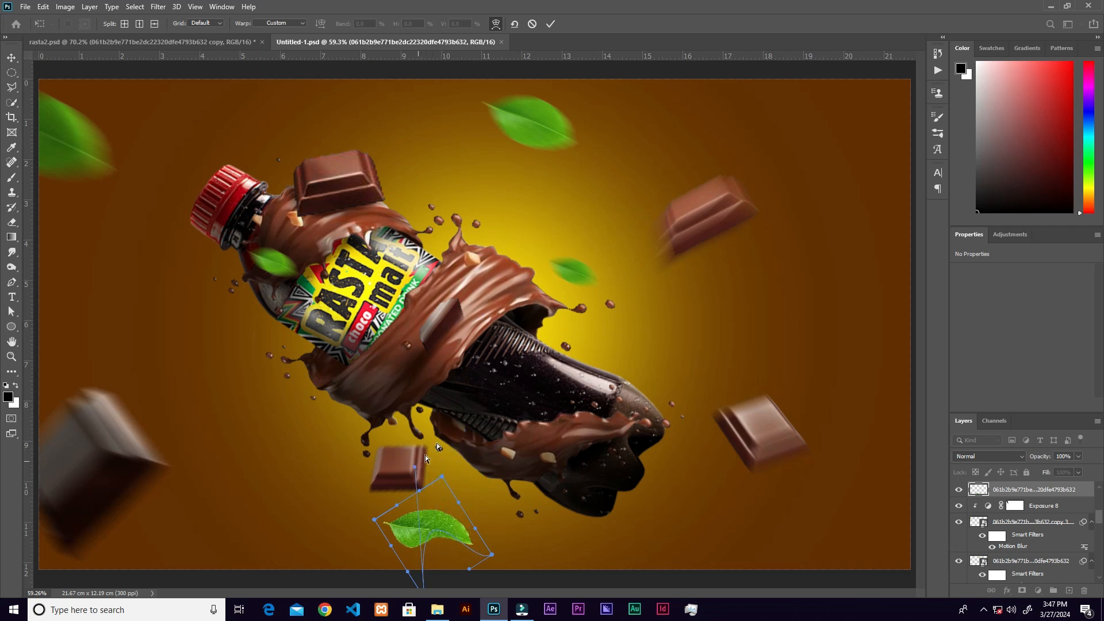
{"action": "left_click", "coordinate": [550, 24]}
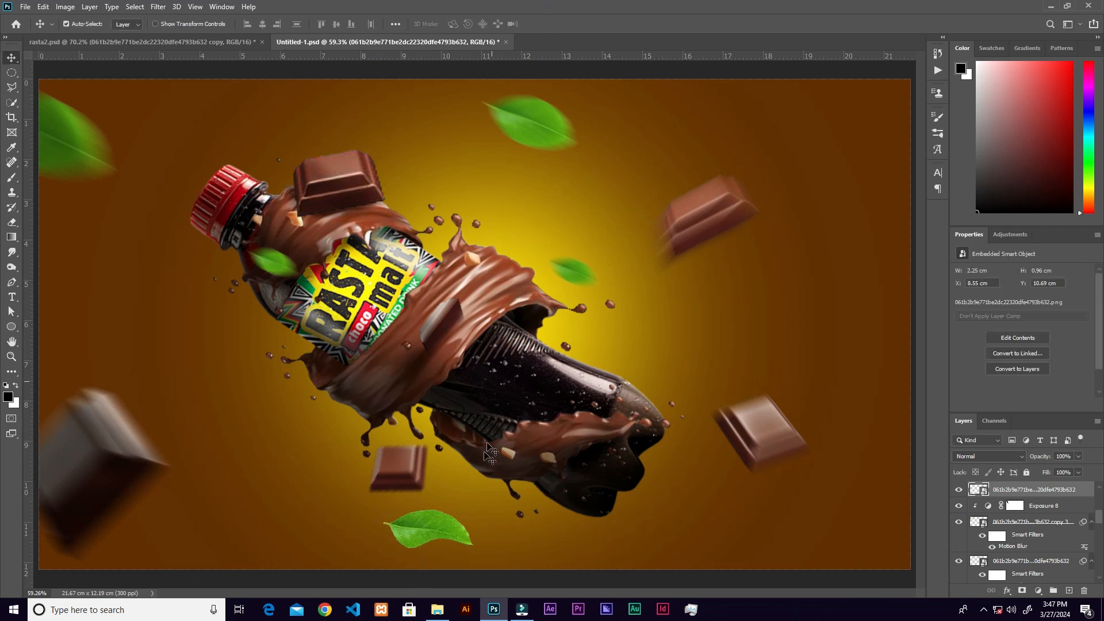
{"action": "left_click_drag", "start_coordinate": [436, 524], "coordinate": [443, 555]}
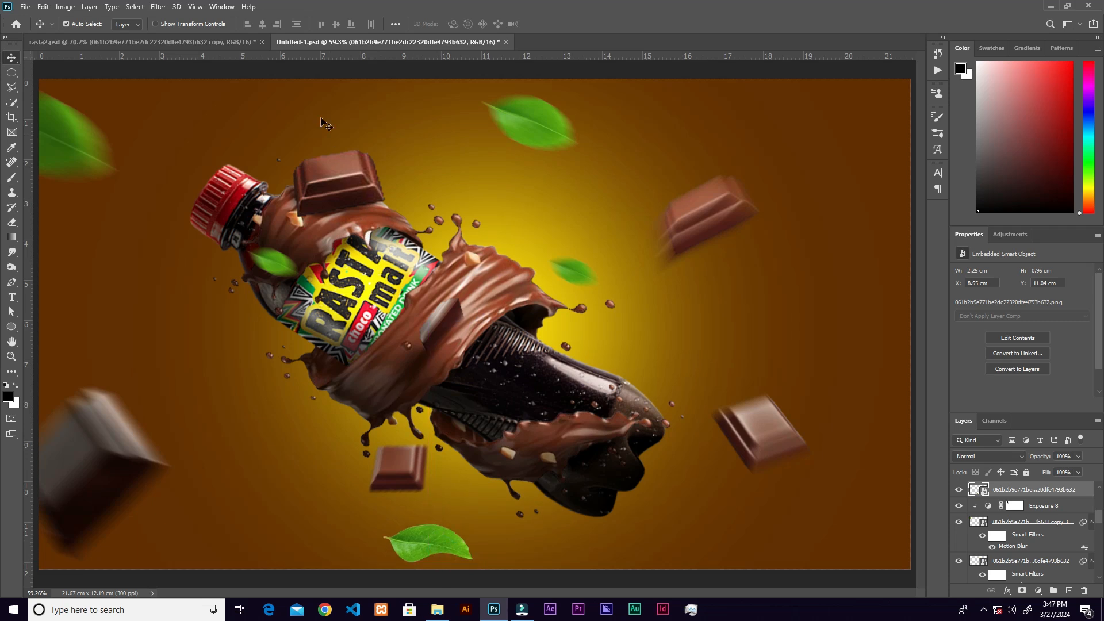
- Apply Motion Blur at -28° and 124 pixels to the bottom leaf and scale it down to about 31%
{"action": "left_click", "coordinate": [159, 8]}
{"action": "left_click", "coordinate": [174, 18]}
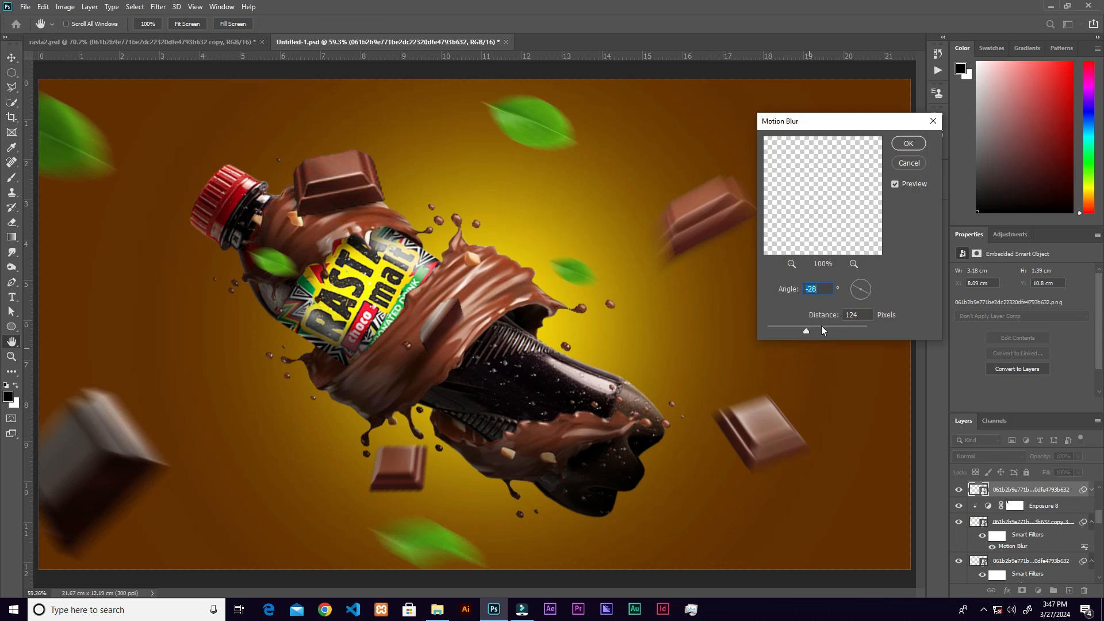
{"action": "left_click", "coordinate": [906, 146]}
{"action": "key", "text": "ctrl+t"}
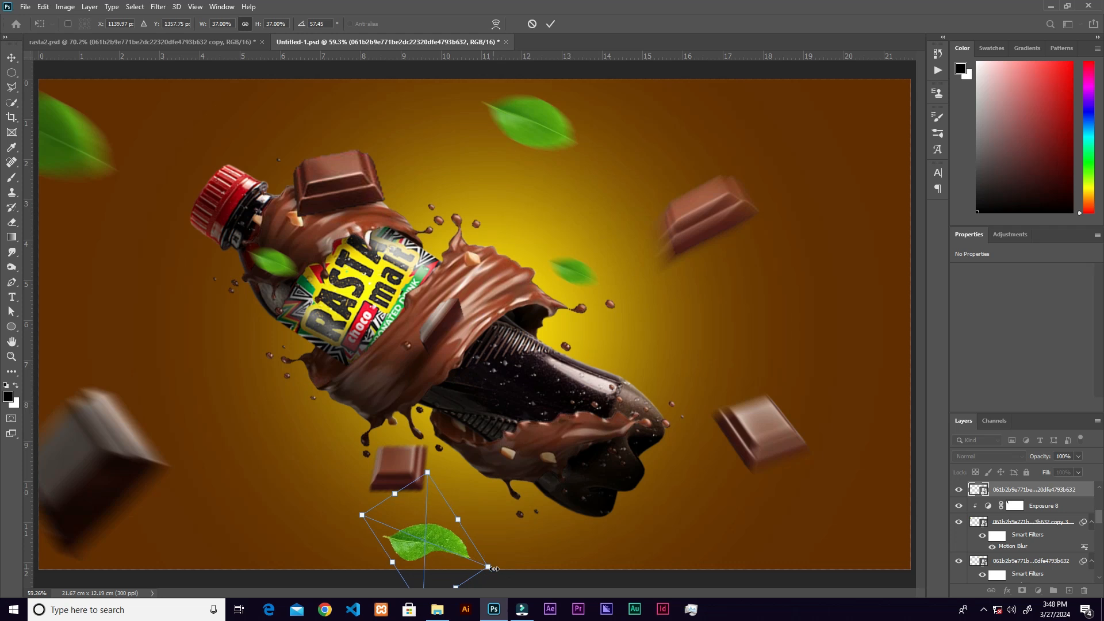
{"action": "left_click_drag", "start_coordinate": [490, 568], "coordinate": [474, 564]}
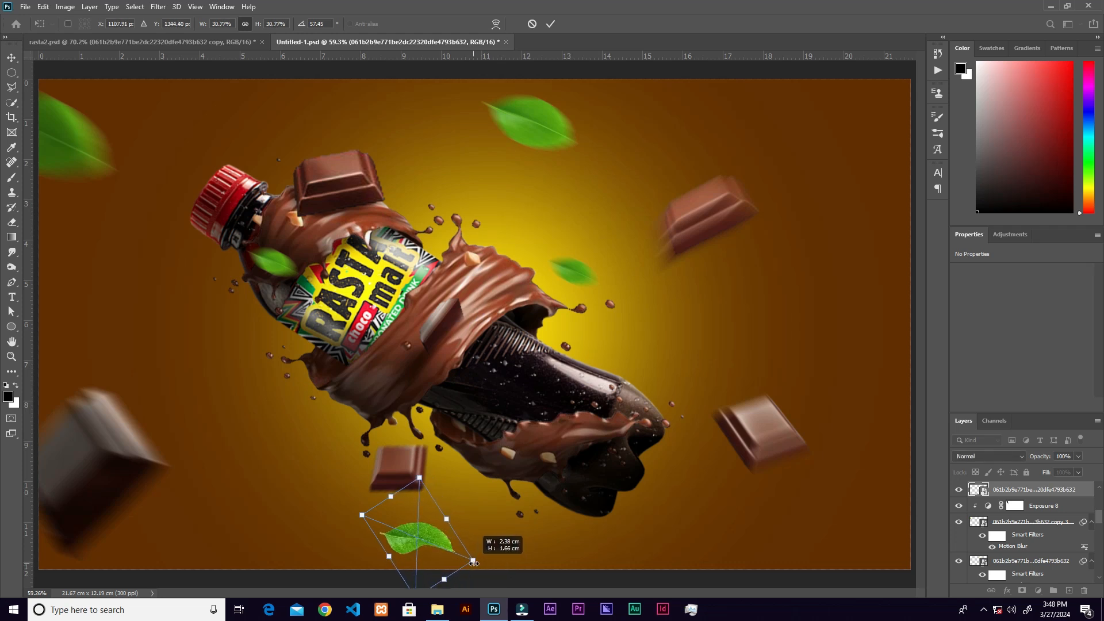
{"action": "left_click", "coordinate": [550, 23]}
- Duplicate the bottom leaf to the canvas's right edge, running partly off it, and shift the original partly past the bottom edge
{"action": "left_click_drag", "start_coordinate": [431, 535], "coordinate": [888, 280]}
{"action": "key", "text": "ctrl+t"}
{"action": "left_click", "coordinate": [550, 23]}
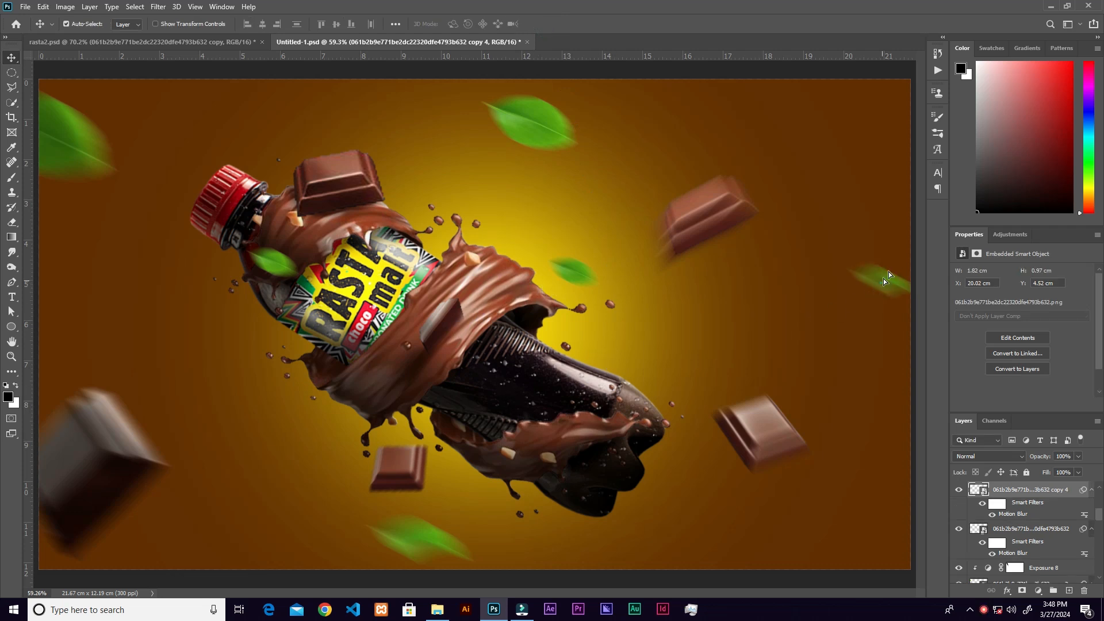
{"action": "left_click_drag", "start_coordinate": [885, 281], "coordinate": [902, 237]}
{"action": "left_click_drag", "start_coordinate": [412, 547], "coordinate": [455, 568]}
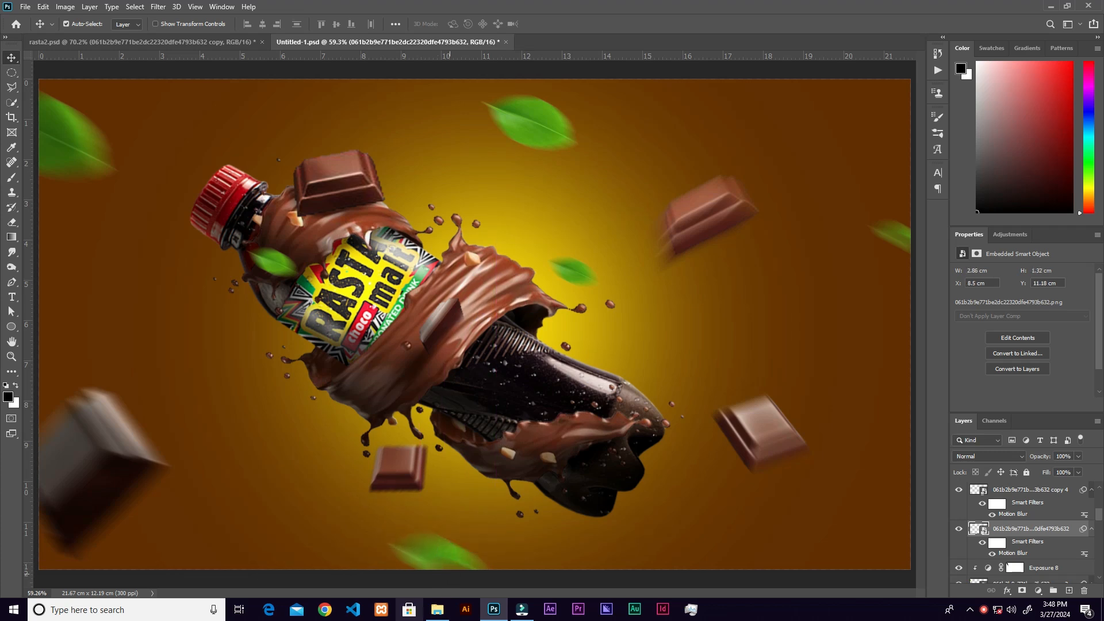
- Place the mint leaf cluster image in the canvas's lower-right corner, scaled down so it runs partly off the canvas
{"action": "left_click", "coordinate": [440, 610]}
{"action": "left_click_drag", "start_coordinate": [874, 141], "coordinate": [703, 518]}
{"action": "left_click_drag", "start_coordinate": [106, 80], "coordinate": [578, 393]}
{"action": "left_click_drag", "start_coordinate": [748, 428], "coordinate": [915, 488]}
{"action": "key", "text": "Return"}
{"action": "left_click_drag", "start_coordinate": [858, 525], "coordinate": [848, 526]}
- Apply Motion Blur to the mint leaf cluster with an angle of -50° and a distance of 45 pixels
{"action": "left_click", "coordinate": [159, 7]}
{"action": "left_click", "coordinate": [178, 16]}
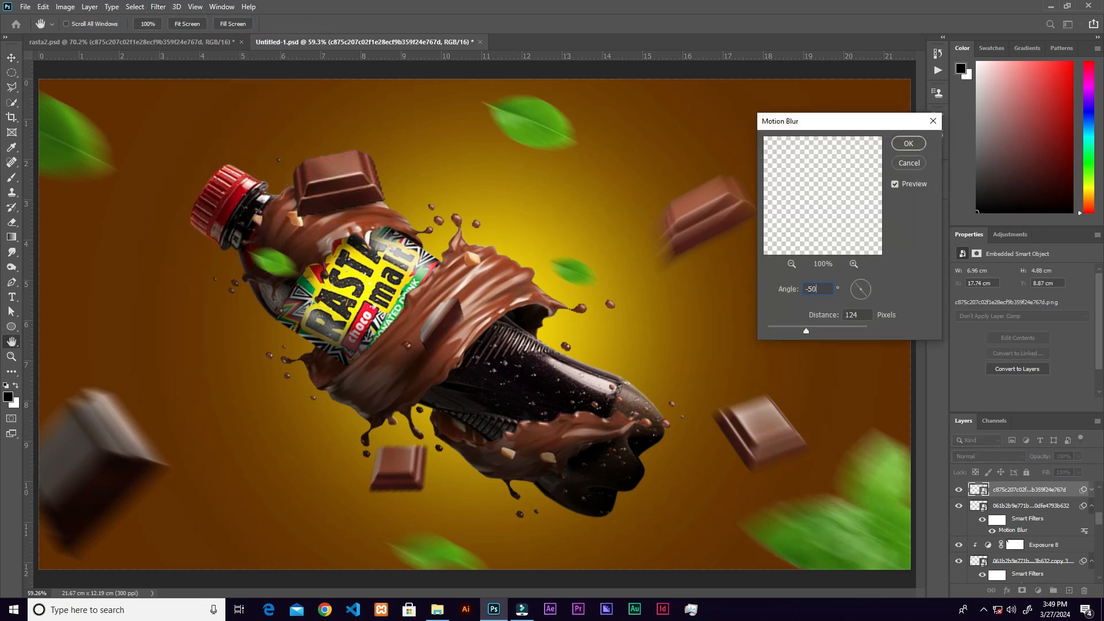
{"action": "type", "text": "45"}
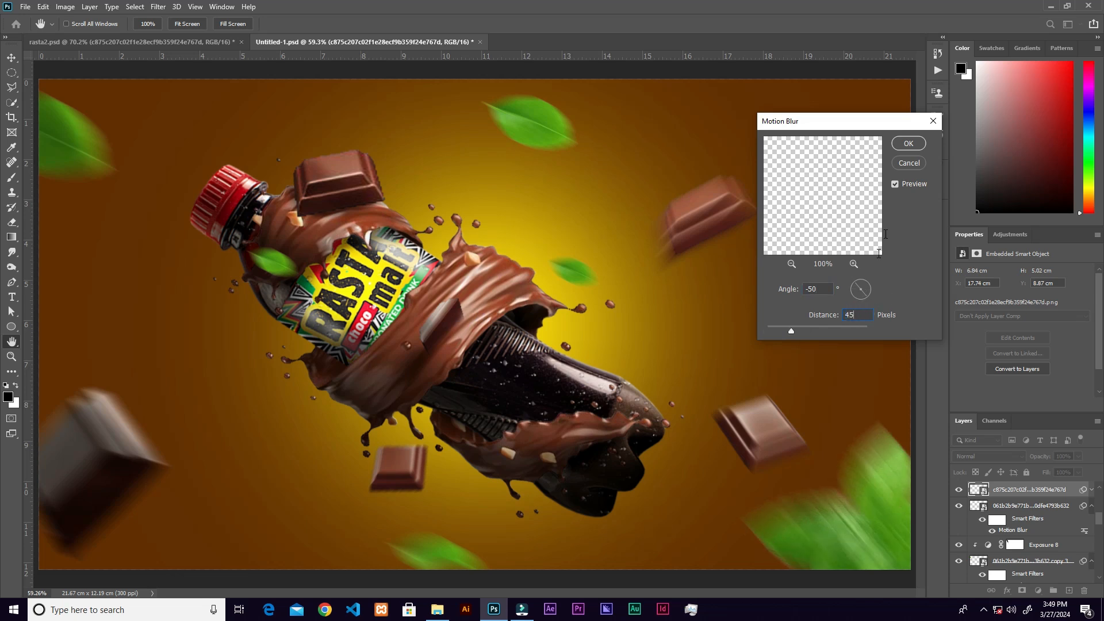
{"action": "left_click", "coordinate": [909, 144]}
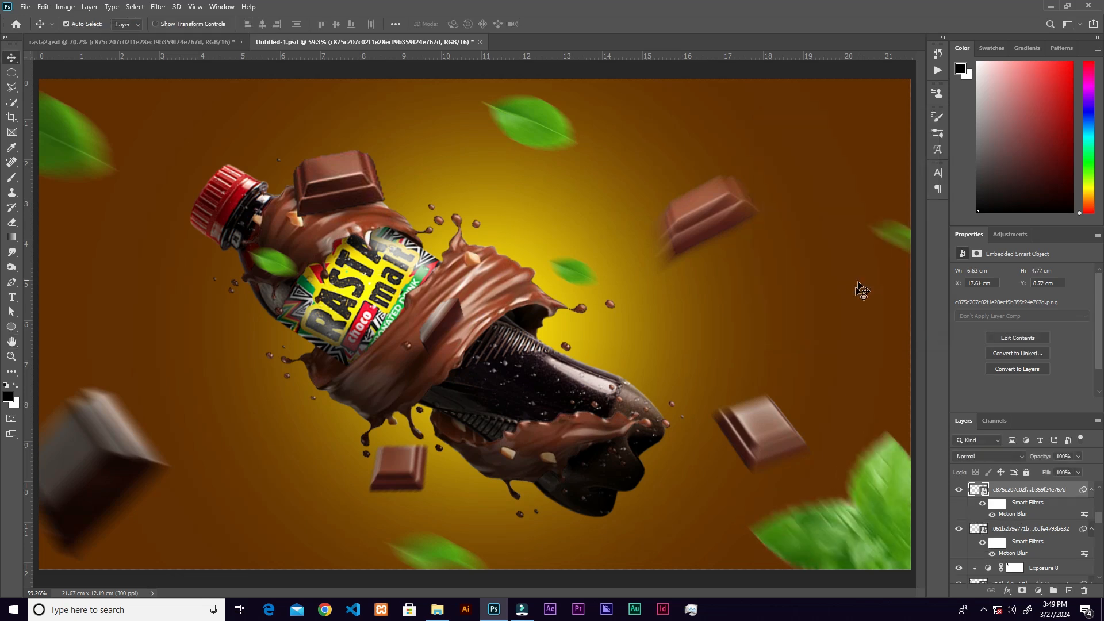
- Add an Exposure adjustment clipped to the mint leaf cluster and set its exposure to -3.32
{"action": "left_click", "coordinate": [1037, 590]}
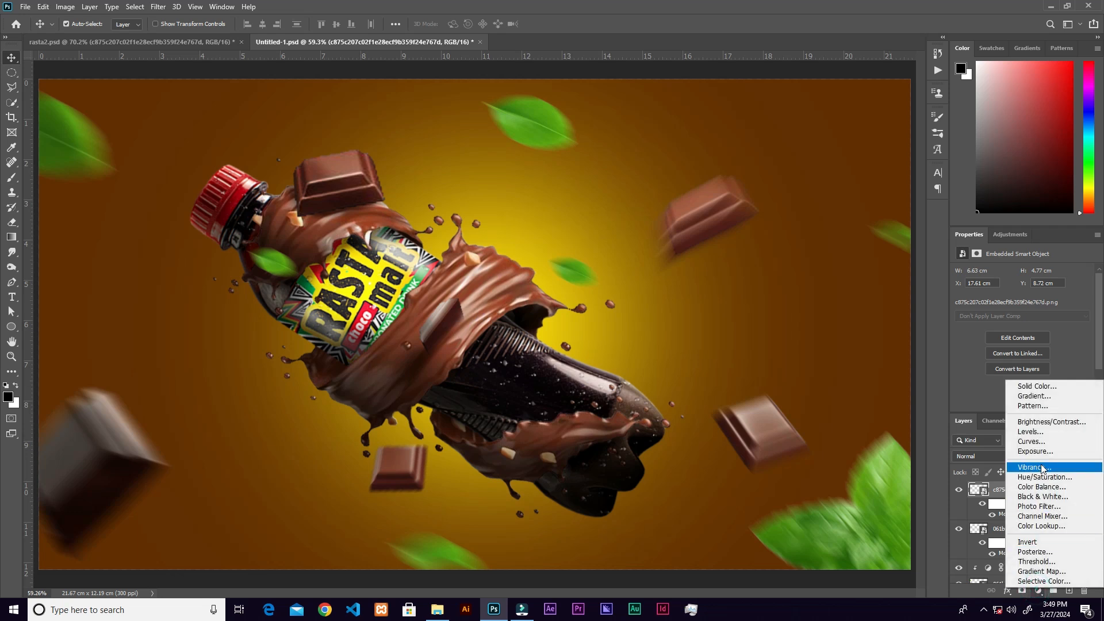
{"action": "left_click", "coordinate": [1042, 453]}
{"action": "left_click", "coordinate": [1017, 405]}
{"action": "left_click_drag", "start_coordinate": [979, 297], "coordinate": [984, 296]}
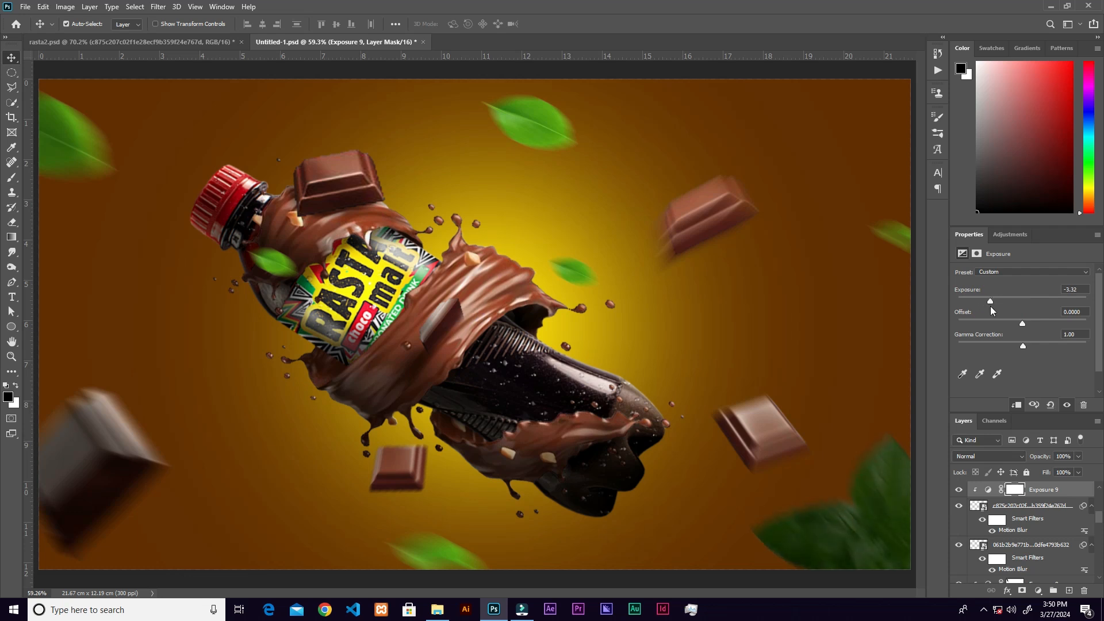
- Paint black on the Exposure 9 mask with a 125 px soft brush to lighten the upper edges of the mint leaves
{"action": "key", "text": "b"}
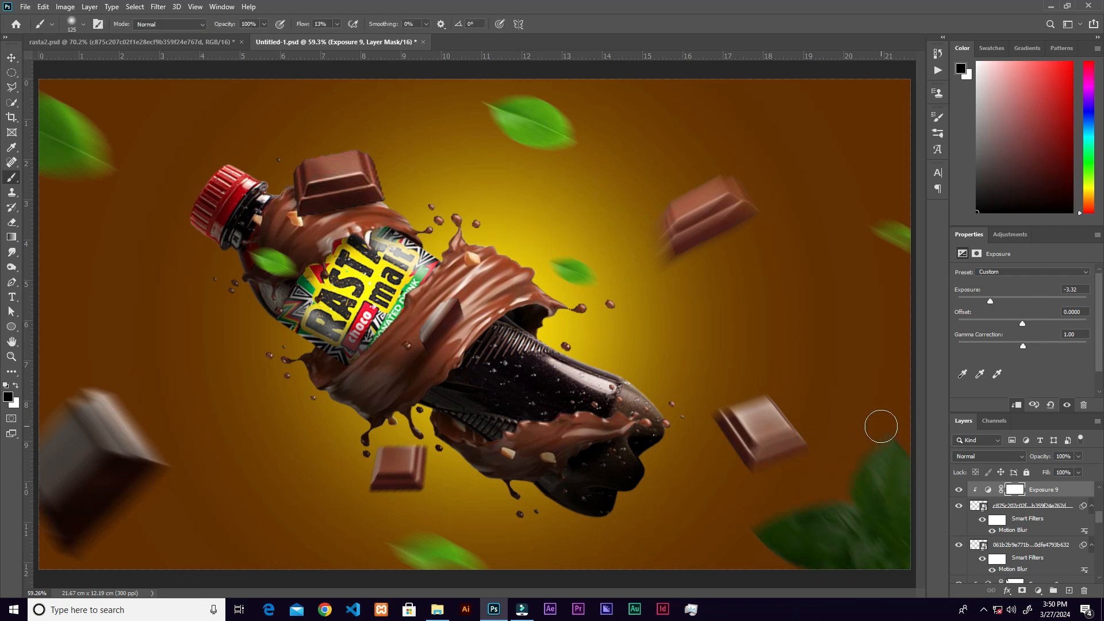
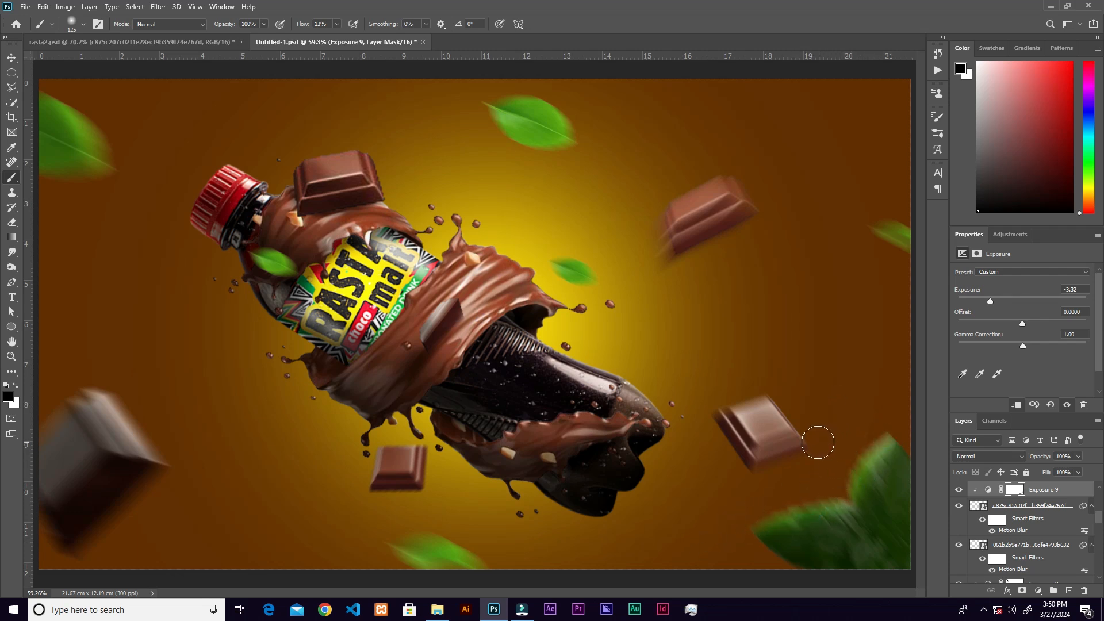
{"action": "scroll", "coordinate": [792, 459], "scroll_direction": "down", "scroll_amount": 1}
{"action": "left_click_drag", "start_coordinate": [758, 484], "coordinate": [698, 506]}
{"action": "left_click_drag", "start_coordinate": [814, 435], "coordinate": [778, 484]}
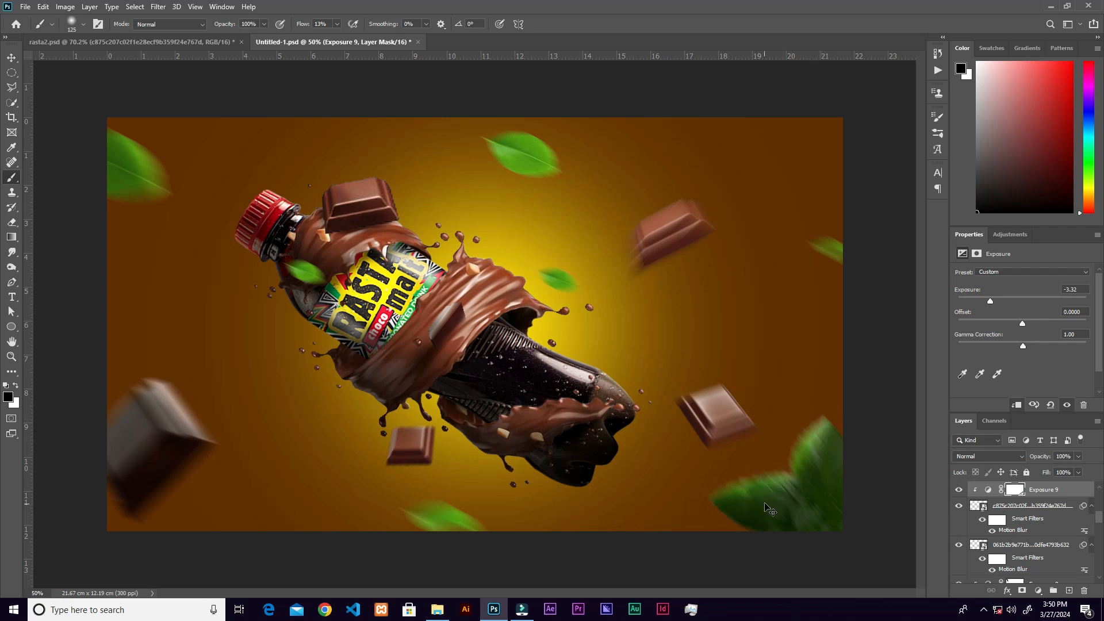
{"action": "key", "text": "ctrl+plus"}
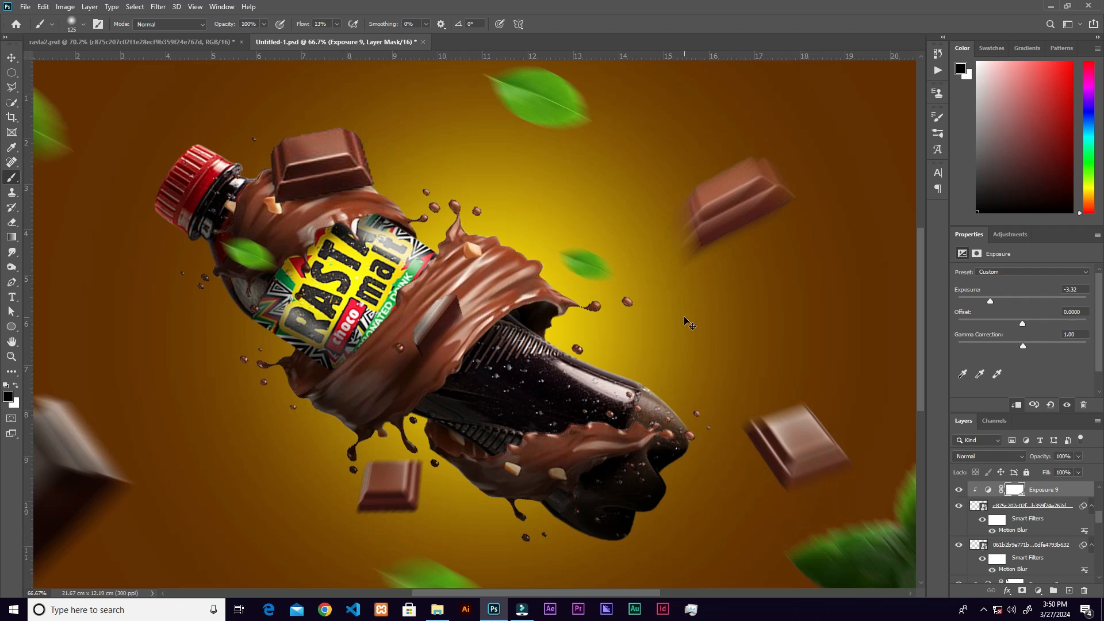
{"action": "key", "text": "ctrl+minus"}
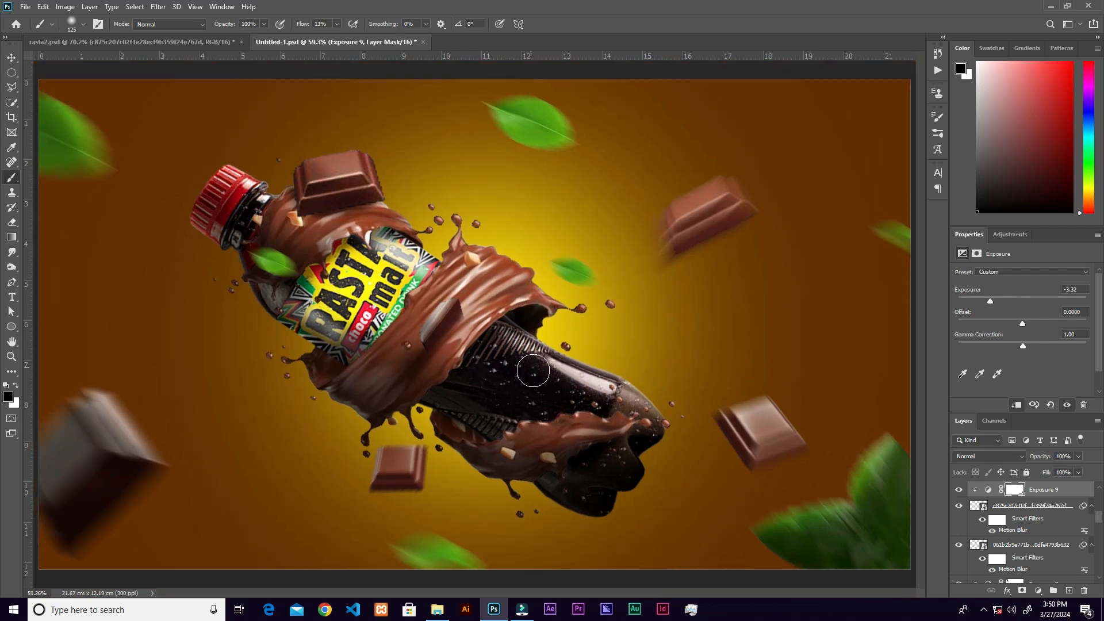
- Select the Curves 1 layer directly below Group 1, and hide and reshow Group 1 to check what it contains
{"action": "key", "text": "v"}
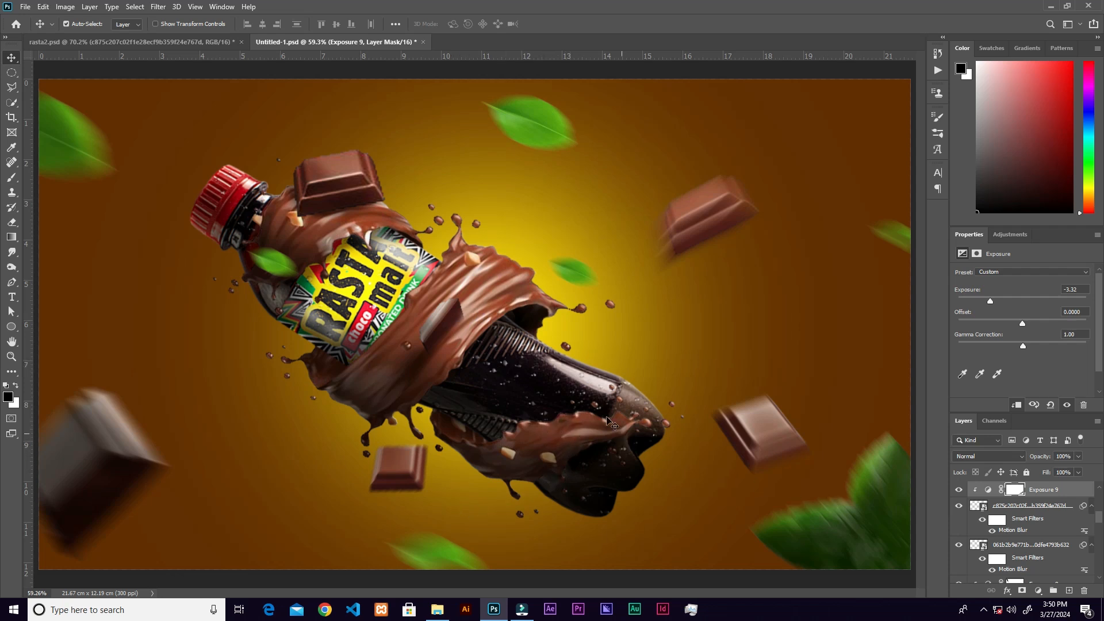
{"action": "left_click", "coordinate": [598, 401]}
{"action": "left_click_drag", "start_coordinate": [1099, 561], "coordinate": [1098, 561]}
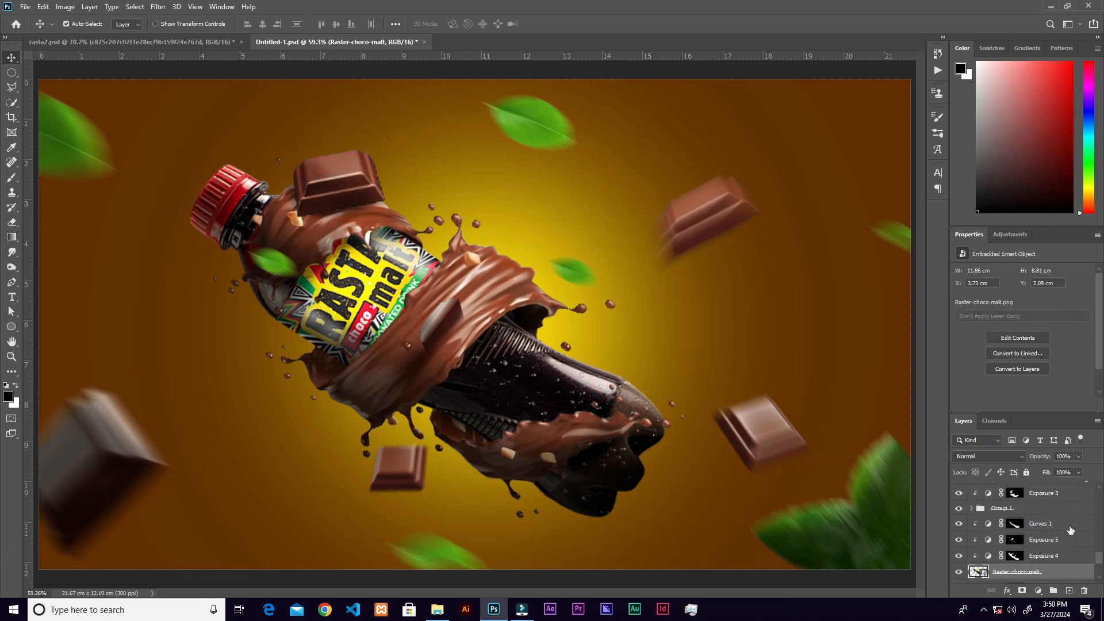
{"action": "left_click", "coordinate": [1045, 529]}
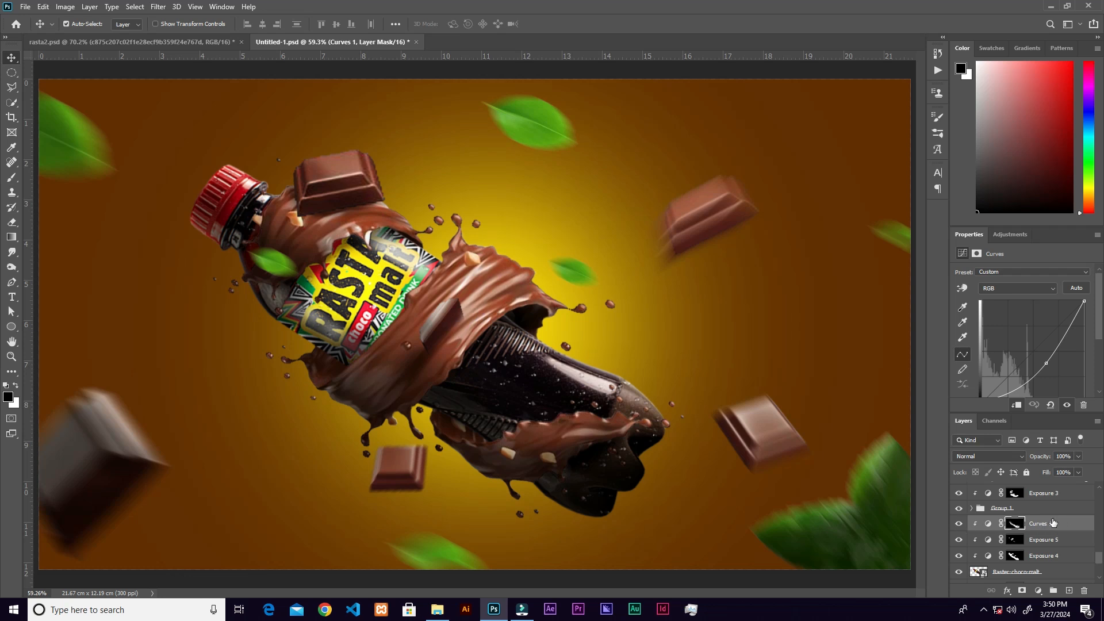
{"action": "left_click", "coordinate": [959, 509]}
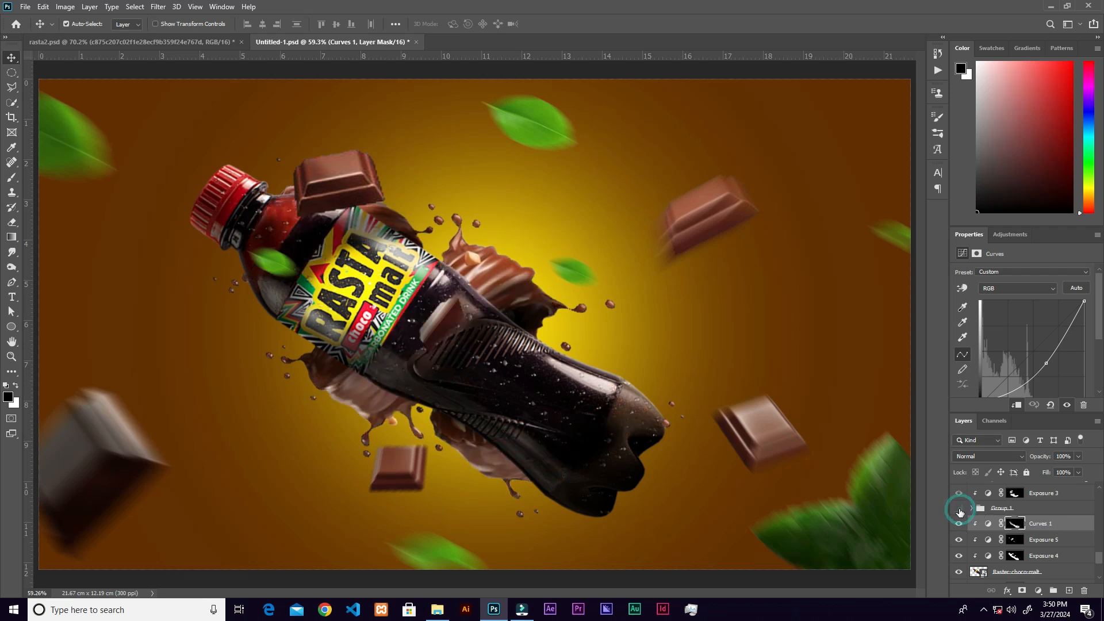
{"action": "left_click", "coordinate": [959, 509]}
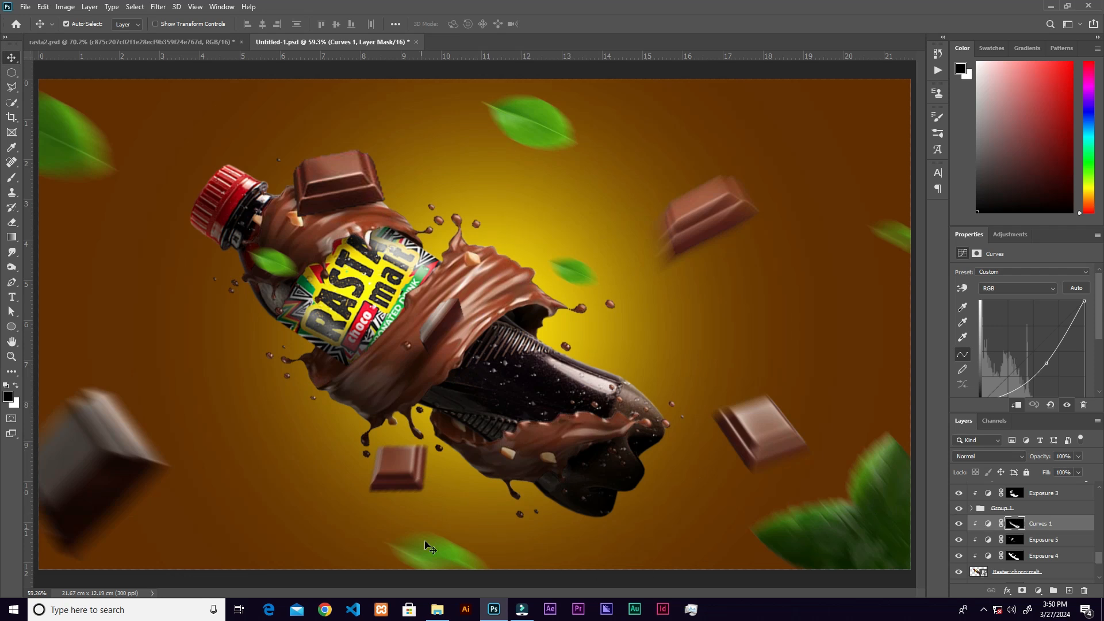
- Place the wheat image below Group 1, scaled to 17.12% and positioned over the bottle's base behind the chocolate splash
{"action": "left_click", "coordinate": [439, 611]}
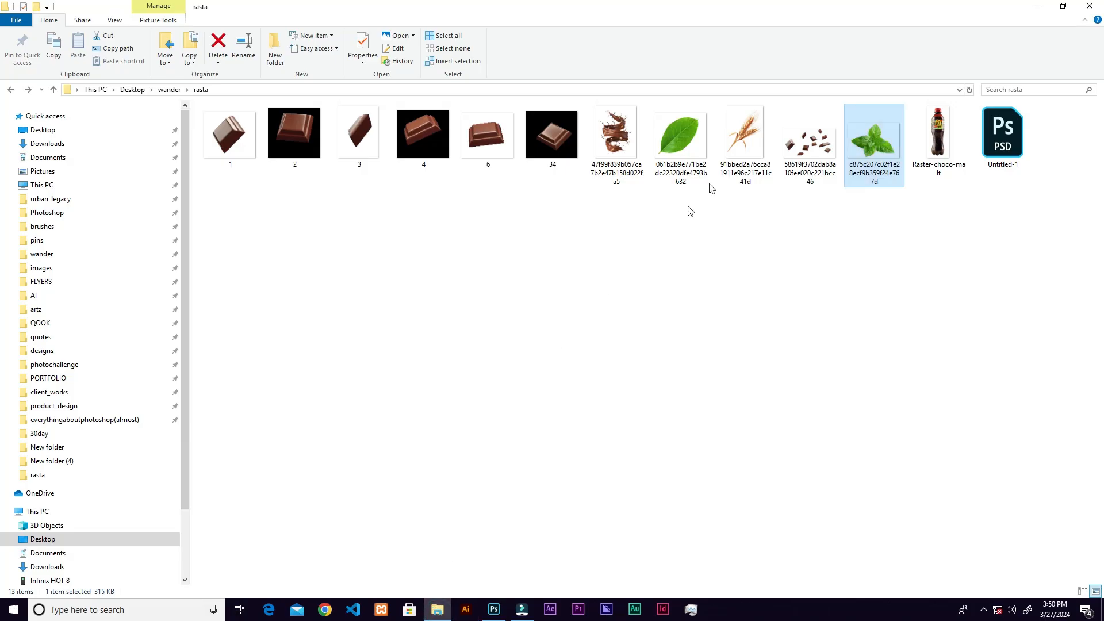
{"action": "left_click_drag", "start_coordinate": [746, 134], "coordinate": [630, 407]}
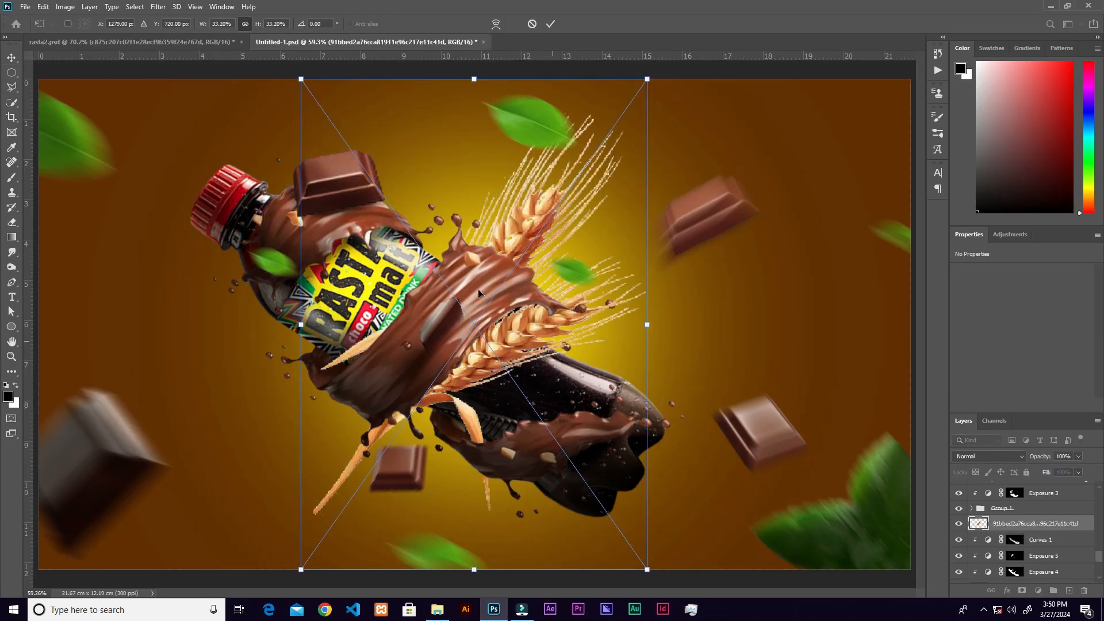
{"action": "left_click_drag", "start_coordinate": [301, 79], "coordinate": [501, 294]}
{"action": "left_click_drag", "start_coordinate": [609, 385], "coordinate": [655, 326]}
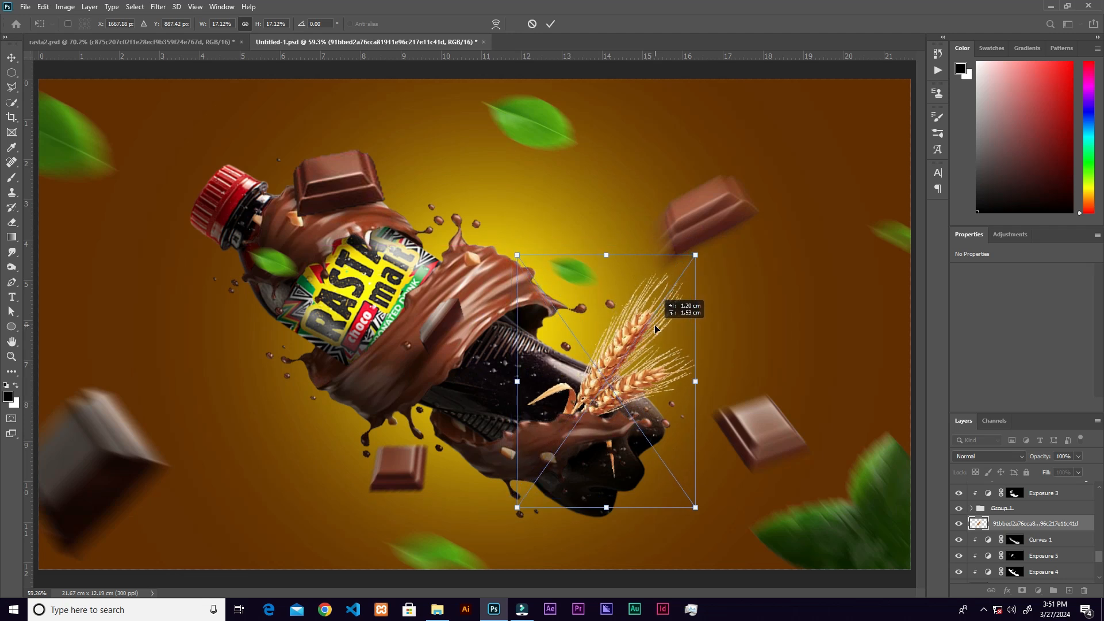
{"action": "left_click", "coordinate": [547, 24]}
- Mask out the wheat's lower stalks with a 125 px soft black brush and tilt the wheat slightly clockwise
{"action": "left_click", "coordinate": [1021, 590]}
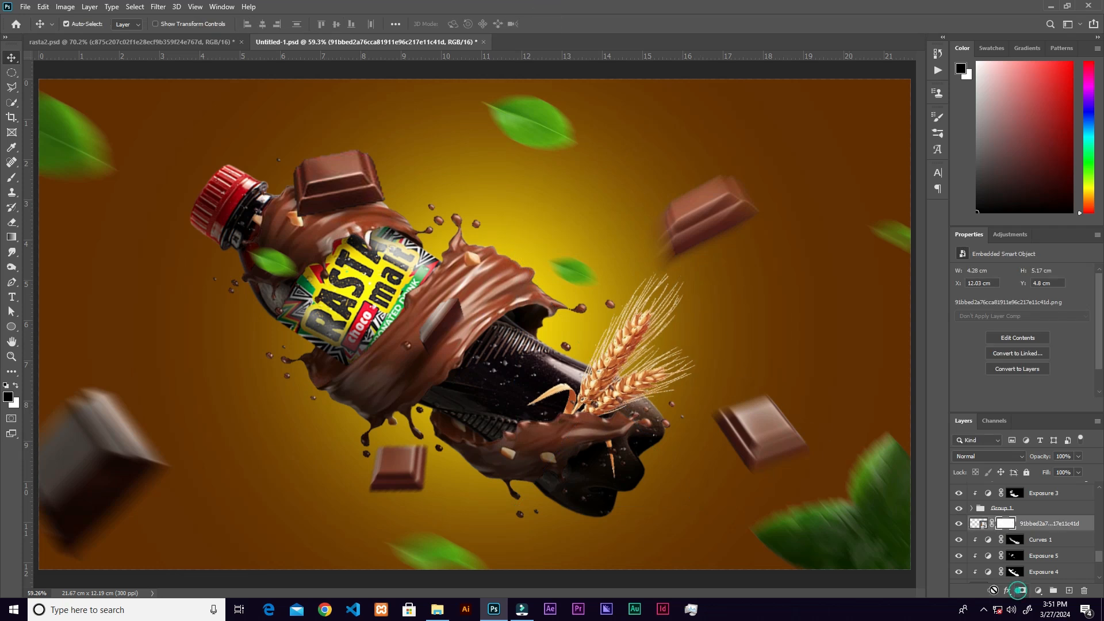
{"action": "key", "text": "b"}
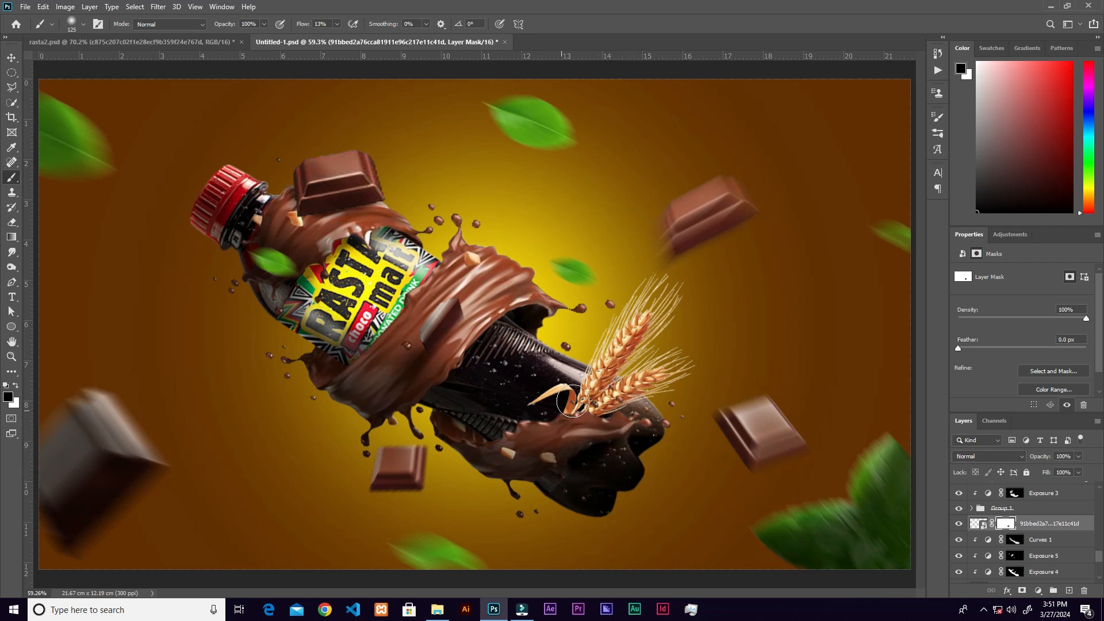
{"action": "key", "text": "ctrl+t"}
{"action": "left_click_drag", "start_coordinate": [700, 256], "coordinate": [731, 273]}
{"action": "left_click_drag", "start_coordinate": [497, 474], "coordinate": [509, 457]}
{"action": "key", "text": "Return"}
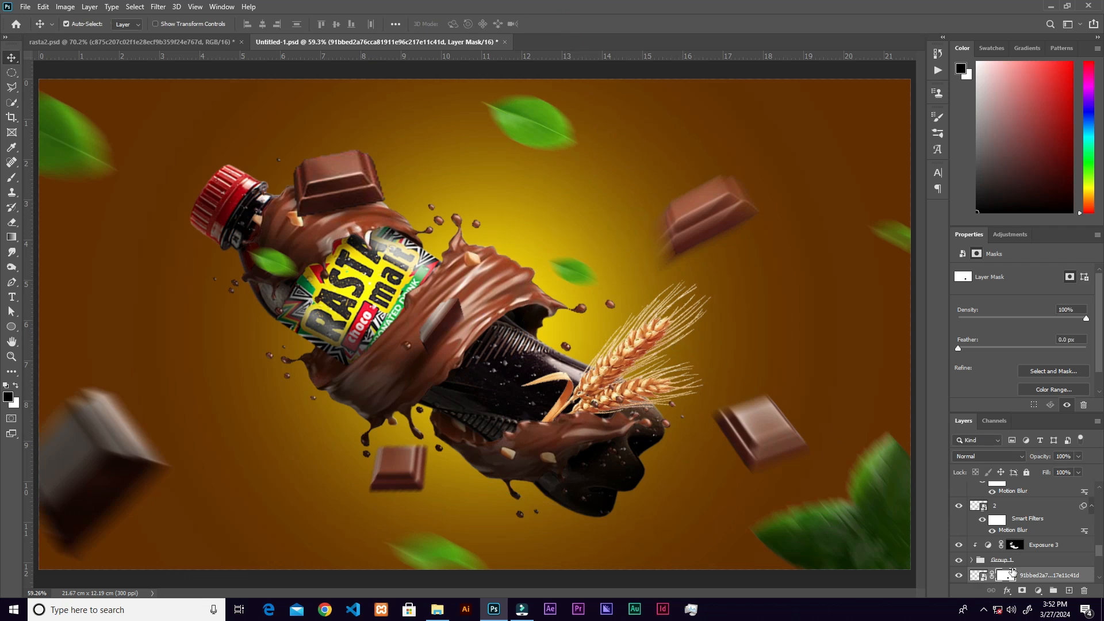
- Add an Exposure adjustment clipped to the wheat and set its exposure to -2.54
{"action": "left_click", "coordinate": [1039, 591]}
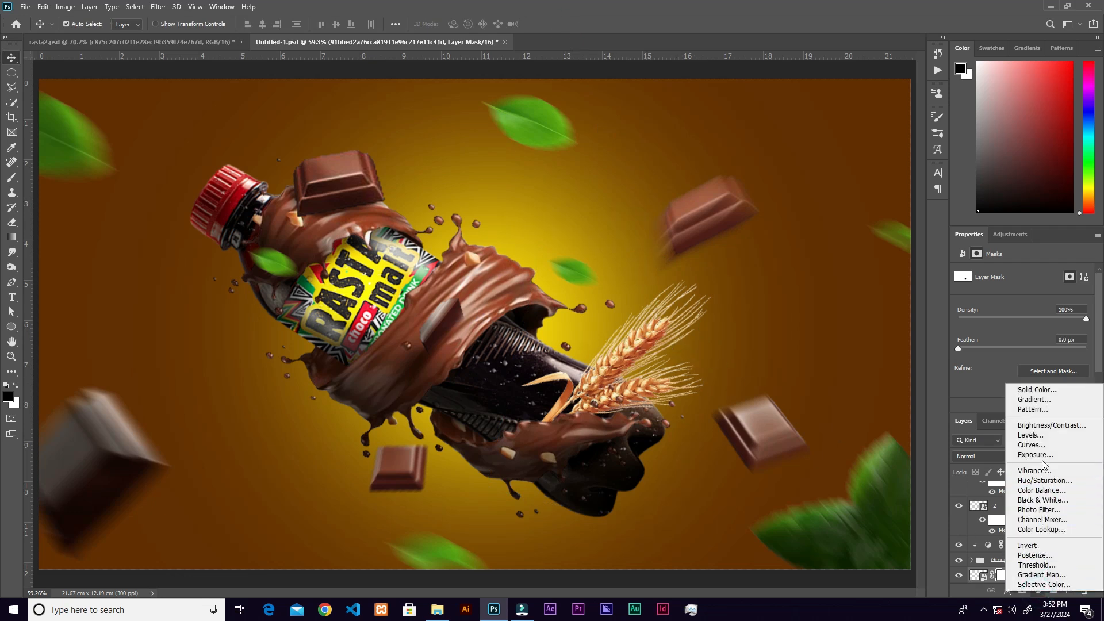
{"action": "left_click", "coordinate": [1035, 455]}
{"action": "left_click", "coordinate": [1016, 404]}
{"action": "left_click_drag", "start_coordinate": [1015, 304], "coordinate": [1004, 303]}
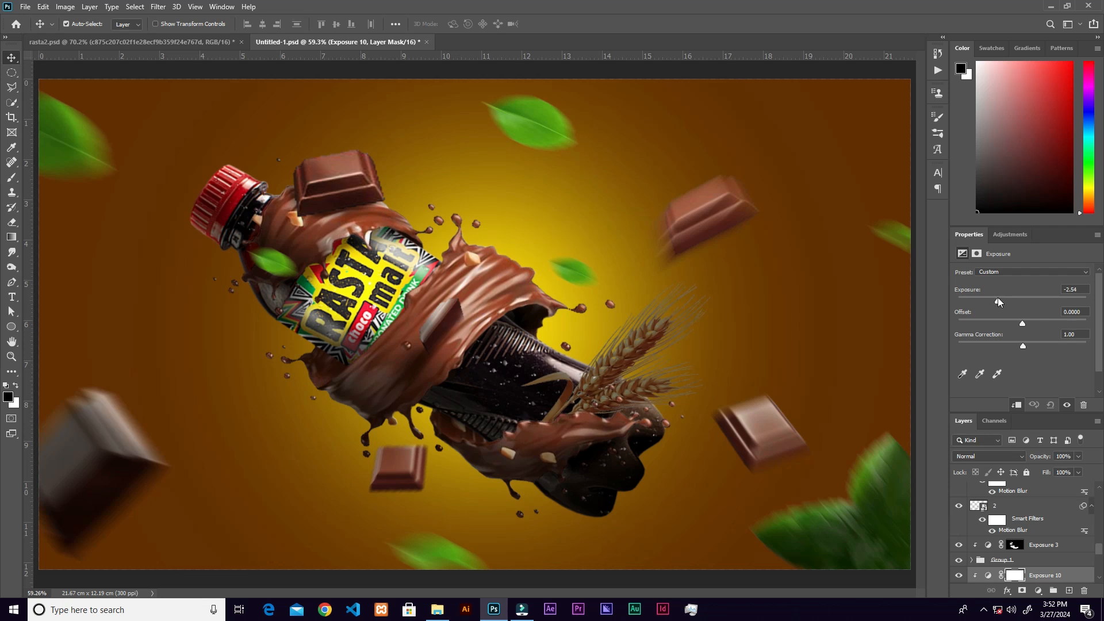
- Brush black over the wheat ears on their Exposure mask at 13% flow, and set exposure to -2.54 and gamma correction to 0.93
{"action": "left_click_drag", "start_coordinate": [999, 298], "coordinate": [1000, 298]}
{"action": "key", "text": "b"}
{"action": "left_click_drag", "start_coordinate": [648, 316], "coordinate": [692, 289]}
{"action": "left_click_drag", "start_coordinate": [622, 332], "coordinate": [689, 304]}
{"action": "mouse_move", "coordinate": [606, 349]}
{"action": "left_mouse_down"}
{"action": "mouse_move", "coordinate": [656, 318]}
{"action": "mouse_move", "coordinate": [629, 346]}
{"action": "mouse_move", "coordinate": [704, 322]}
{"action": "left_mouse_up"}
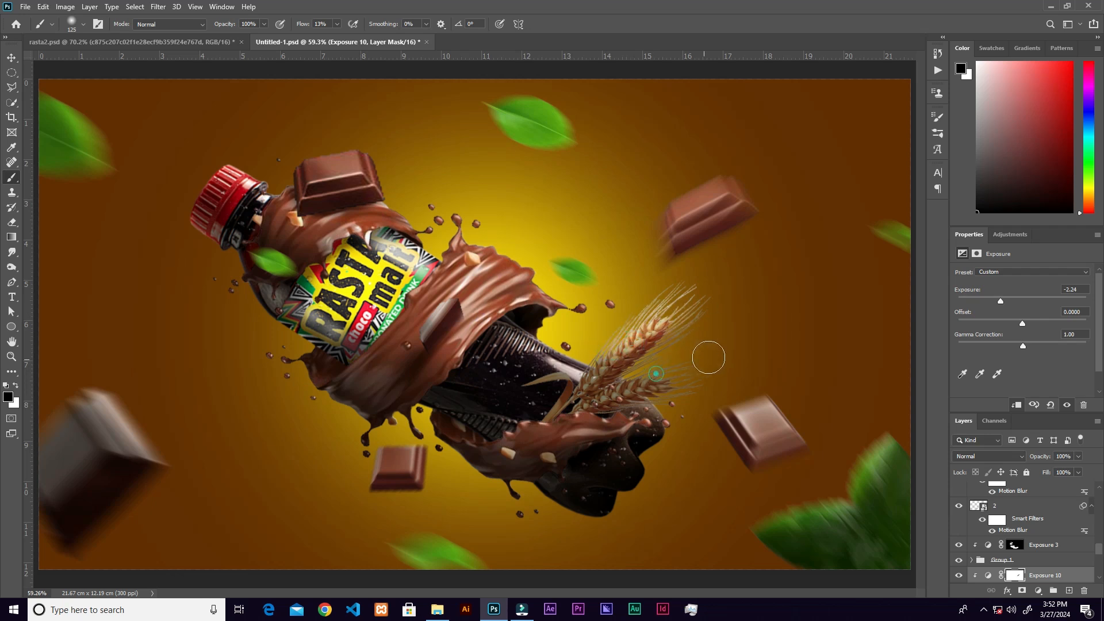
{"action": "left_click_drag", "start_coordinate": [644, 344], "coordinate": [663, 310]}
{"action": "mouse_move", "coordinate": [623, 356]}
{"action": "left_mouse_down"}
{"action": "mouse_move", "coordinate": [613, 387]}
{"action": "mouse_move", "coordinate": [684, 364]}
{"action": "left_mouse_up"}
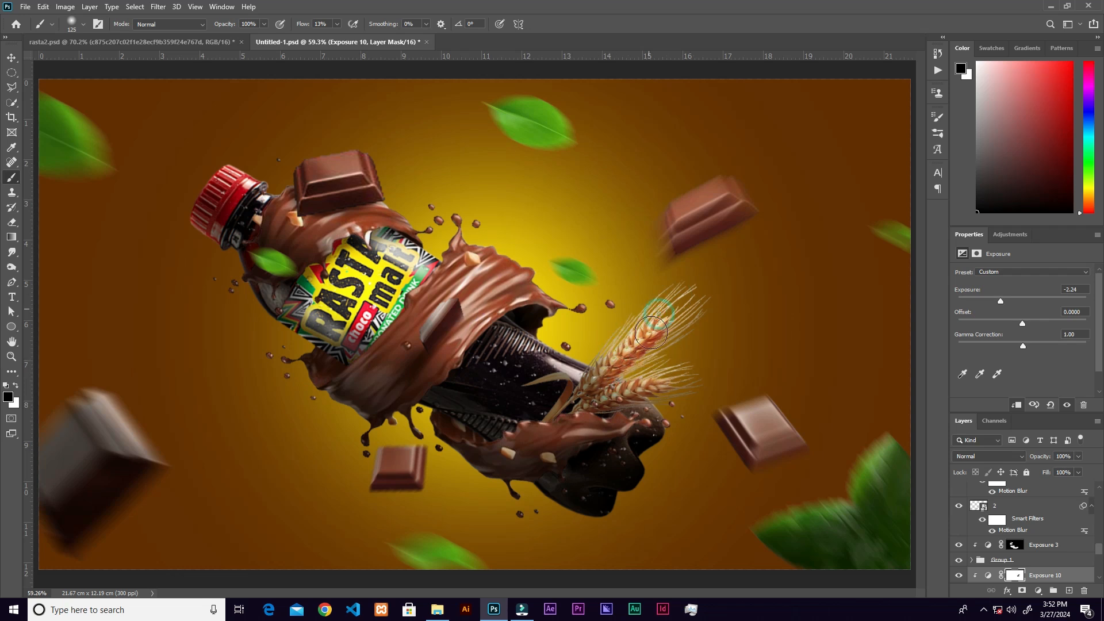
{"action": "mouse_move", "coordinate": [567, 370]}
{"action": "left_mouse_down"}
{"action": "mouse_move", "coordinate": [662, 344]}
{"action": "mouse_move", "coordinate": [663, 411]}
{"action": "left_mouse_up"}
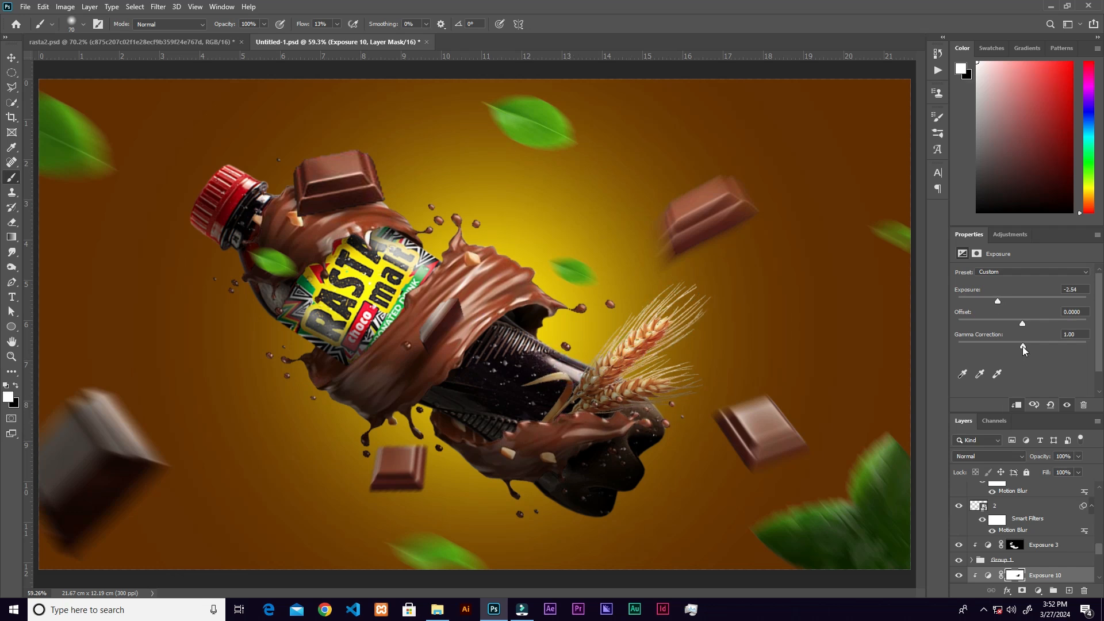
{"action": "key", "text": "v"}
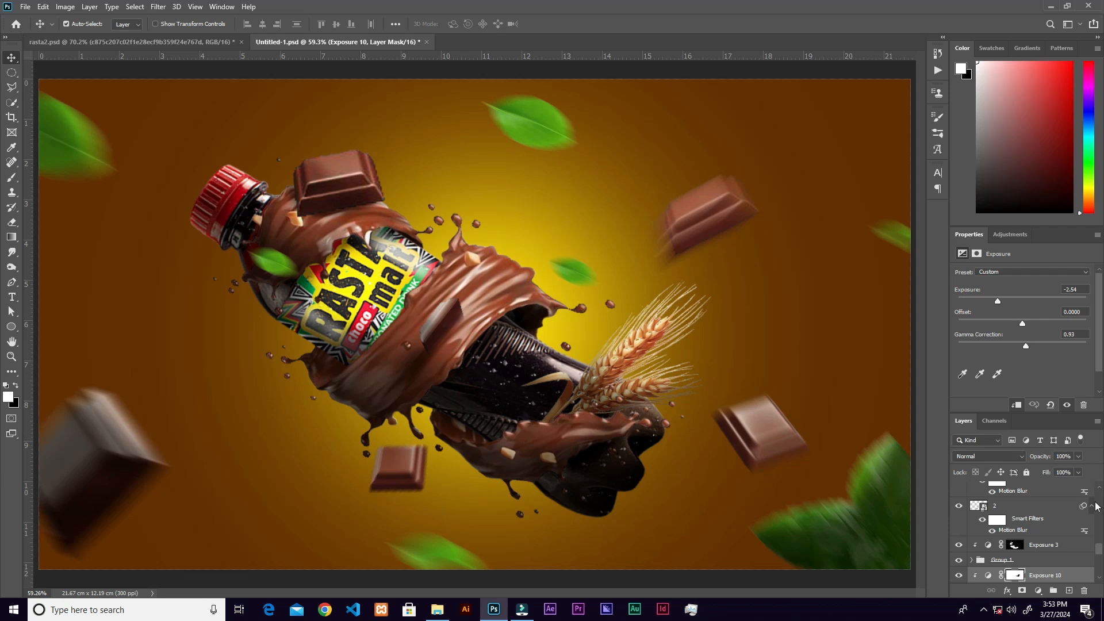
- Select Layer 1 near the bottom of the layer stack, and hide and reshow it to check its yellow glow
{"action": "left_click_drag", "start_coordinate": [1100, 552], "coordinate": [1100, 578]}
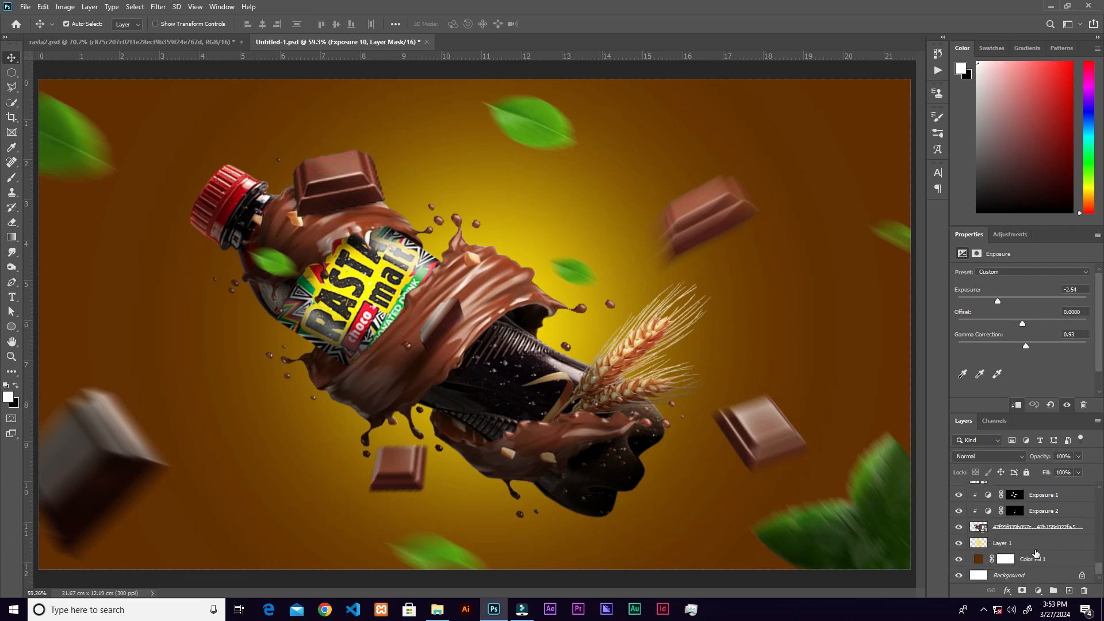
{"action": "left_click", "coordinate": [1009, 545]}
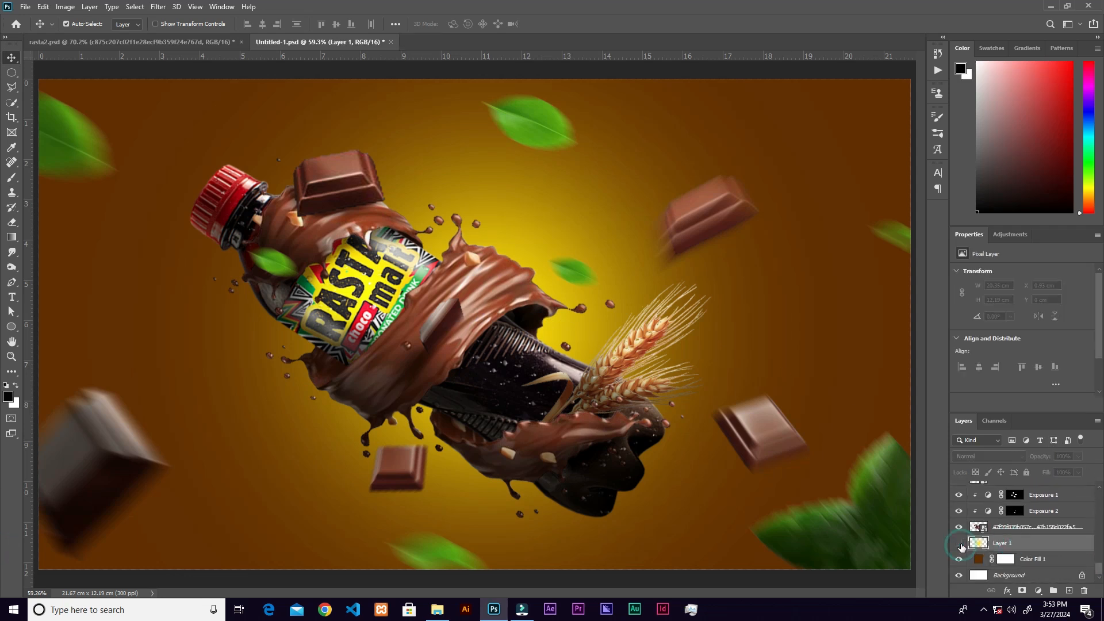
{"action": "left_click", "coordinate": [958, 543]}
{"action": "left_click", "coordinate": [959, 543]}
- Brighten the glow behind the bottle on Layer 1 with a dab of sampled yellow, using a 1500 px soft brush at 100% flow
{"action": "key", "text": "b"}
{"action": "key", "text": "bracketright"}
{"action": "key", "text": "bracketright"}
{"action": "key", "text": "bracketright"}
{"action": "key", "text": "bracketright"}
{"action": "key", "text": "bracketright"}
{"action": "key", "text": "bracketright"}
{"action": "key", "text": "bracketright"}
{"action": "key", "text": "bracketright"}
{"action": "key", "text": "bracketright"}
{"action": "key", "text": "bracketright"}
{"action": "key", "text": "bracketright"}
{"action": "key", "text": "bracketright"}
{"action": "key", "text": "bracketright"}
{"action": "key", "text": "bracketright"}
{"action": "key", "text": "bracketright"}
{"action": "key", "text": "bracketright"}
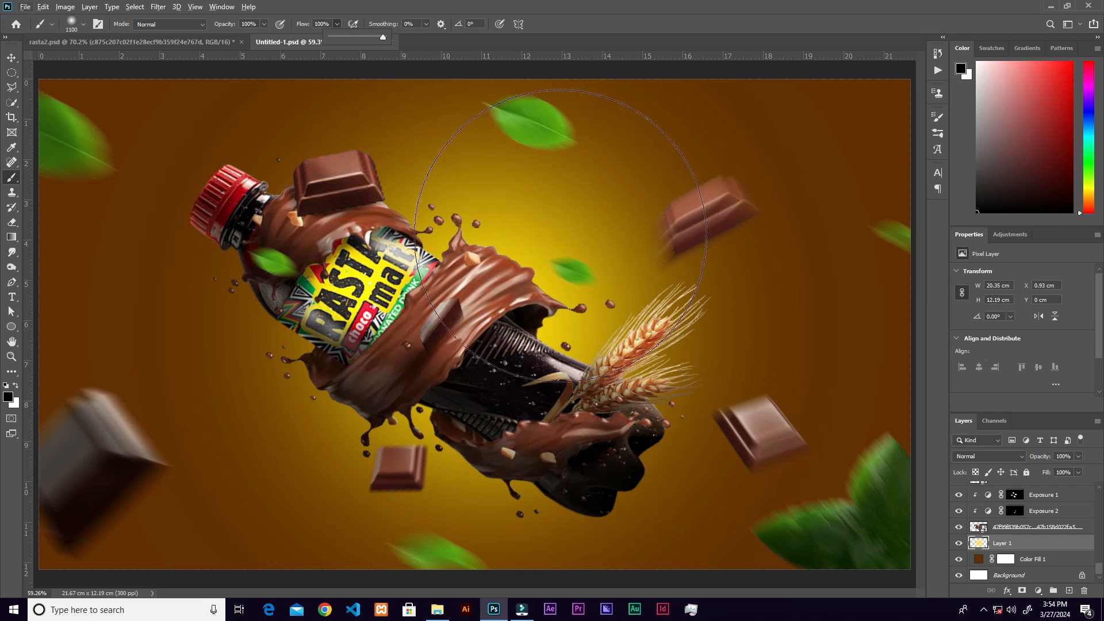
{"action": "left_click", "coordinate": [555, 332], "text": "alt"}
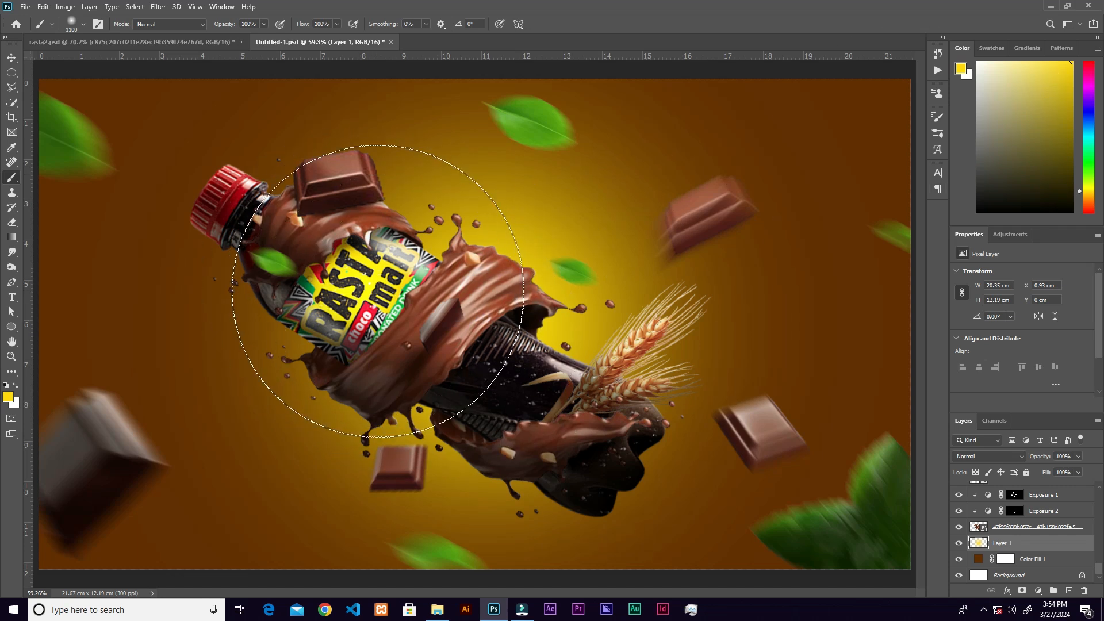
{"action": "left_click", "coordinate": [439, 325]}
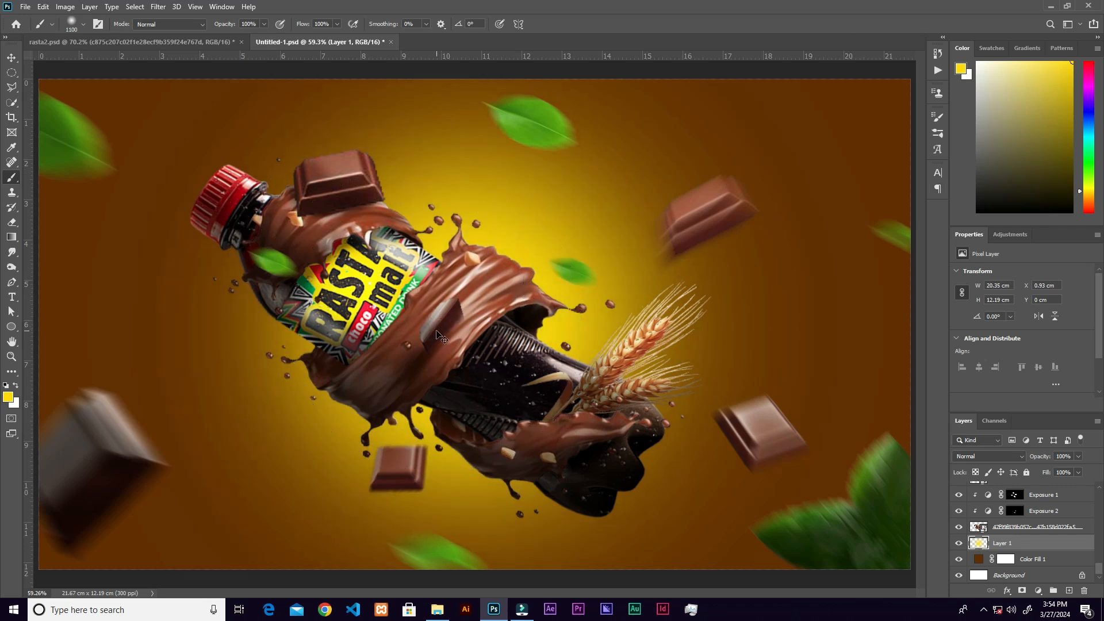
{"action": "key", "text": "ctrl+z"}
{"action": "key", "text": "ctrl+minus"}
{"action": "key", "text": "ctrl+minus"}
{"action": "key", "text": "bracketright"}
{"action": "key", "text": "bracketright"}
{"action": "key", "text": "bracketright"}
{"action": "key", "text": "bracketright"}
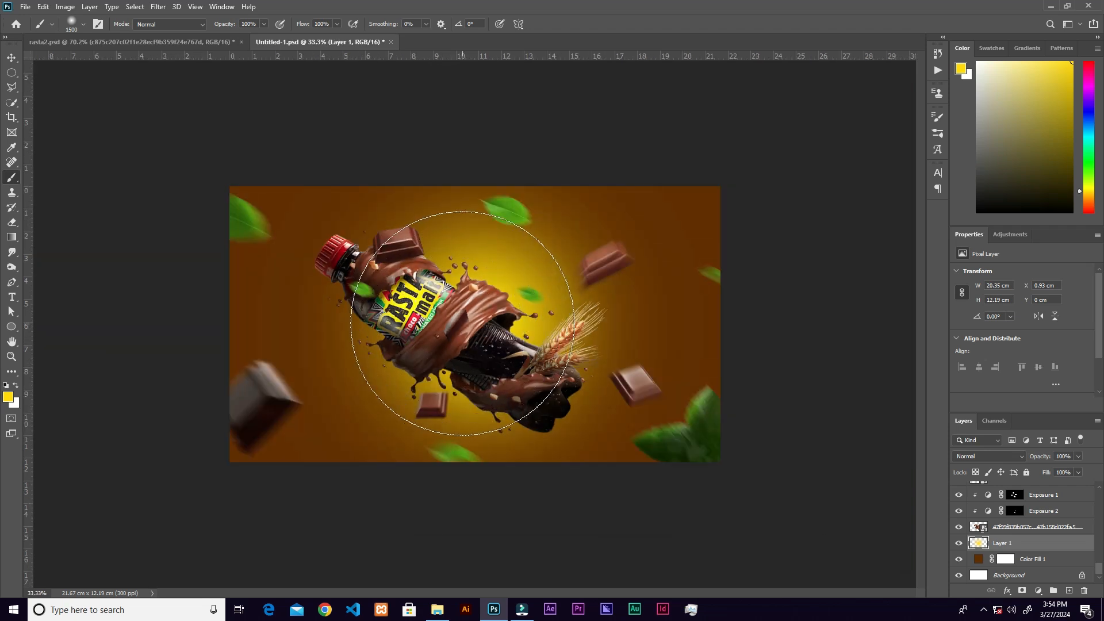
{"action": "left_click", "coordinate": [466, 325]}
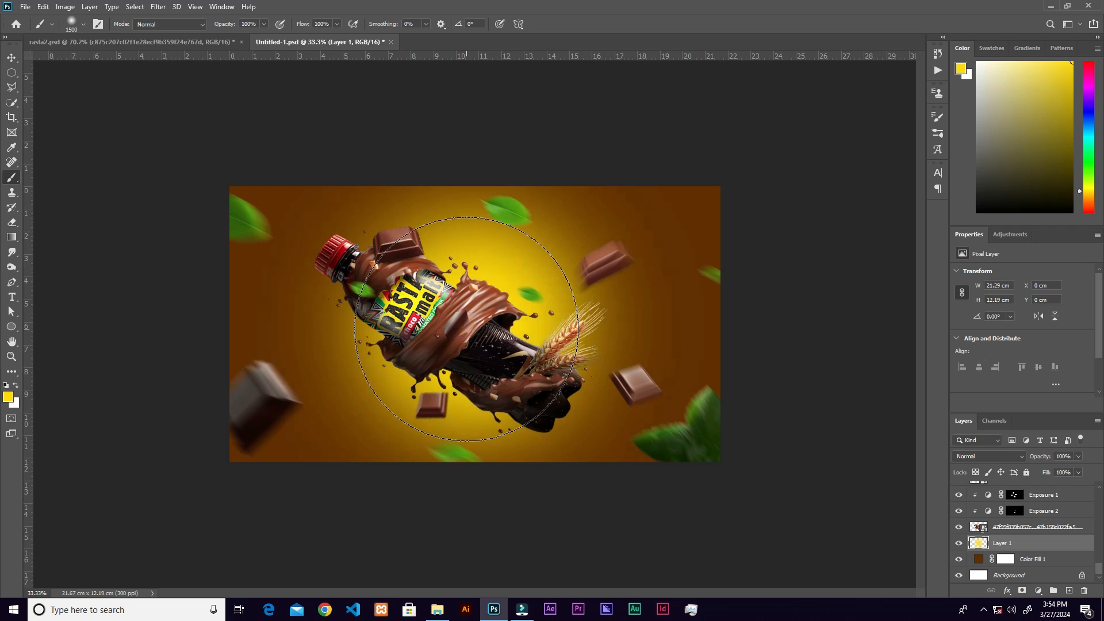
- Add a yellow dab behind the bottle's neck and upper half on Layer 1 with an 800 px soft brush
{"action": "key", "text": "bracketleft"}
{"action": "key", "text": "bracketleft"}
{"action": "key", "text": "bracketleft"}
{"action": "key", "text": "bracketleft"}
{"action": "key", "text": "bracketleft"}
{"action": "key", "text": "bracketleft"}
{"action": "key", "text": "bracketleft"}
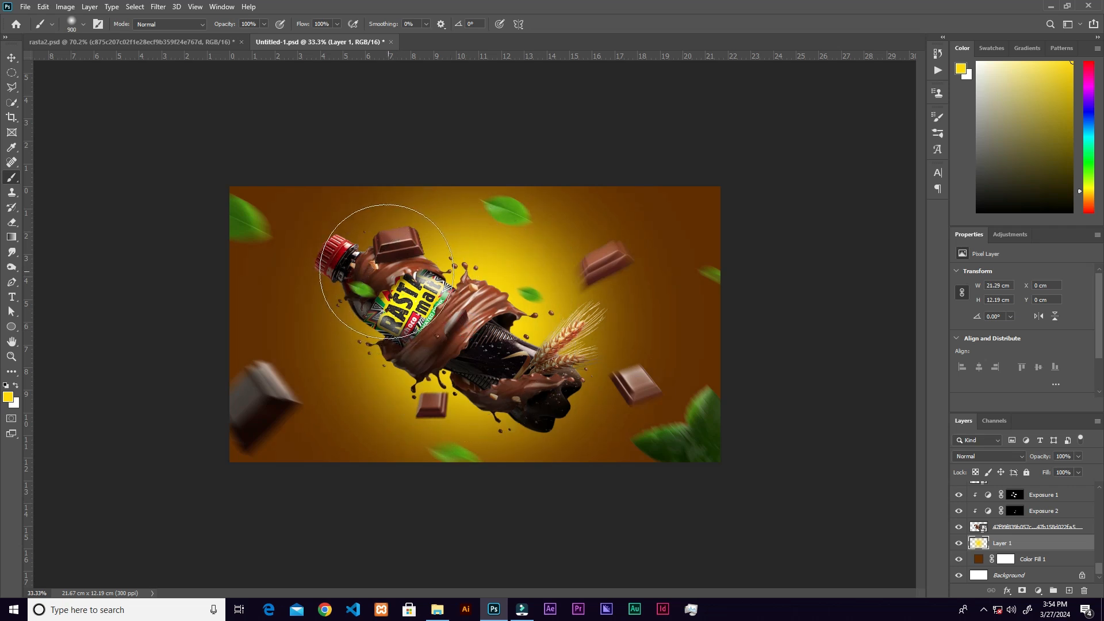
{"action": "left_click", "coordinate": [381, 277]}
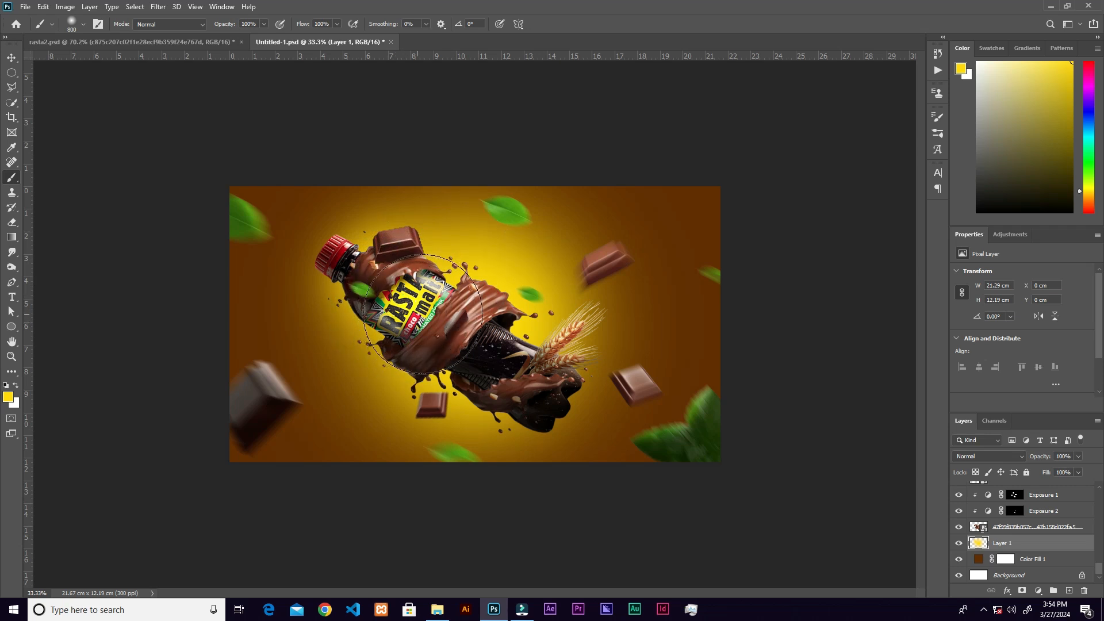
- Extend the yellow glow to the upper right of the bottle with two dabs of a 1300 px soft brush
{"action": "key", "text": "bracketright"}
{"action": "key", "text": "bracketright"}
{"action": "key", "text": "bracketright"}
{"action": "key", "text": "bracketright"}
{"action": "key", "text": "bracketright"}
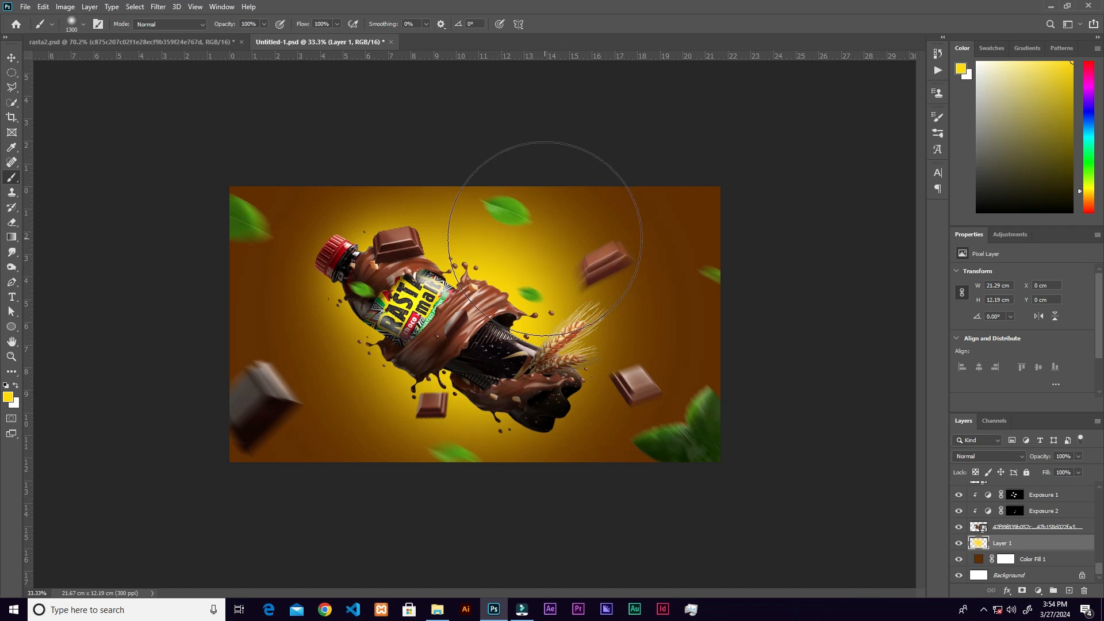
{"action": "left_click", "coordinate": [548, 239]}
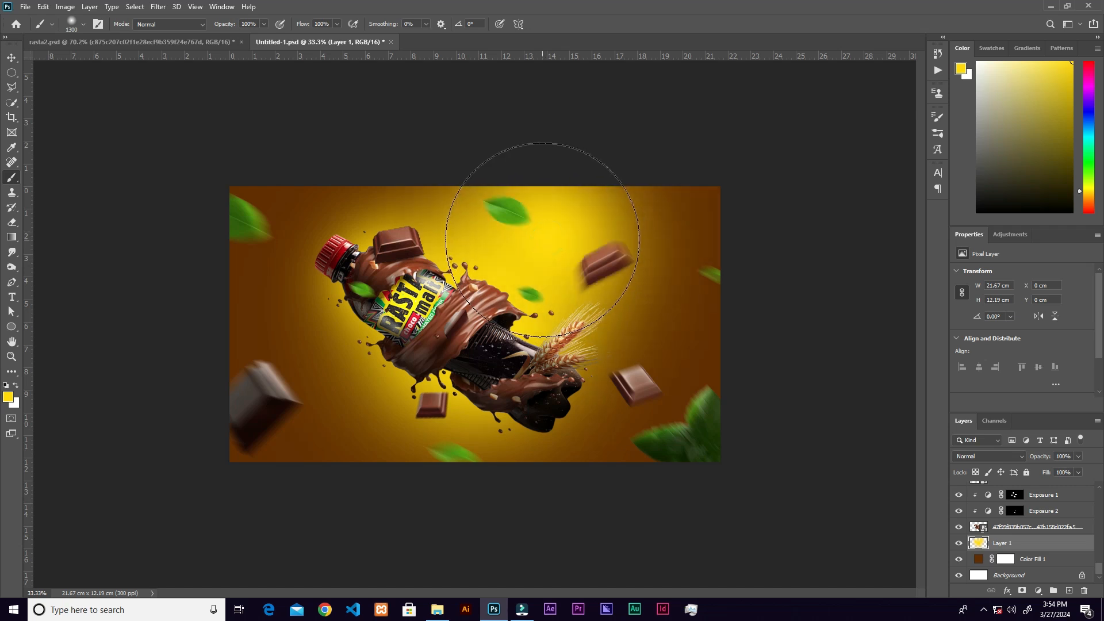
{"action": "key", "text": "ctrl+z"}
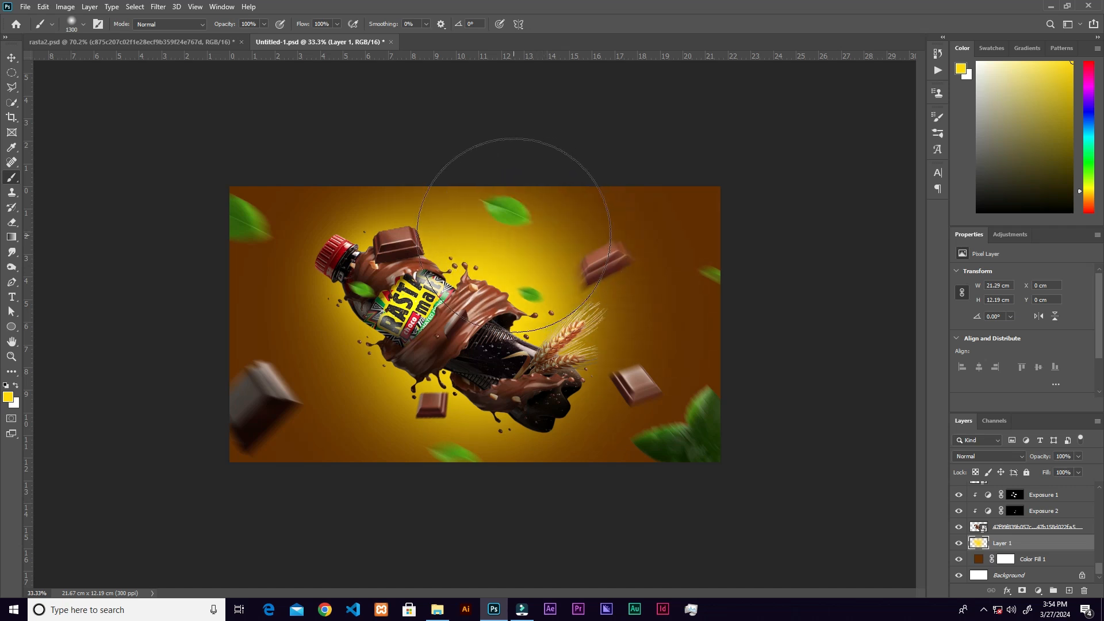
{"action": "left_click", "coordinate": [515, 238]}
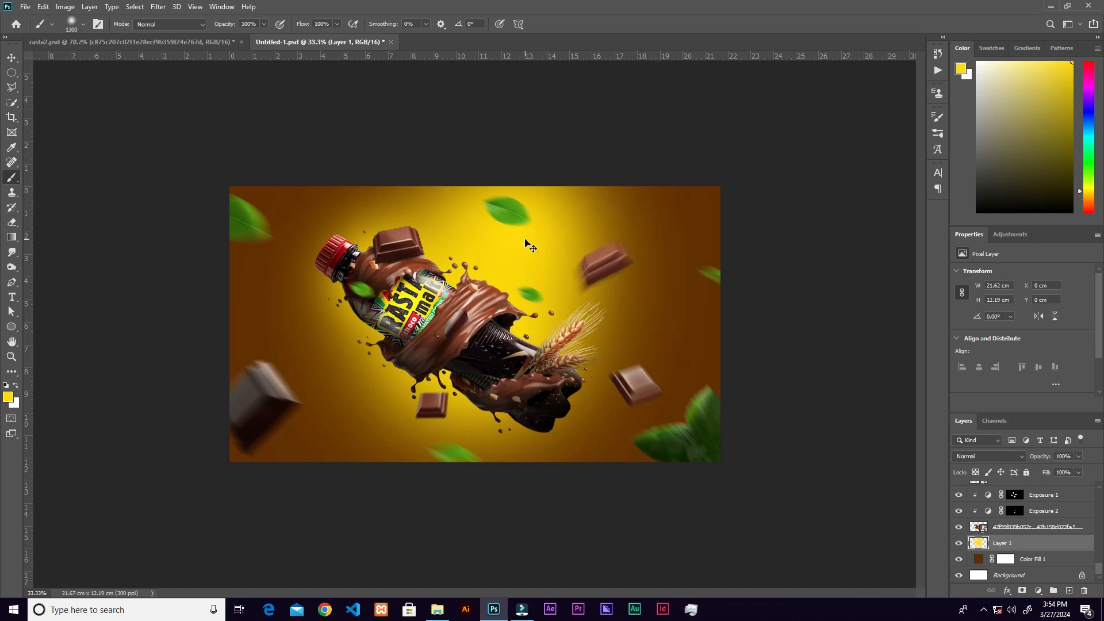
{"action": "key", "text": "ctrl+plus"}
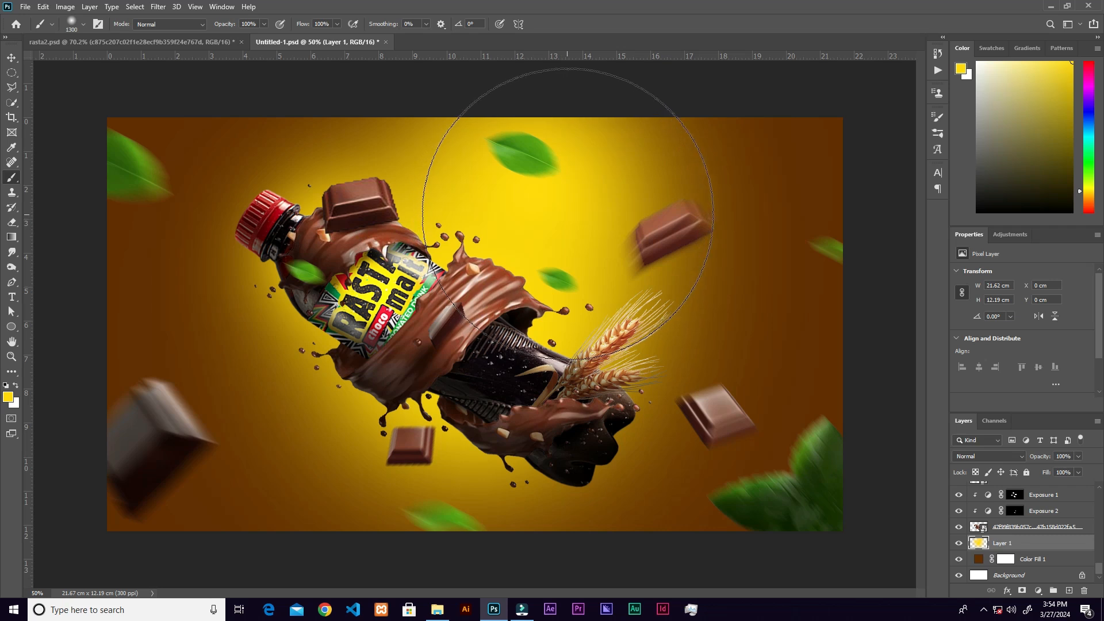
{"action": "left_click", "coordinate": [570, 215]}
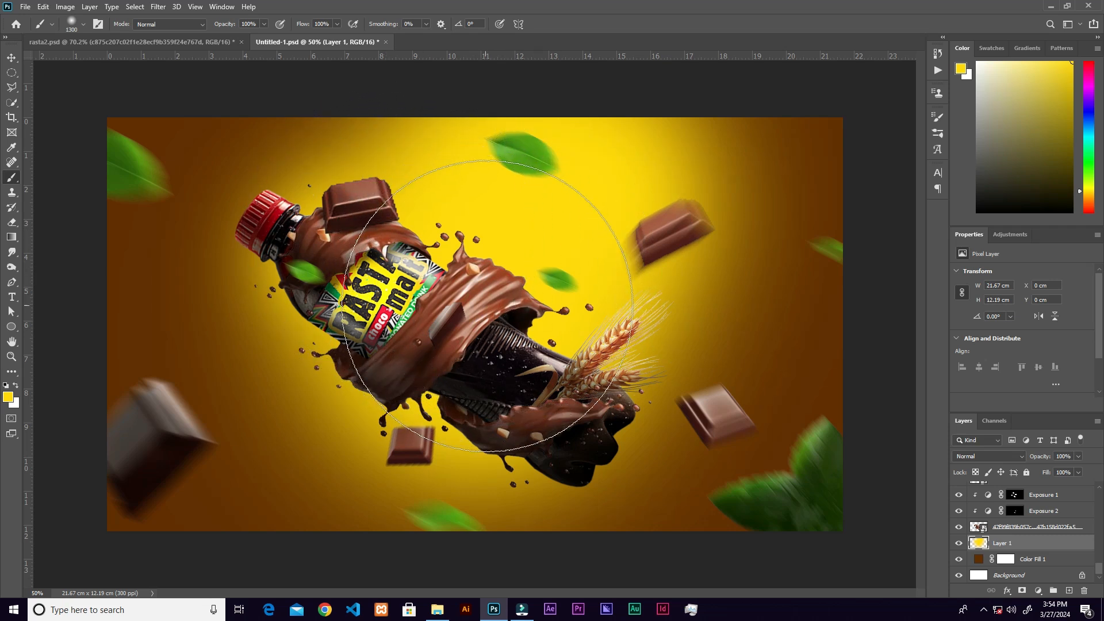
- Create a new empty layer directly above Layer 1
{"action": "key", "text": "v"}
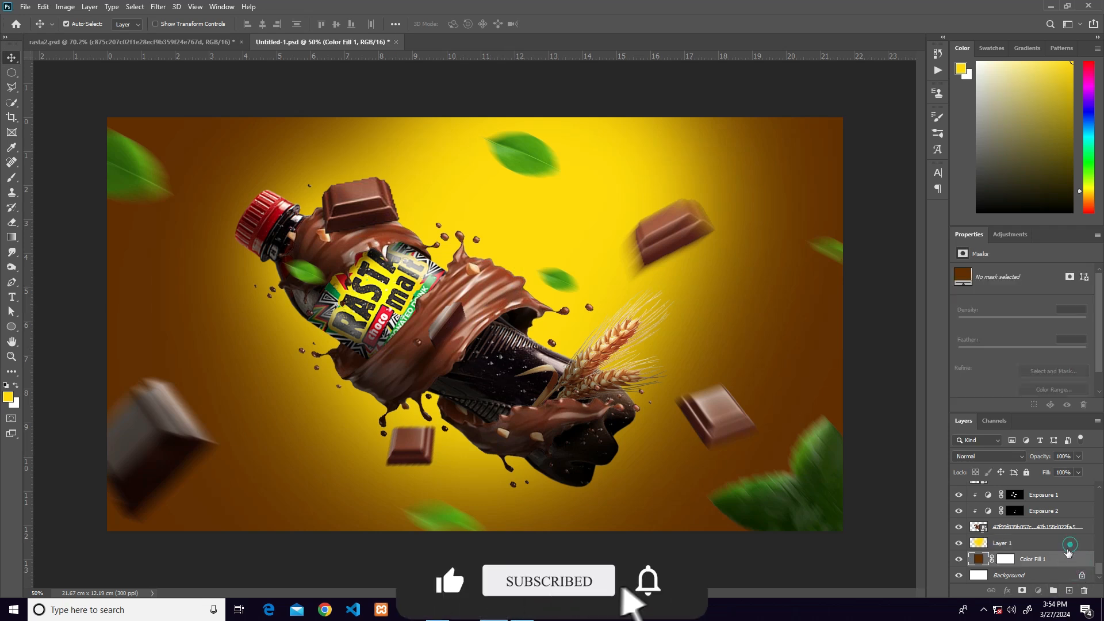
{"action": "left_click", "coordinate": [1068, 591]}
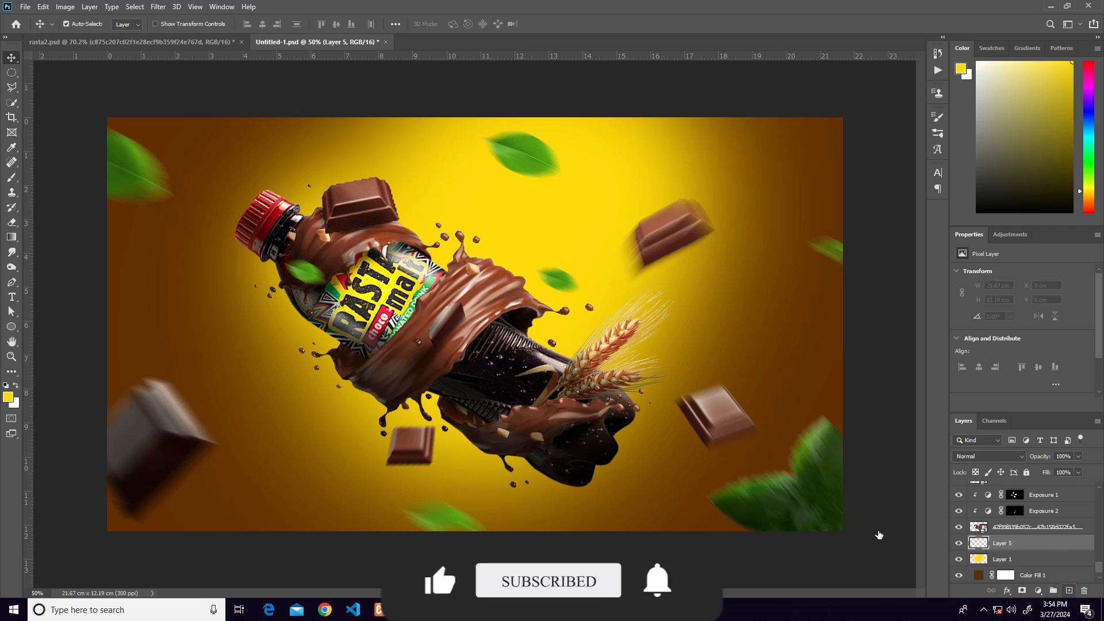
{"action": "right_click", "coordinate": [469, 306]}
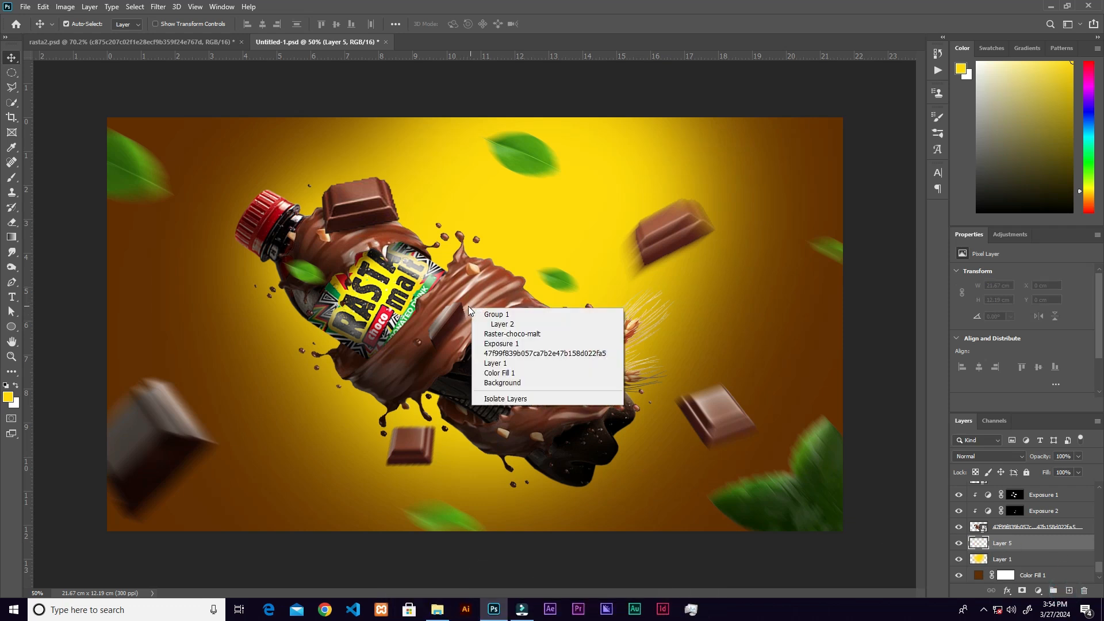
- Choose the flattened elliptical soft brush preset with 0% hardness for painting on Layer 5
{"action": "left_click", "coordinate": [17, 177]}
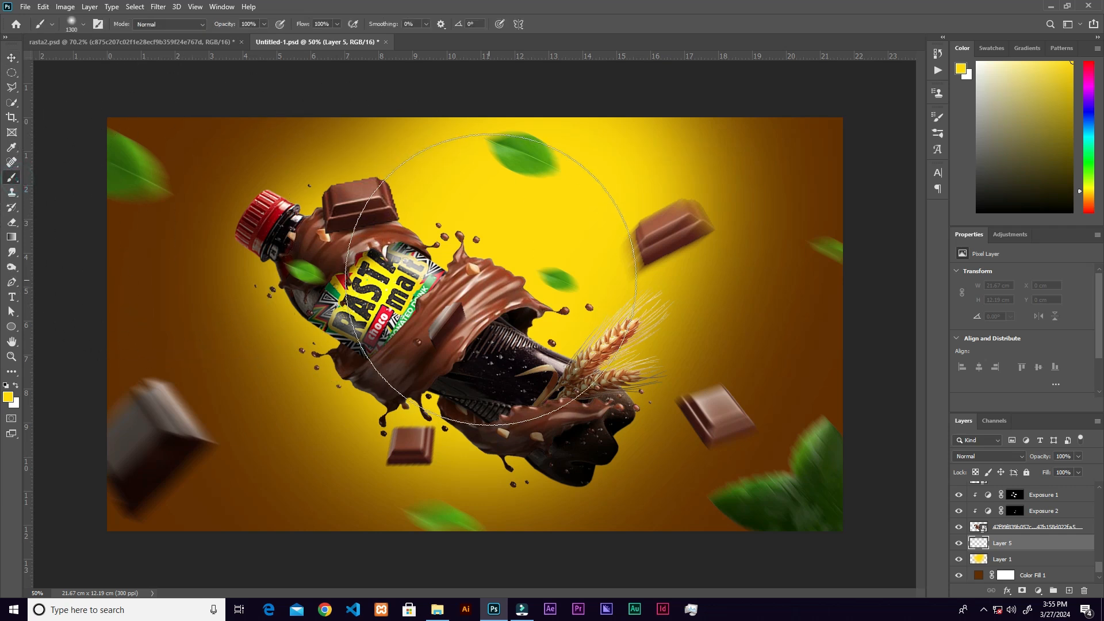
{"action": "right_click", "coordinate": [497, 276]}
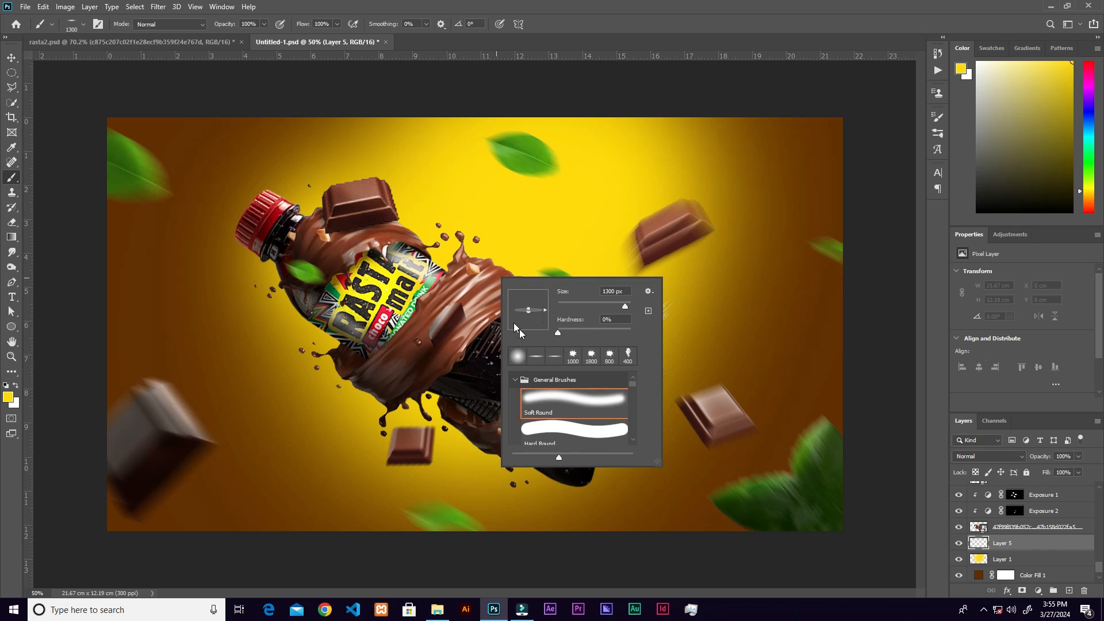
{"action": "left_click", "coordinate": [536, 357]}
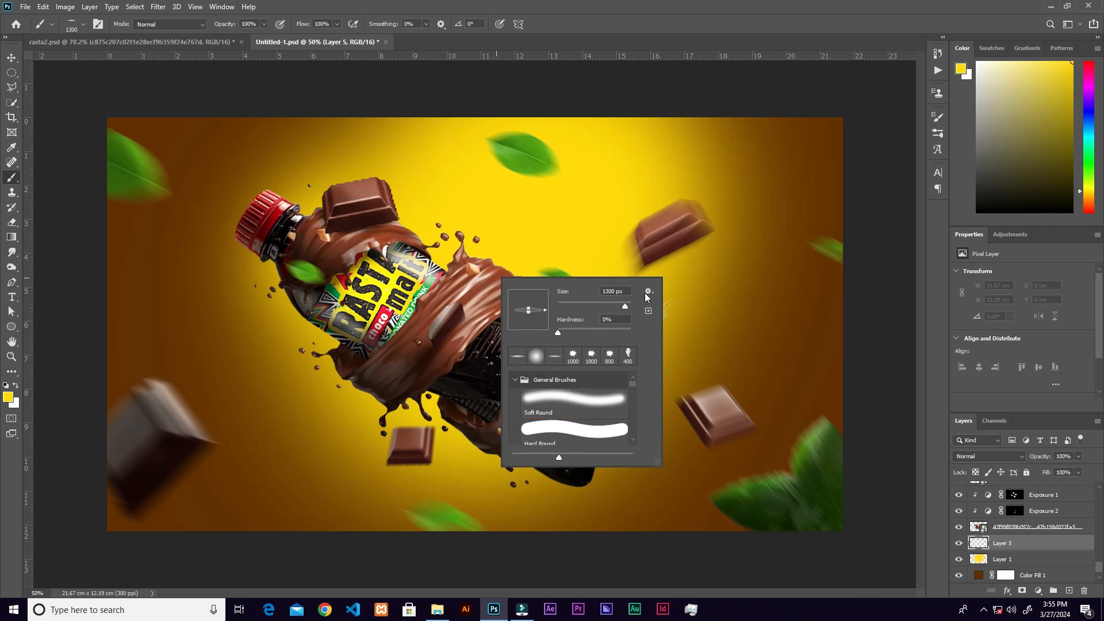
- Try a black shadow just beneath the bottle's base with the flattened brush at 500 px
{"action": "left_click", "coordinate": [934, 214]}
{"action": "left_click_drag", "start_coordinate": [996, 159], "coordinate": [956, 234]}
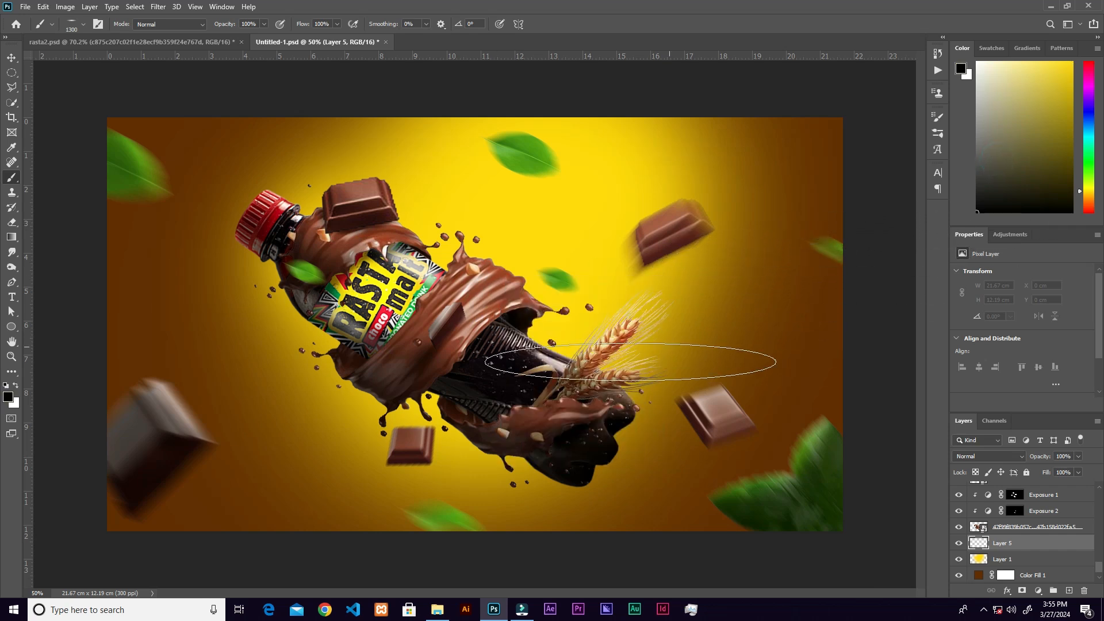
{"action": "key", "text": "bracketleft"}
{"action": "key", "text": "bracketleft"}
{"action": "key", "text": "bracketleft"}
{"action": "key", "text": "bracketleft"}
{"action": "key", "text": "bracketleft"}
{"action": "key", "text": "bracketleft"}
{"action": "key", "text": "bracketleft"}
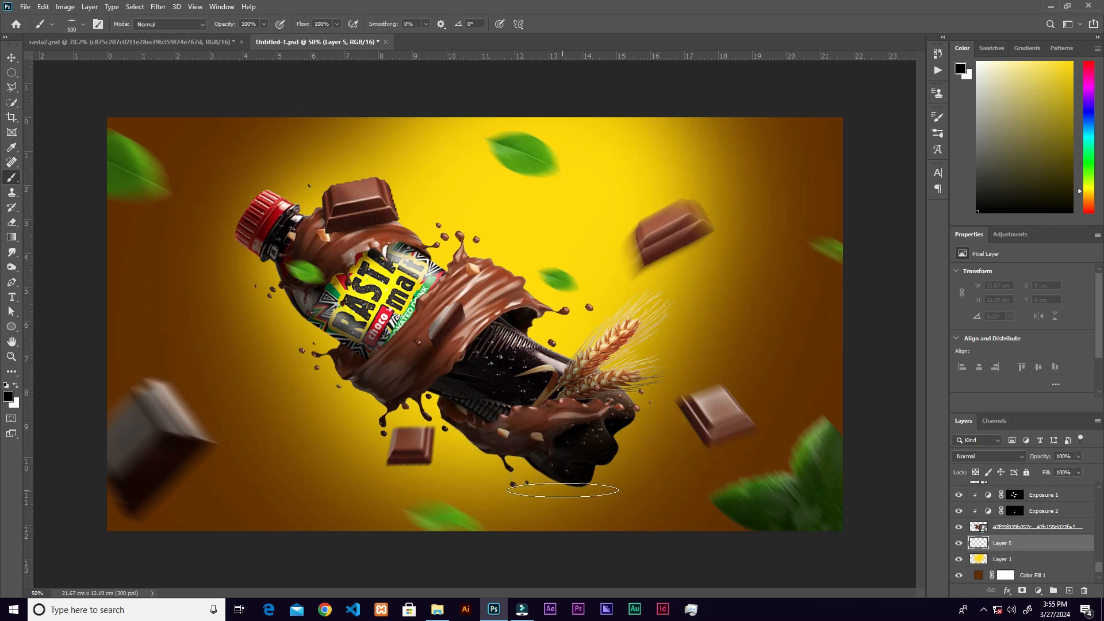
{"action": "right_click", "coordinate": [603, 399]}
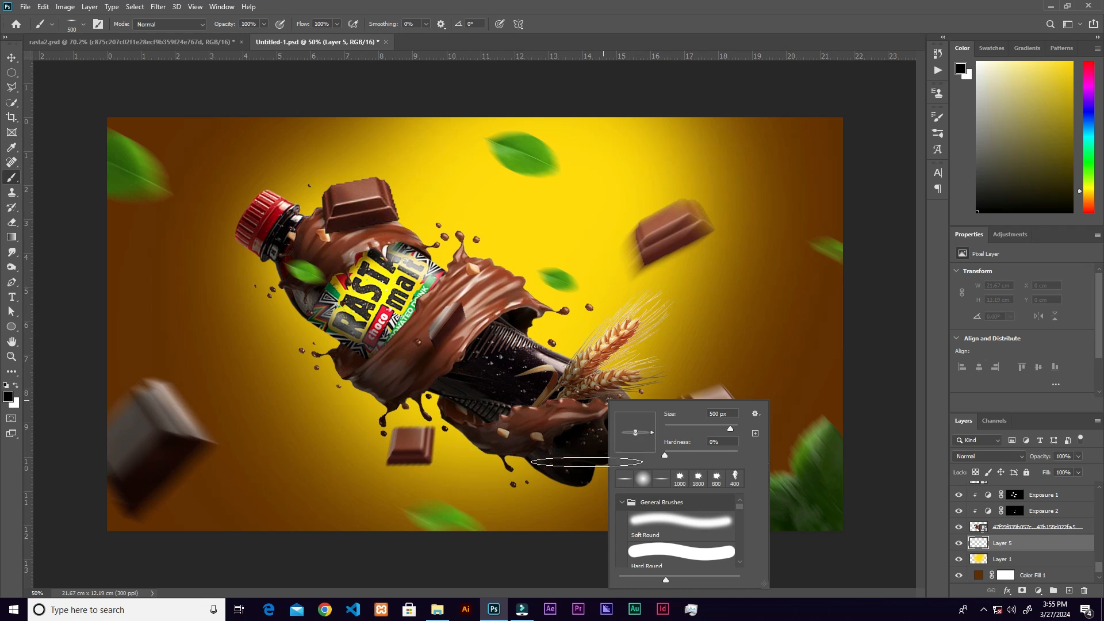
{"action": "left_click", "coordinate": [575, 496]}
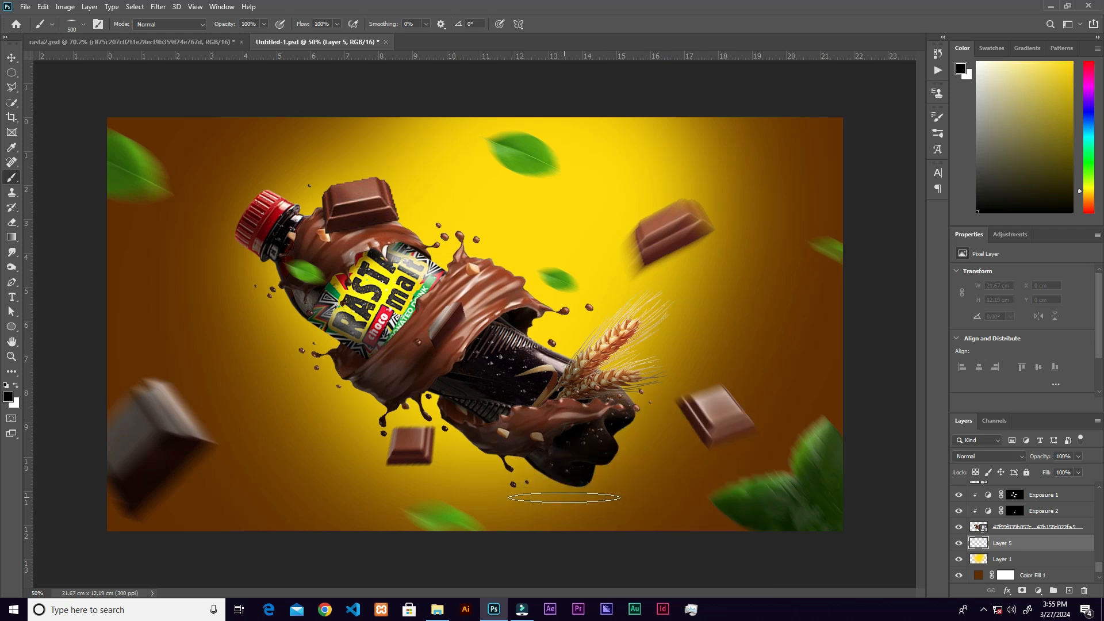
{"action": "left_click", "coordinate": [580, 513]}
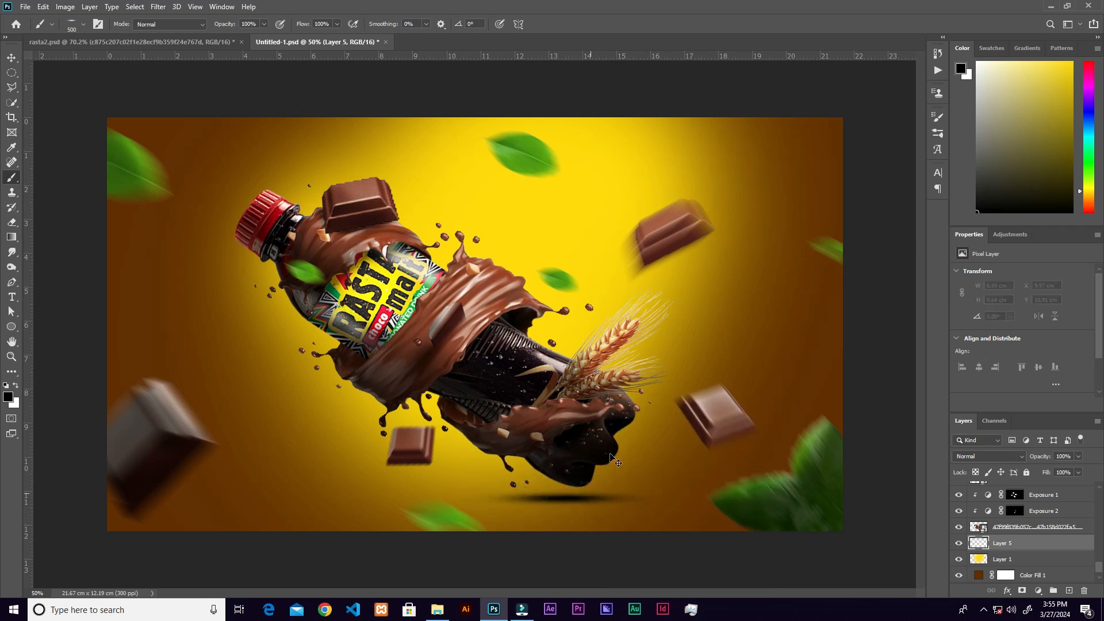
- Paint a very dark brown shadow about 9.8 cm wide beneath the bottle's base with the flattened brush at 700 px
{"action": "left_click", "coordinate": [784, 367], "text": "alt"}
{"action": "left_click_drag", "start_coordinate": [1053, 169], "coordinate": [1076, 187]}
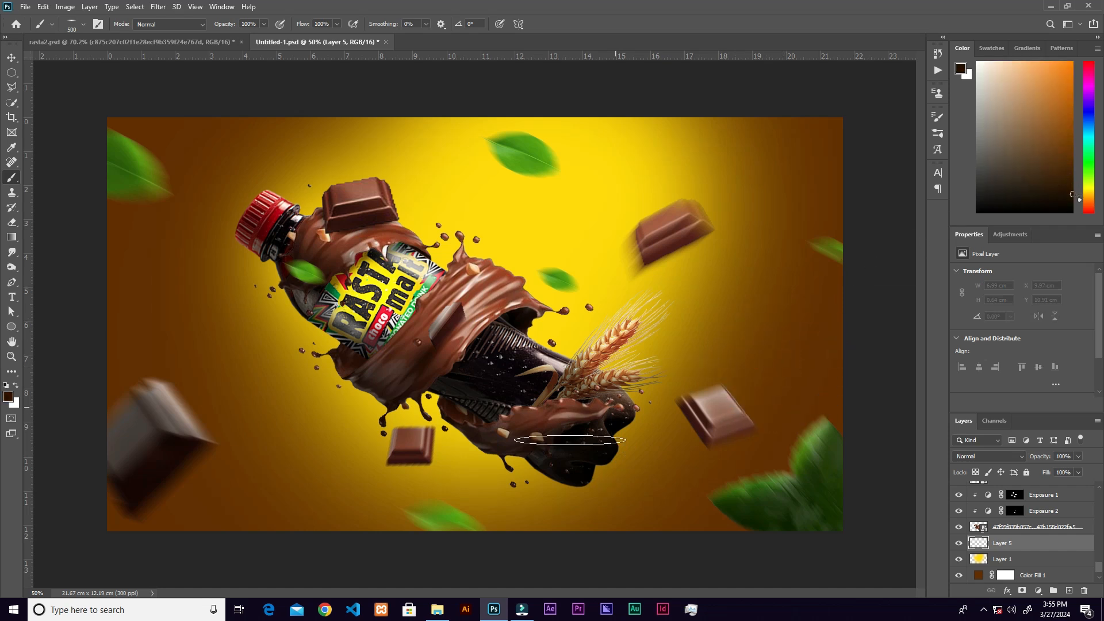
{"action": "key", "text": "bracketright"}
{"action": "key", "text": "bracketright"}
{"action": "left_click", "coordinate": [559, 496]}
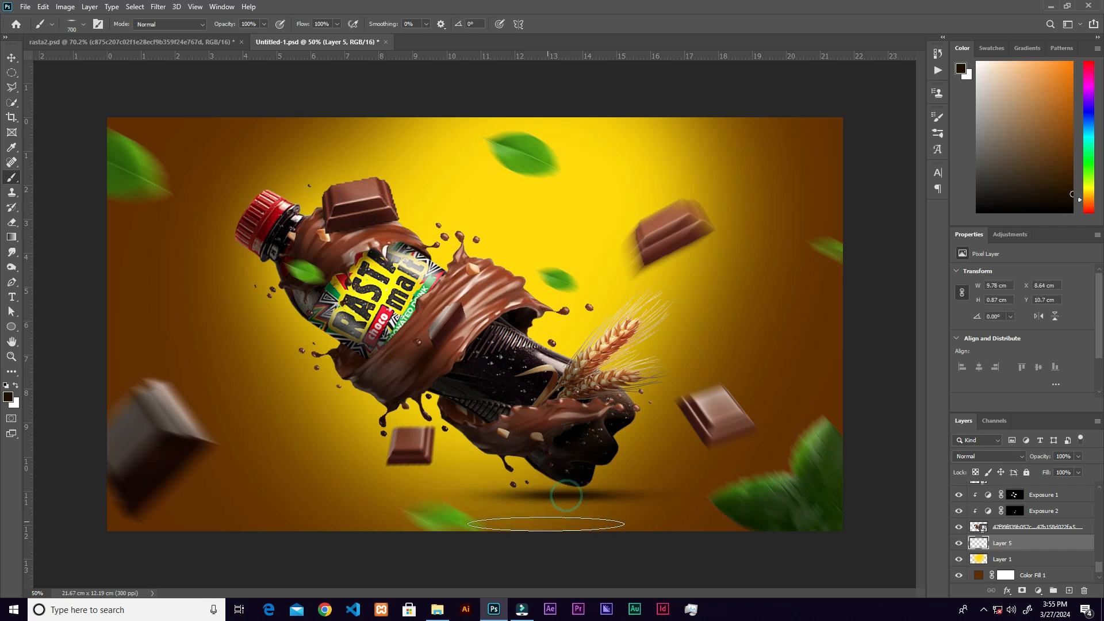
{"action": "key", "text": "ctrl+z"}
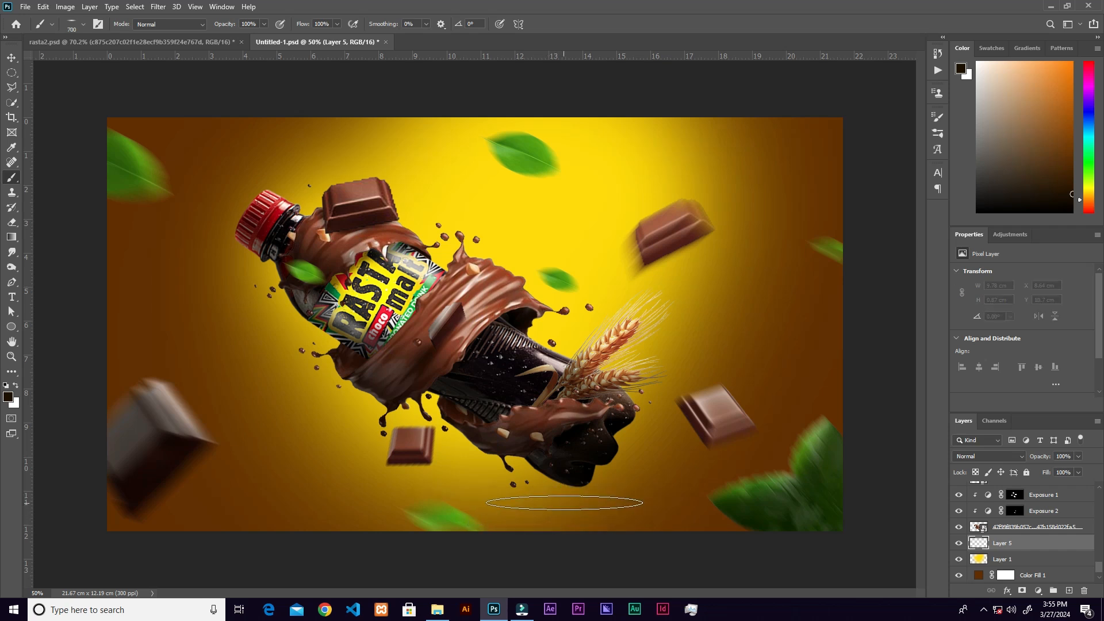
{"action": "left_click", "coordinate": [564, 497]}
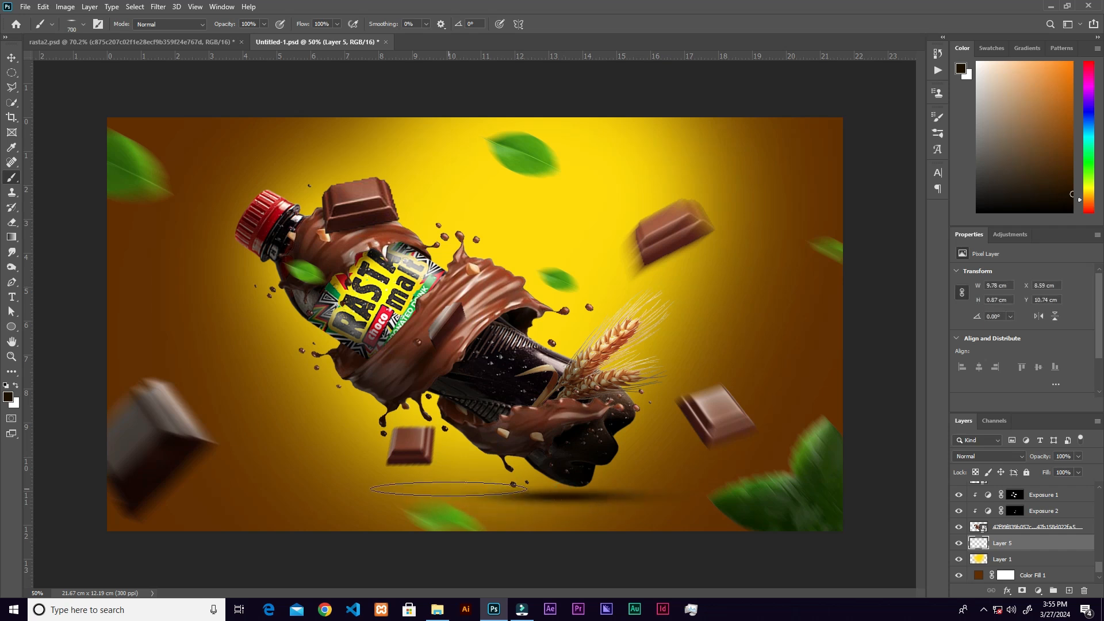
- Widen the ground shadow on Layer 5 to about 17 cm with the flattened brush at 1000 px and 22% flow
{"action": "right_click", "coordinate": [468, 478]}
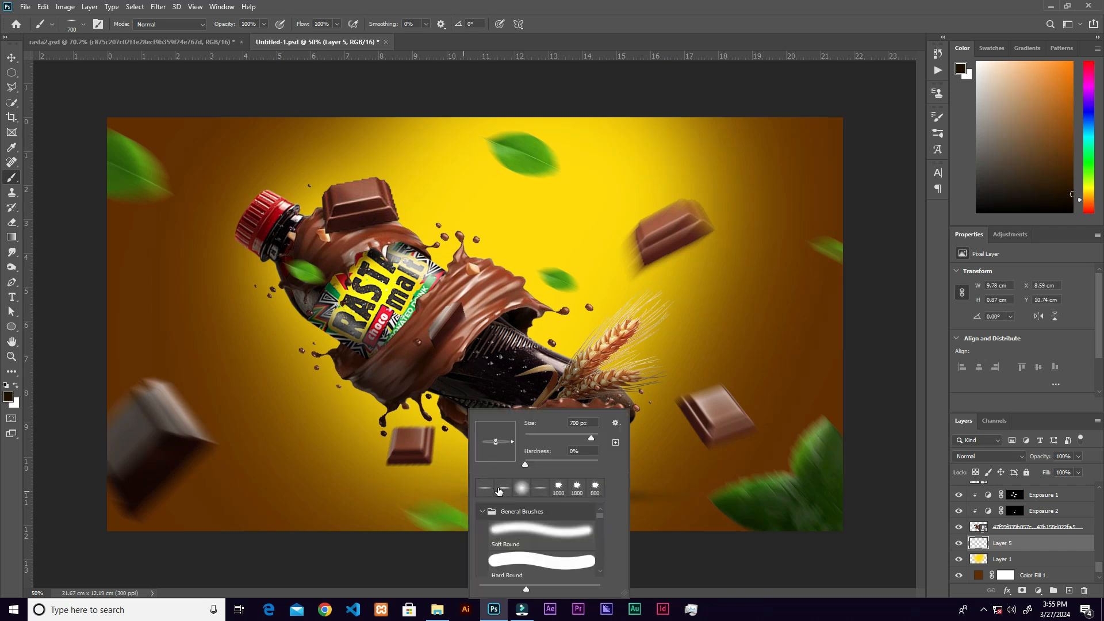
{"action": "key", "text": "Escape"}
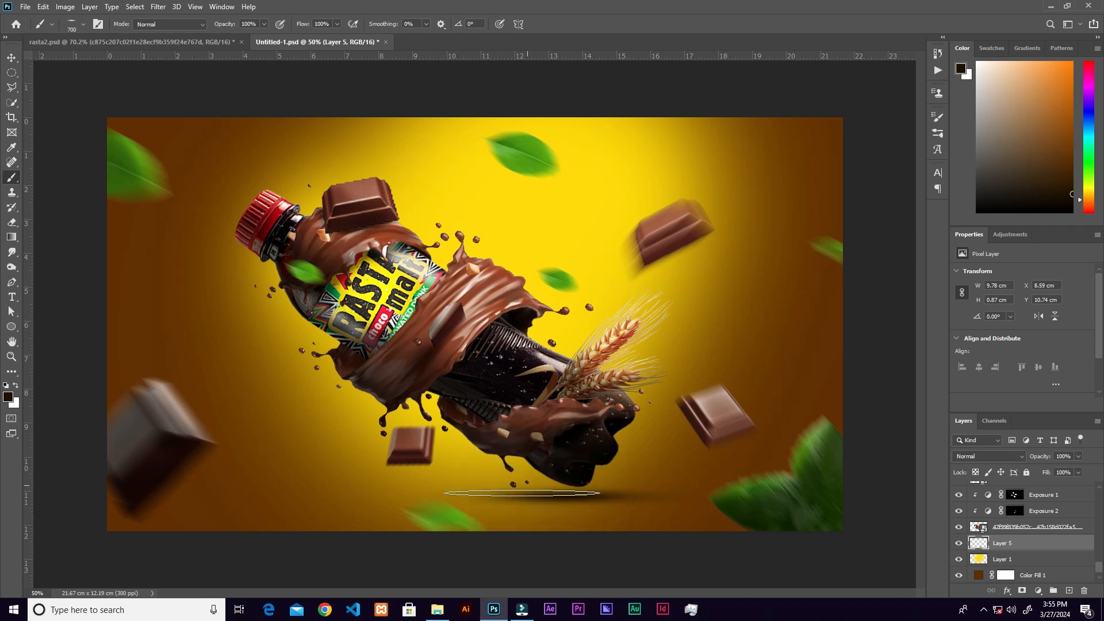
{"action": "key", "text": "]"}
{"action": "key", "text": "]"}
{"action": "key", "text": "]"}
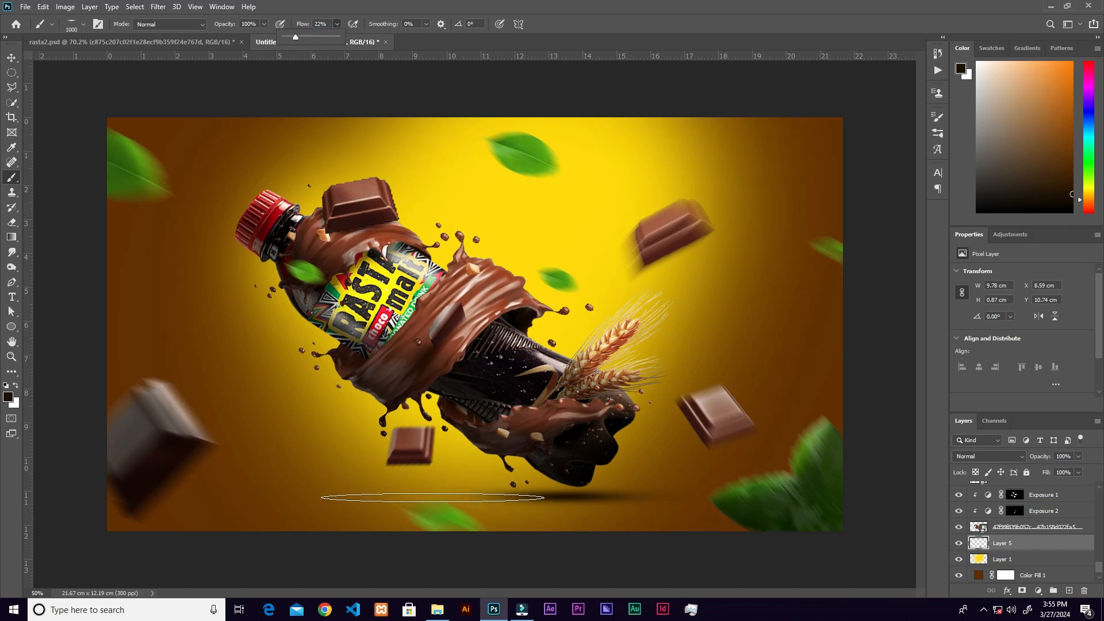
{"action": "left_click", "coordinate": [431, 496]}
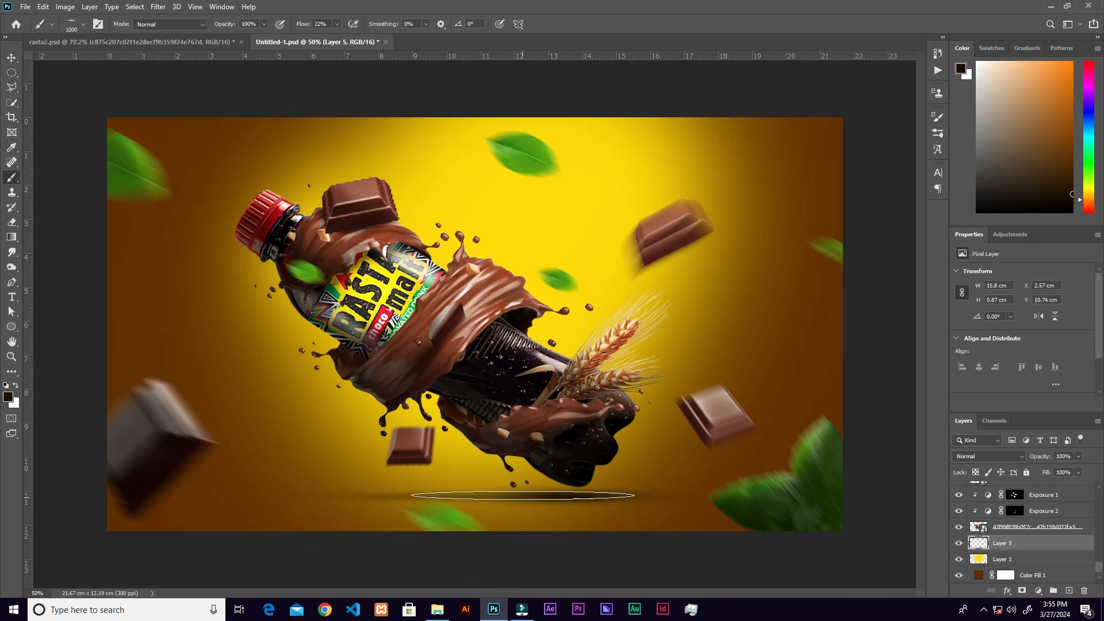
{"action": "left_click", "coordinate": [536, 494]}
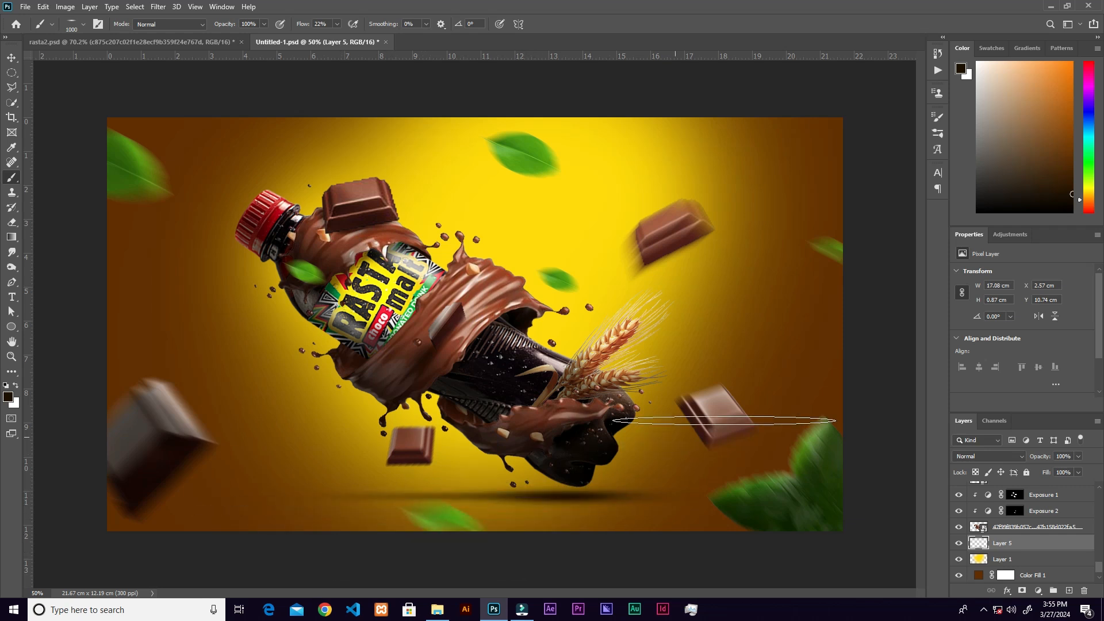
- Add an Exposure adjustment layer above Exposure 6 with exposure +3.08 and invert its mask to black
{"action": "key", "text": "v"}
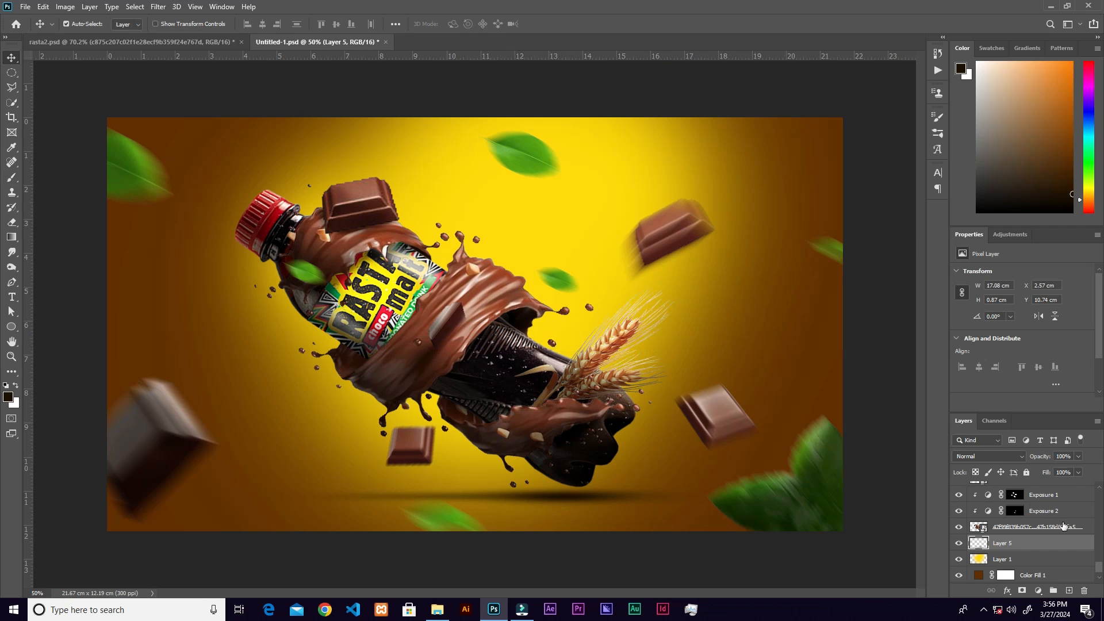
{"action": "left_click_drag", "start_coordinate": [1099, 572], "coordinate": [1099, 499]}
{"action": "left_click", "coordinate": [1063, 490]}
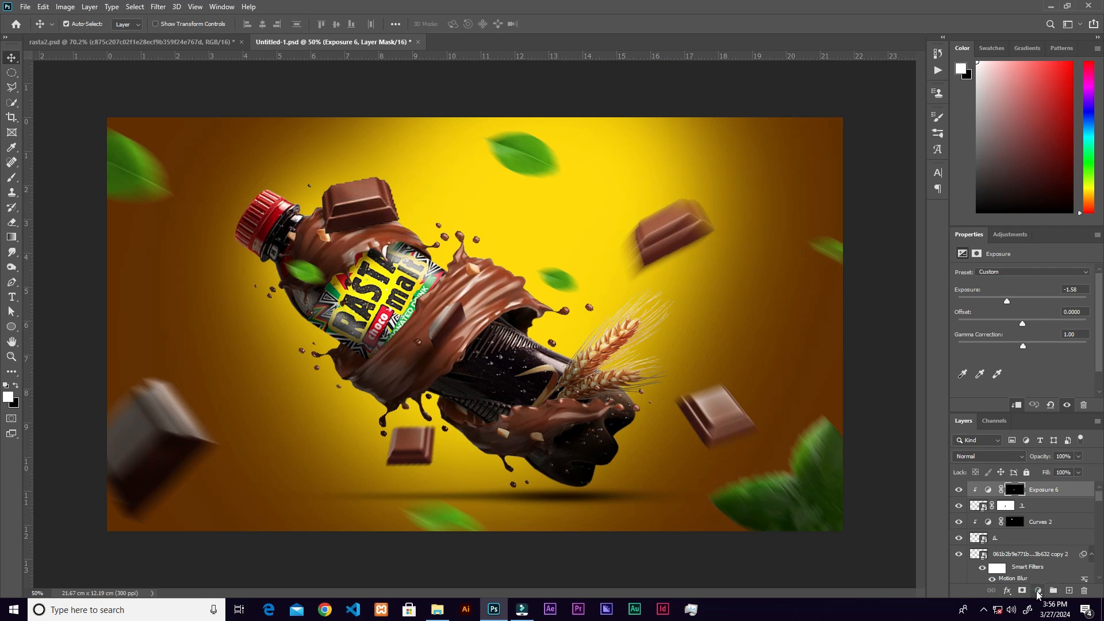
{"action": "left_click", "coordinate": [1038, 594]}
{"action": "left_click", "coordinate": [1039, 456]}
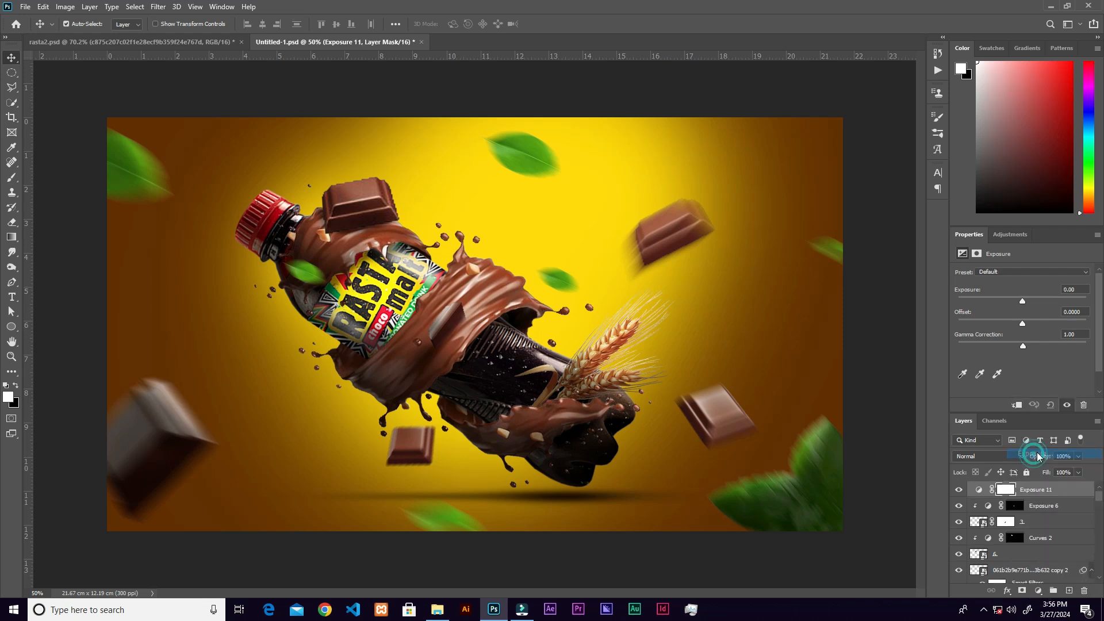
{"action": "left_click_drag", "start_coordinate": [1025, 302], "coordinate": [1051, 302]}
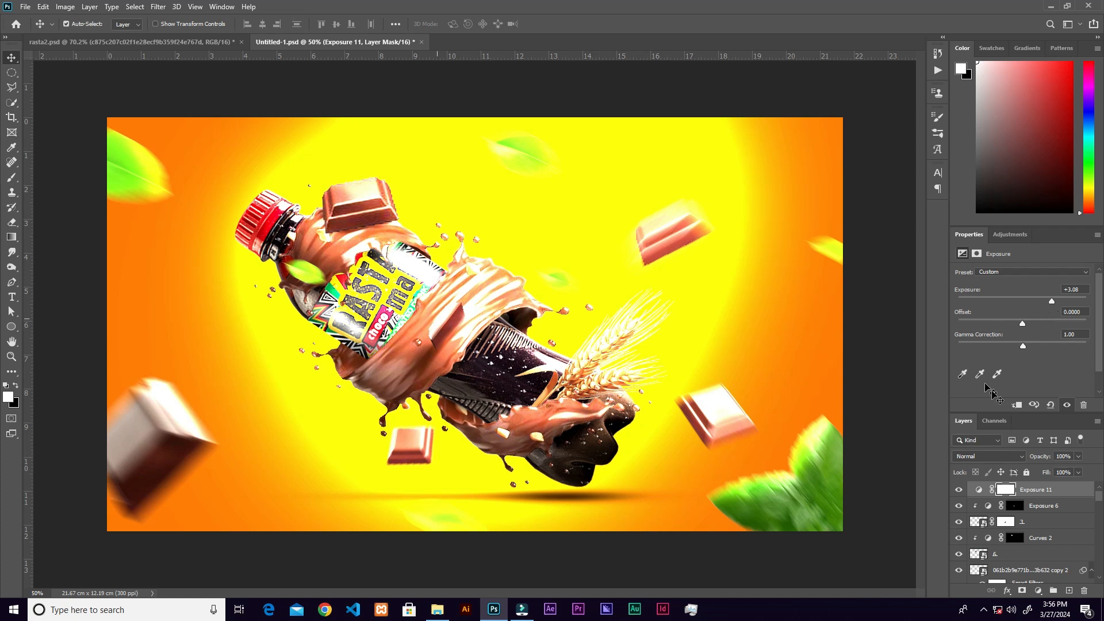
{"action": "key", "text": "ctrl+i"}
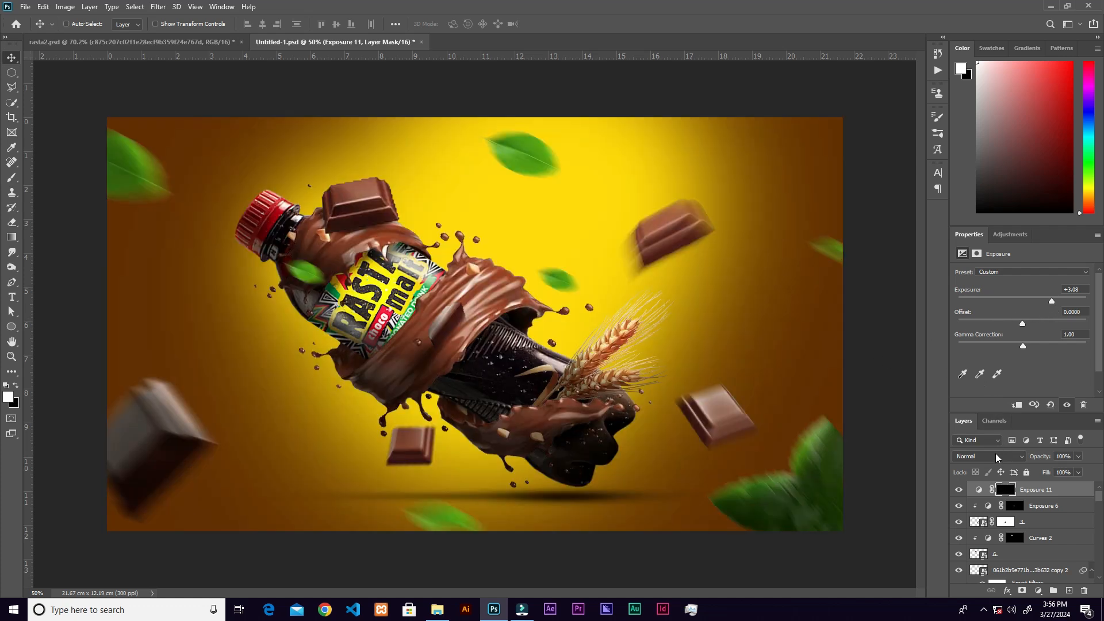
- Choose the Soft Round brush with 0% hardness at 100 px for painting white on the Exposure 11 mask
{"action": "key", "text": "b"}
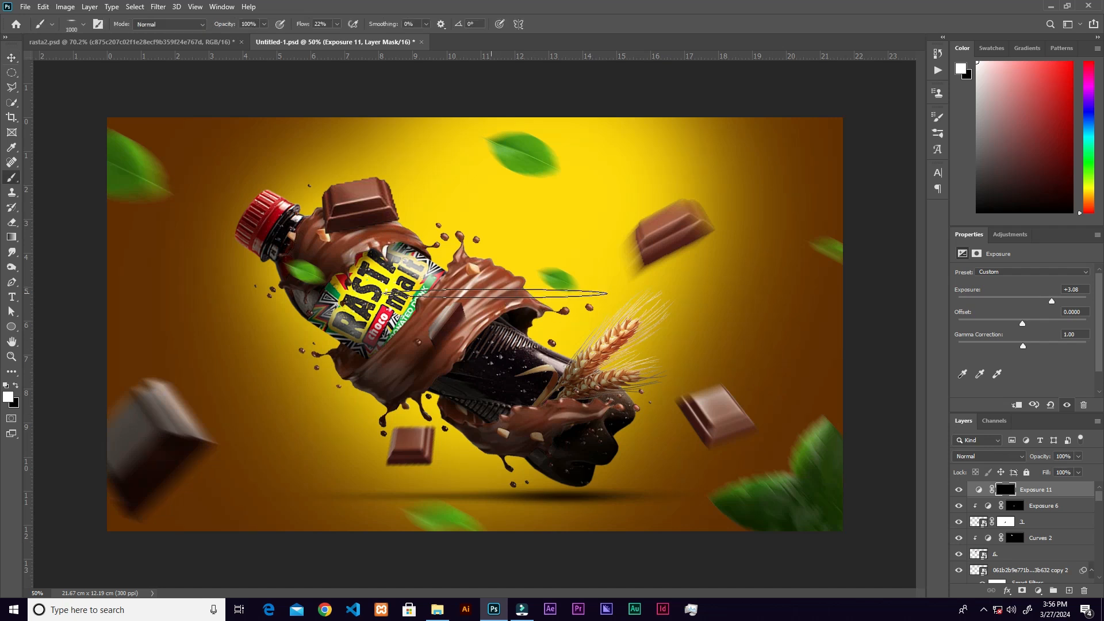
{"action": "right_click", "coordinate": [500, 299]}
{"action": "left_click", "coordinate": [568, 378]}
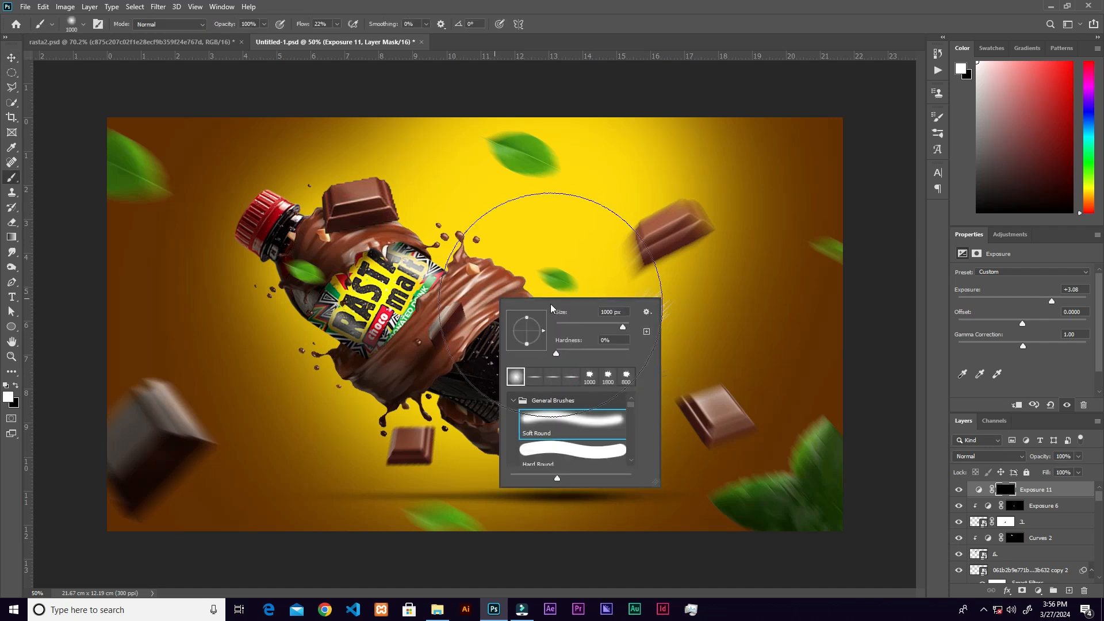
{"action": "key", "text": "Return"}
{"action": "key", "text": "bracketleft"}
{"action": "key", "text": "bracketleft"}
{"action": "key", "text": "bracketleft"}
{"action": "key", "text": "bracketleft"}
{"action": "key", "text": "bracketleft"}
{"action": "key", "text": "bracketleft"}
{"action": "key", "text": "bracketleft"}
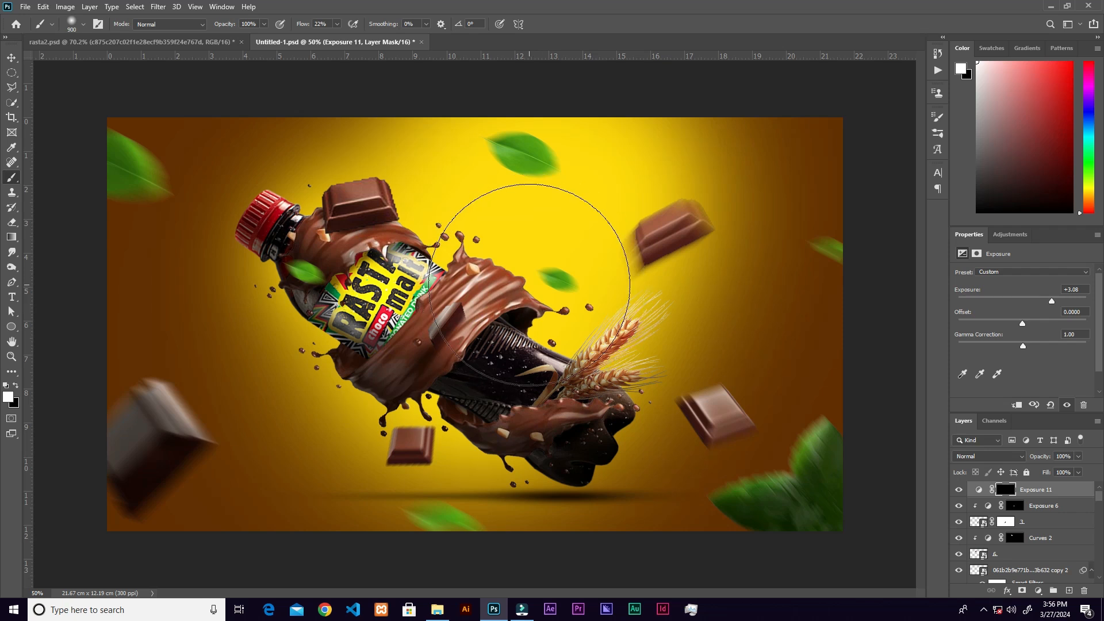
{"action": "key", "text": "bracketleft"}
{"action": "key", "text": "bracketleft"}
{"action": "key", "text": "bracketleft"}
{"action": "key", "text": "bracketleft"}
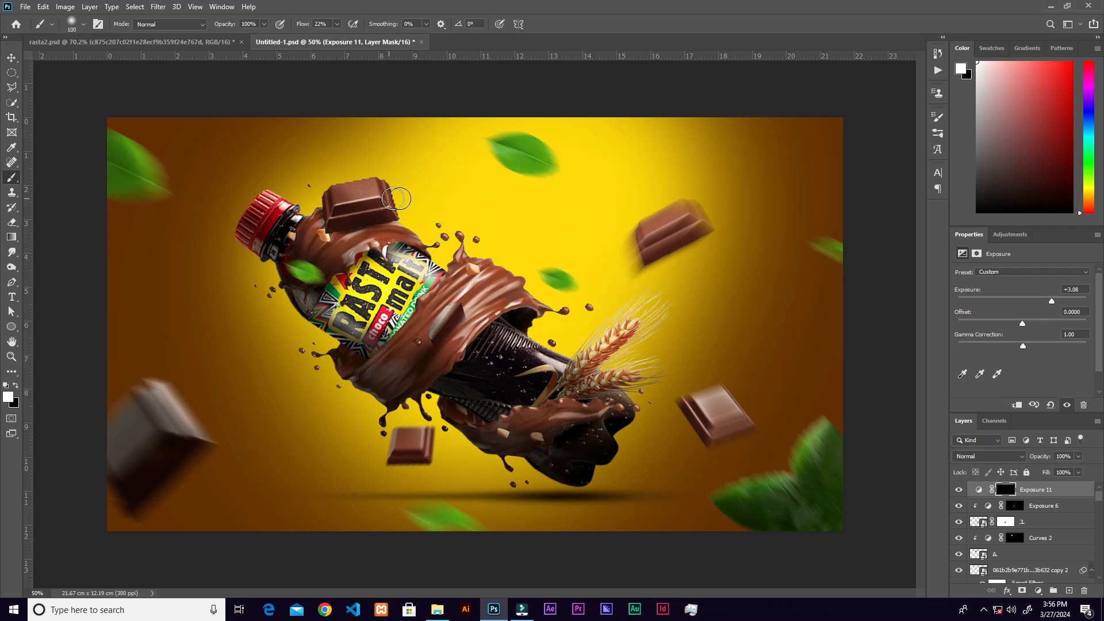
- Paint highlights along the upper edge of the chocolate wrap on the Exposure 11 mask at 150 px and 22% flow
{"action": "key", "text": "ctrl+plus"}
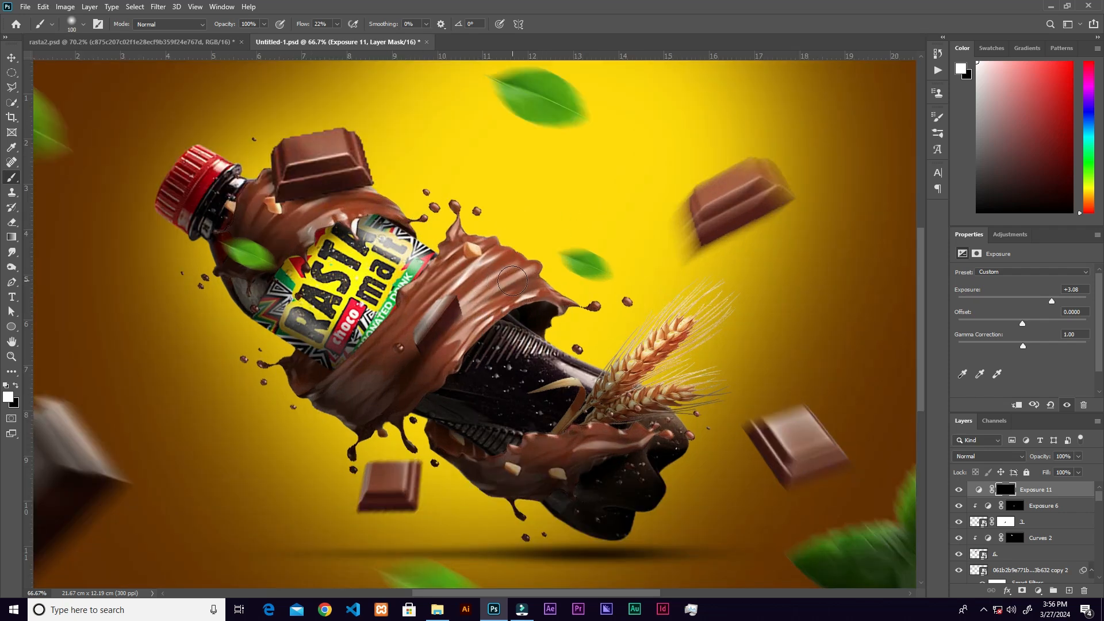
{"action": "mouse_move", "coordinate": [483, 264]}
{"action": "left_mouse_down"}
{"action": "mouse_move", "coordinate": [494, 261]}
{"action": "mouse_move", "coordinate": [483, 267]}
{"action": "mouse_move", "coordinate": [500, 275]}
{"action": "mouse_move", "coordinate": [483, 262]}
{"action": "mouse_move", "coordinate": [493, 275]}
{"action": "left_mouse_up"}
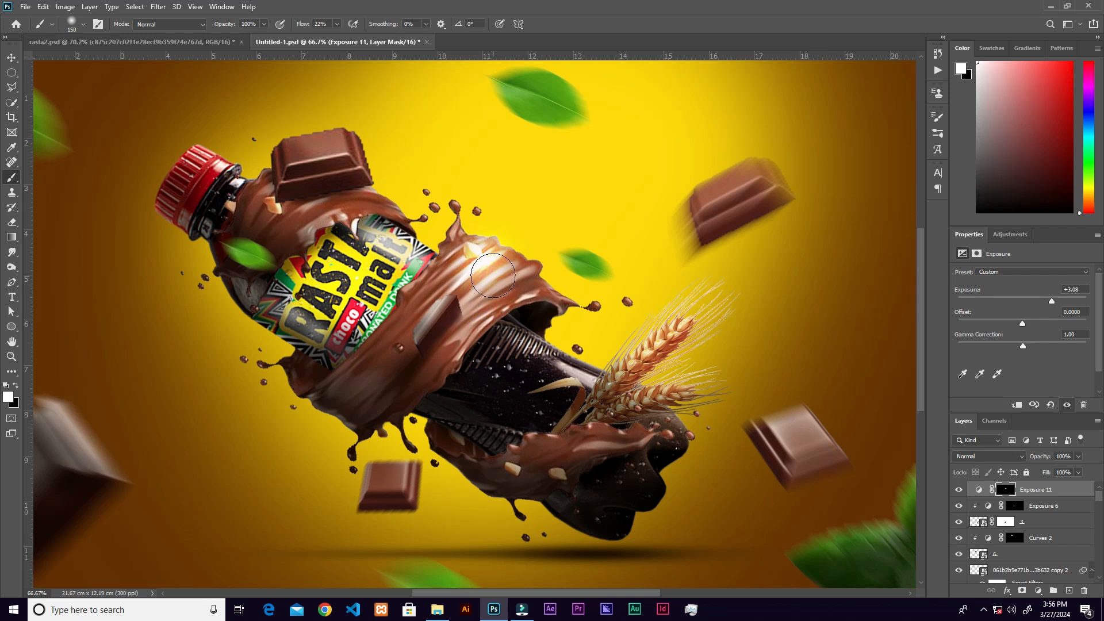
{"action": "key", "text": "ctrl+z"}
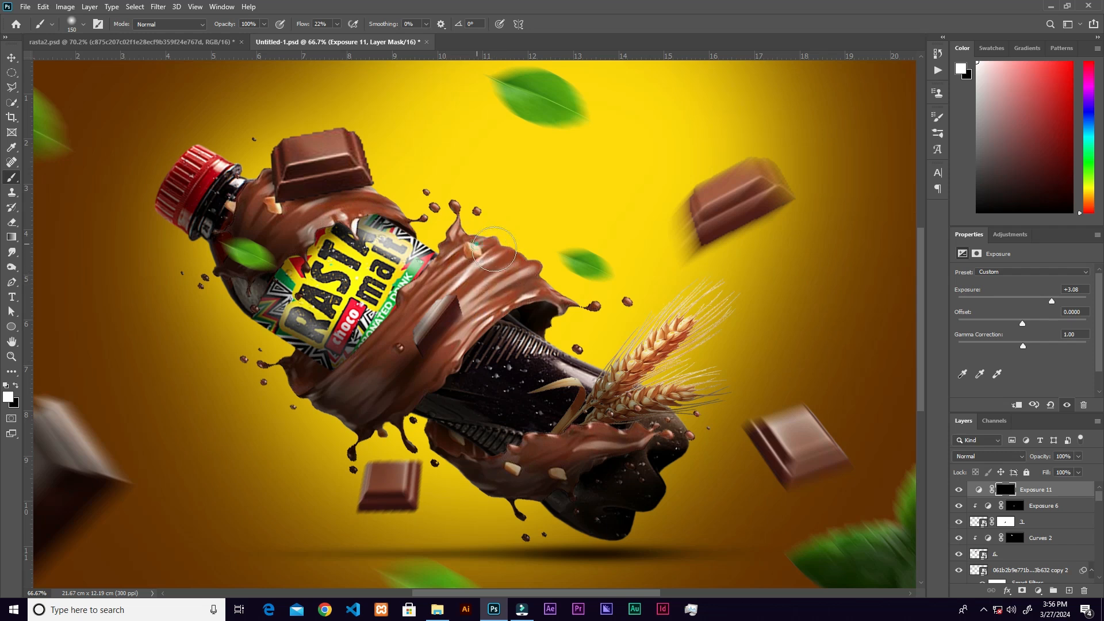
{"action": "mouse_move", "coordinate": [567, 296]}
{"action": "left_mouse_down"}
{"action": "mouse_move", "coordinate": [548, 296]}
{"action": "mouse_move", "coordinate": [564, 299]}
{"action": "mouse_move", "coordinate": [463, 233]}
{"action": "mouse_move", "coordinate": [458, 210]}
{"action": "mouse_move", "coordinate": [477, 212]}
{"action": "mouse_move", "coordinate": [460, 233]}
{"action": "mouse_move", "coordinate": [489, 270]}
{"action": "mouse_move", "coordinate": [460, 255]}
{"action": "mouse_move", "coordinate": [451, 299]}
{"action": "mouse_move", "coordinate": [419, 240]}
{"action": "mouse_move", "coordinate": [388, 223]}
{"action": "mouse_move", "coordinate": [403, 242]}
{"action": "mouse_move", "coordinate": [456, 251]}
{"action": "mouse_move", "coordinate": [414, 230]}
{"action": "left_mouse_up"}
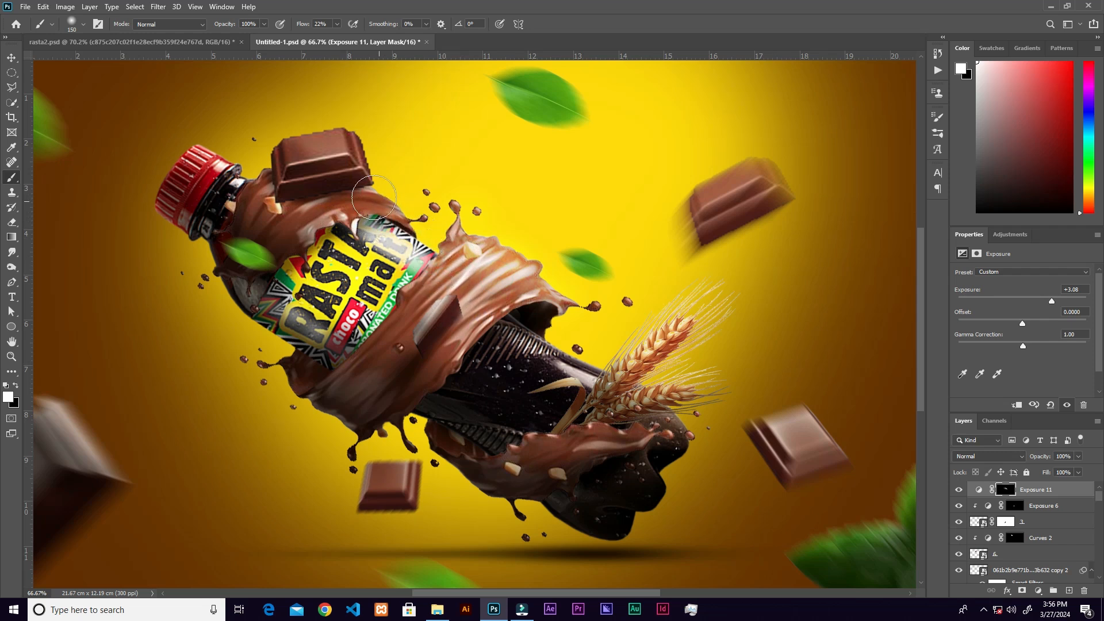
- Reduce the brush flow to 16% and lightly brighten the chocolate around the bottle's neck and the piece resting above it
{"action": "left_click", "coordinate": [338, 24]}
{"action": "left_click_drag", "start_coordinate": [336, 36], "coordinate": [333, 37]}
{"action": "left_click", "coordinate": [338, 137]}
{"action": "mouse_move", "coordinate": [342, 137]}
{"action": "left_mouse_down"}
{"action": "mouse_move", "coordinate": [364, 183]}
{"action": "mouse_move", "coordinate": [328, 141]}
{"action": "mouse_move", "coordinate": [291, 130]}
{"action": "mouse_move", "coordinate": [306, 130]}
{"action": "mouse_move", "coordinate": [251, 149]}
{"action": "mouse_move", "coordinate": [319, 144]}
{"action": "left_mouse_up"}
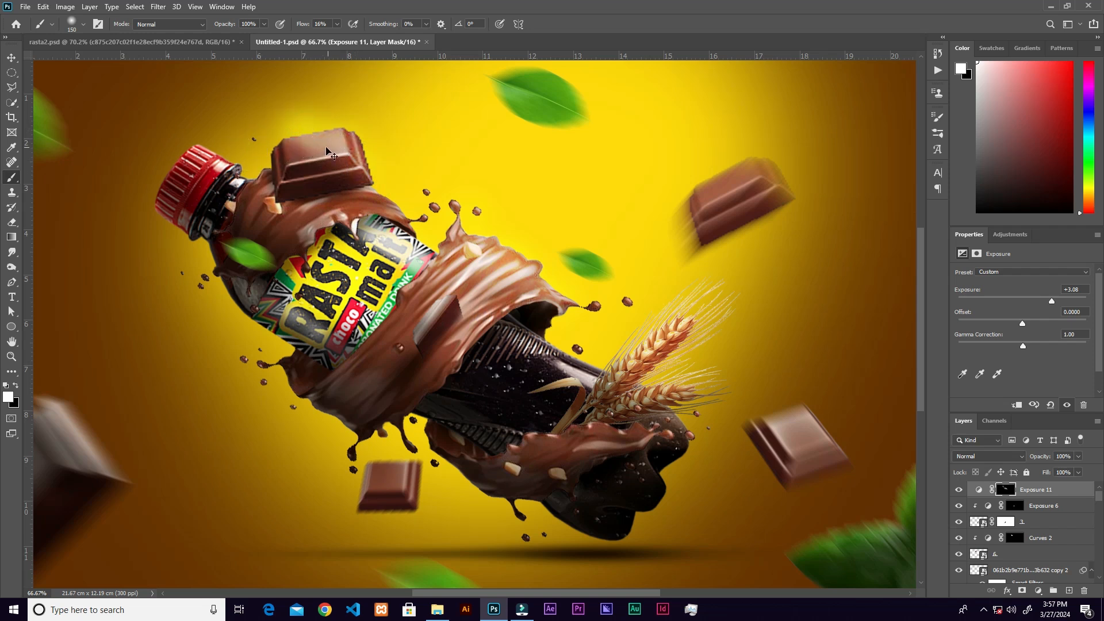
{"action": "key", "text": "ctrl+z"}
{"action": "key", "text": "ctrl+z"}
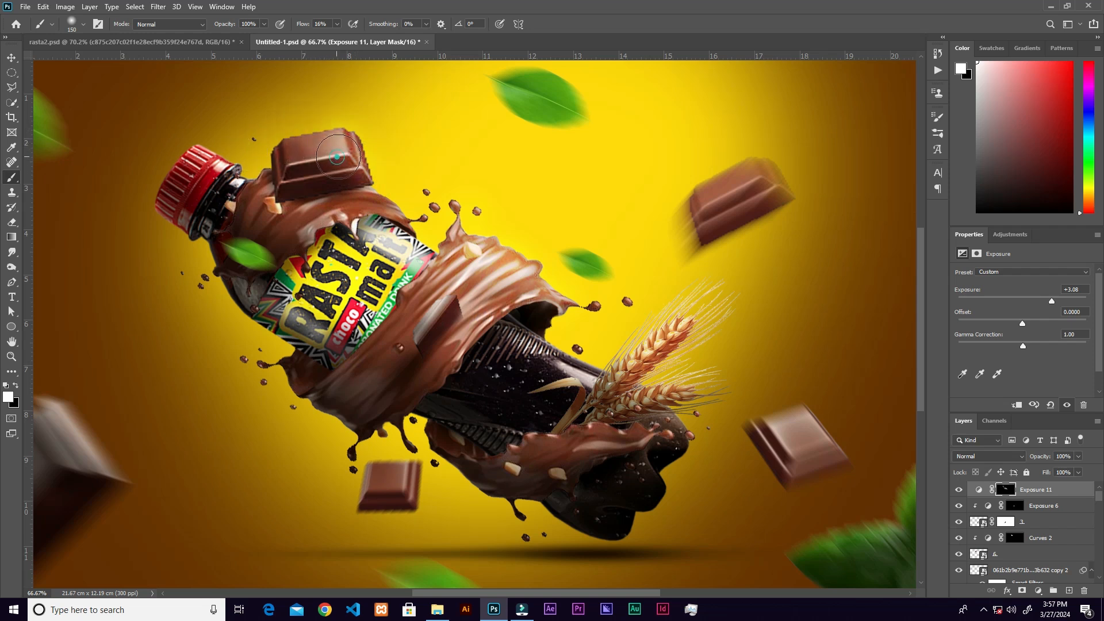
{"action": "mouse_move", "coordinate": [385, 216]}
{"action": "left_mouse_down"}
{"action": "mouse_move", "coordinate": [405, 233]}
{"action": "mouse_move", "coordinate": [383, 226]}
{"action": "left_mouse_up"}
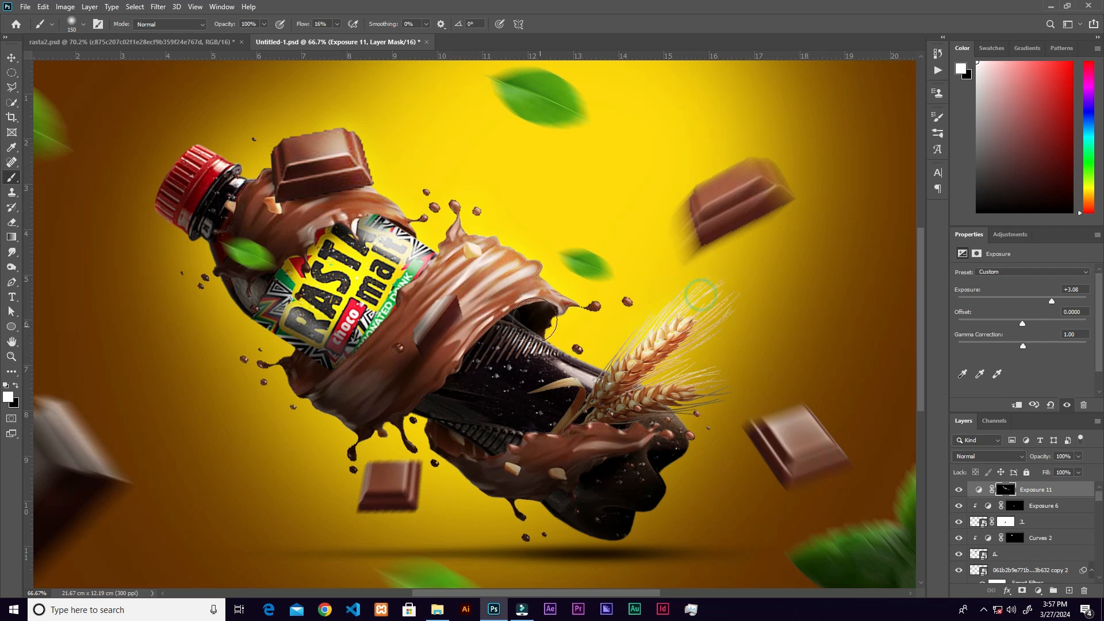
- Softly brighten the bottle's upper edges, chocolate splash and label on the mask with the brush at 100 px and 8% flow
{"action": "key", "text": "bracketleft"}
{"action": "left_click", "coordinate": [337, 23]}
{"action": "left_click_drag", "start_coordinate": [337, 38], "coordinate": [334, 38]}
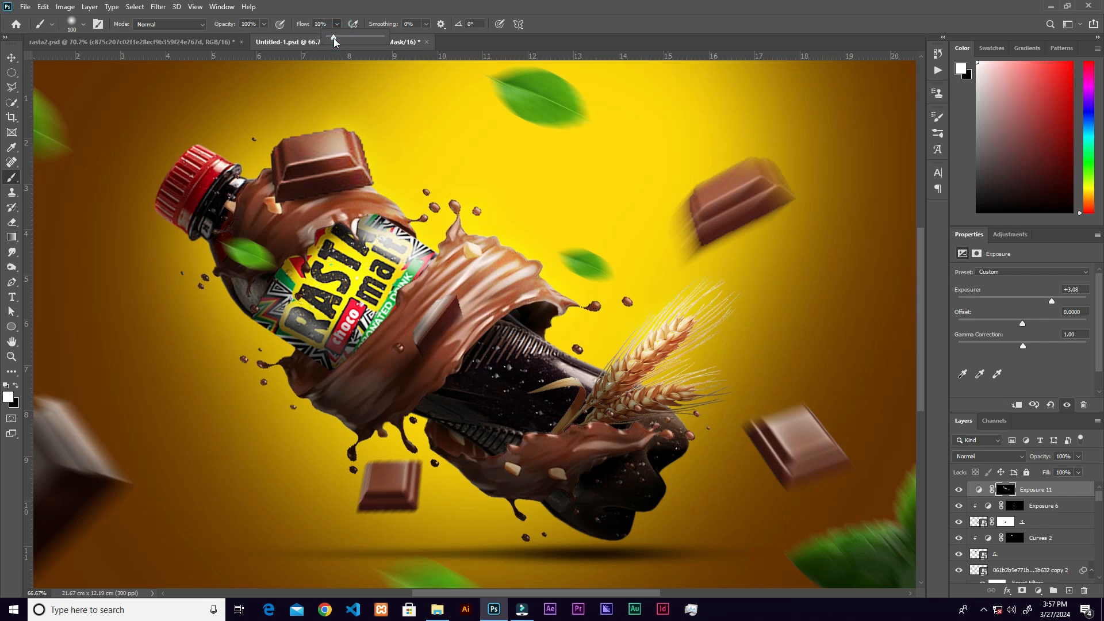
{"action": "mouse_move", "coordinate": [526, 341]}
{"action": "left_mouse_down"}
{"action": "mouse_move", "coordinate": [604, 369]}
{"action": "mouse_move", "coordinate": [550, 360]}
{"action": "mouse_move", "coordinate": [622, 375]}
{"action": "mouse_move", "coordinate": [524, 339]}
{"action": "mouse_move", "coordinate": [602, 345]}
{"action": "left_mouse_up"}
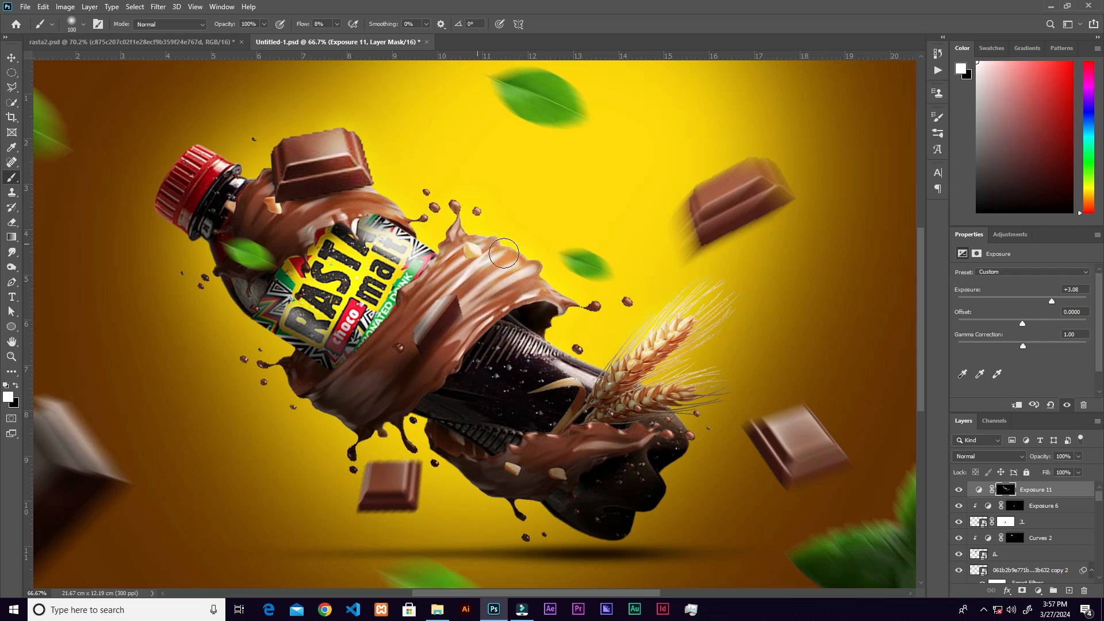
{"action": "left_click_drag", "start_coordinate": [459, 234], "coordinate": [456, 213]}
{"action": "mouse_move", "coordinate": [387, 213]}
{"action": "left_mouse_down"}
{"action": "mouse_move", "coordinate": [345, 188]}
{"action": "mouse_move", "coordinate": [420, 226]}
{"action": "mouse_move", "coordinate": [362, 211]}
{"action": "mouse_move", "coordinate": [376, 200]}
{"action": "mouse_move", "coordinate": [421, 252]}
{"action": "mouse_move", "coordinate": [391, 239]}
{"action": "mouse_move", "coordinate": [429, 257]}
{"action": "mouse_move", "coordinate": [377, 240]}
{"action": "mouse_move", "coordinate": [377, 221]}
{"action": "mouse_move", "coordinate": [338, 167]}
{"action": "mouse_move", "coordinate": [350, 157]}
{"action": "mouse_move", "coordinate": [338, 137]}
{"action": "mouse_move", "coordinate": [226, 164]}
{"action": "mouse_move", "coordinate": [180, 149]}
{"action": "mouse_move", "coordinate": [230, 174]}
{"action": "left_mouse_up"}
{"action": "mouse_move", "coordinate": [364, 184]}
{"action": "left_mouse_down"}
{"action": "mouse_move", "coordinate": [405, 218]}
{"action": "mouse_move", "coordinate": [365, 193]}
{"action": "left_mouse_up"}
{"action": "left_click_drag", "start_coordinate": [413, 240], "coordinate": [483, 281]}
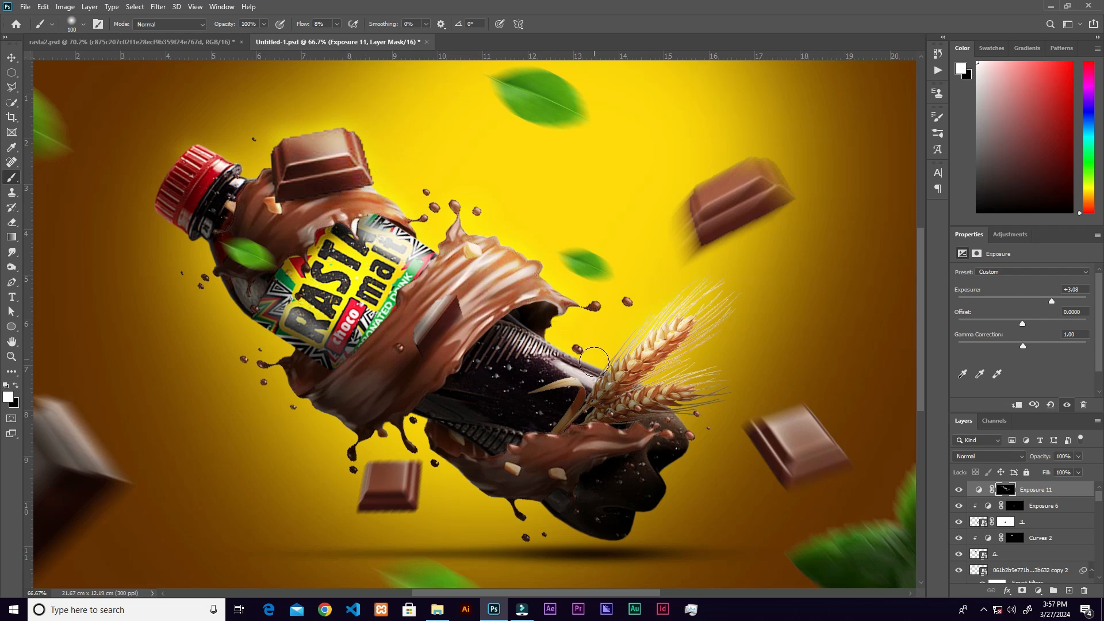
- Enlarge the brush to 800 px and paint a faint light over the yellow background above the bottle
{"action": "key", "text": "ctrl+minus"}
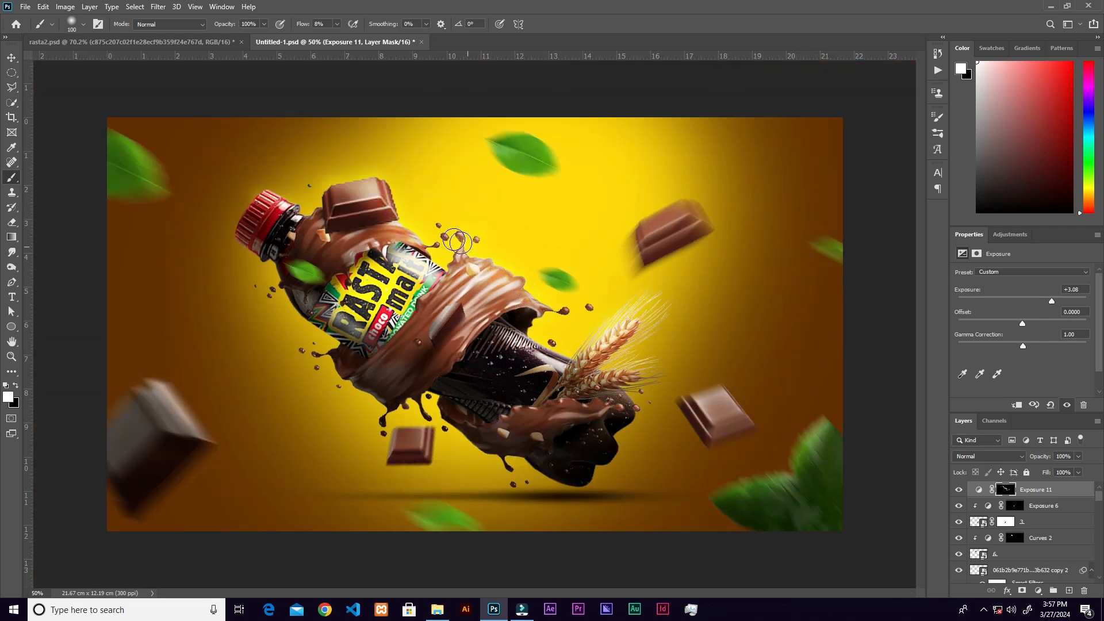
{"action": "key", "text": "ctrl+minus"}
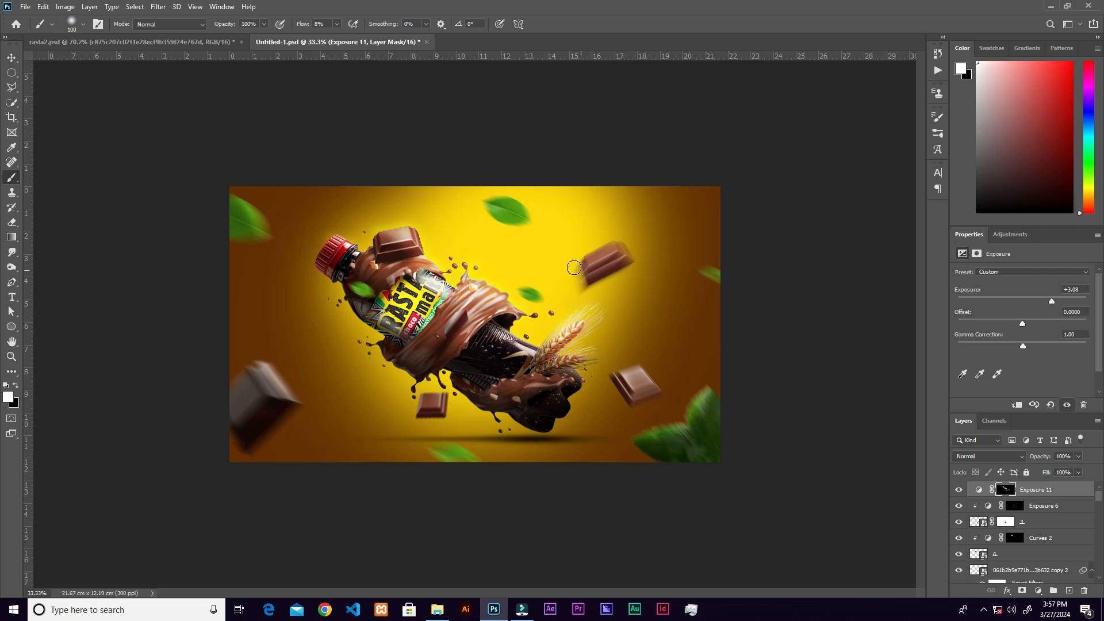
{"action": "key", "text": "bracketright"}
{"action": "key", "text": "bracketright"}
{"action": "key", "text": "bracketright"}
{"action": "key", "text": "bracketright"}
{"action": "key", "text": "bracketright"}
{"action": "key", "text": "bracketright"}
{"action": "key", "text": "bracketright"}
{"action": "key", "text": "bracketright"}
{"action": "key", "text": "bracketright"}
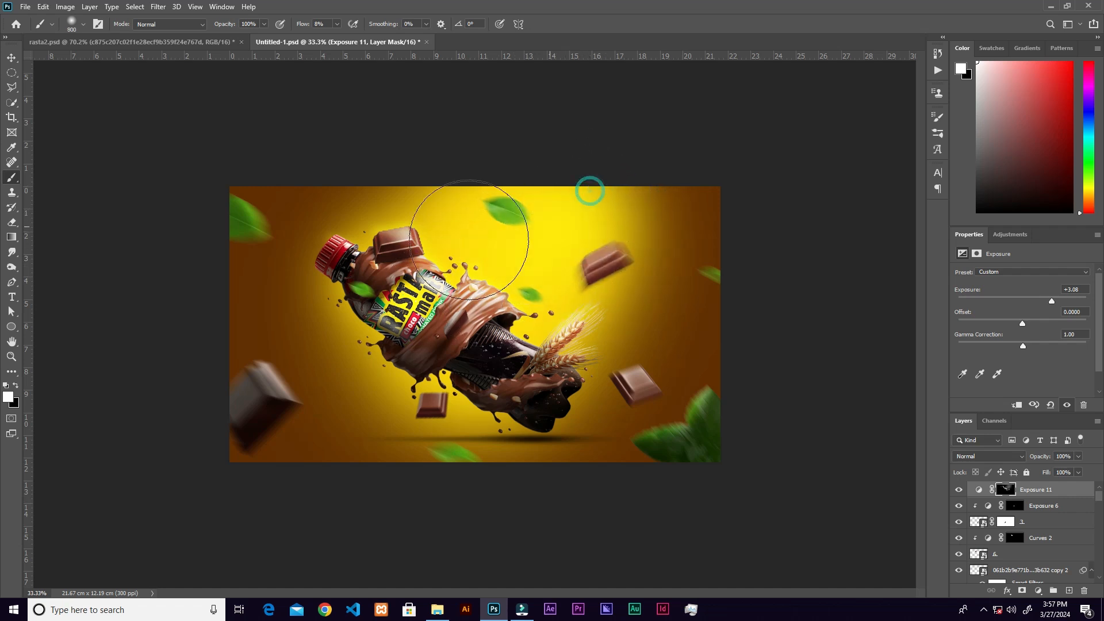
- Set the brush to 400 px and 59% flow for painting a stronger light on the Exposure 11 mask
{"action": "left_click_drag", "start_coordinate": [341, 37], "coordinate": [363, 38]}
{"action": "key", "text": "bracketleft"}
{"action": "key", "text": "bracketleft"}
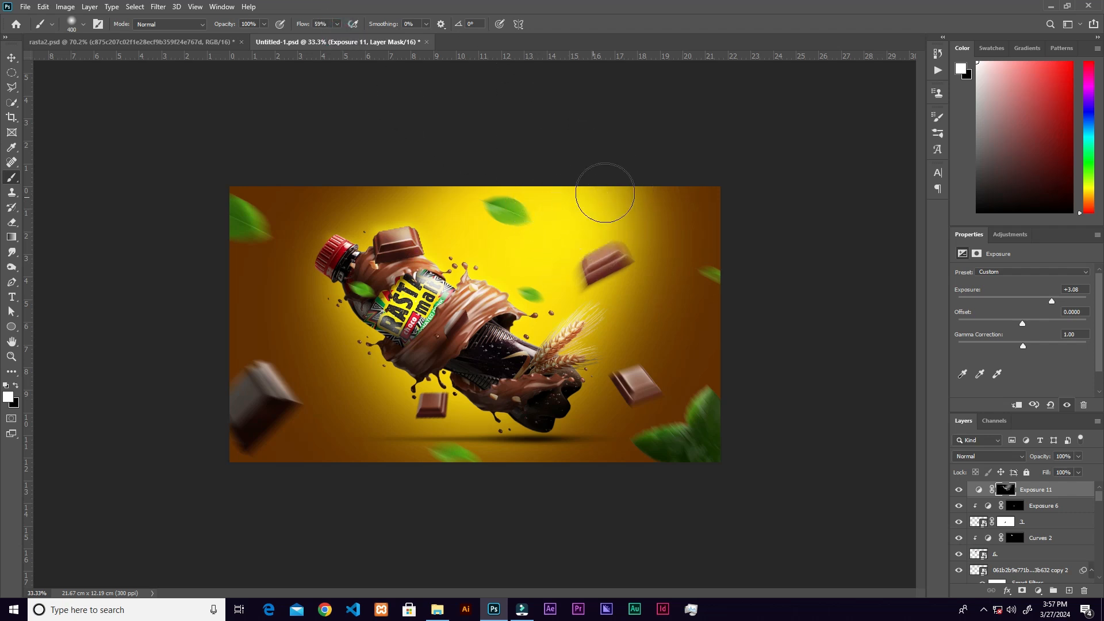
{"action": "key", "text": "bracketleft"}
{"action": "key", "text": "bracketleft"}
- Try diagonal light strokes from the canvas's upper edge down to the chocolate wrap, and undo them
{"action": "left_click_drag", "start_coordinate": [595, 175], "coordinate": [498, 224]}
{"action": "left_click_drag", "start_coordinate": [544, 169], "coordinate": [432, 259]}
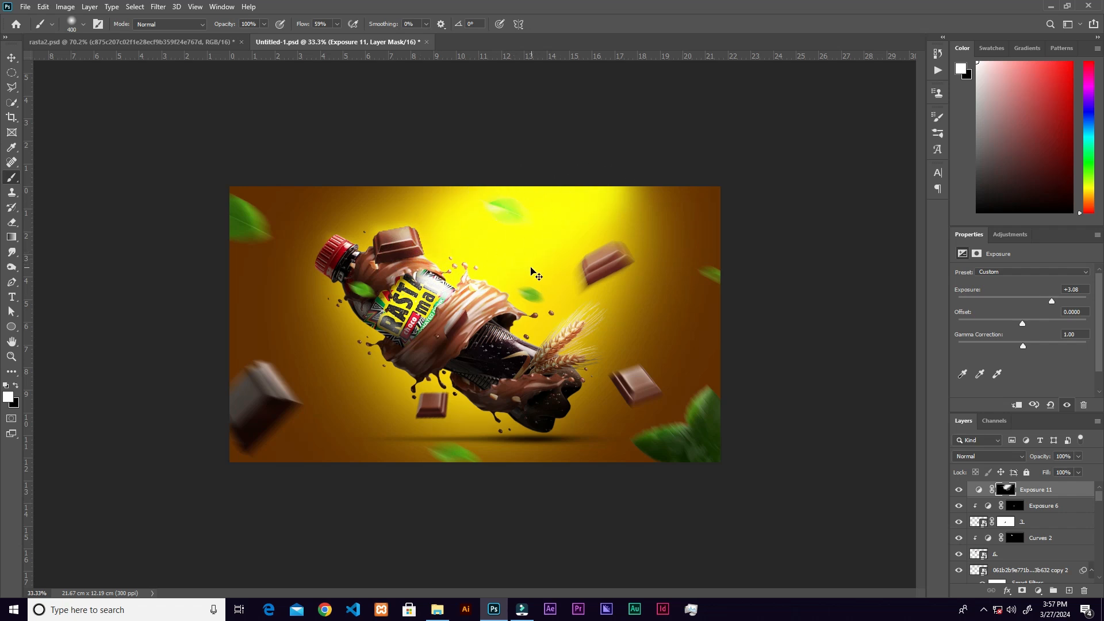
{"action": "key", "text": "ctrl+z"}
{"action": "key", "text": "ctrl+z"}
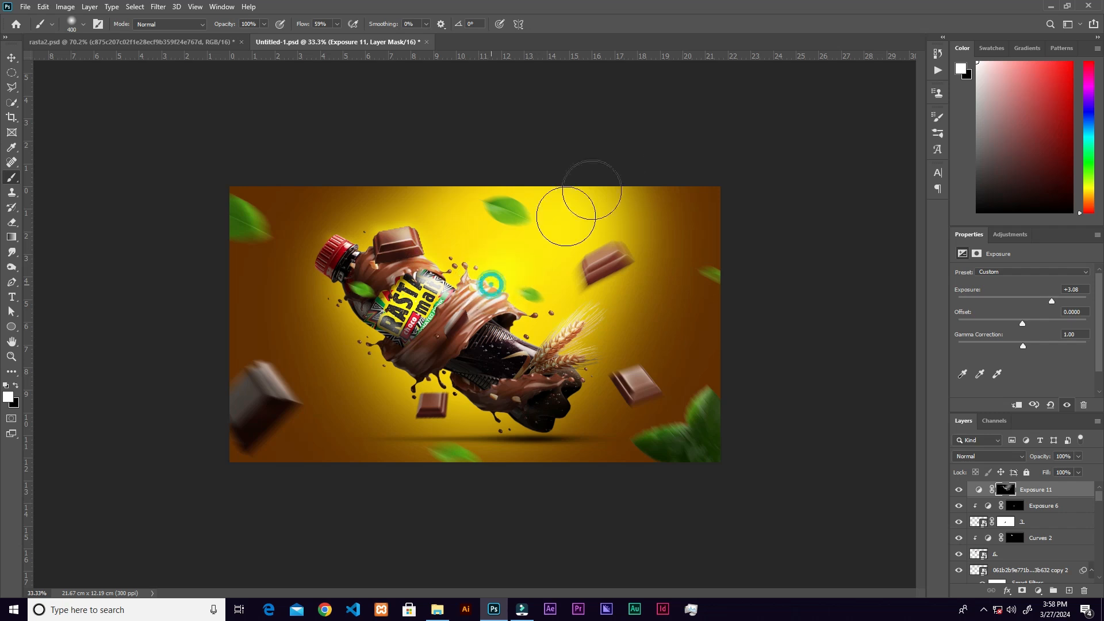
- Paint a bright diagonal light beam between the chocolate wrap and the canvas's upper edge on the Exposure 11 mask
{"action": "left_click_drag", "start_coordinate": [464, 254], "coordinate": [595, 138]}
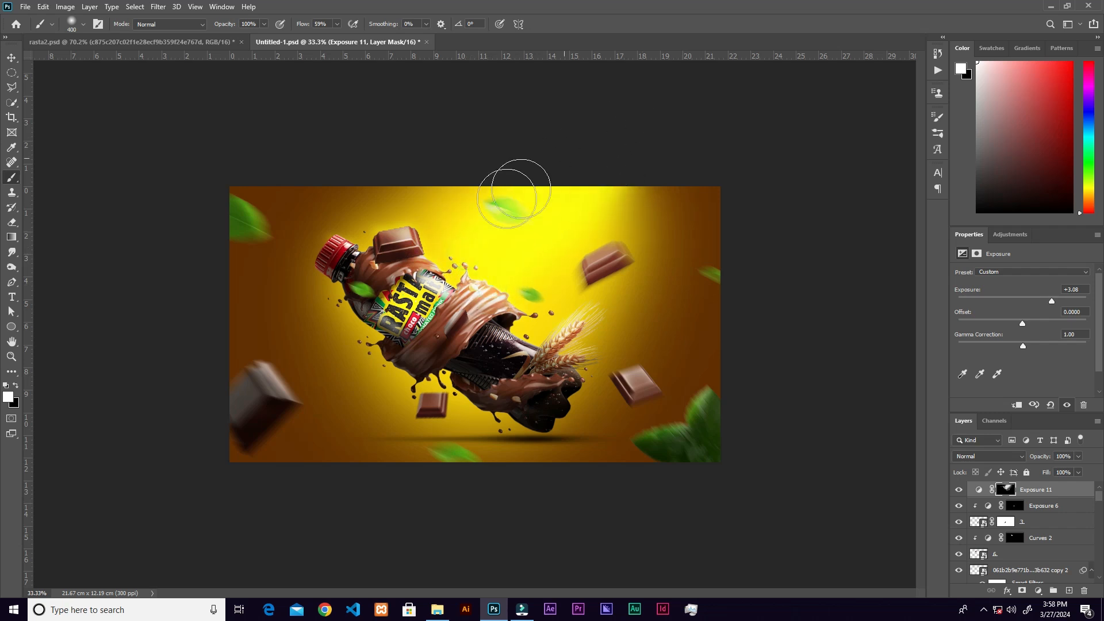
{"action": "left_click_drag", "start_coordinate": [442, 235], "coordinate": [576, 126]}
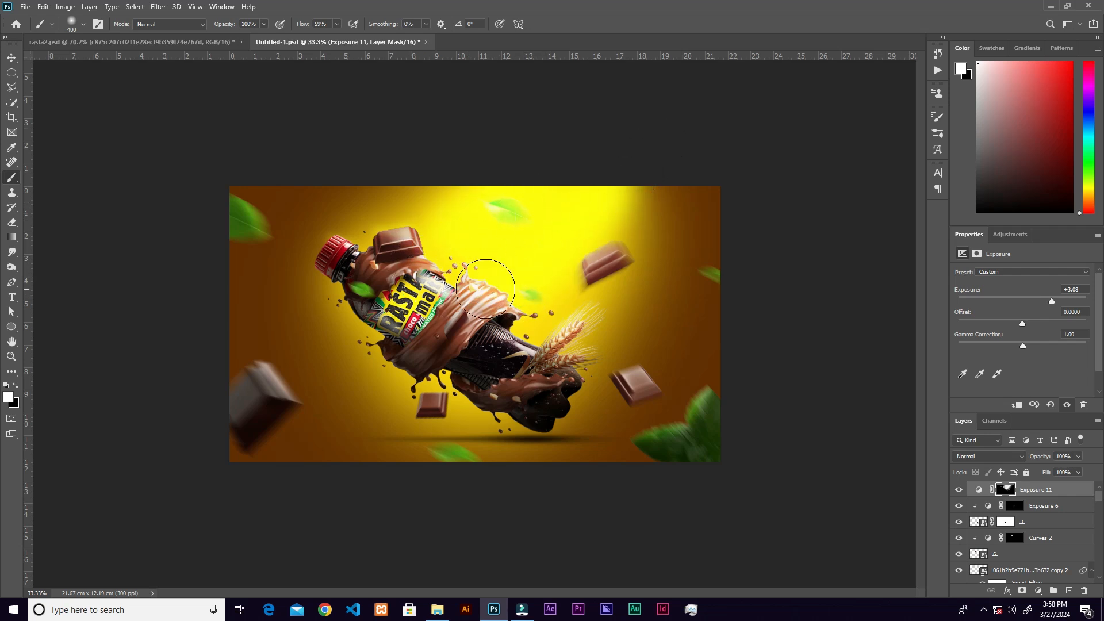
{"action": "left_click", "coordinate": [517, 321]}
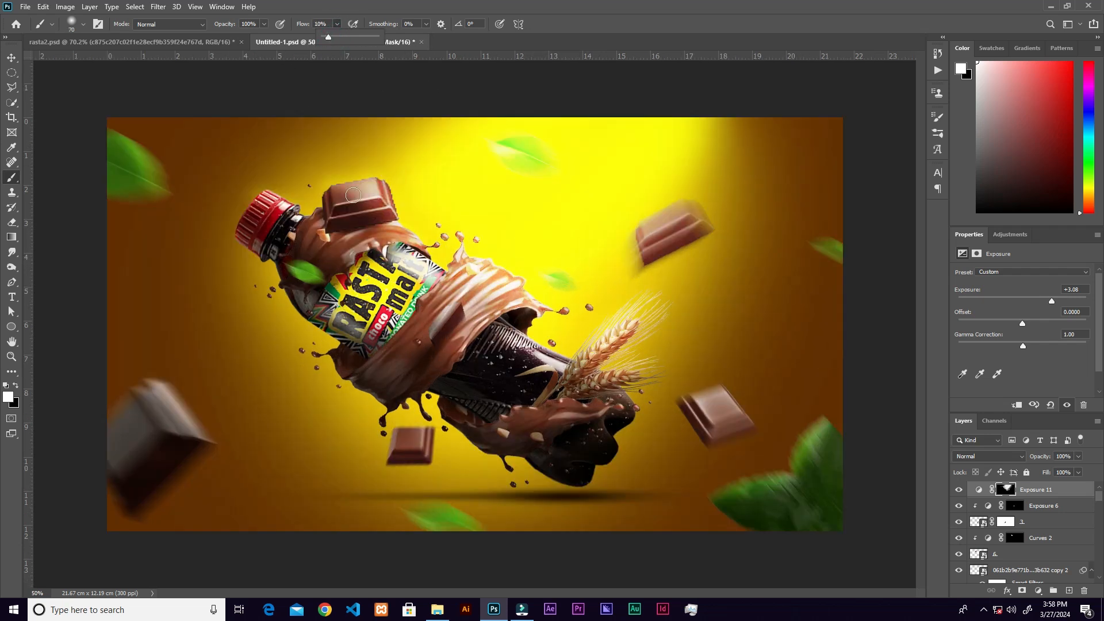
- Gently brighten the bottle and label on the Exposure 11 mask with the soft brush at 200 px and 10% flow
{"action": "key", "text": "ctrl+minus"}
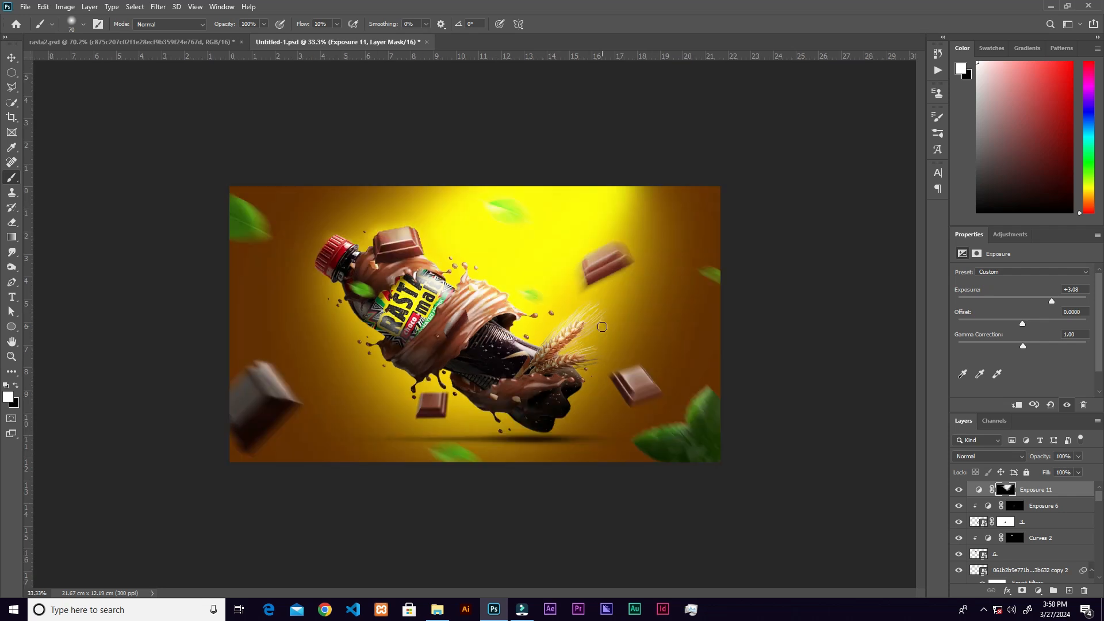
{"action": "key", "text": "ctrl+0"}
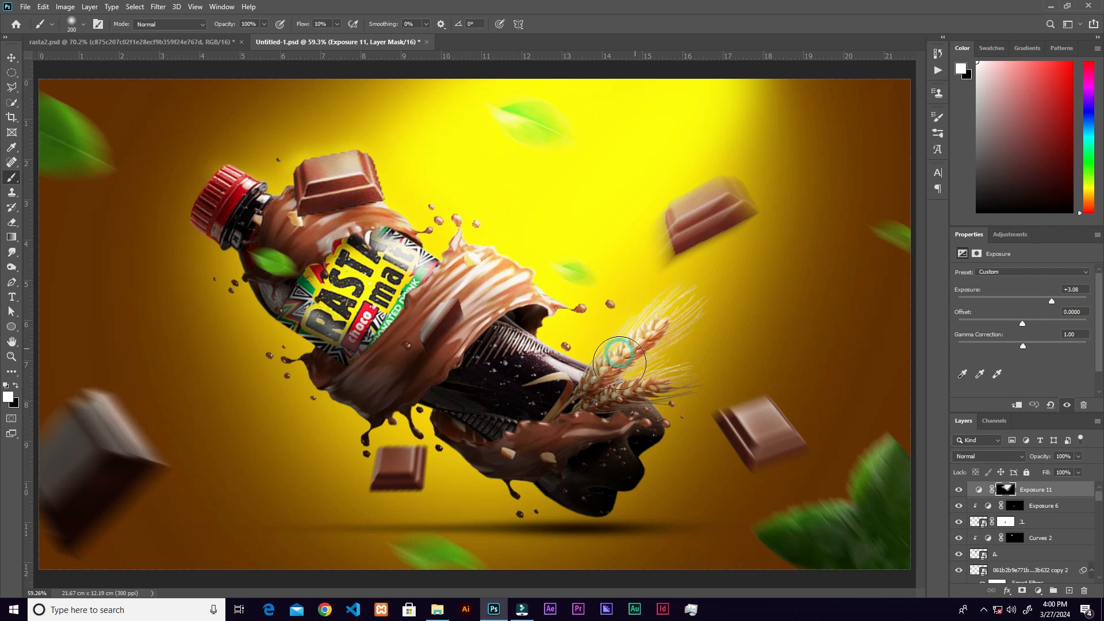
{"action": "key", "text": "ctrl+minus"}
{"action": "key", "text": "ctrl+minus"}
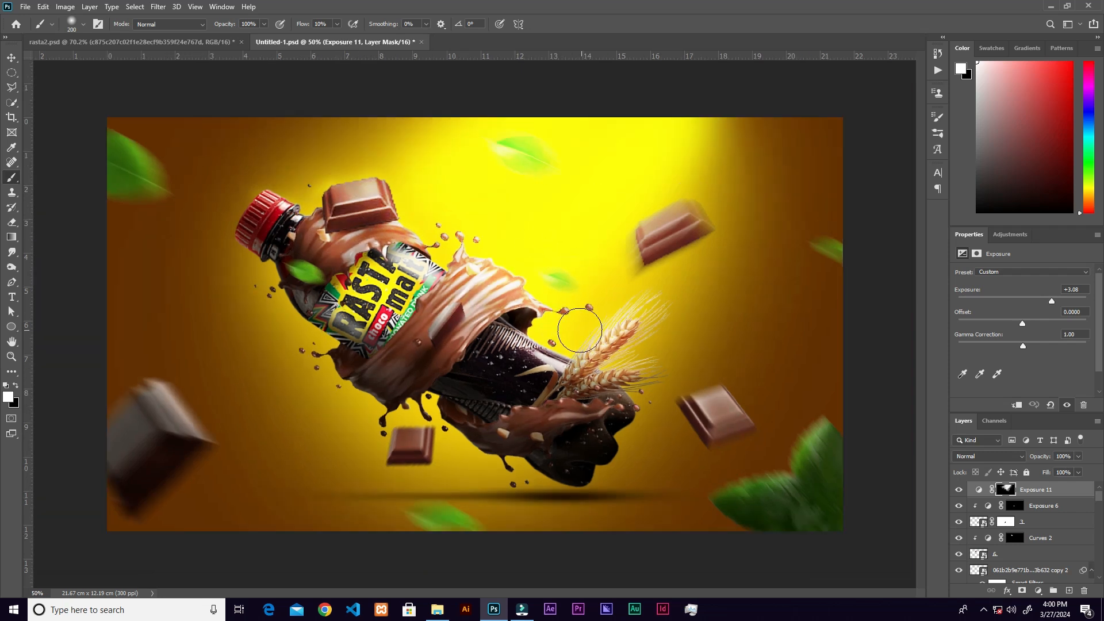
{"action": "left_click", "coordinate": [509, 349]}
{"action": "left_click", "coordinate": [434, 292]}
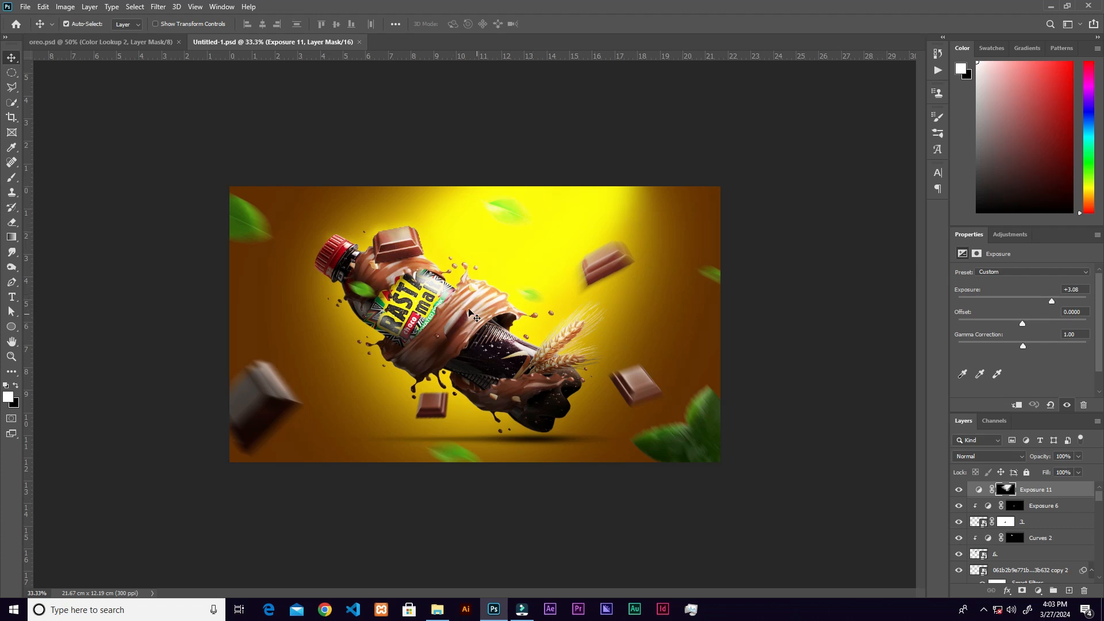
- View the finished lighting and colour grading in oreo.psd for reference, and return to the Untitled-1.psd document
{"action": "left_click", "coordinate": [128, 44]}
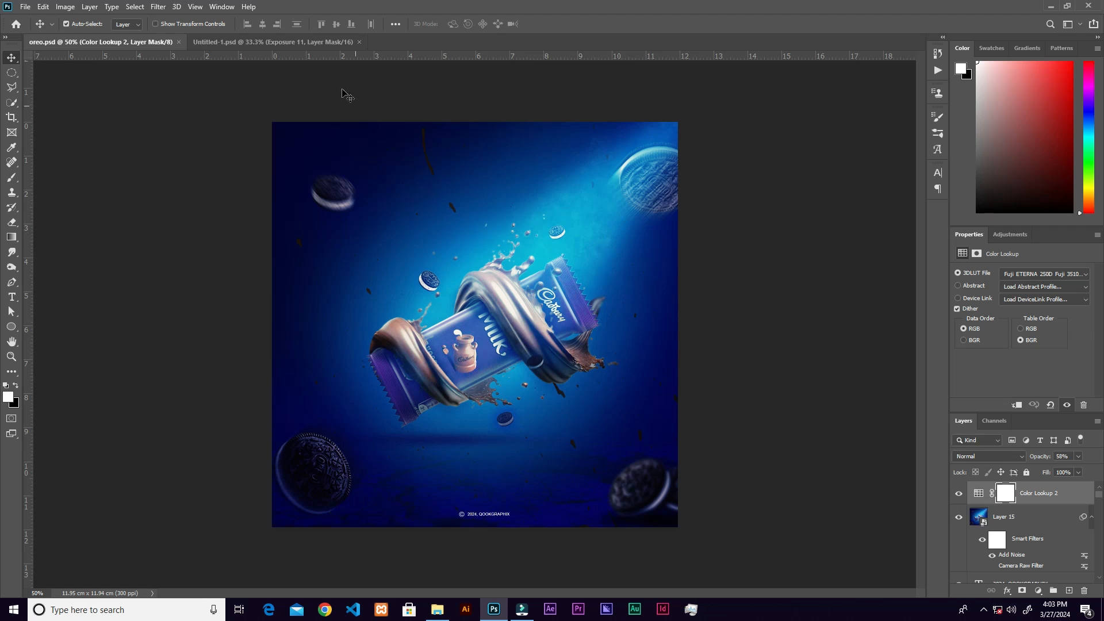
{"action": "left_click", "coordinate": [306, 43]}
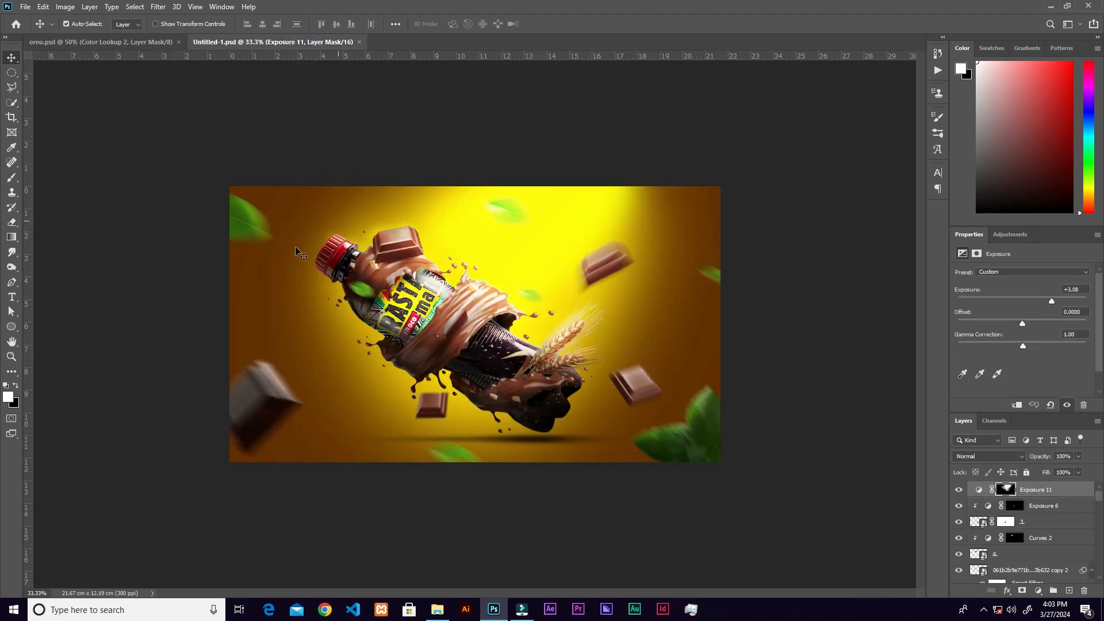